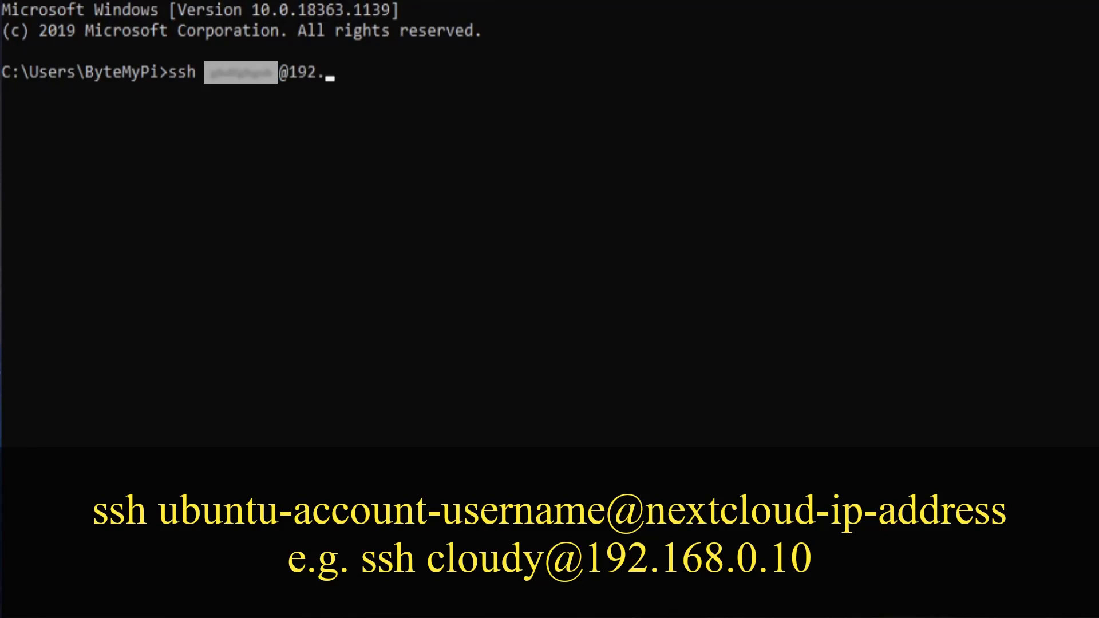
Step: SSH into the Nextcloud appliance, run snap install zerotier-one, and clear the screen
{"action": "type", "text": "0.10"}
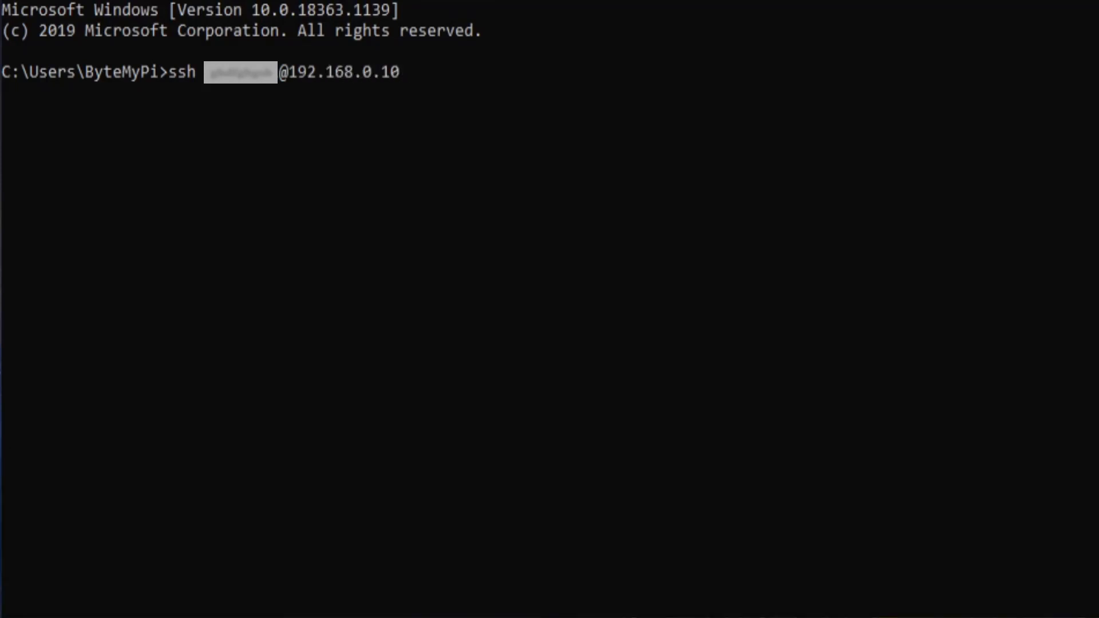
{"action": "key", "text": "Return"}
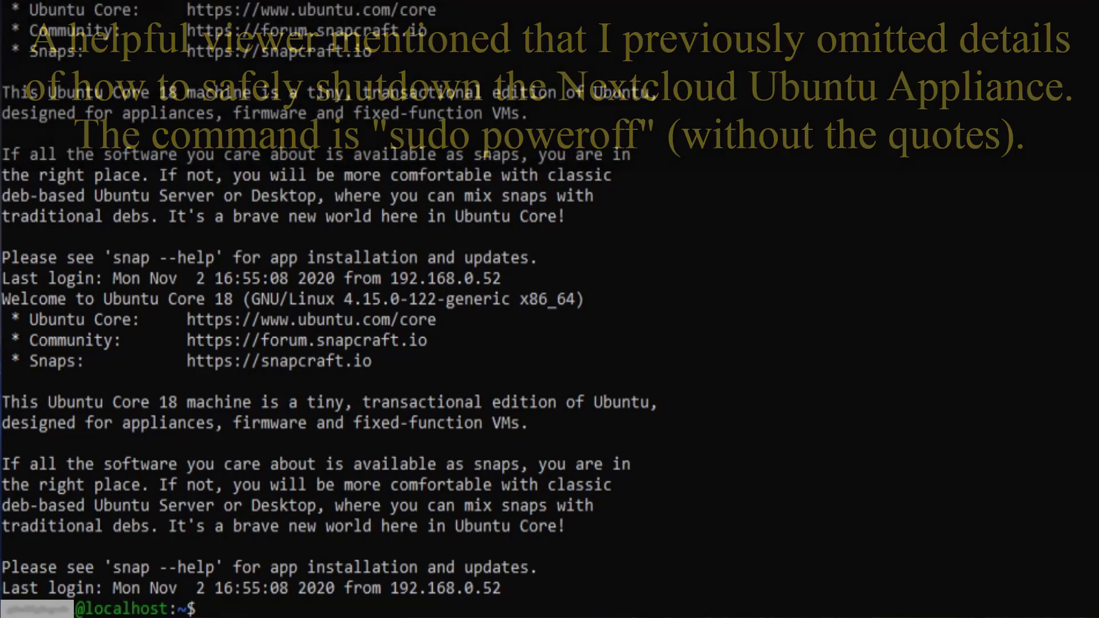
{"action": "type", "text": "snap in"}
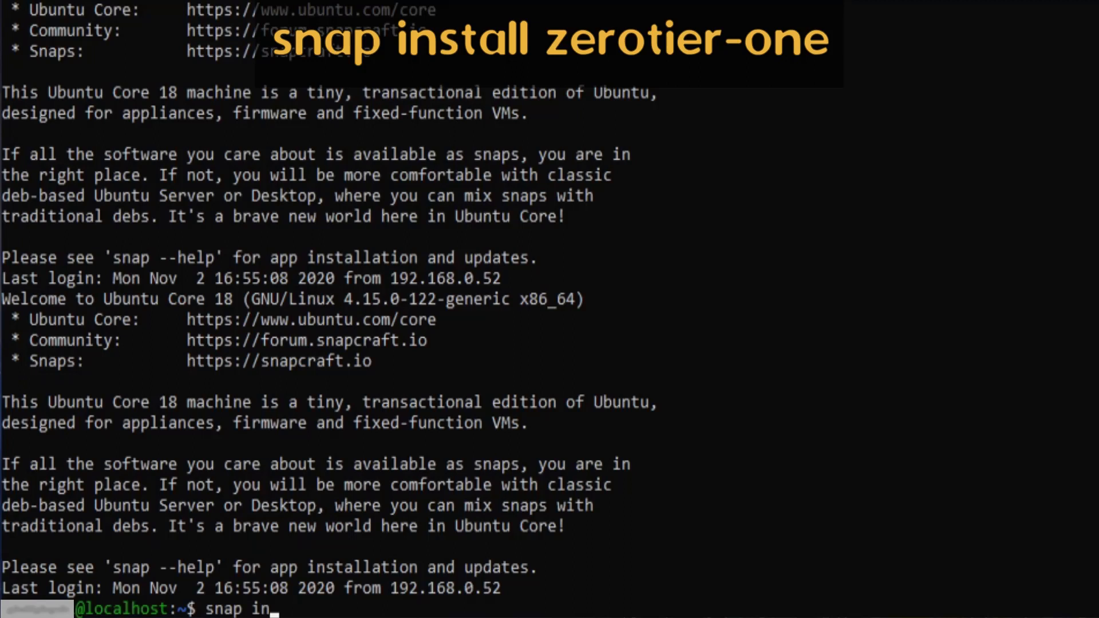
{"action": "type", "text": "stall zerotier-one"}
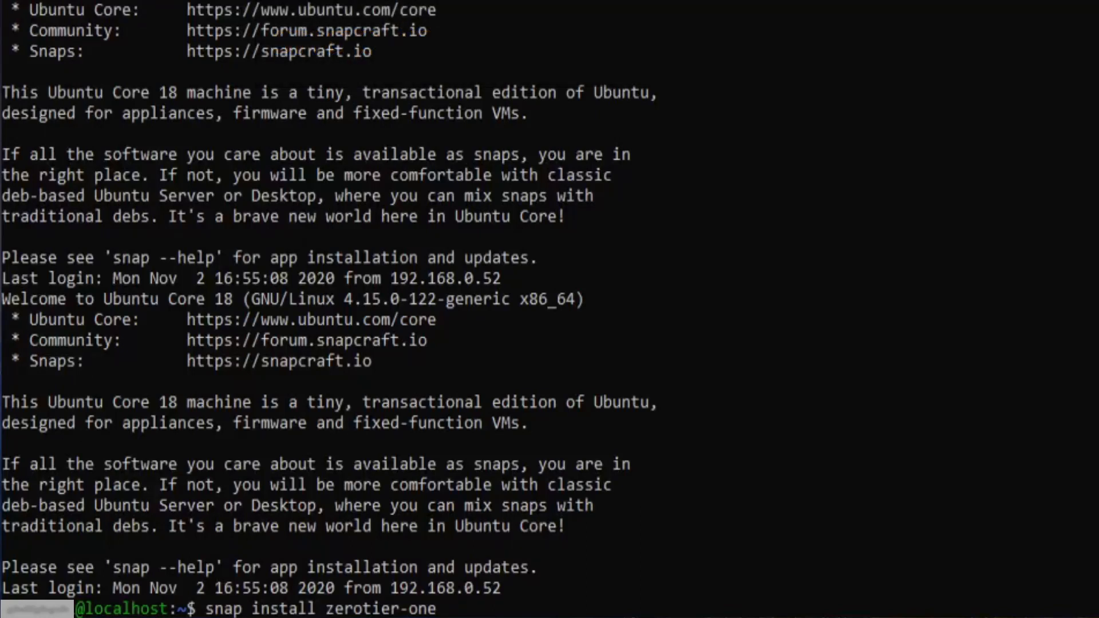
{"action": "key", "text": "Return"}
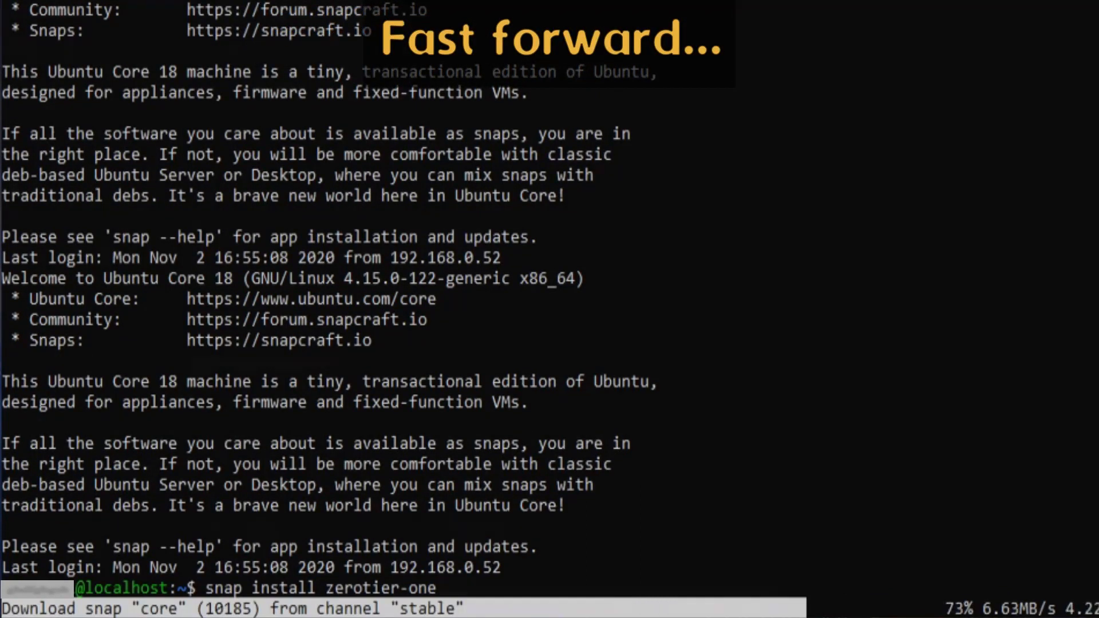
{"action": "key", "text": "ctrl+l"}
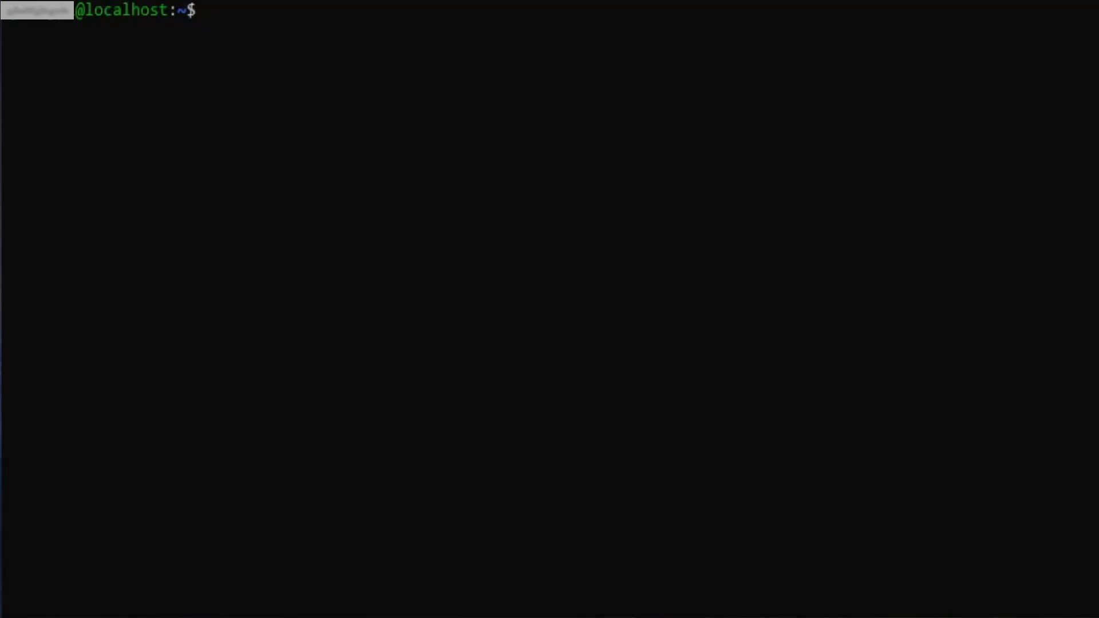
Step: Check zerotier-cli info, connect zerotier-one:network-control, and recheck that it shows 1.4.6 ONLINE
{"action": "type", "text": "sudo"}
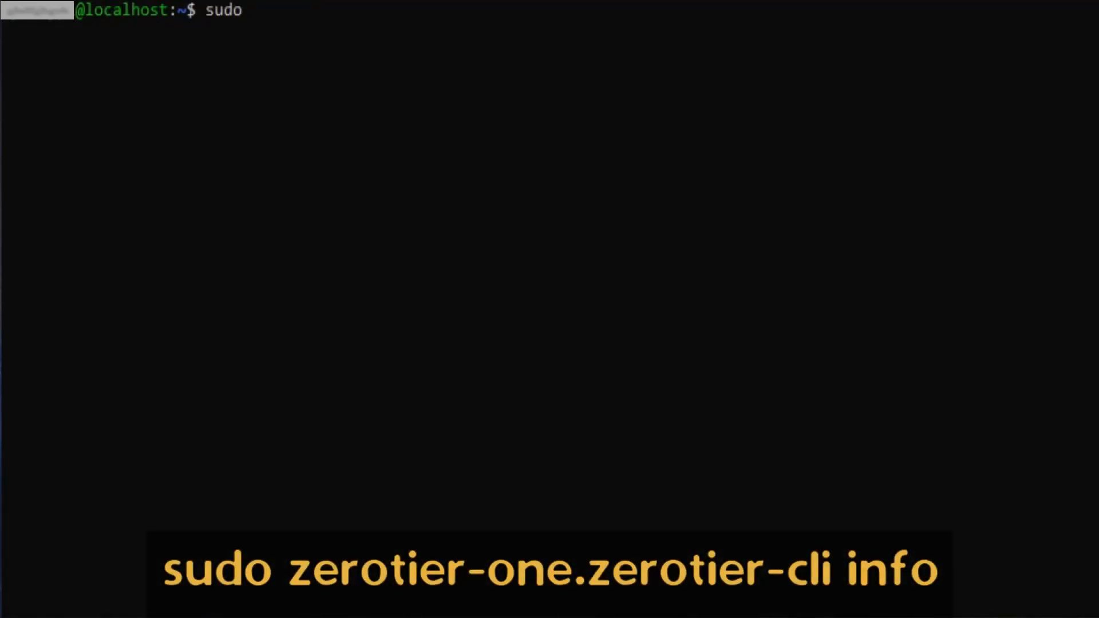
{"action": "type", "text": " zerotier"}
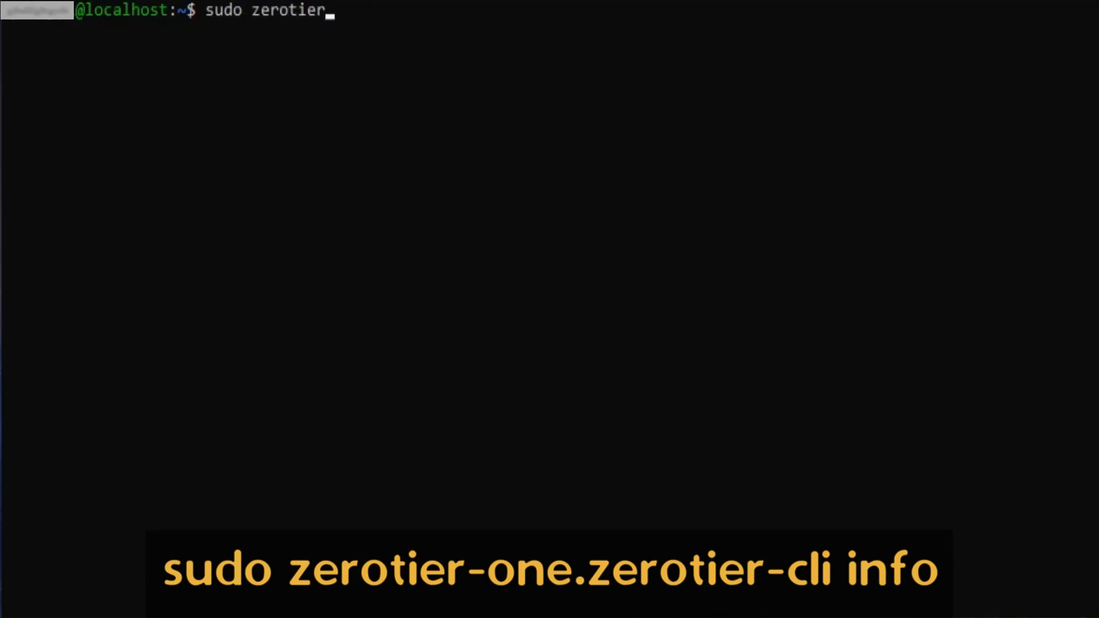
{"action": "type", "text": "-one."}
{"action": "type", "text": "zerotier"}
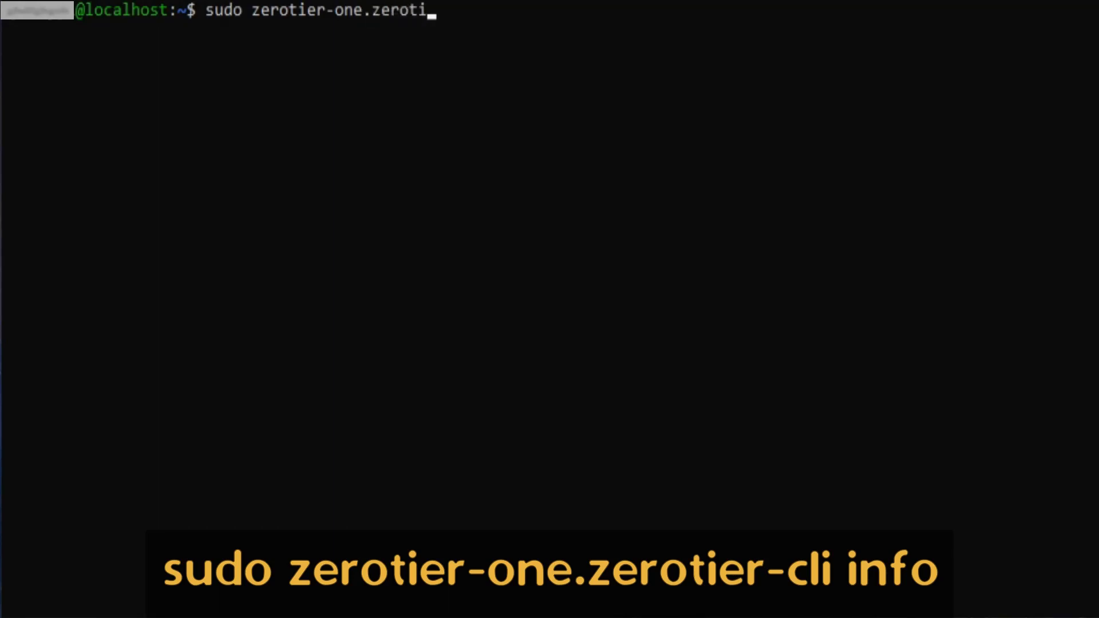
{"action": "type", "text": "-cli info"}
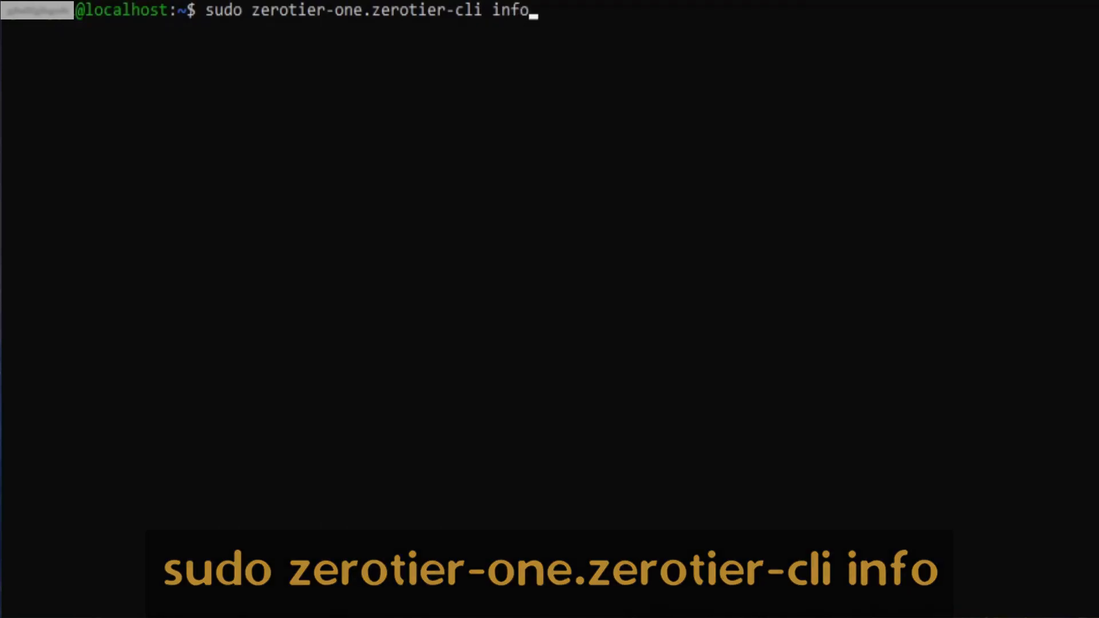
{"action": "key", "text": "Return"}
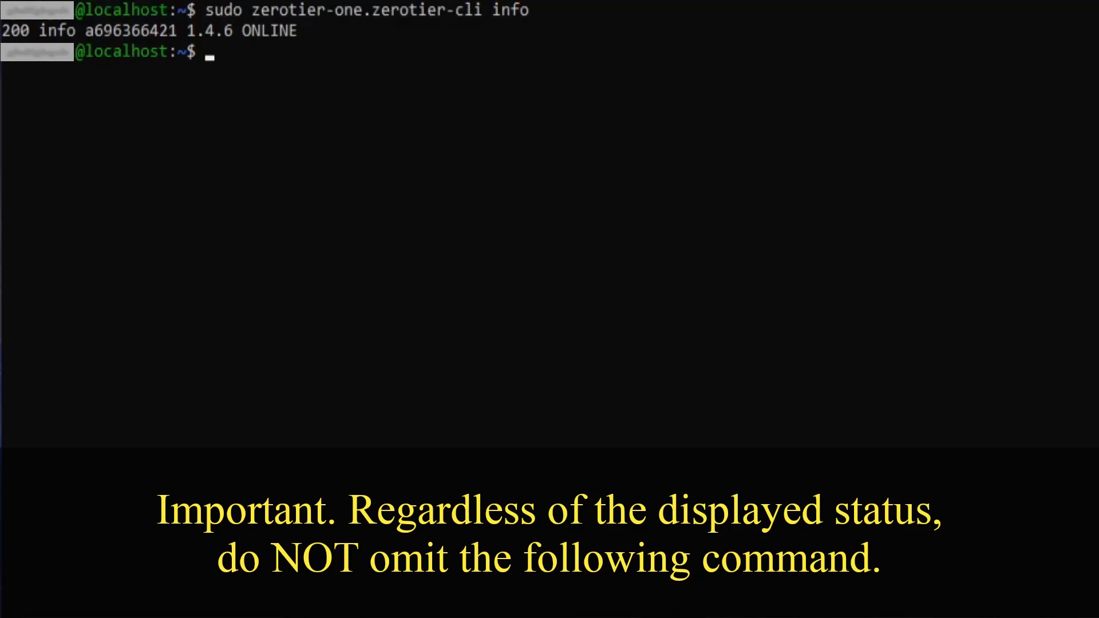
{"action": "type", "text": "snap co"}
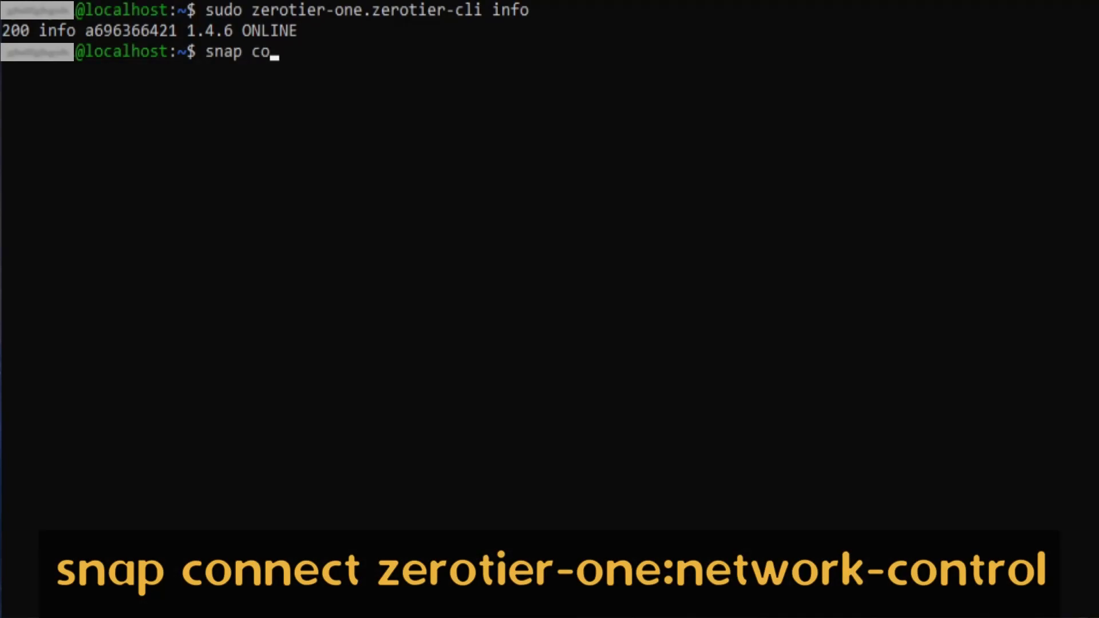
{"action": "type", "text": "nnect zerotier"}
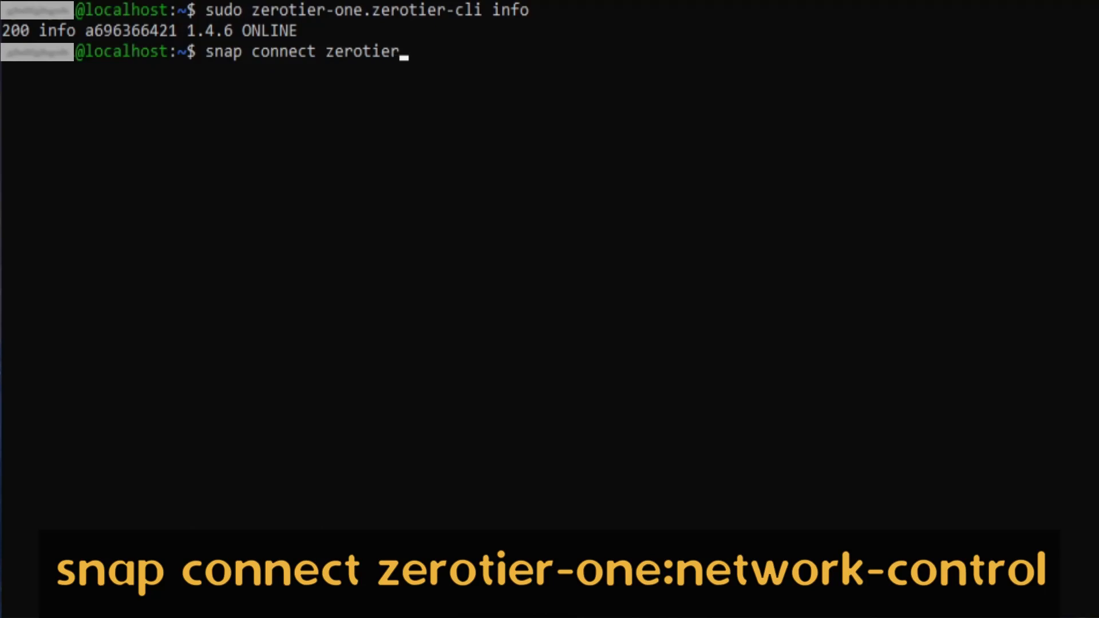
{"action": "type", "text": "-one:net"}
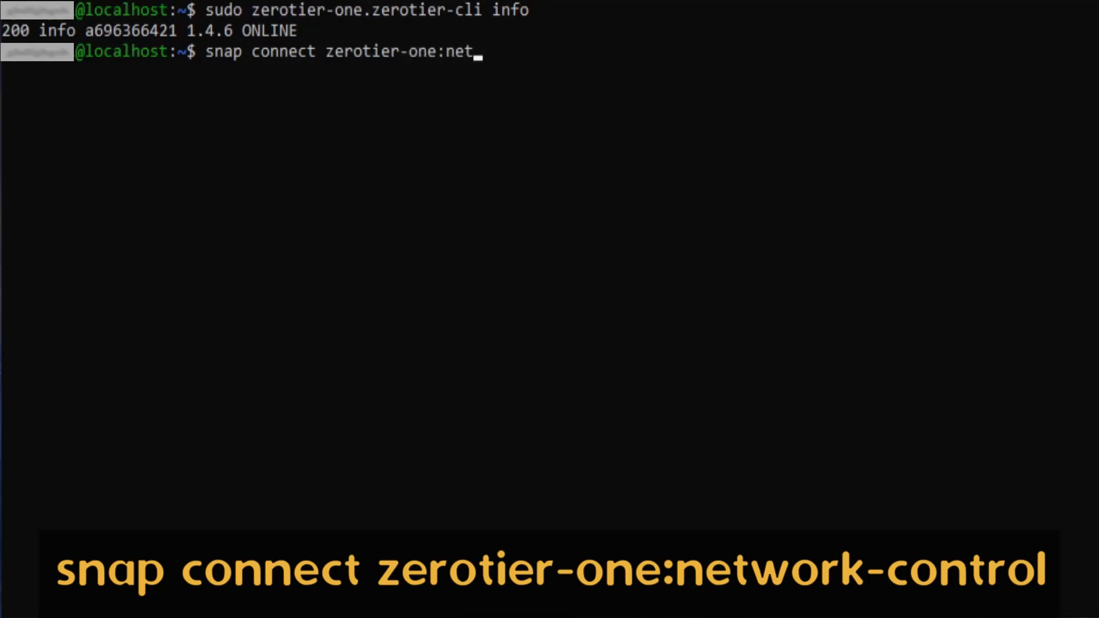
{"action": "type", "text": "work-control"}
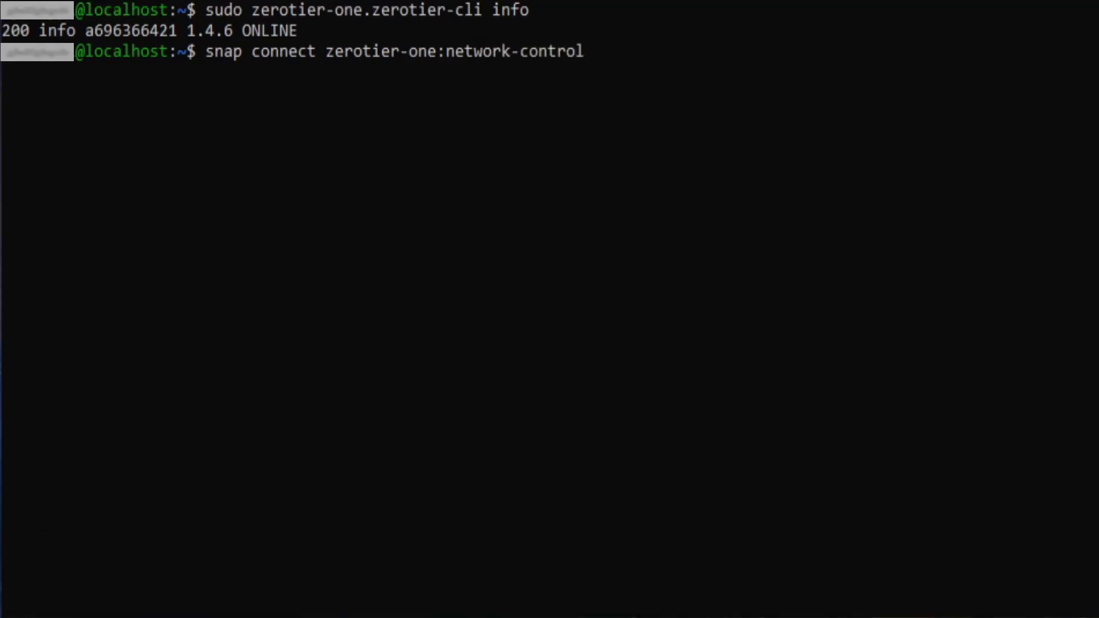
{"action": "key", "text": "Return"}
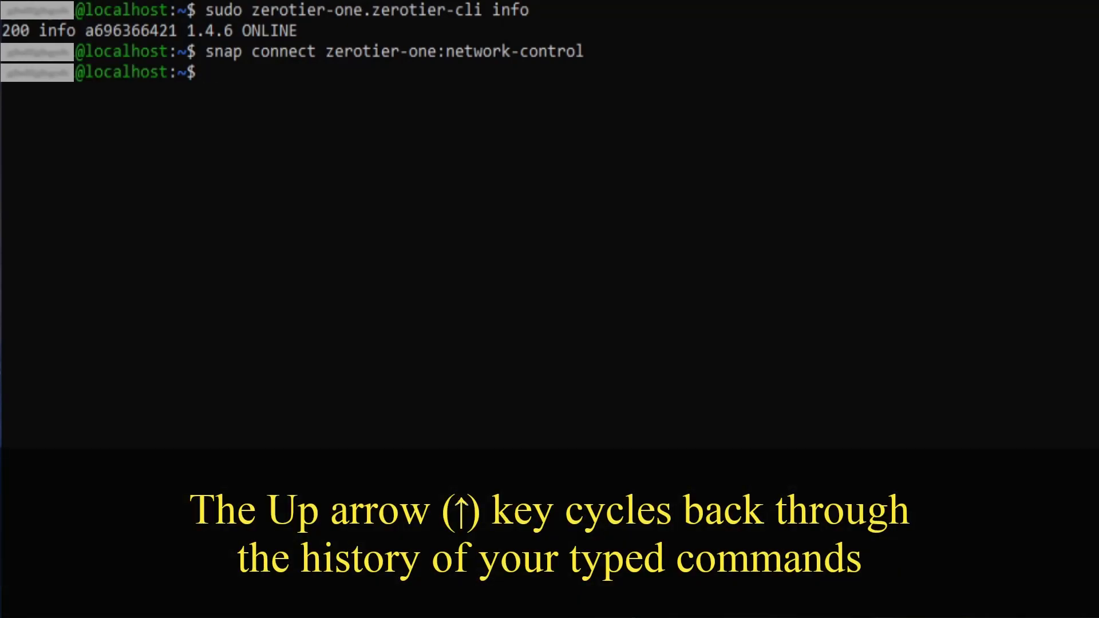
{"action": "key", "text": "Up"}
{"action": "key", "text": "Up"}
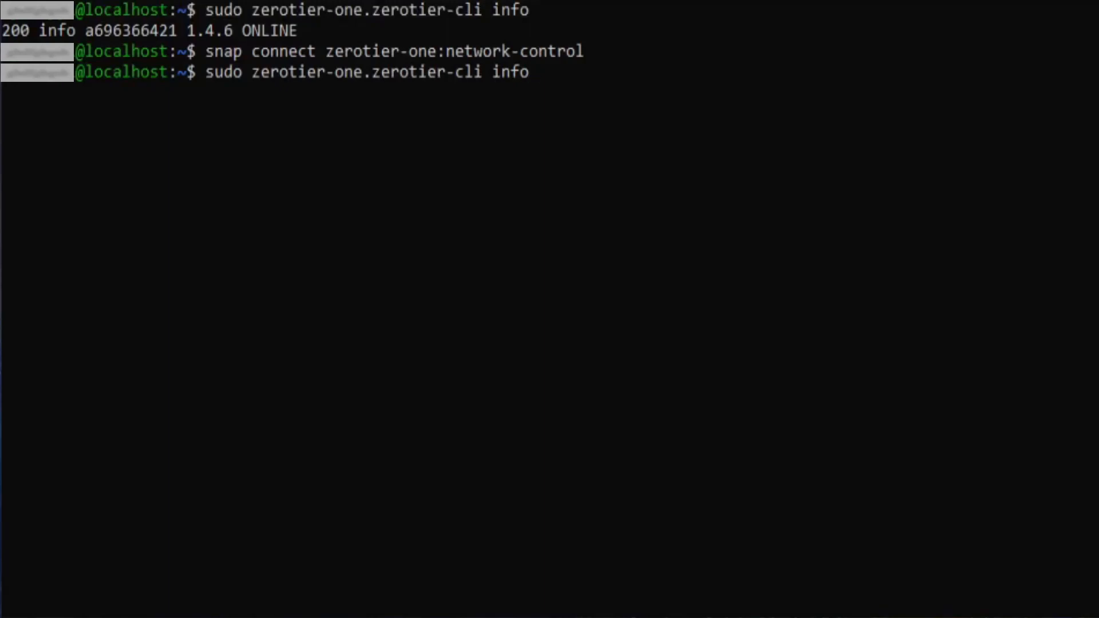
{"action": "key", "text": "Return"}
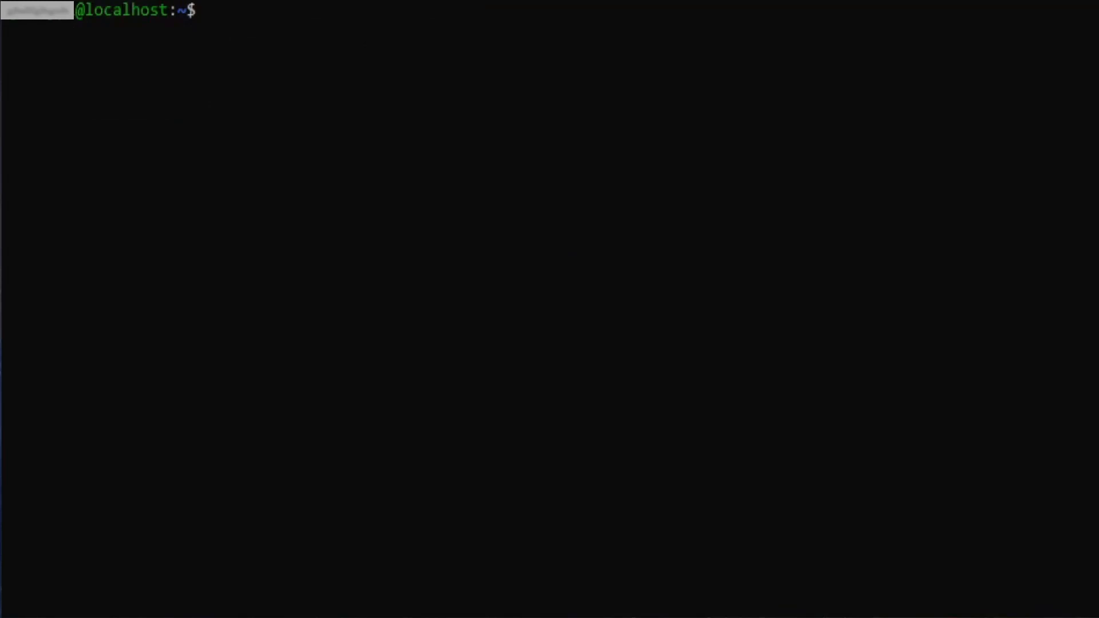
Step: Run zerotier-cli join 0cccb752f73f187f on the appliance and get a 200 join OK reply
{"action": "type", "text": "sudo "}
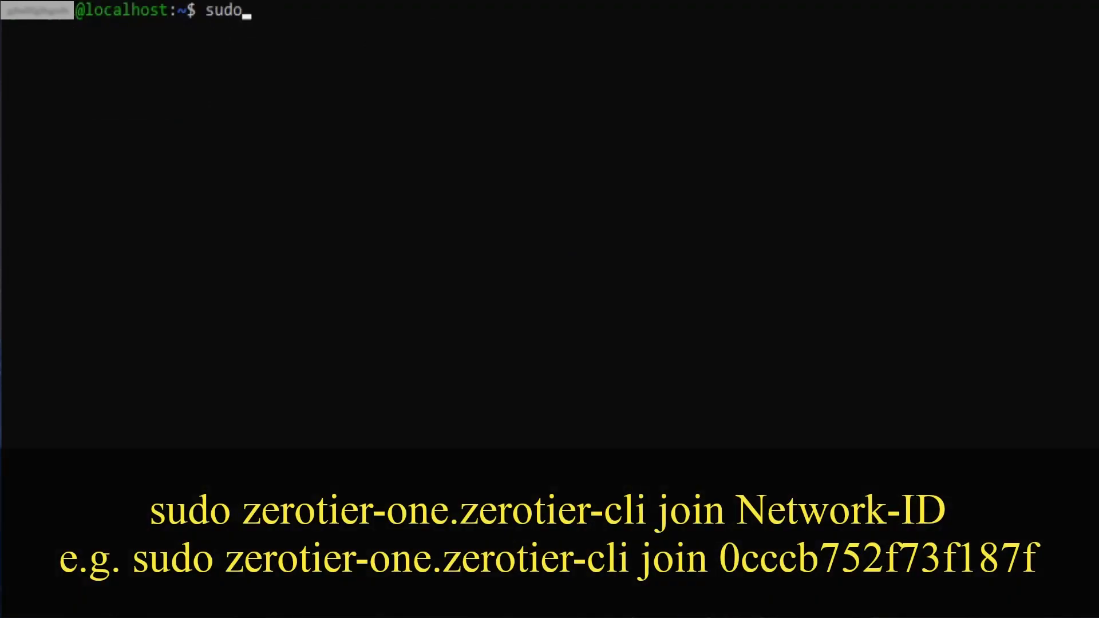
{"action": "type", "text": "zerotier-one"}
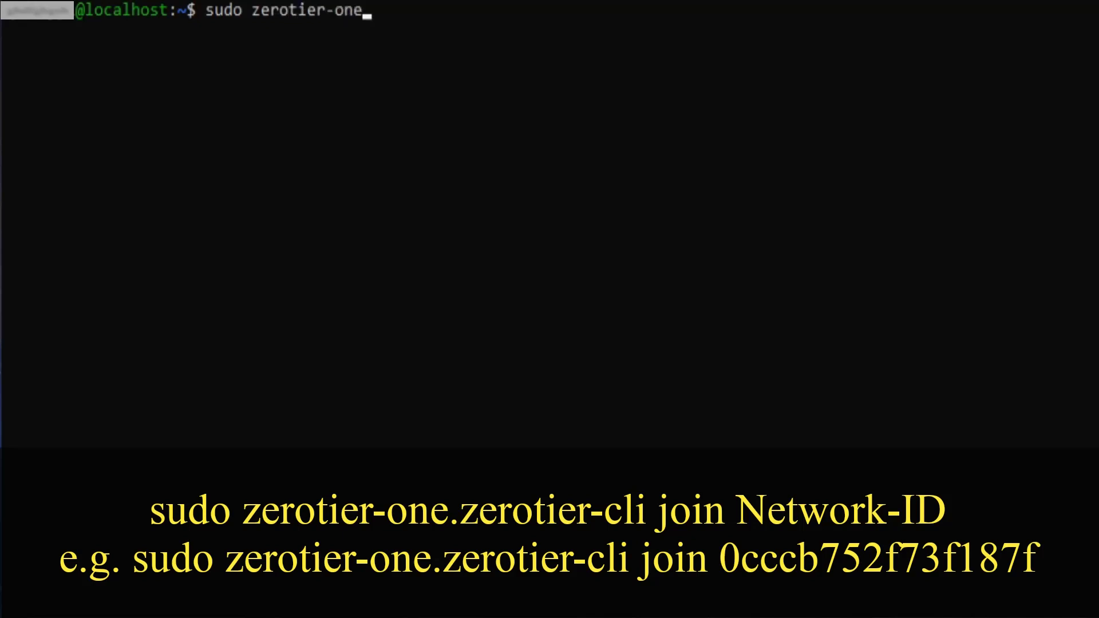
{"action": "type", "text": ".zerotier-cli"}
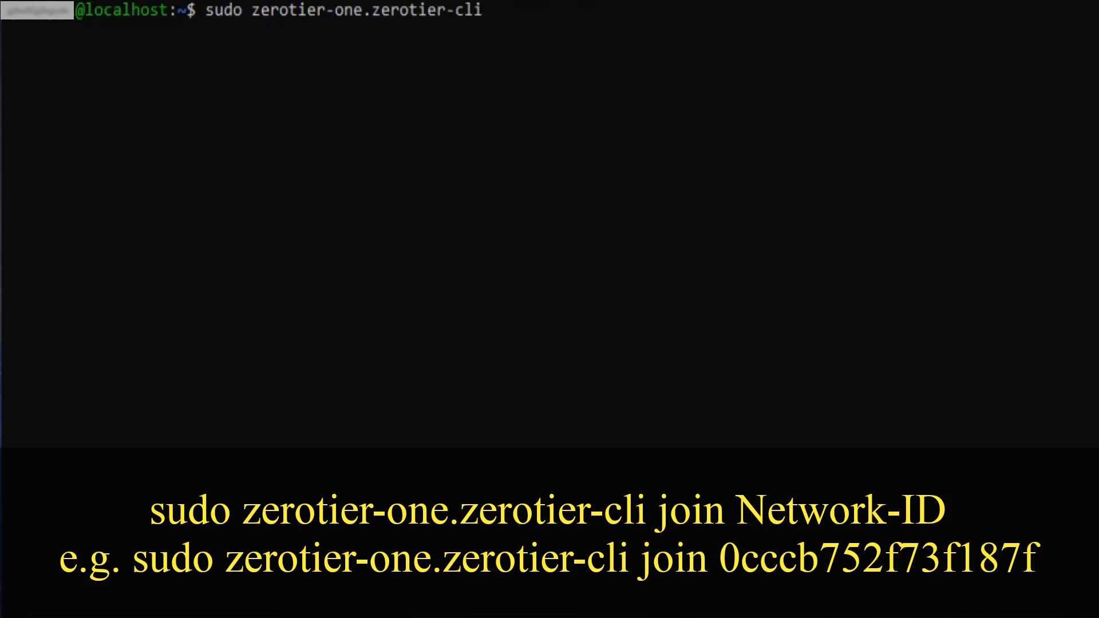
{"action": "type", "text": " join 0ccc"}
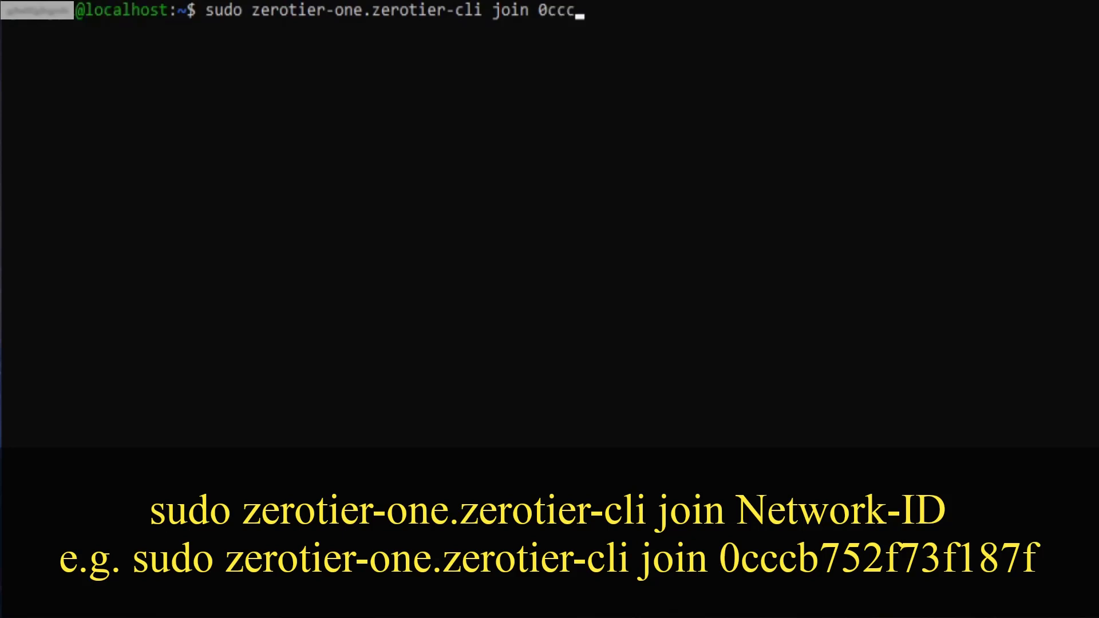
{"action": "type", "text": "b752f73f187f"}
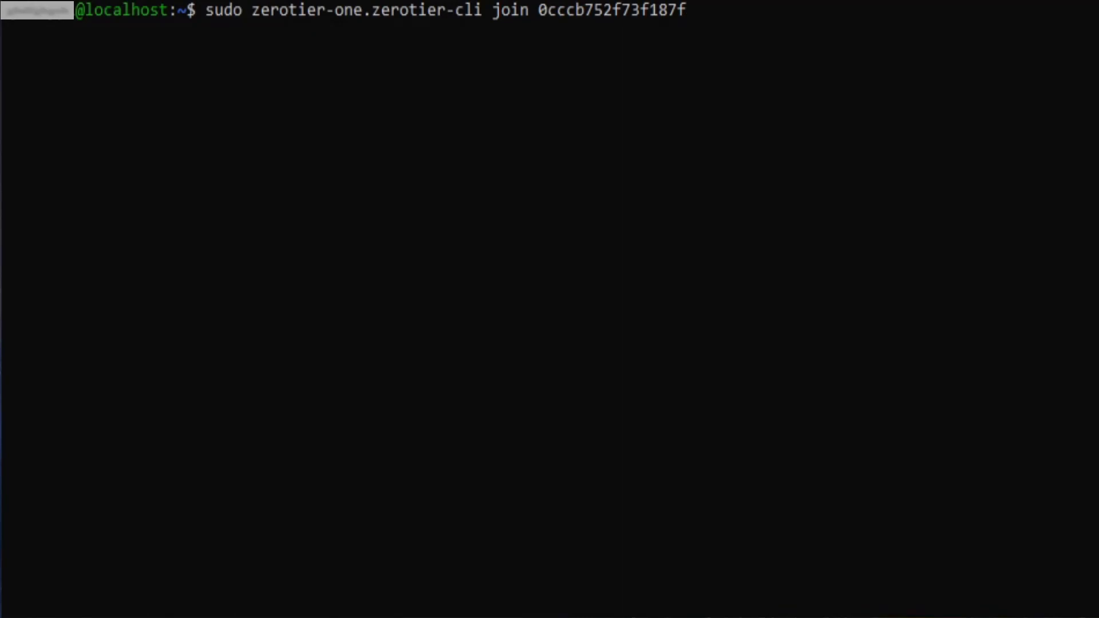
{"action": "key", "text": "Return"}
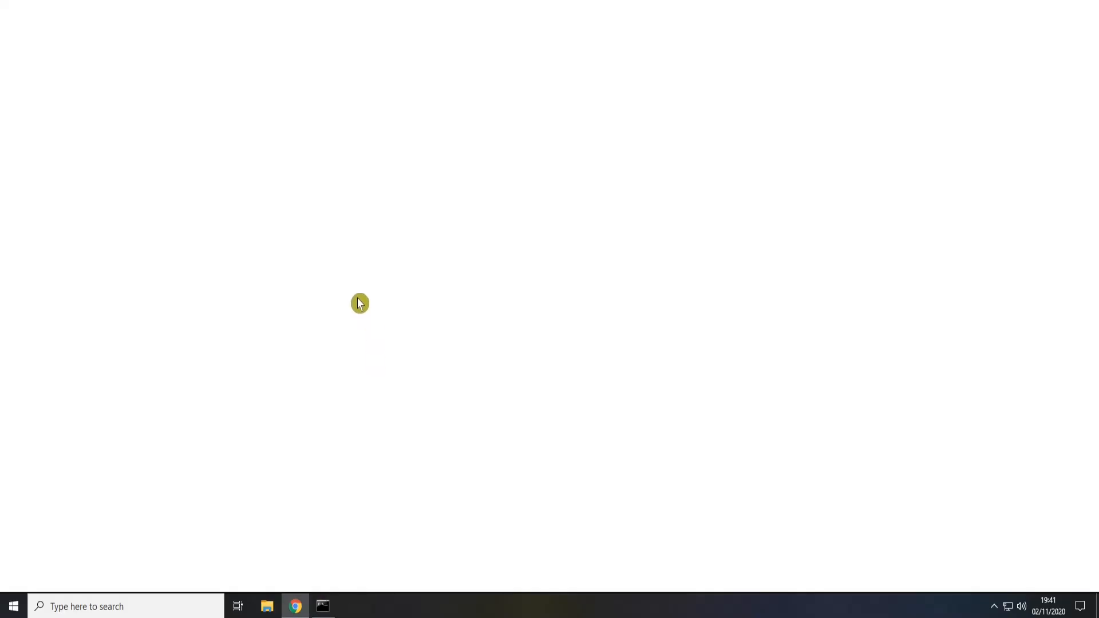
Step: Search for ZeroTier in Chrome and go to the ZeroTier account login page
{"action": "left_click", "coordinate": [232, 30]}
{"action": "type", "text": "zerotie"}
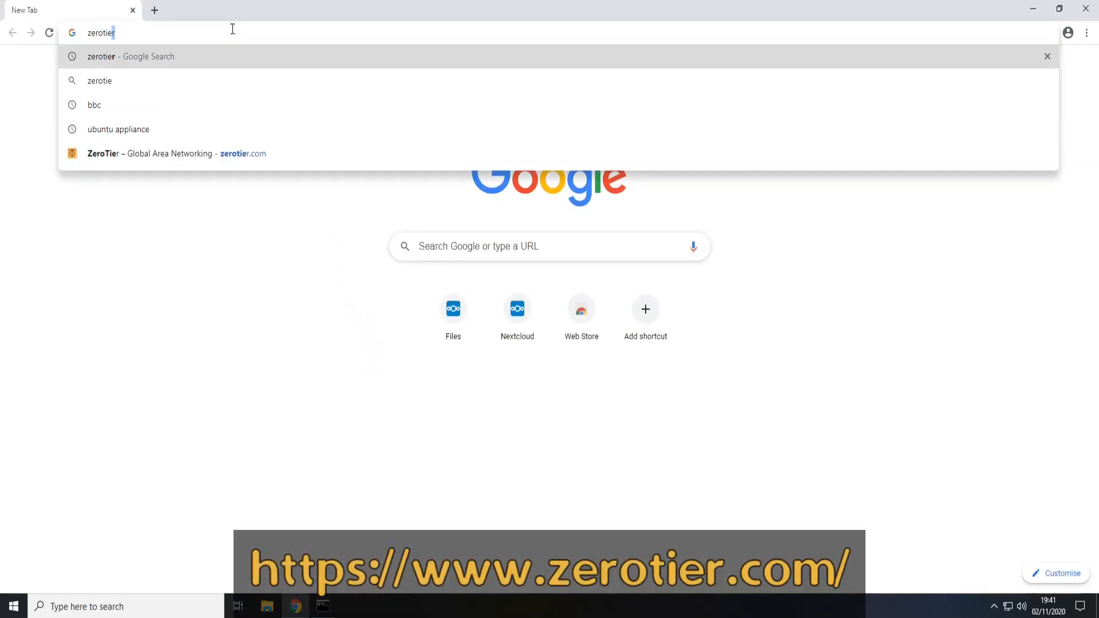
{"action": "key", "text": "Return"}
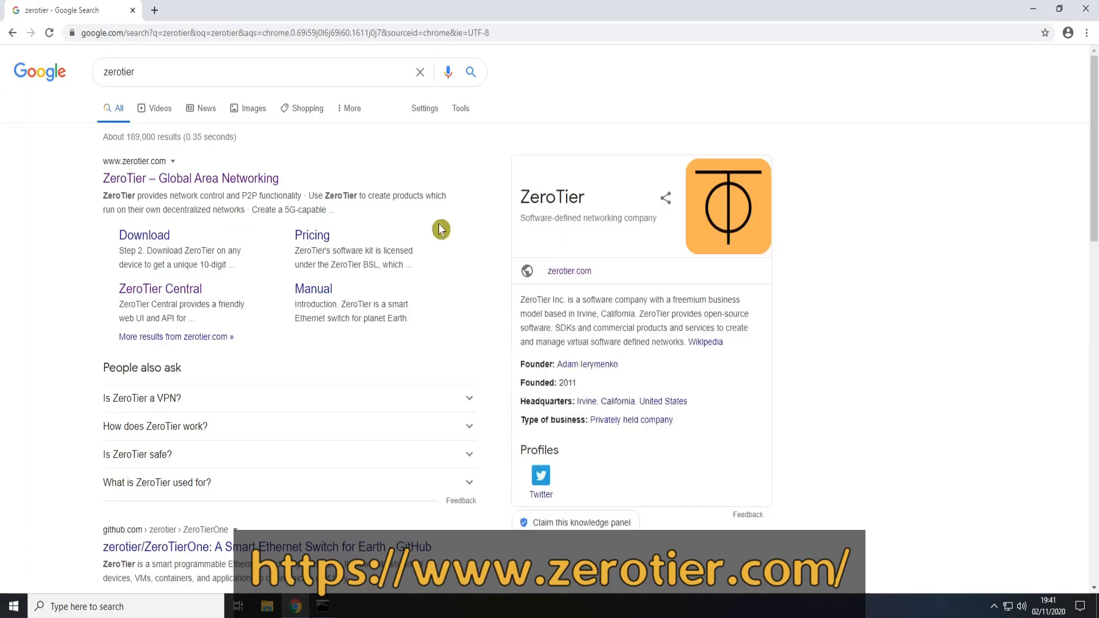
{"action": "left_click", "coordinate": [167, 182]}
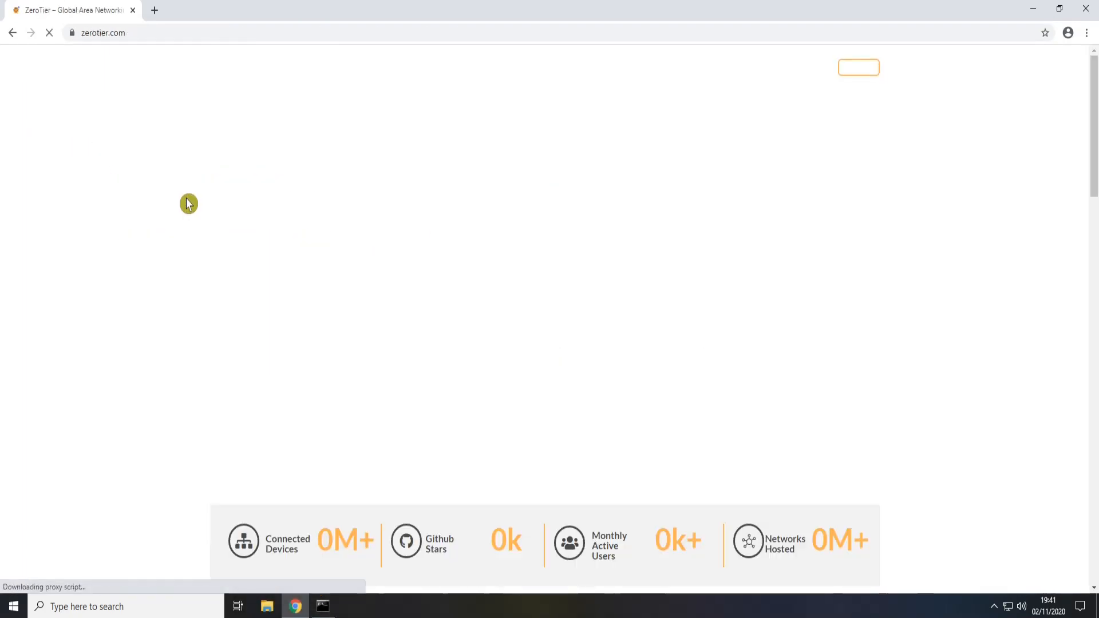
{"action": "mouse_move", "coordinate": [782, 89]}
{"action": "left_click", "coordinate": [804, 68]}
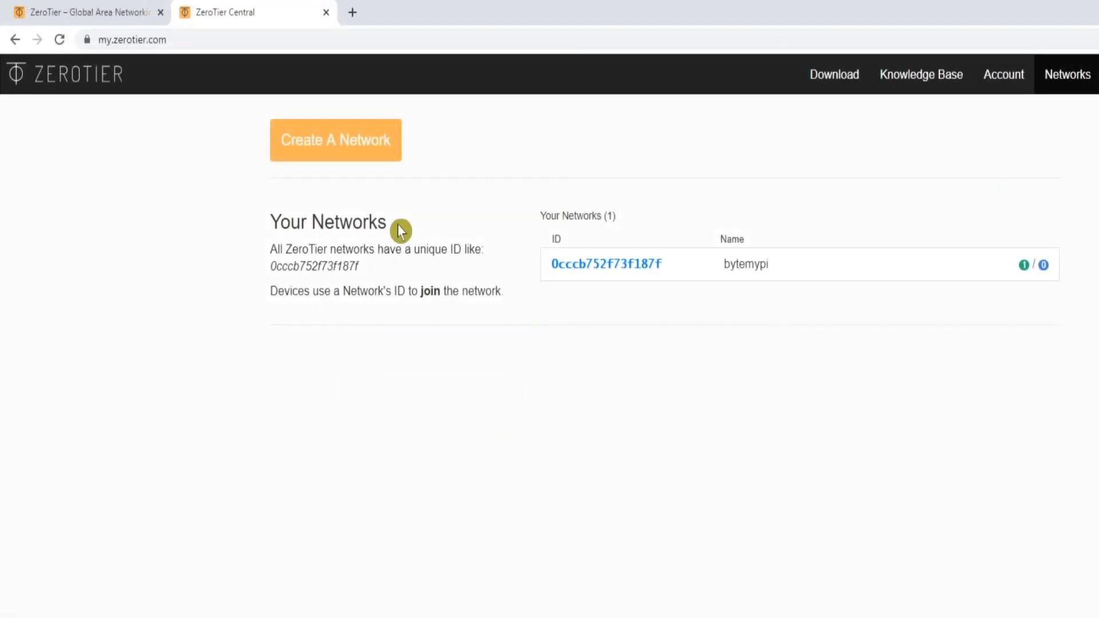
Step: Open network 0cccb752f73f187f and scroll down to its Members section
{"action": "left_click", "coordinate": [568, 269]}
{"action": "scroll", "coordinate": [572, 304], "scroll_direction": "down", "scroll_amount": 20}
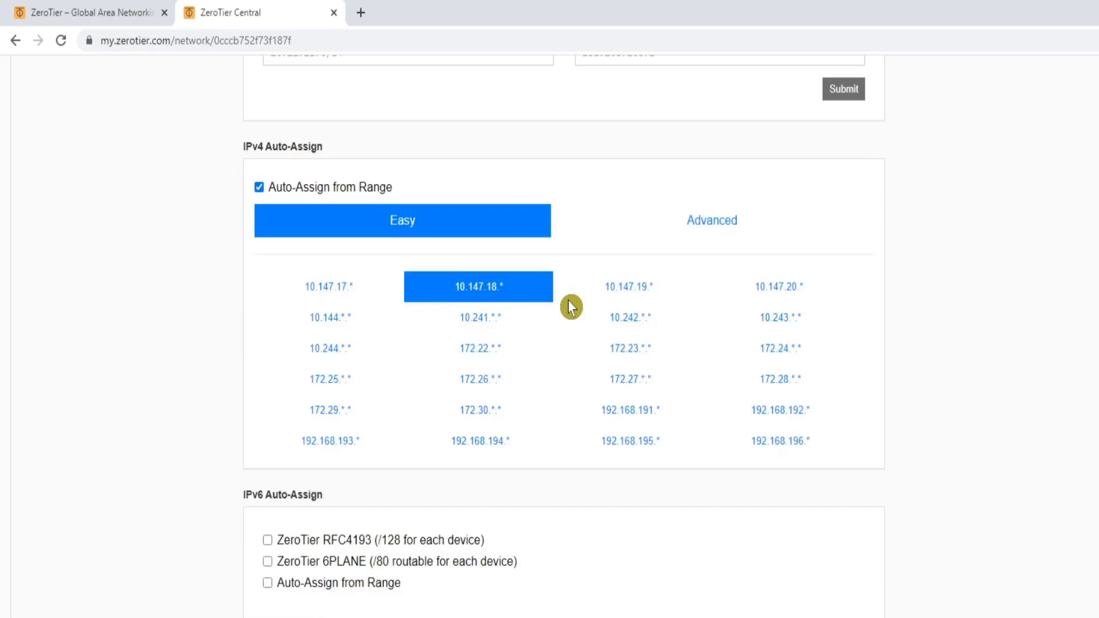
{"action": "scroll", "coordinate": [569, 311], "scroll_direction": "down", "scroll_amount": 5}
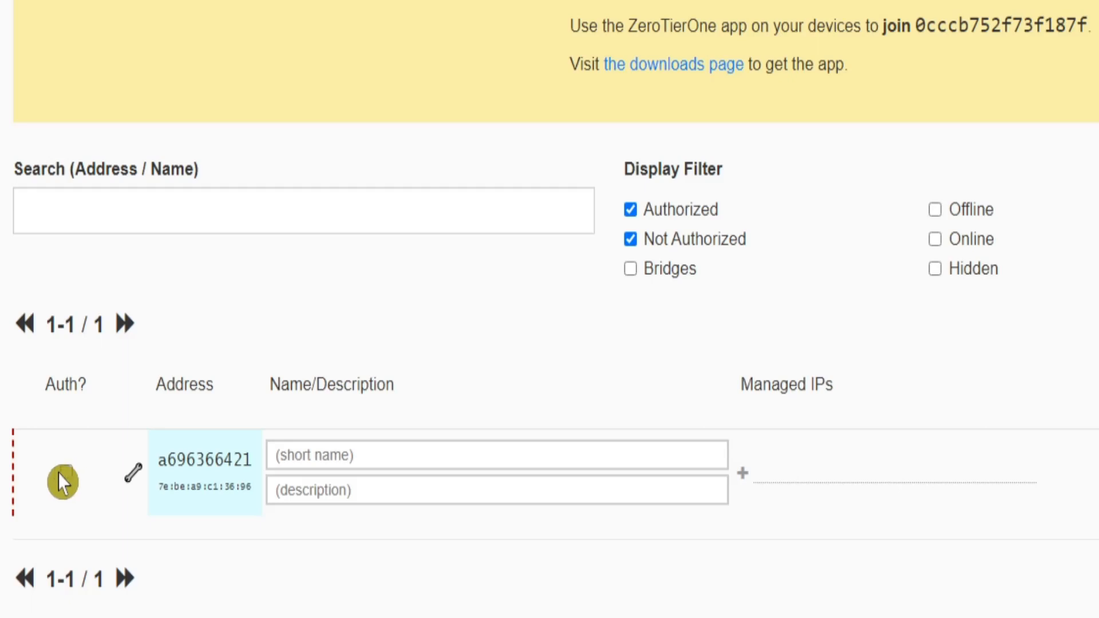
Step: Tick Auth? for the new member and set its short name to 'Nextcloud'
{"action": "left_click", "coordinate": [66, 455]}
{"action": "left_click", "coordinate": [72, 475]}
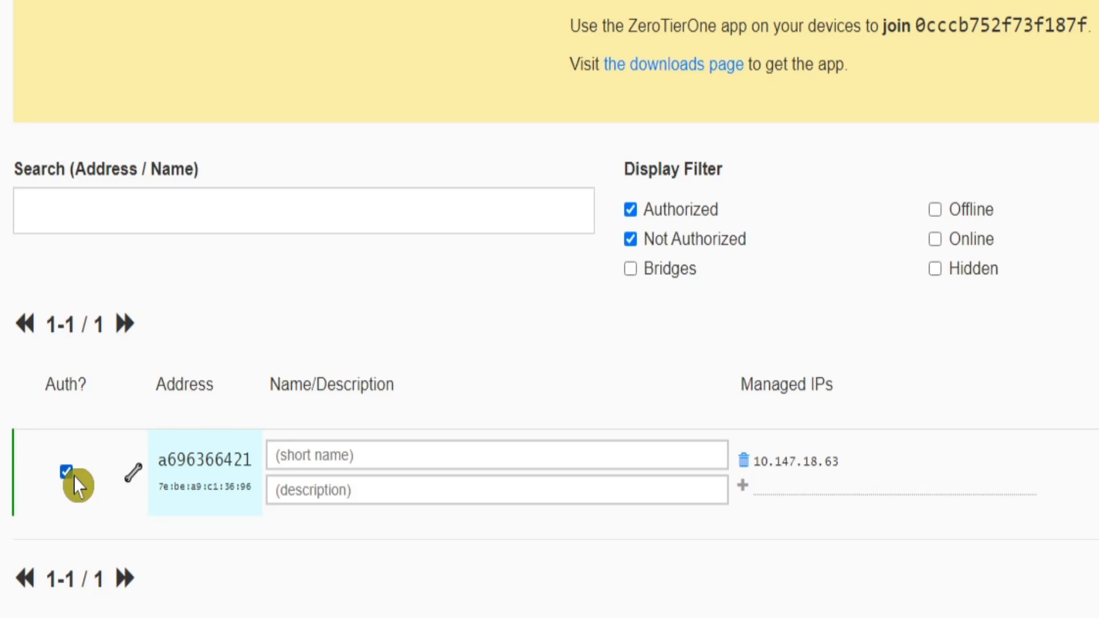
{"action": "left_click", "coordinate": [313, 461]}
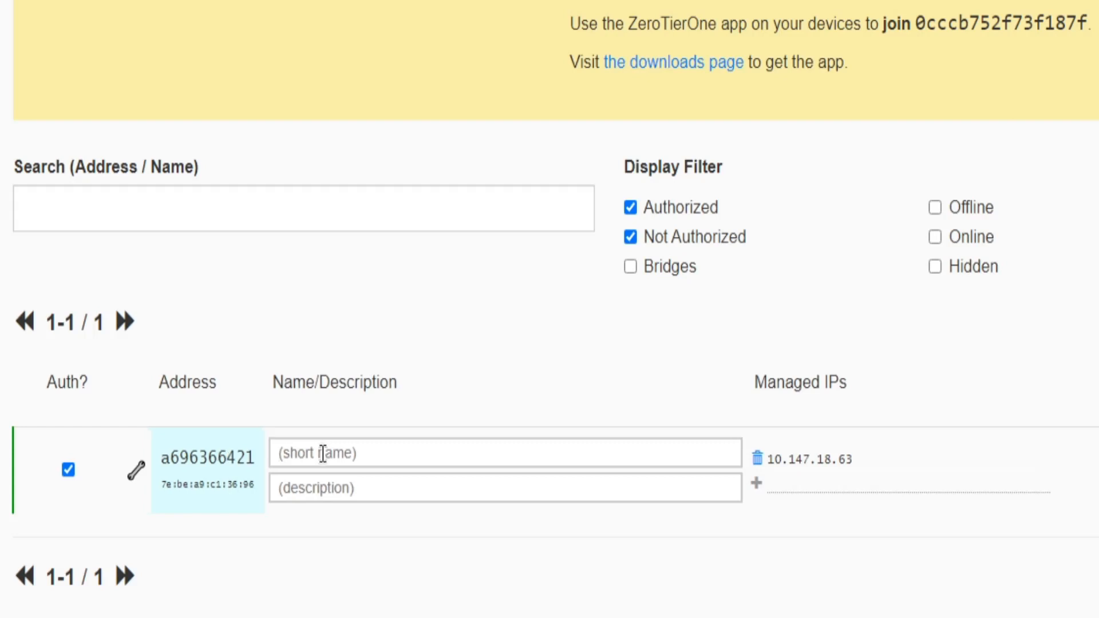
{"action": "type", "text": "Nextcloud"}
{"action": "key", "text": "Return"}
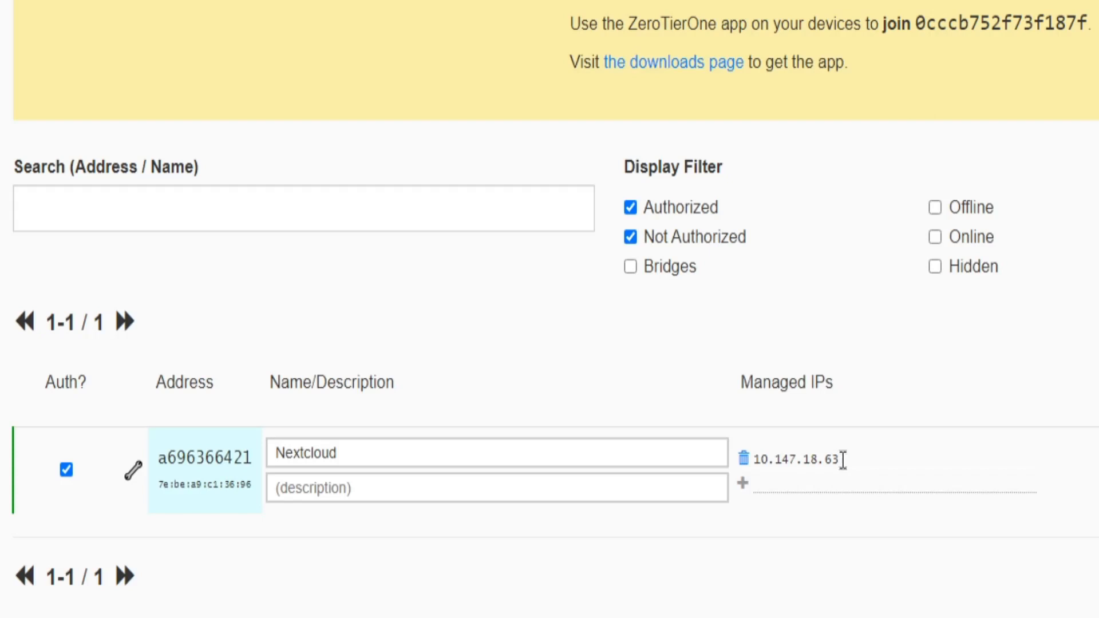
Step: Add managed IP 10.147.18.50 to the Nextcloud member and delete 10.147.18.63
{"action": "left_click", "coordinate": [822, 486]}
{"action": "type", "text": "10.147.18.50"}
{"action": "left_click", "coordinate": [743, 484]}
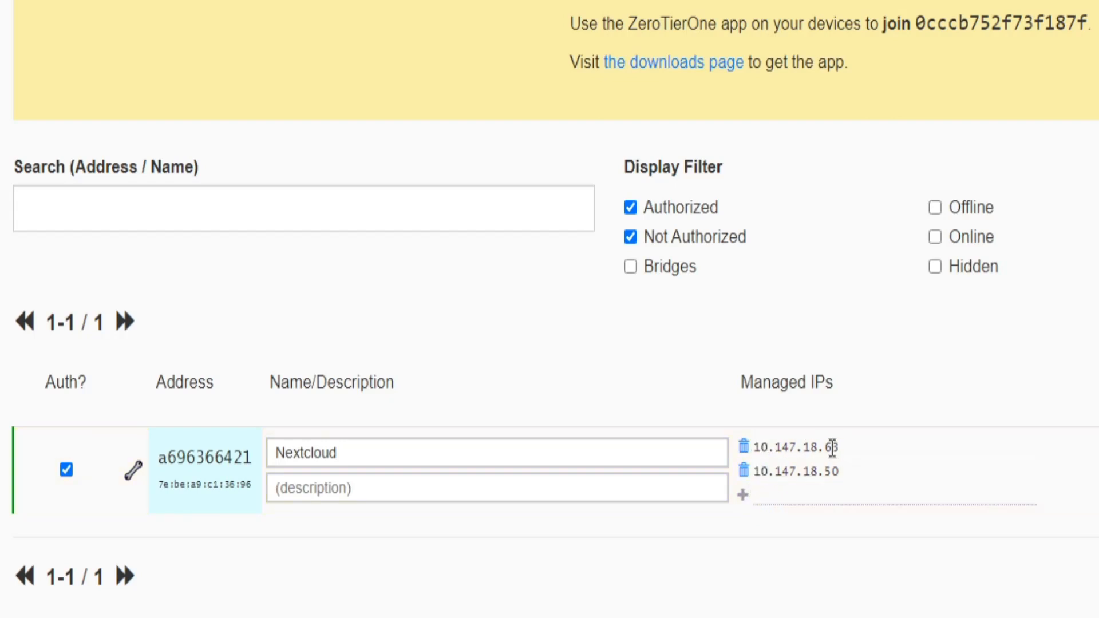
{"action": "left_click", "coordinate": [744, 449]}
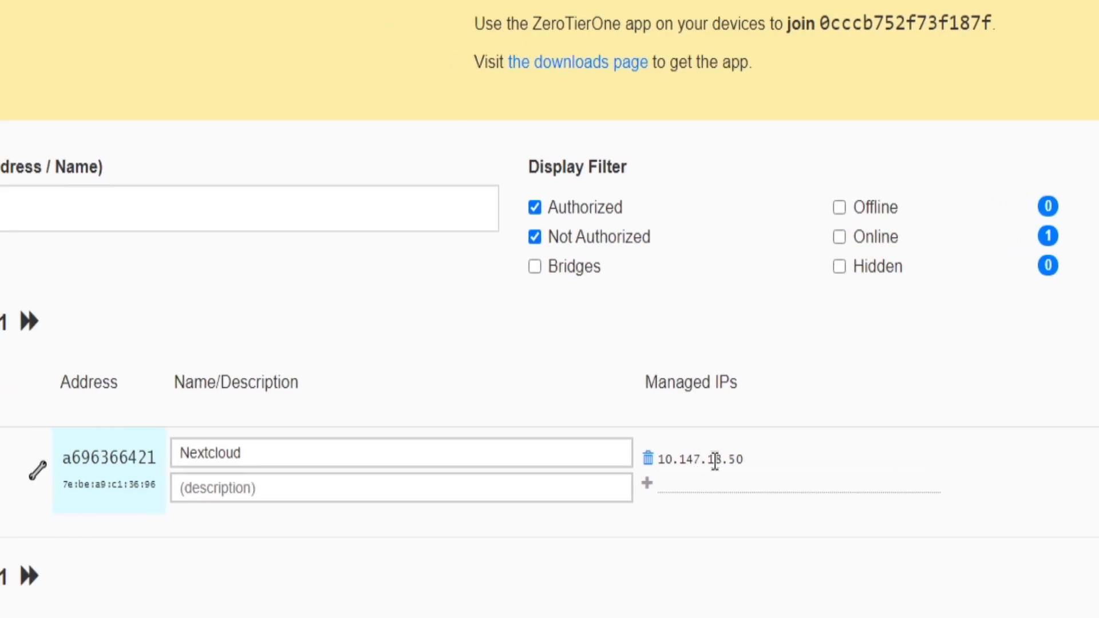
{"action": "left_click", "coordinate": [852, 459]}
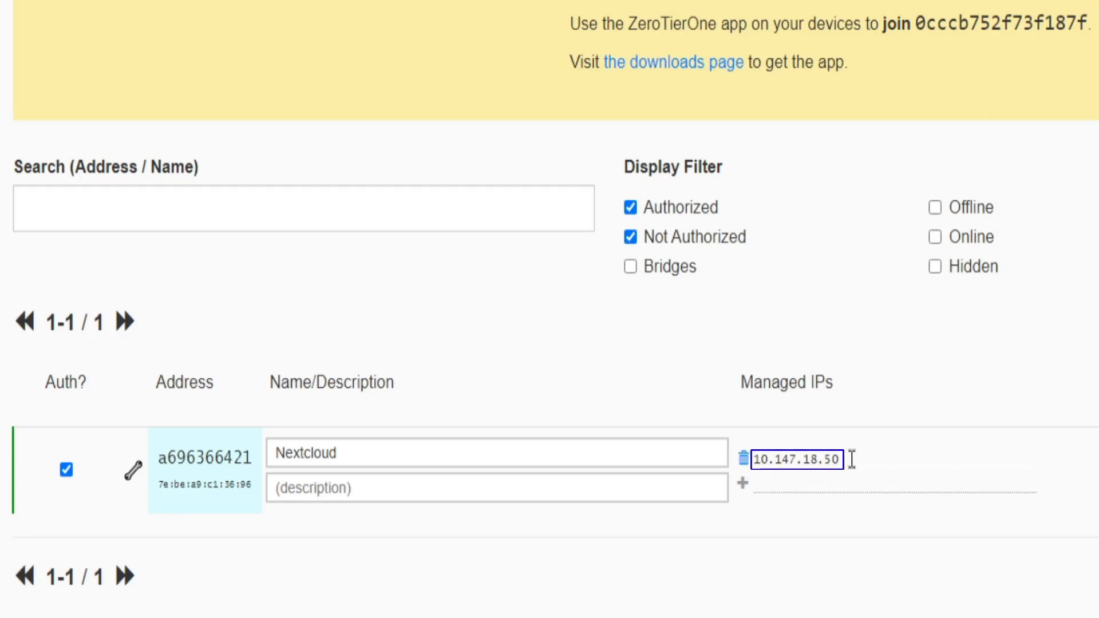
{"action": "left_click", "coordinate": [593, 582]}
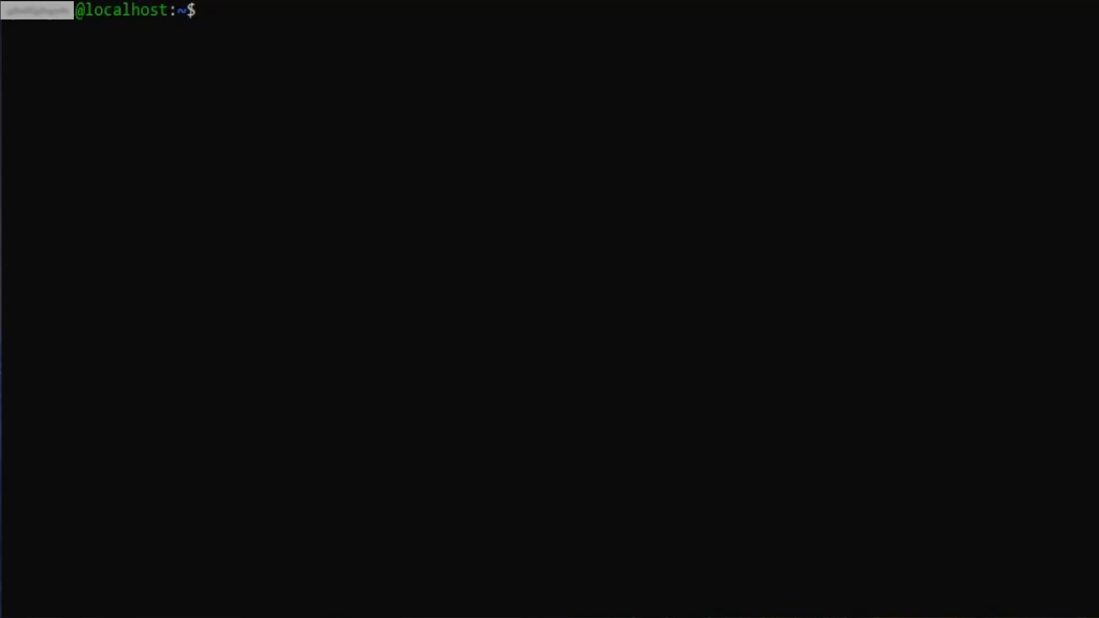
Step: Run zerotier-cli listnetworks, showing bytemypi OK, PRIVATE with 10.147.18.50/24
{"action": "type", "text": "sudo"}
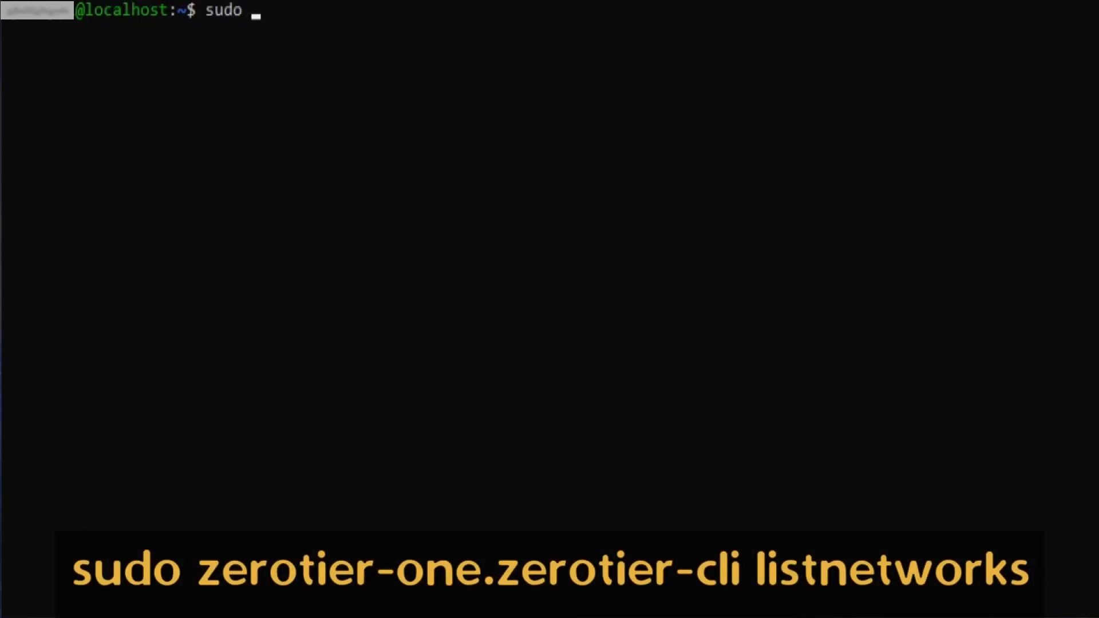
{"action": "type", "text": " zerotie"}
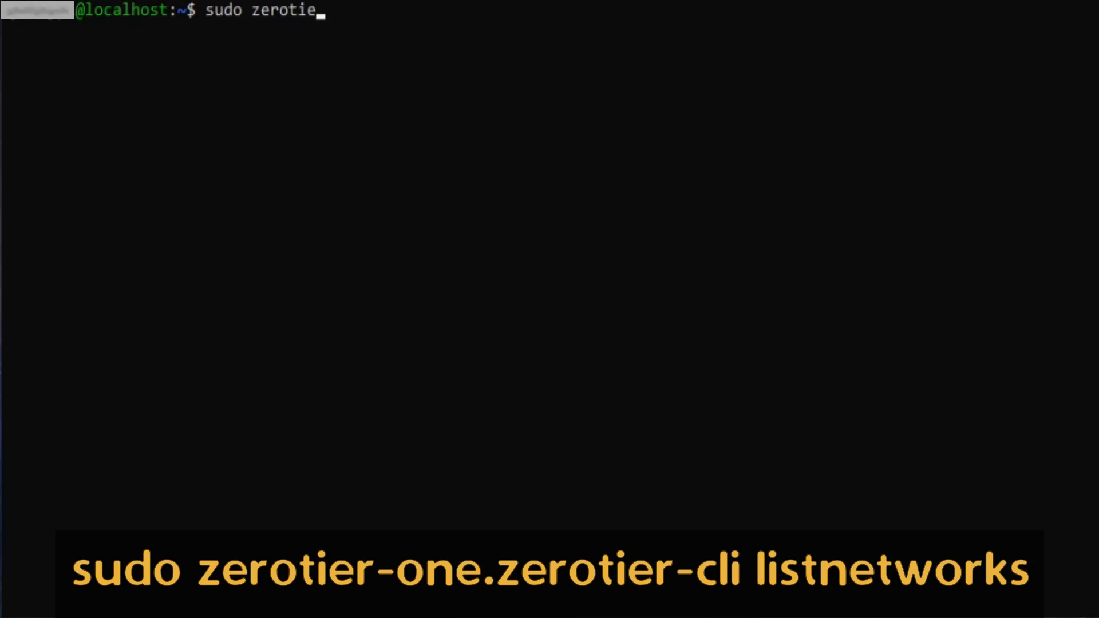
{"action": "type", "text": "r-one.zerotier"}
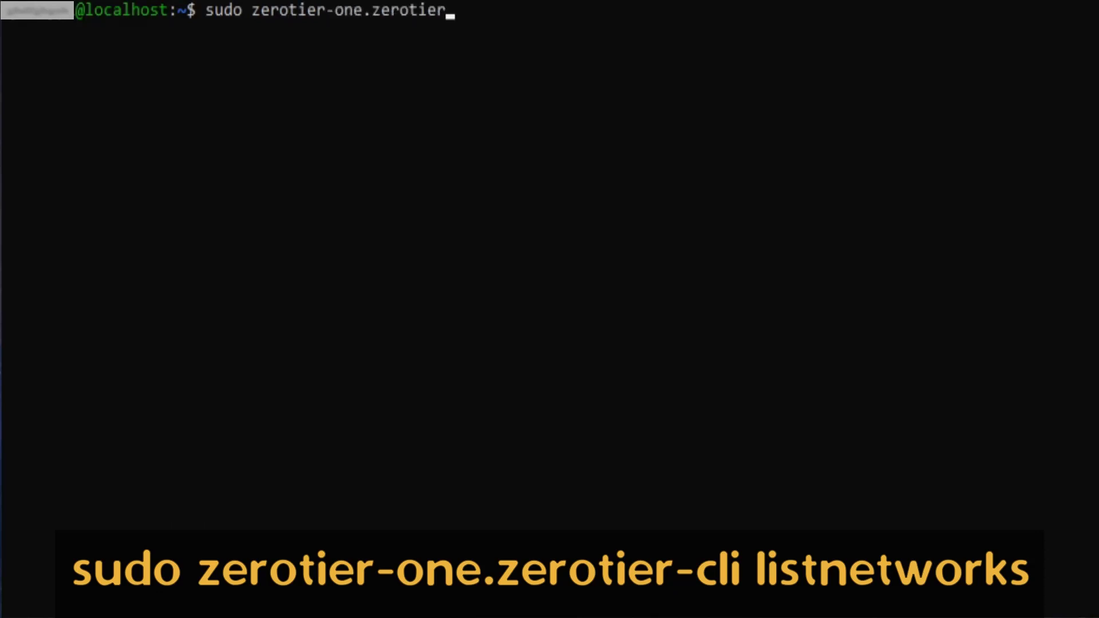
{"action": "type", "text": "-cli list"}
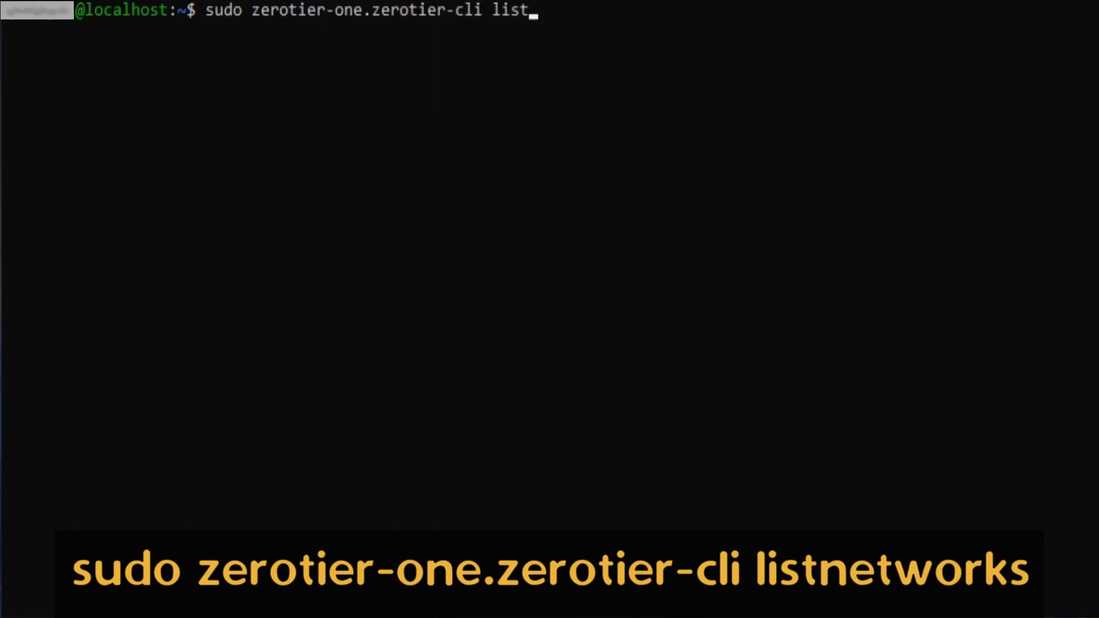
{"action": "type", "text": "networks"}
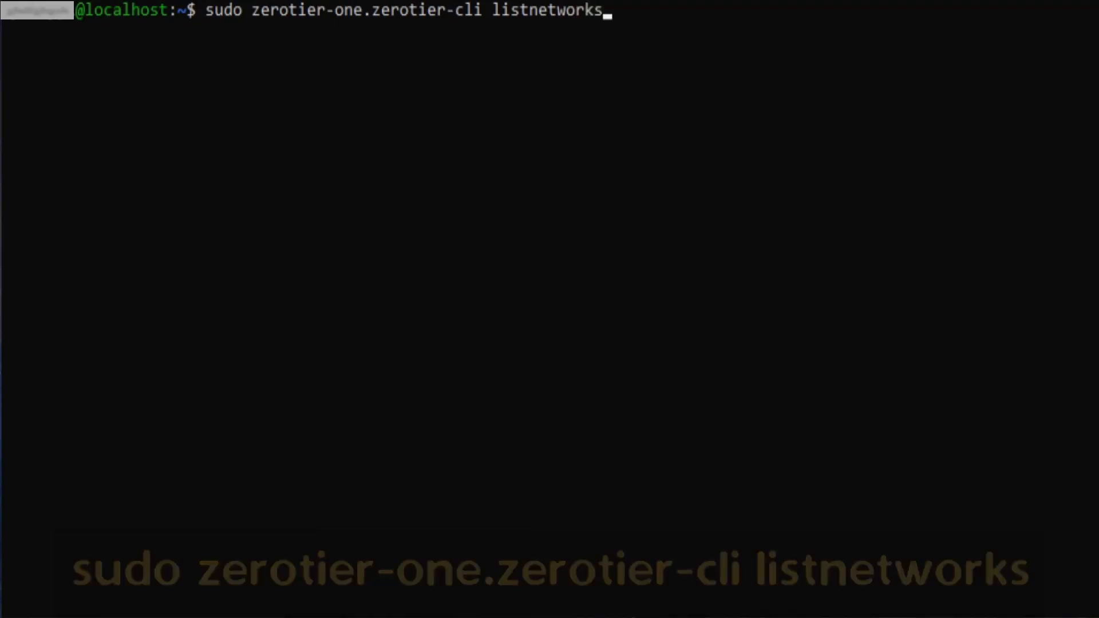
{"action": "key", "text": "Return"}
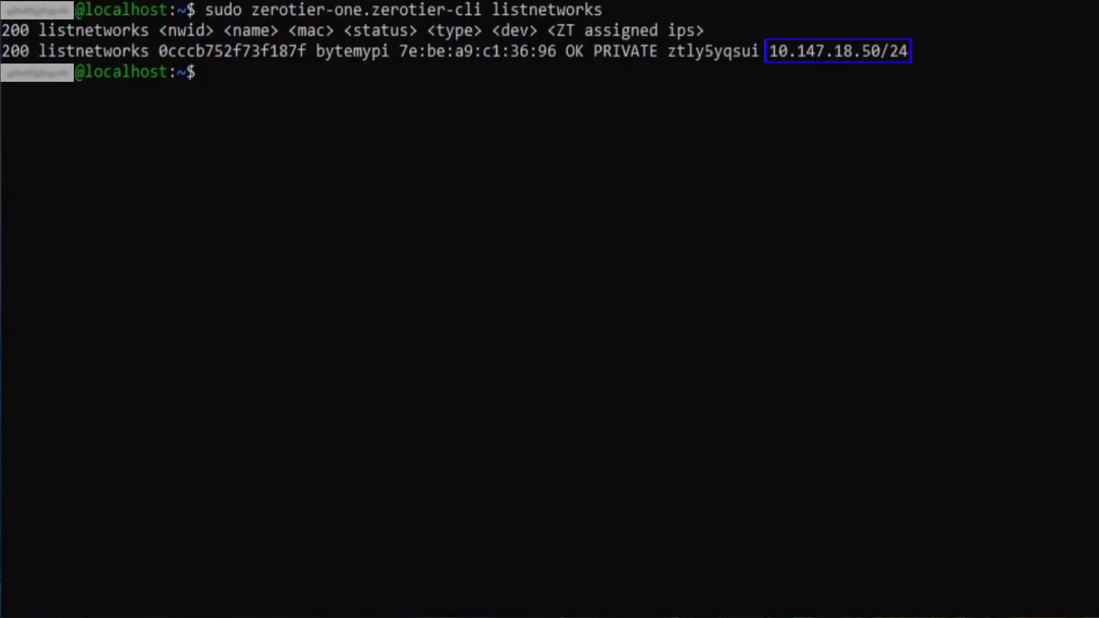
Step: Clear the terminal and run ip a to list the appliance's interfaces and addresses
{"action": "key", "text": "ctrl+l"}
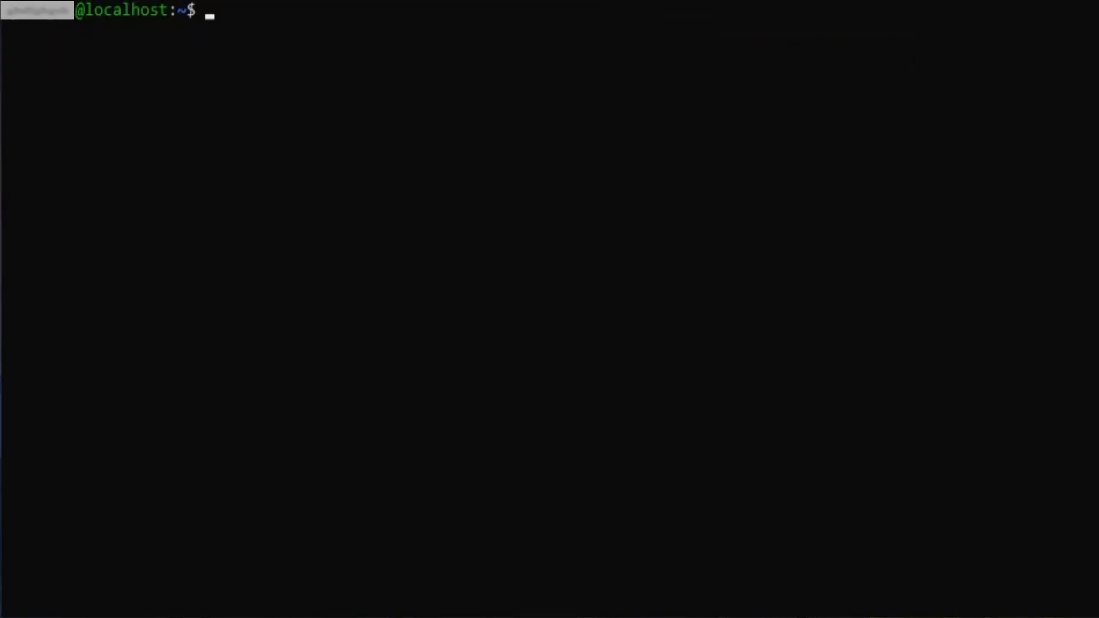
{"action": "type", "text": "i"}
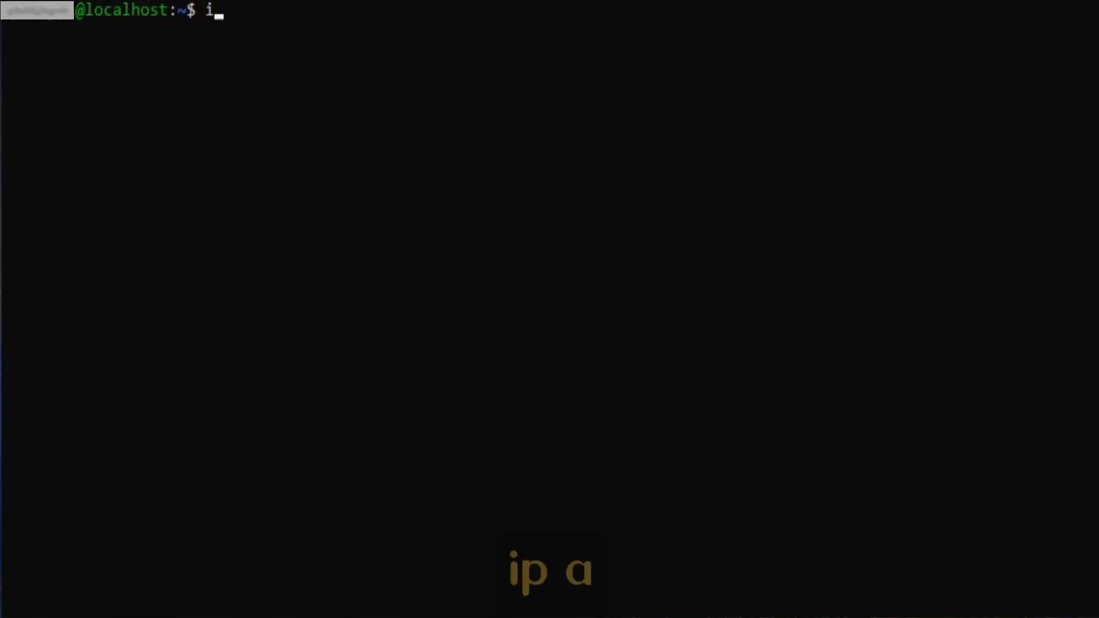
{"action": "type", "text": "p a"}
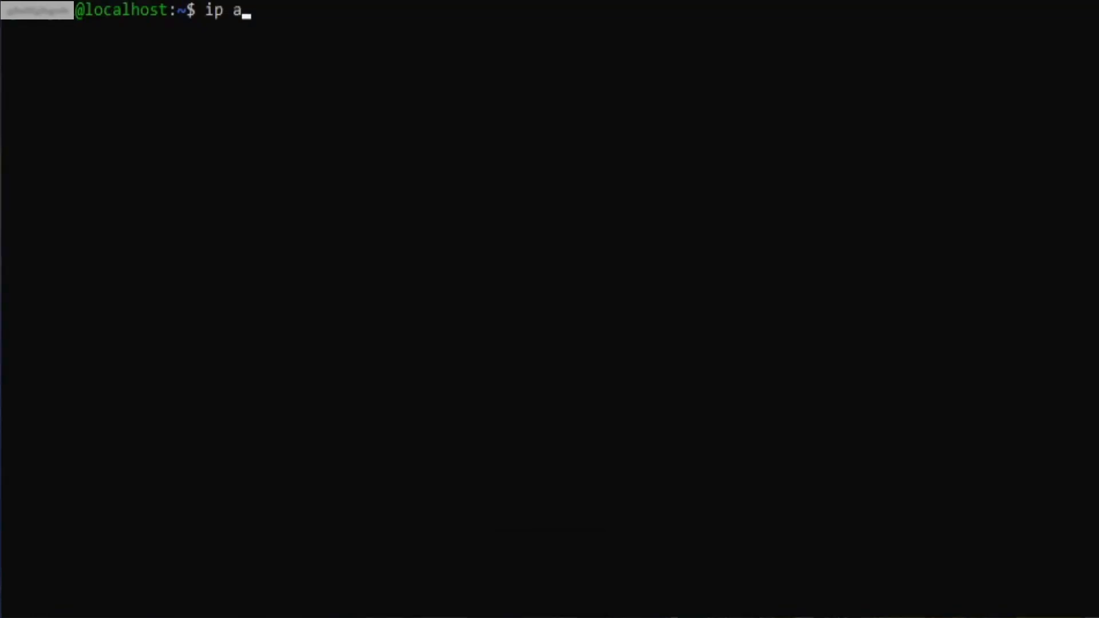
{"action": "key", "text": "Return"}
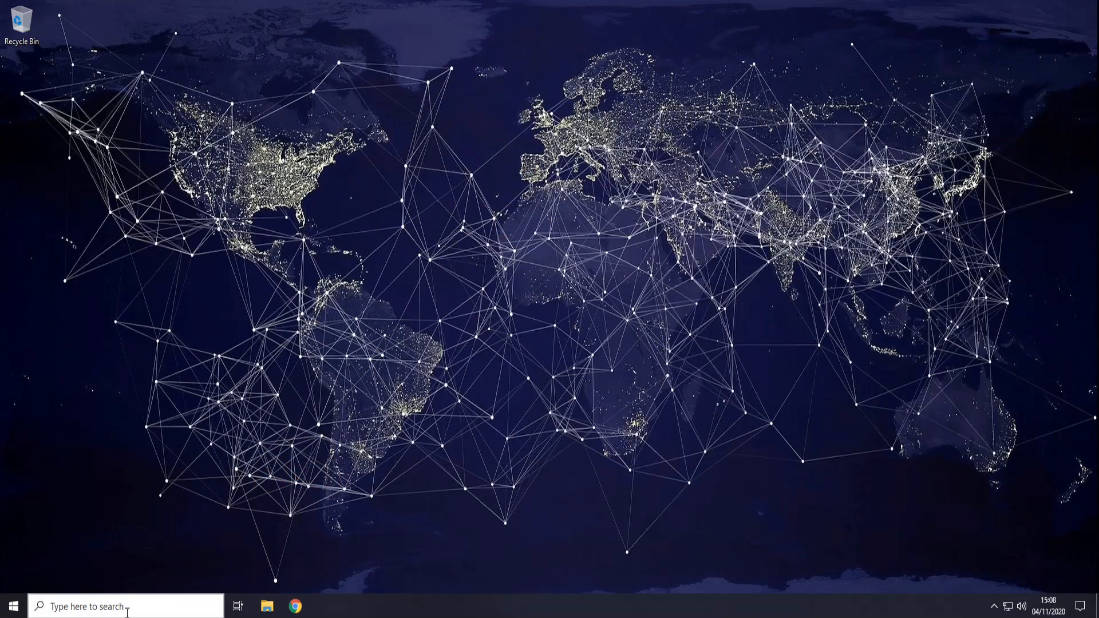
Step: Open a local Command Prompt and run ipconfig, showing the PC's address 192.168.10.11
{"action": "left_click", "coordinate": [137, 611]}
{"action": "type", "text": "cmd"}
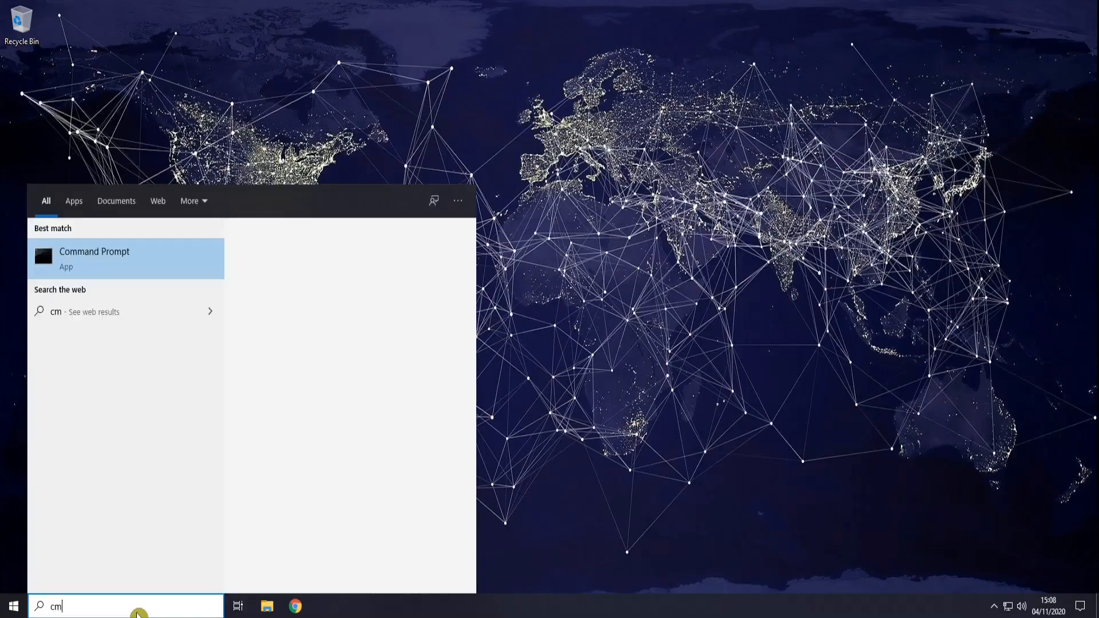
{"action": "key", "text": "Return"}
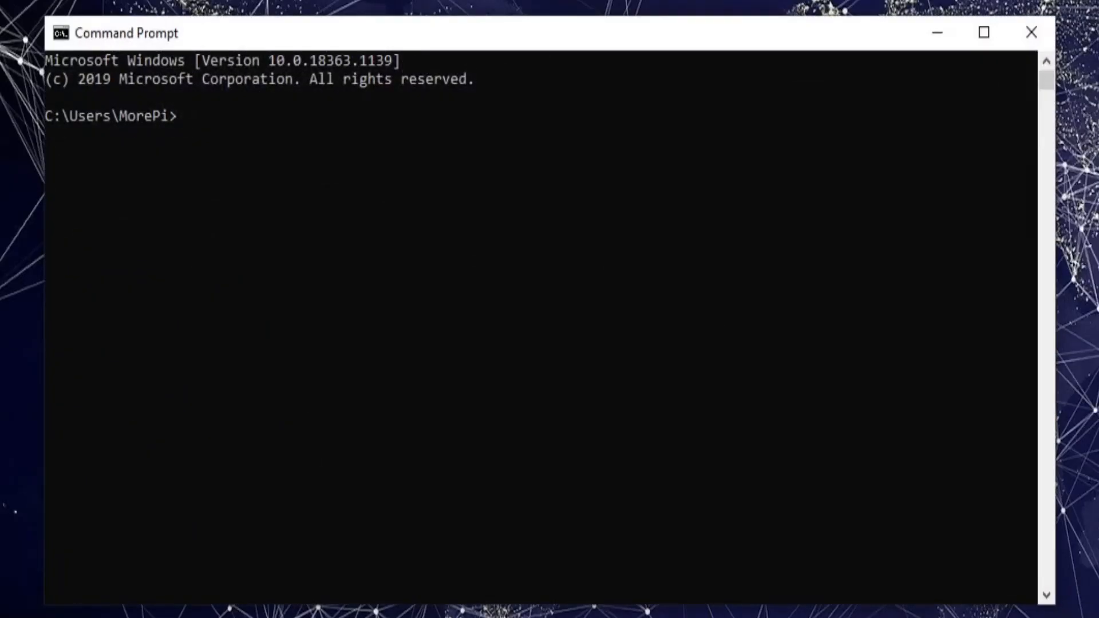
{"action": "type", "text": "ipconfig"}
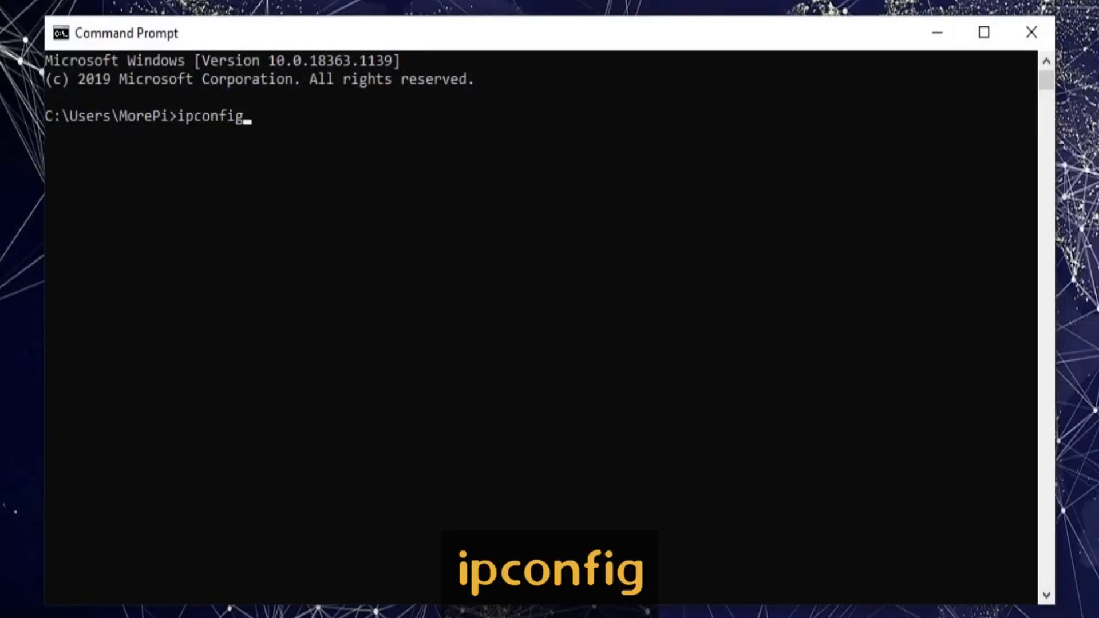
{"action": "key", "text": "Return"}
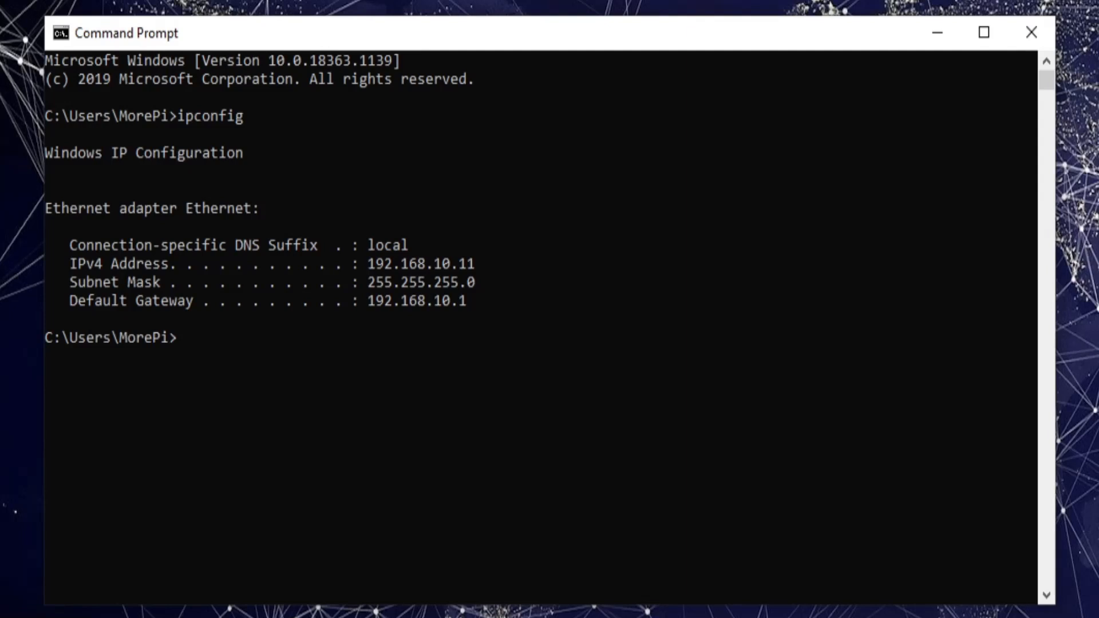
Step: Ping 192.168.0.10, which times out with 100% loss, then close Command Prompt
{"action": "type", "text": "ping"}
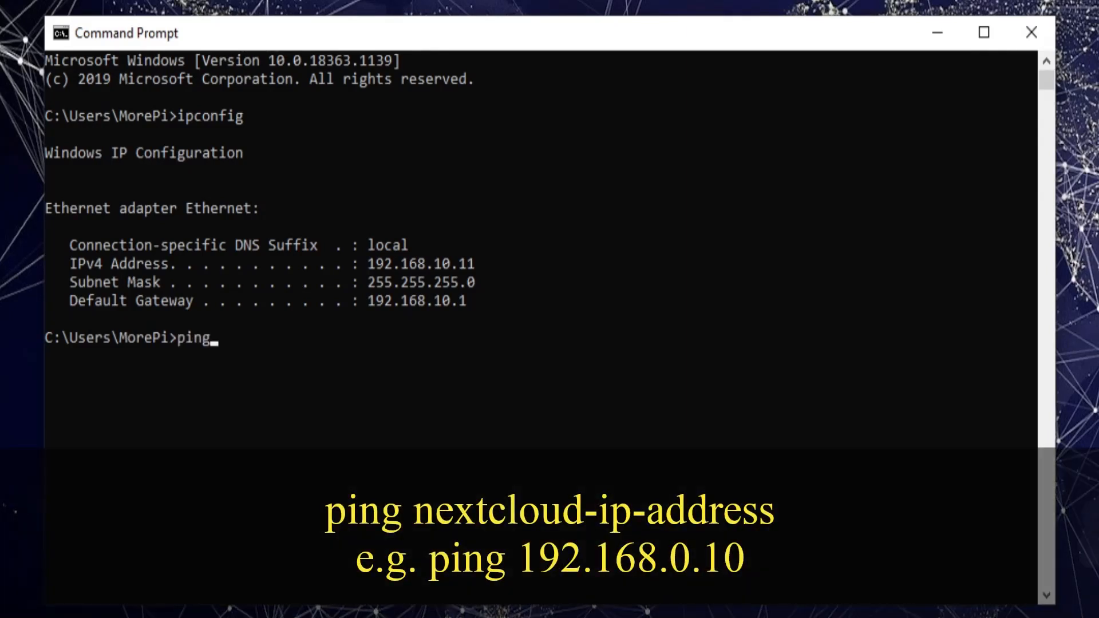
{"action": "type", "text": " 192"}
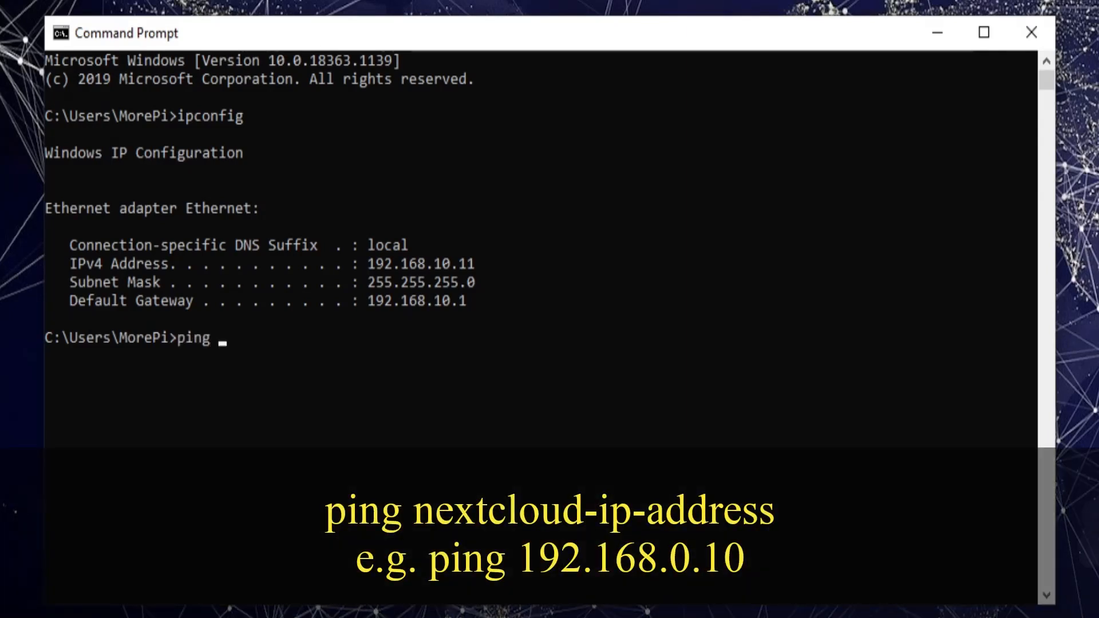
{"action": "type", "text": ".168.0.10"}
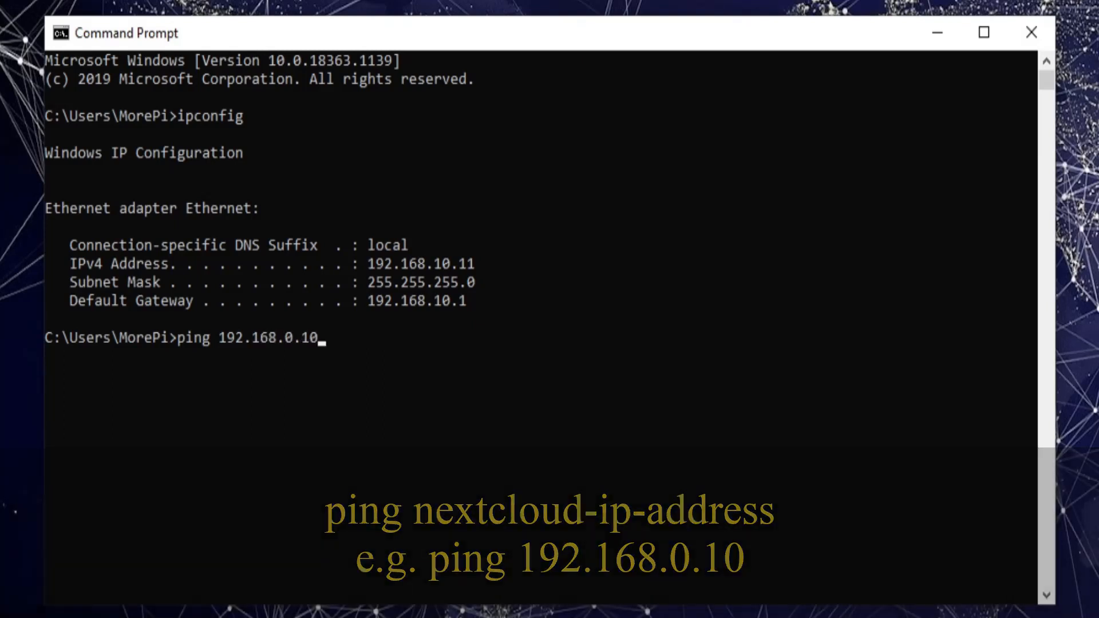
{"action": "key", "text": "Return"}
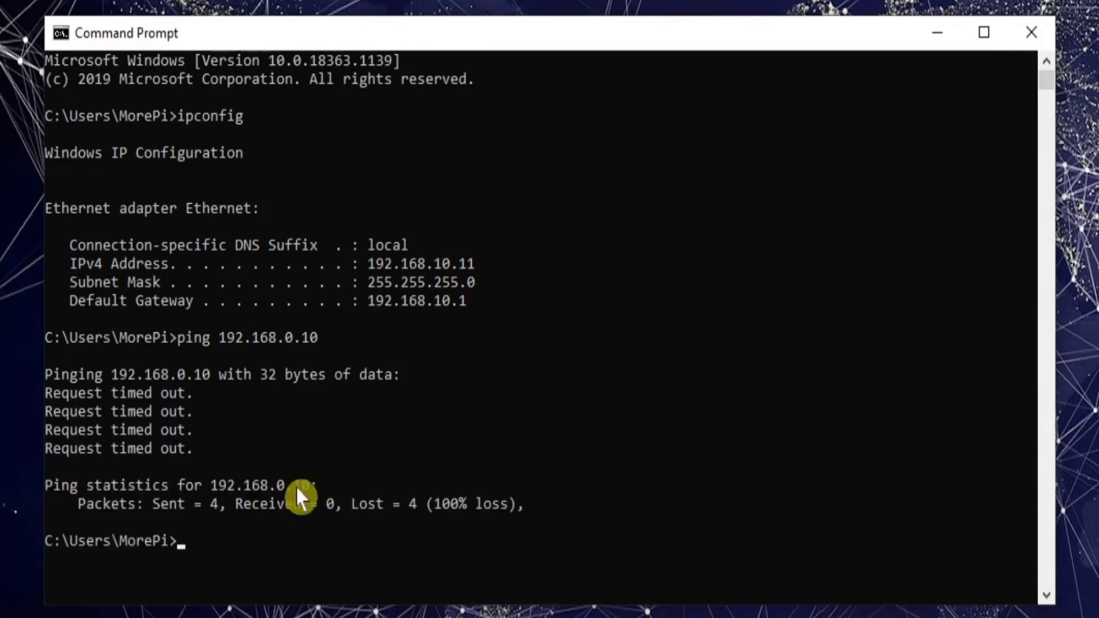
{"action": "left_click", "coordinate": [1031, 32]}
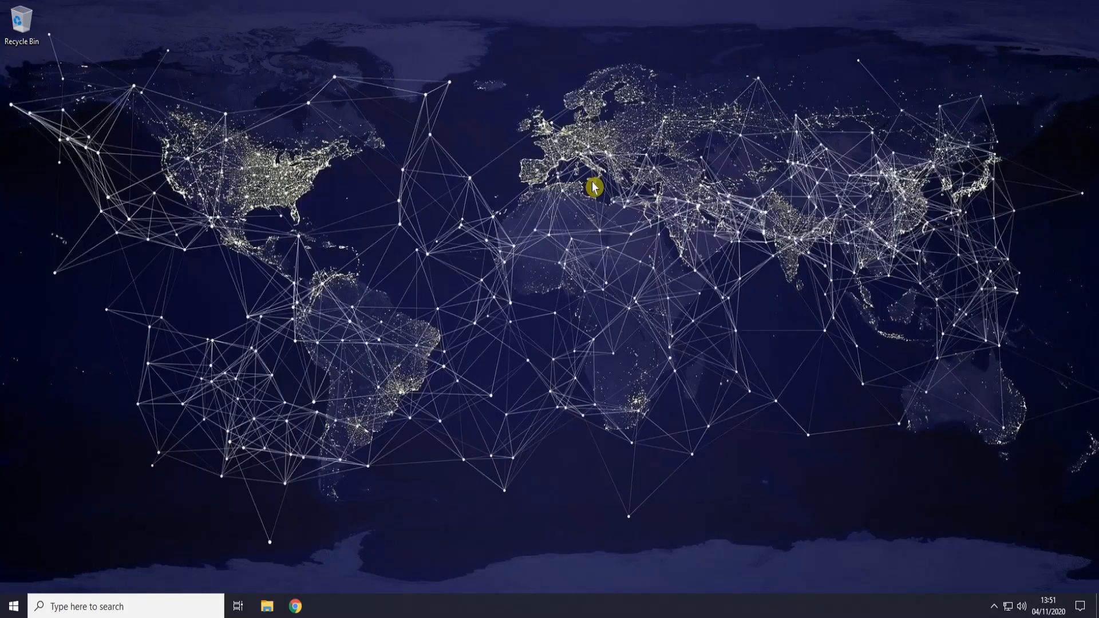
Step: Download the Windows ZeroTier One.msi installer from zerotier.com to Downloads, then close Chrome
{"action": "left_click", "coordinate": [295, 606]}
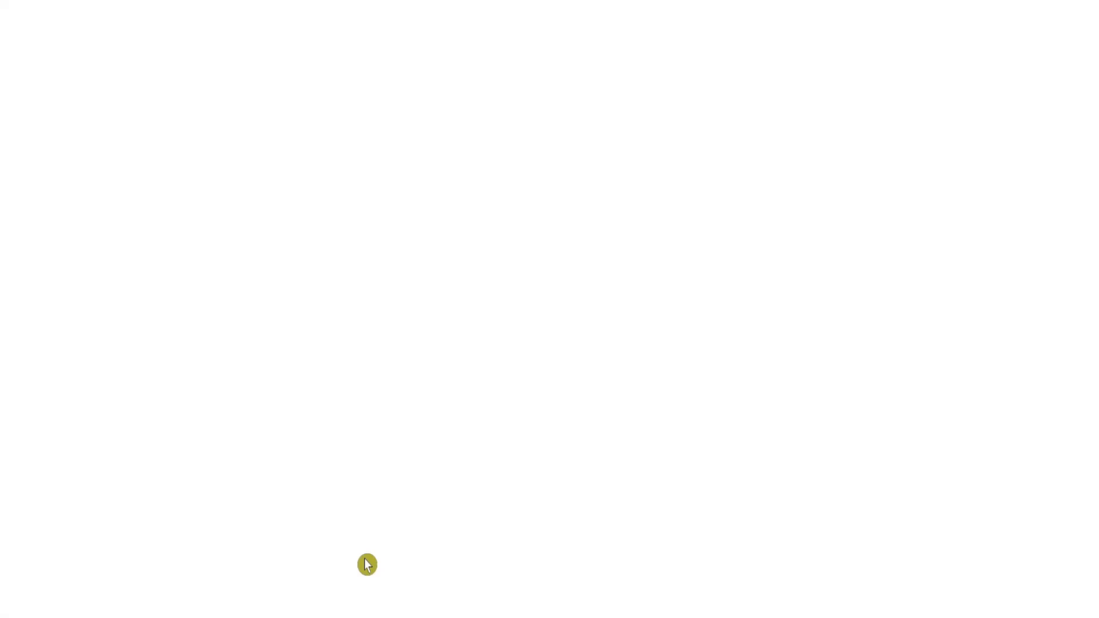
{"action": "left_click", "coordinate": [119, 36]}
{"action": "type", "text": "zerotier.c"}
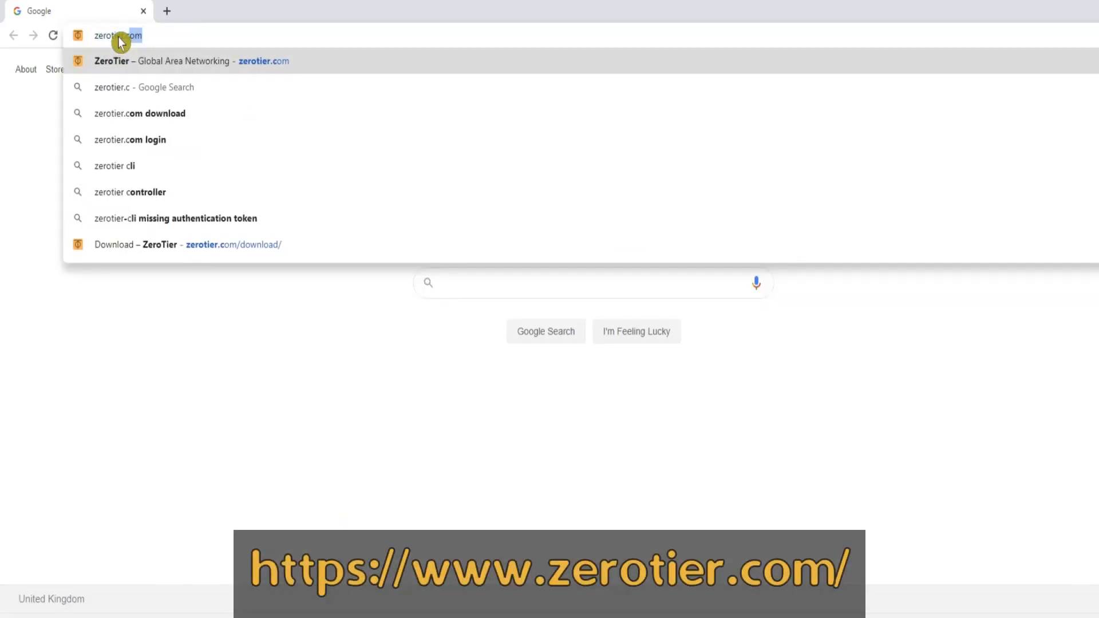
{"action": "key", "text": "Return"}
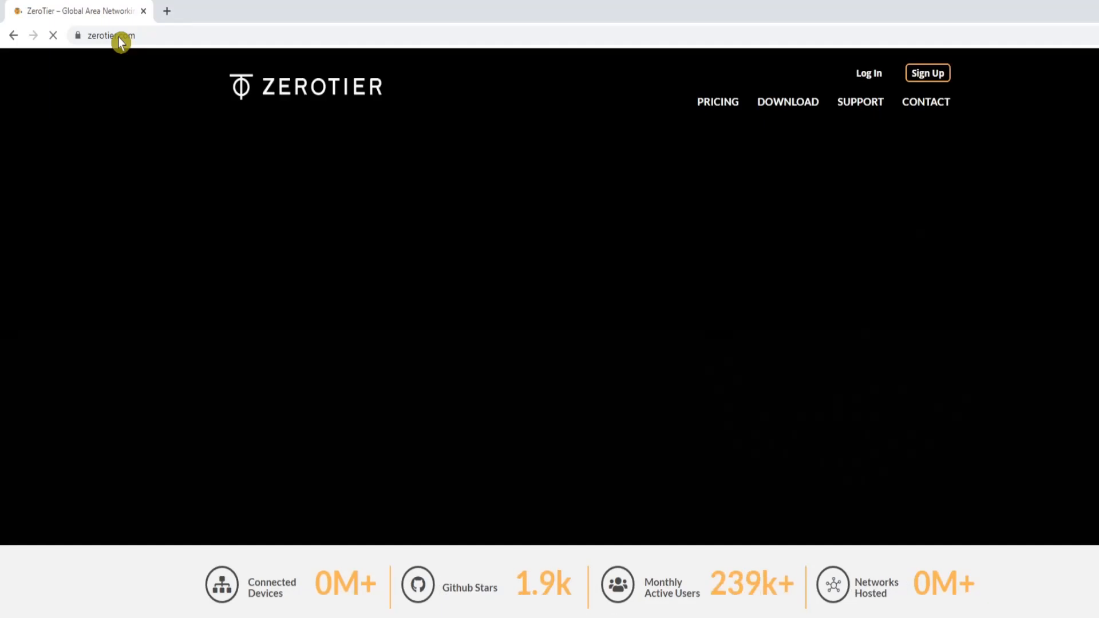
{"action": "left_click", "coordinate": [793, 100]}
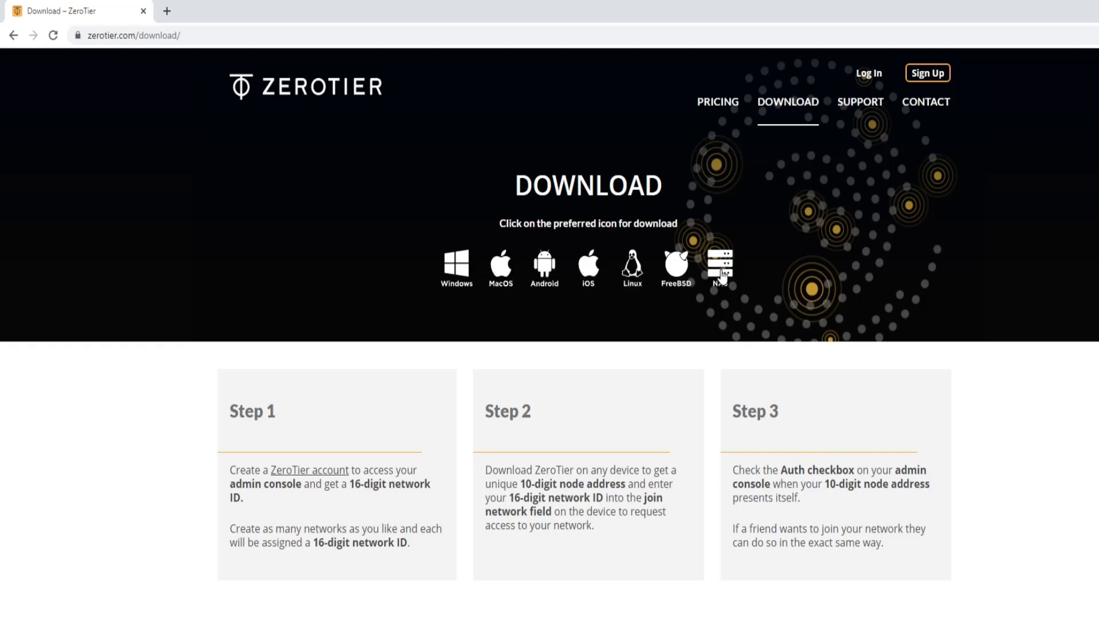
{"action": "left_click", "coordinate": [455, 279]}
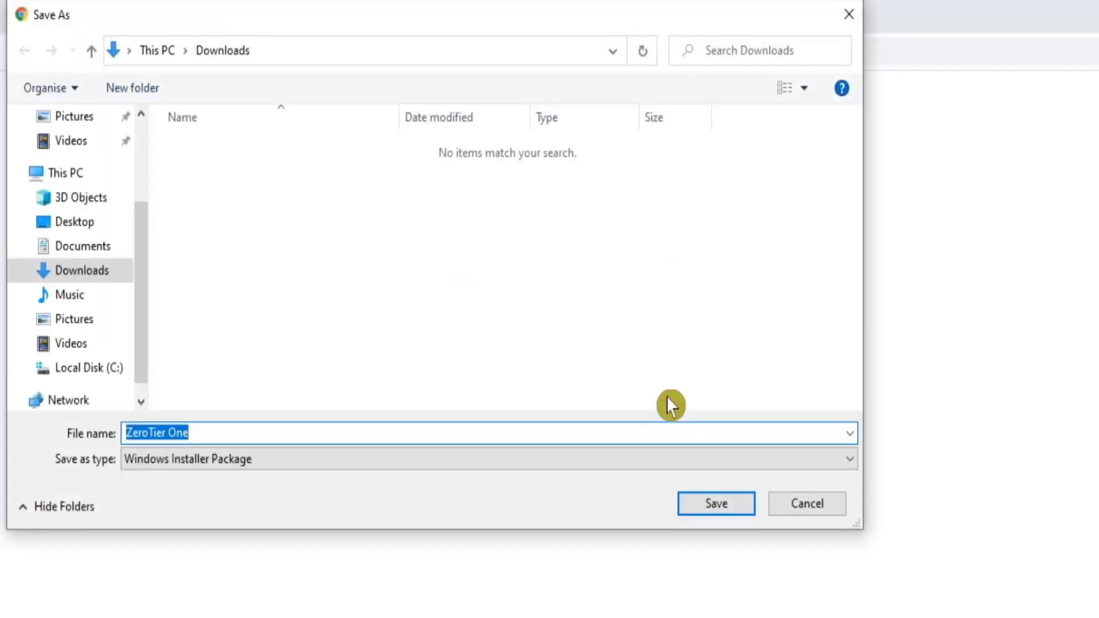
{"action": "left_click", "coordinate": [709, 505]}
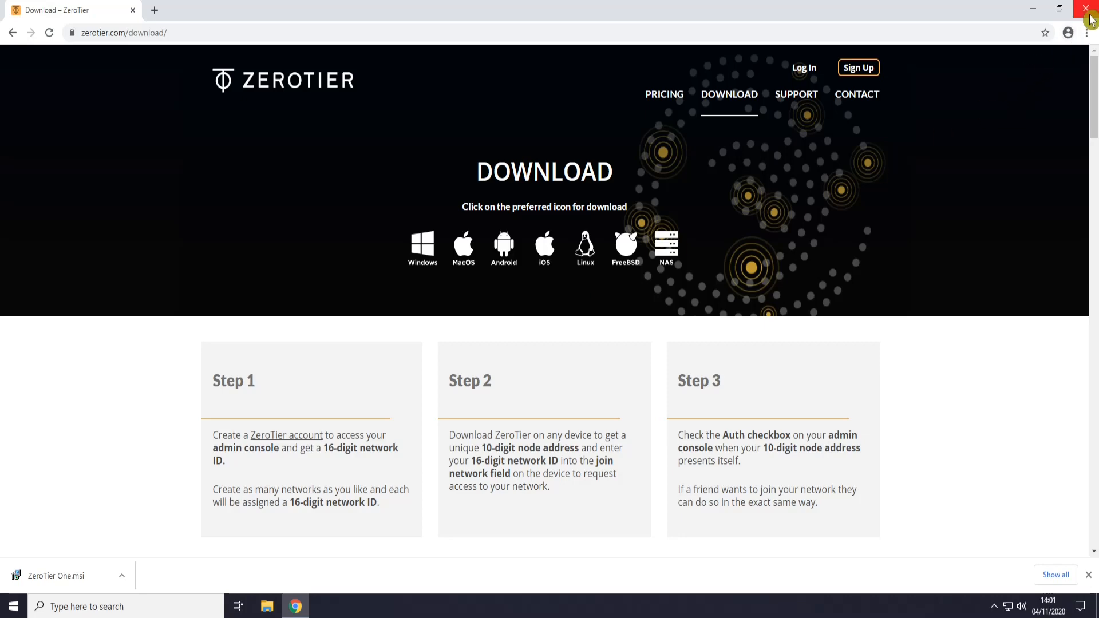
{"action": "left_click", "coordinate": [1087, 9]}
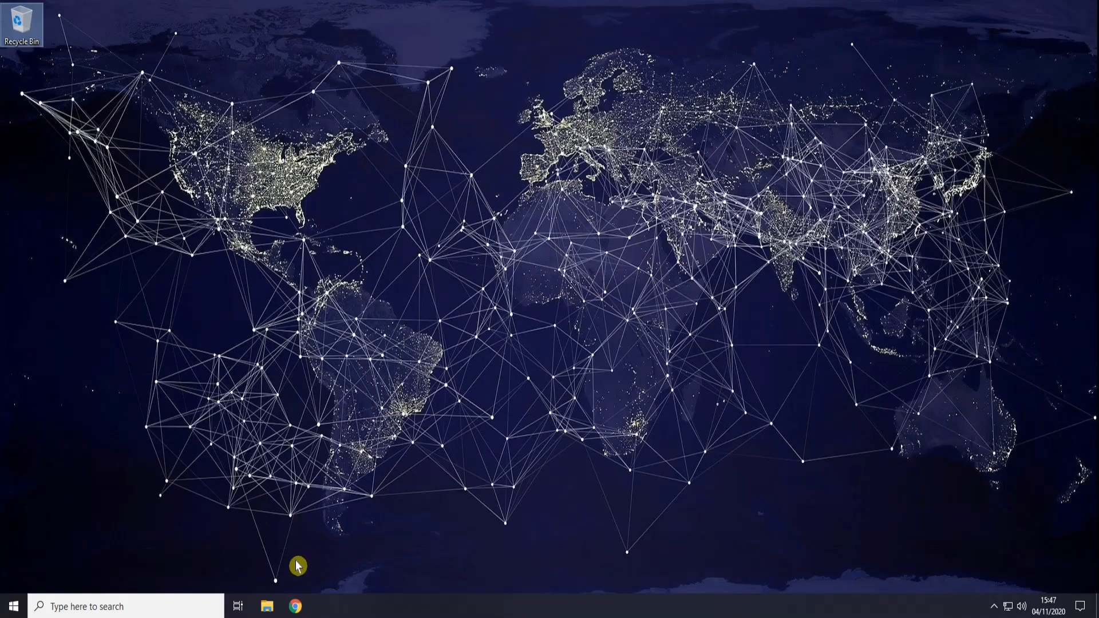
Step: Run the ZeroTier One installer from Downloads, install it, and approve both UAC prompts
{"action": "left_click", "coordinate": [267, 606]}
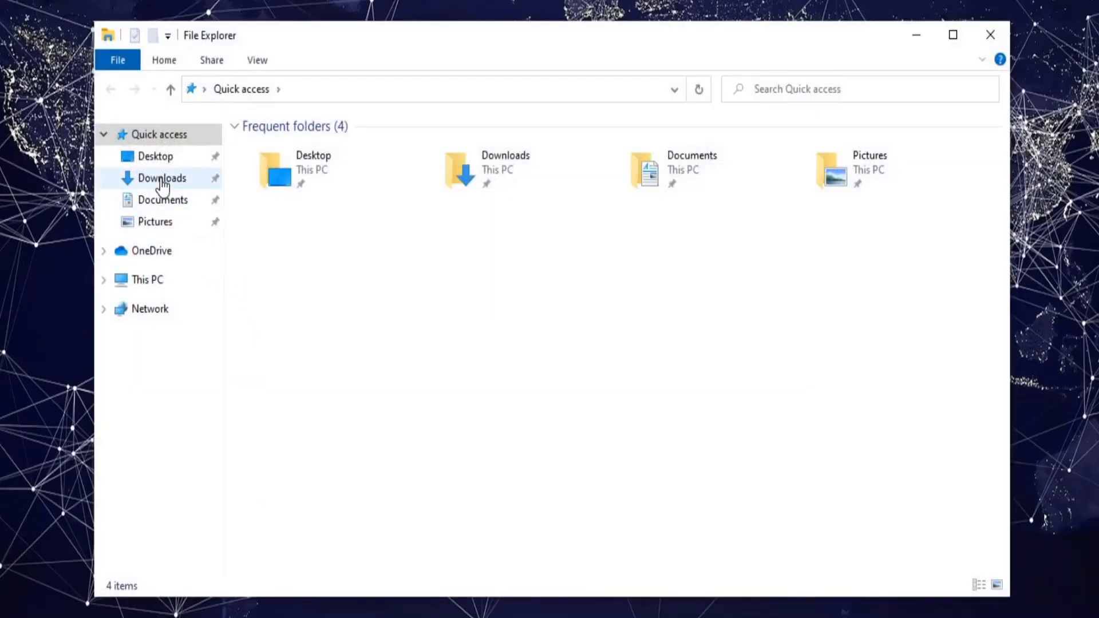
{"action": "left_click", "coordinate": [164, 180]}
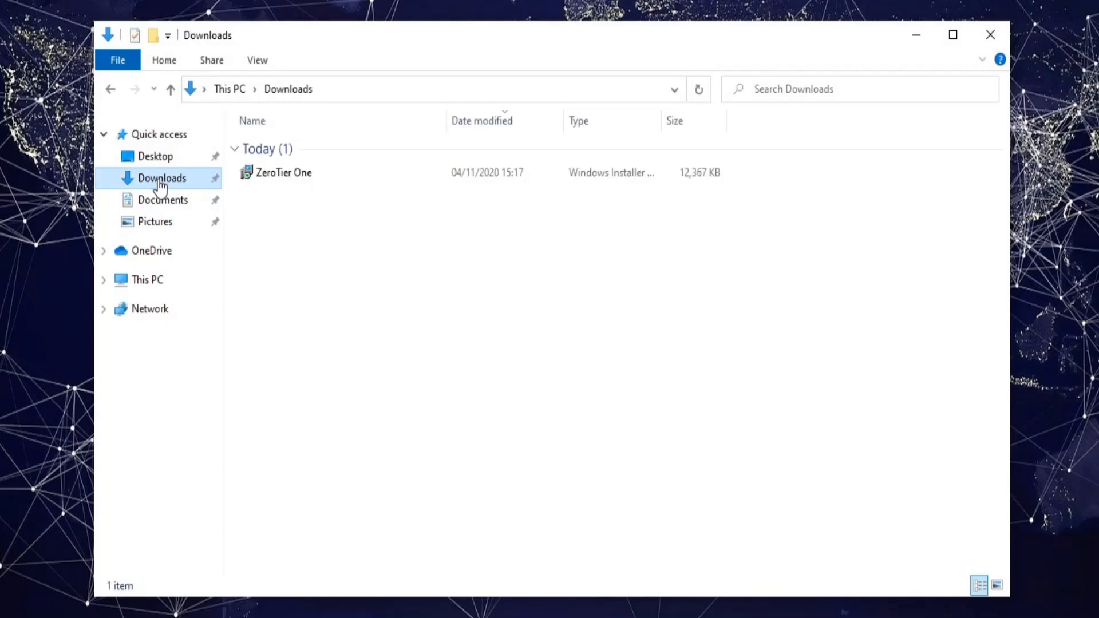
{"action": "double_click", "coordinate": [276, 178]}
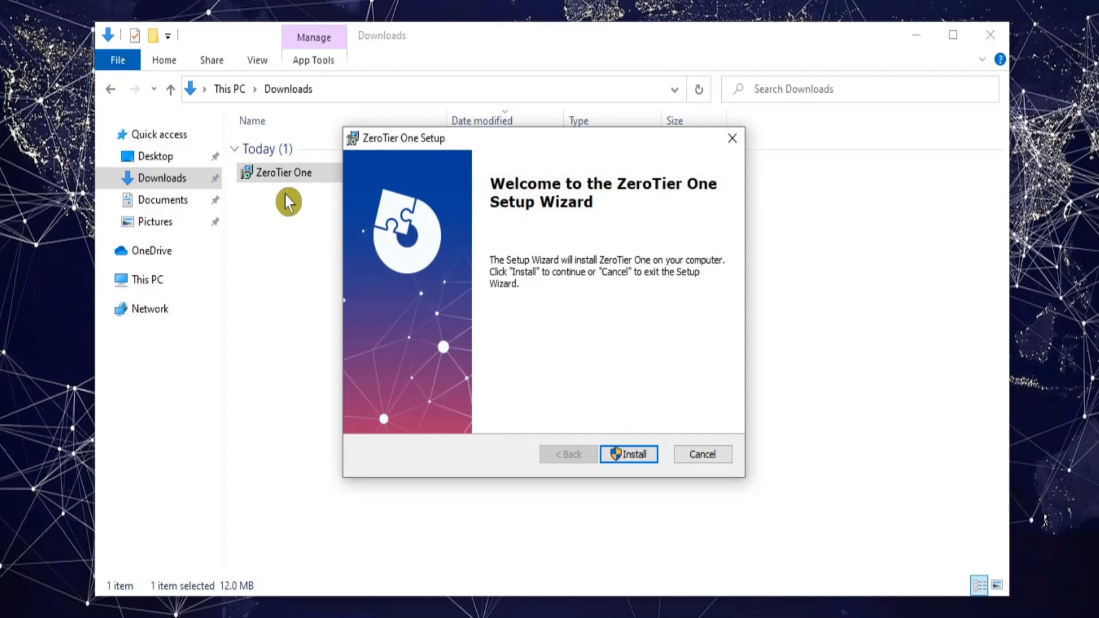
{"action": "left_click", "coordinate": [991, 35]}
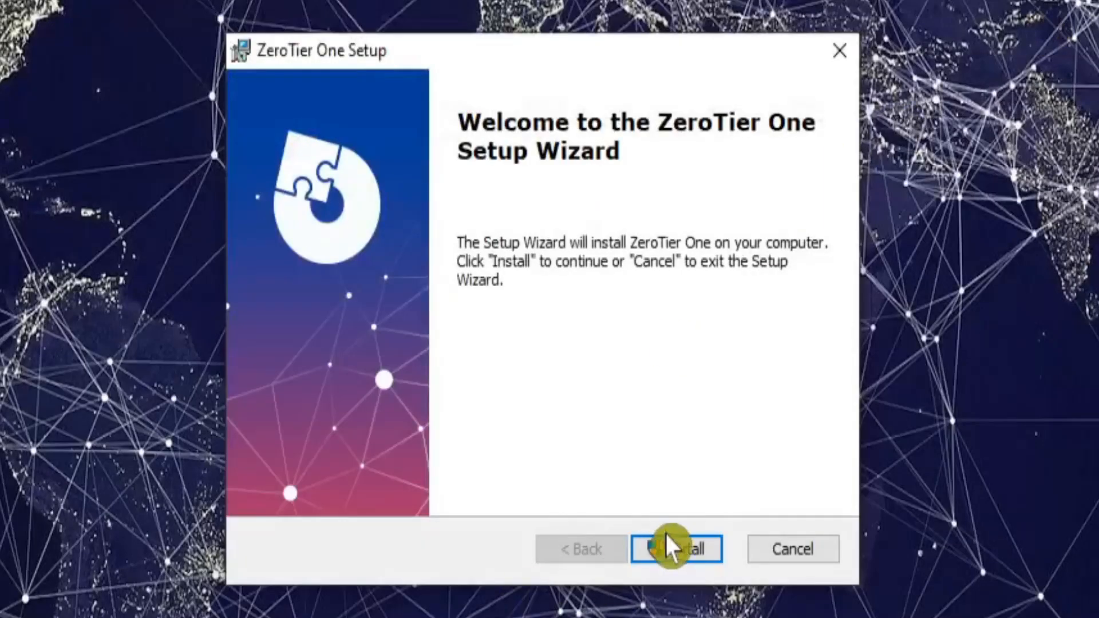
{"action": "left_click", "coordinate": [682, 548]}
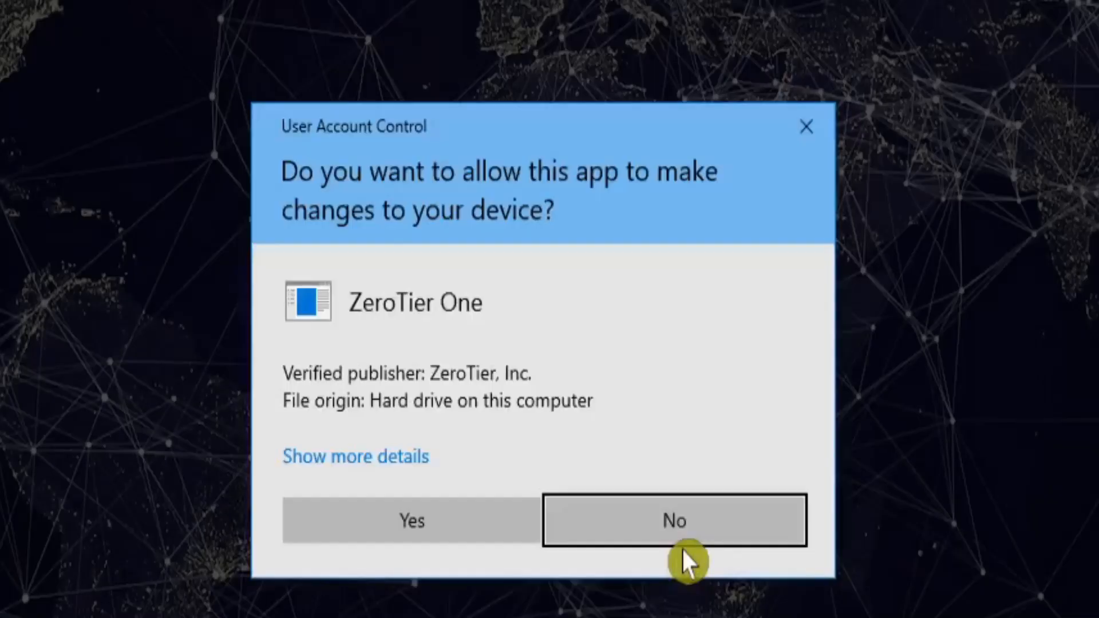
{"action": "left_click", "coordinate": [438, 538]}
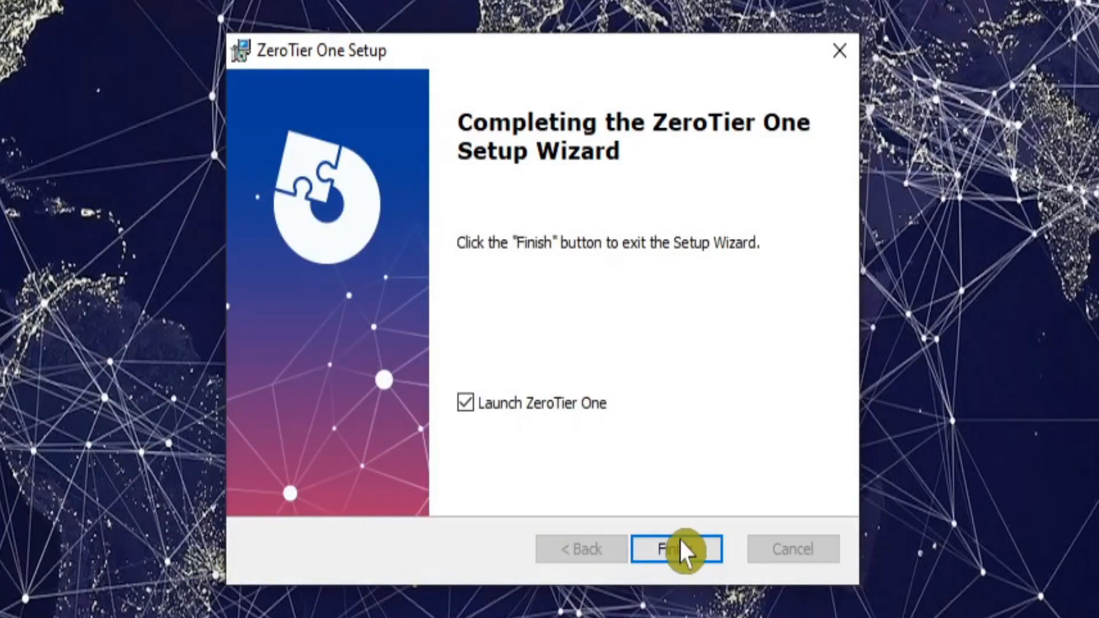
{"action": "left_click", "coordinate": [659, 542]}
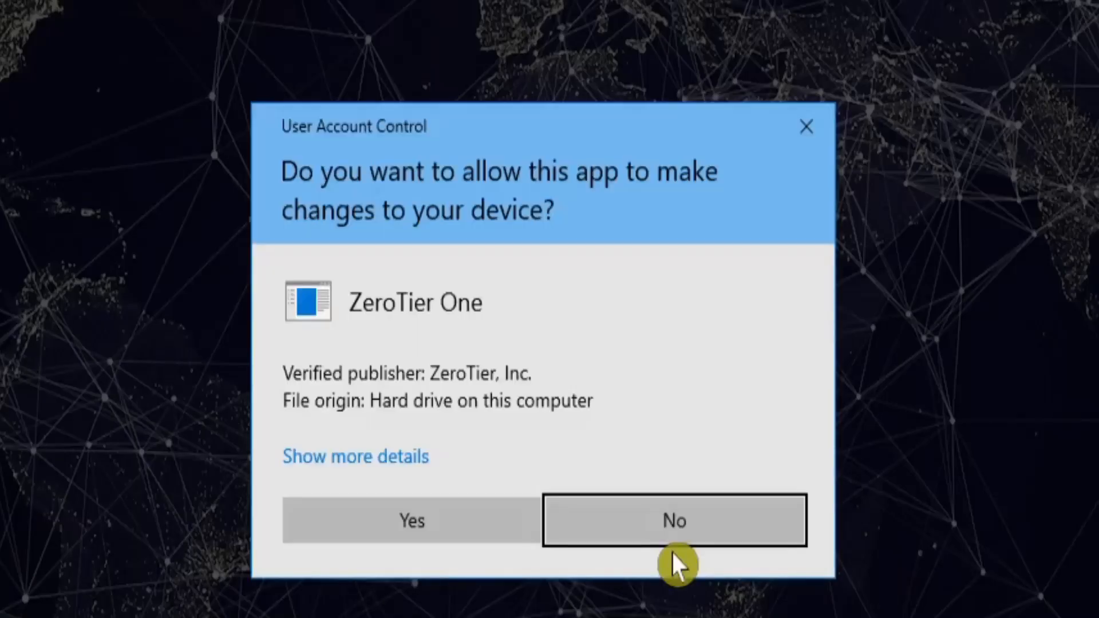
{"action": "left_click", "coordinate": [404, 524]}
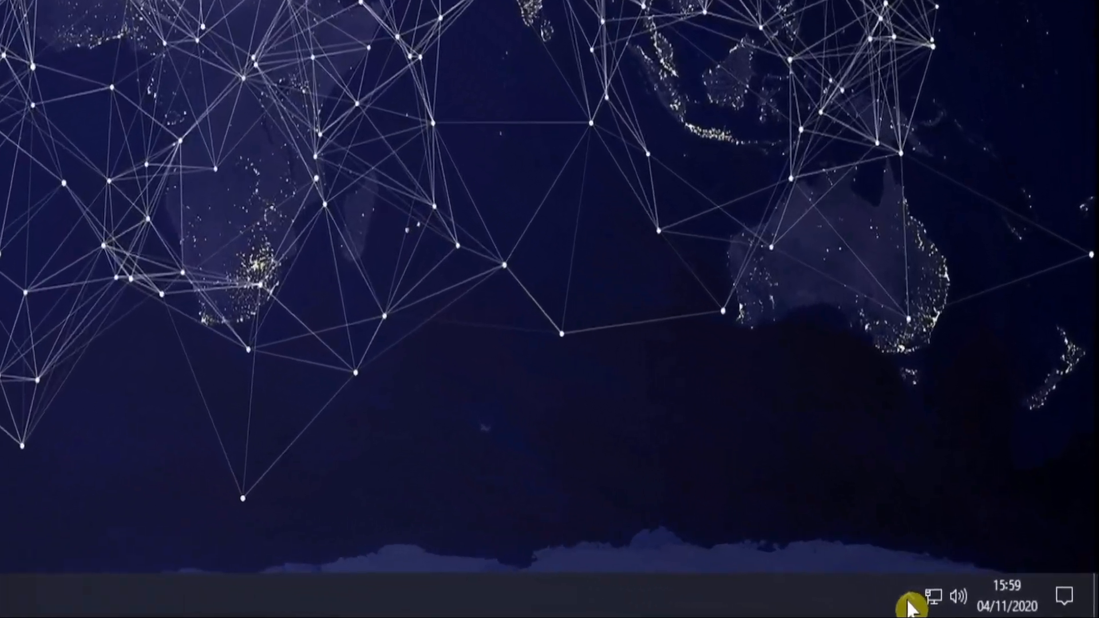
Step: Join network 0cccb752f73f187f from the ZeroTier tray icon and allow the PC to be discoverable
{"action": "left_click", "coordinate": [906, 601]}
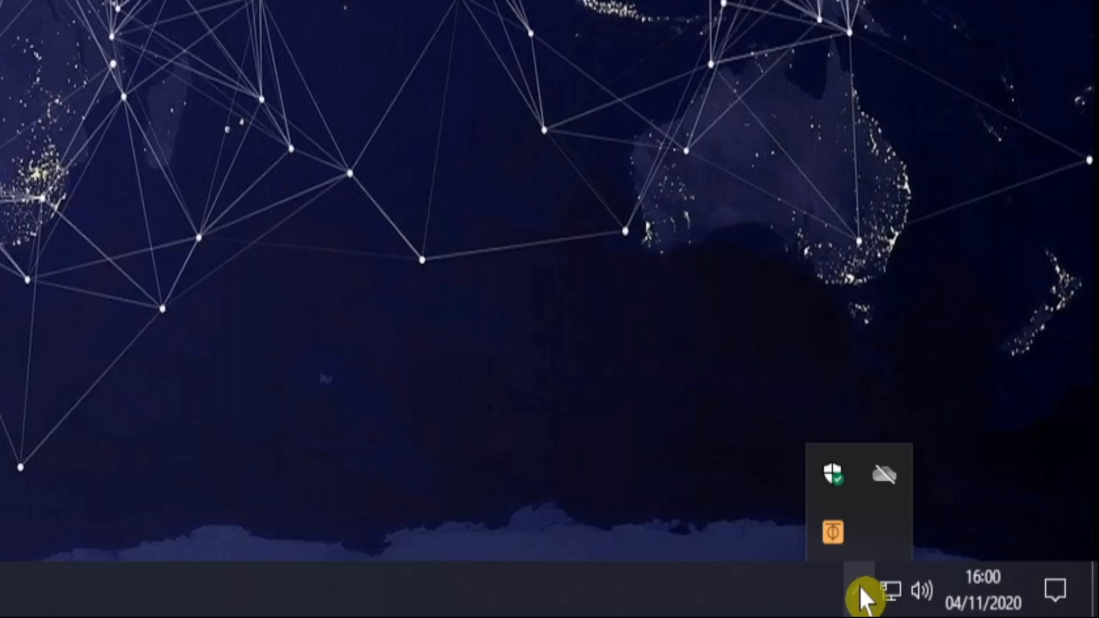
{"action": "right_click", "coordinate": [830, 541]}
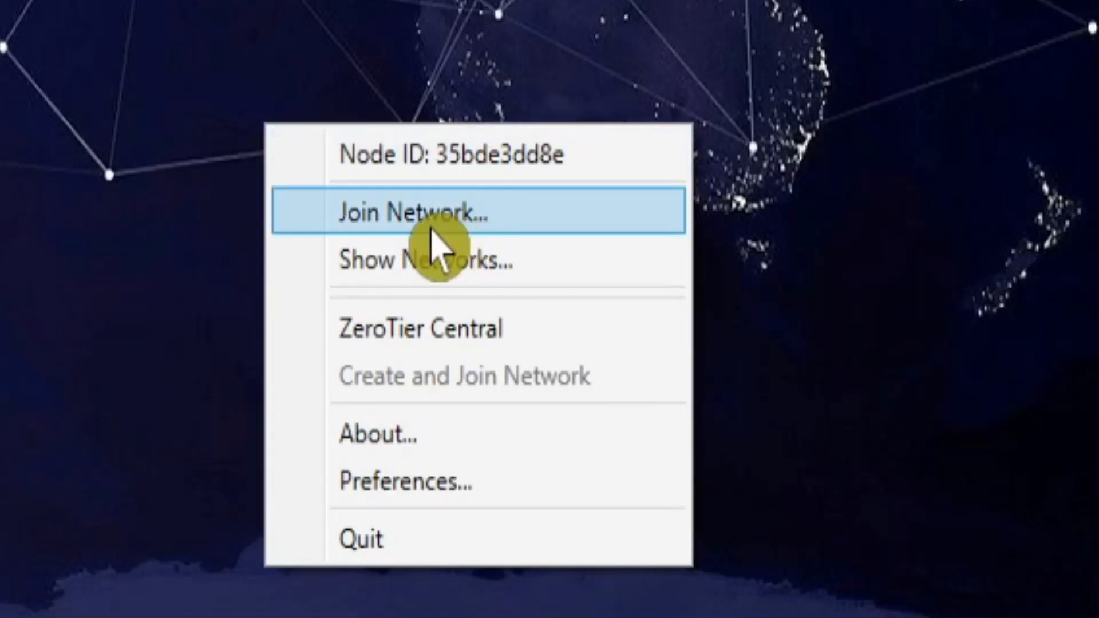
{"action": "left_click", "coordinate": [417, 213]}
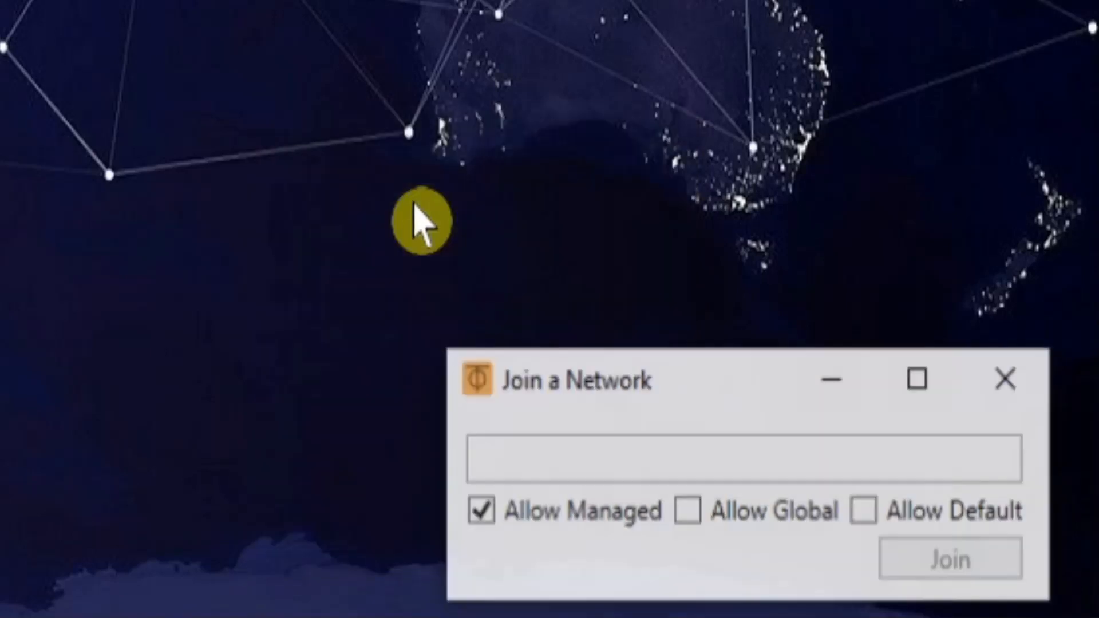
{"action": "left_click", "coordinate": [566, 454]}
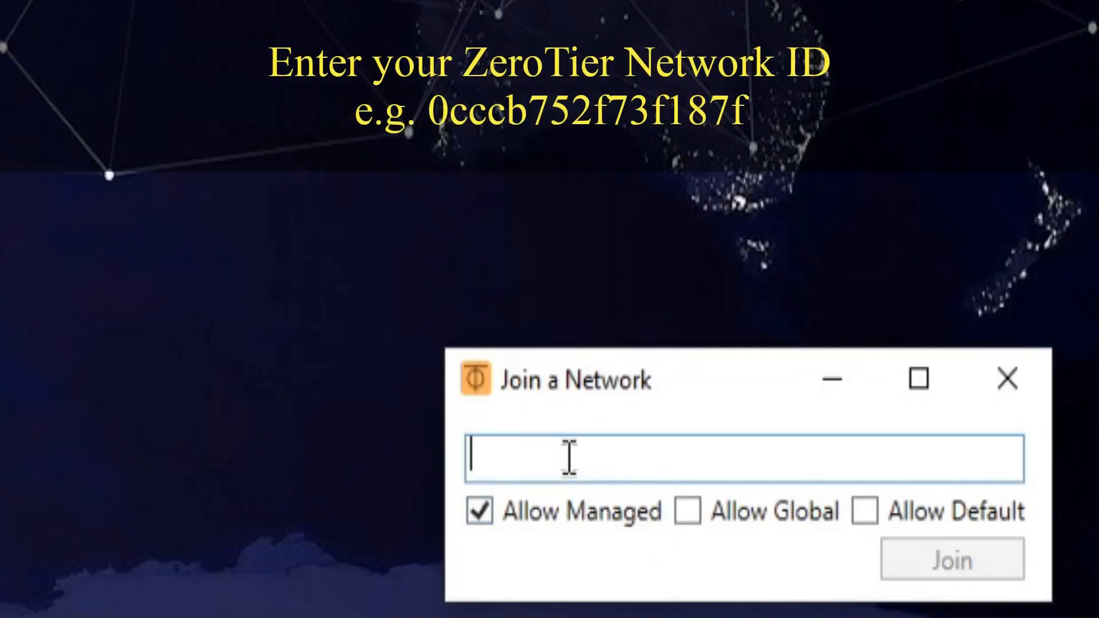
{"action": "type", "text": "0cccb75"}
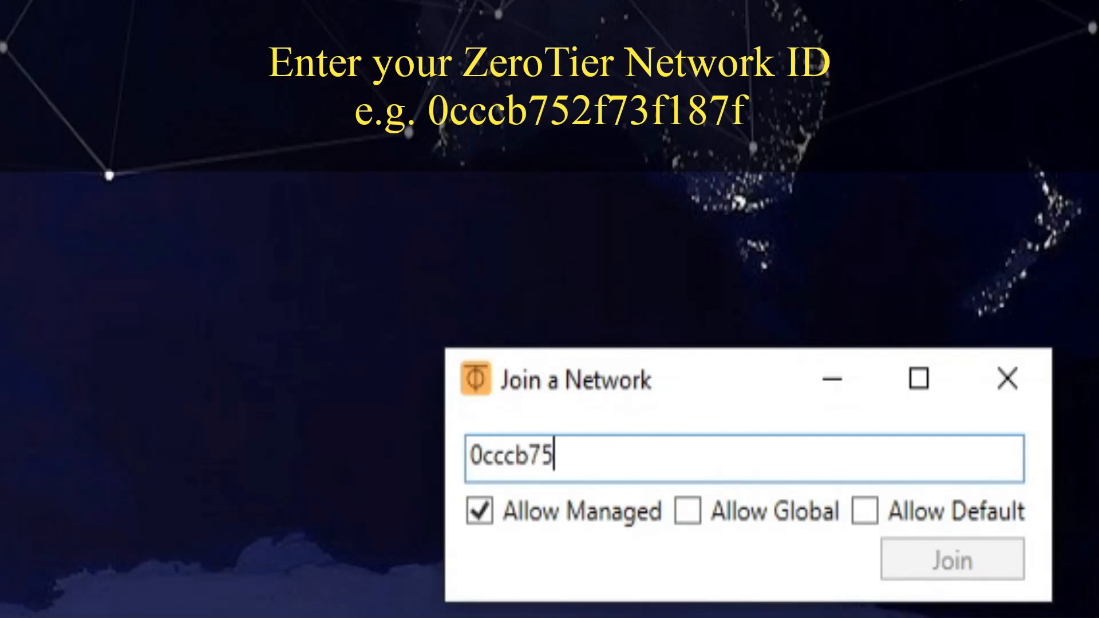
{"action": "type", "text": "2f73"}
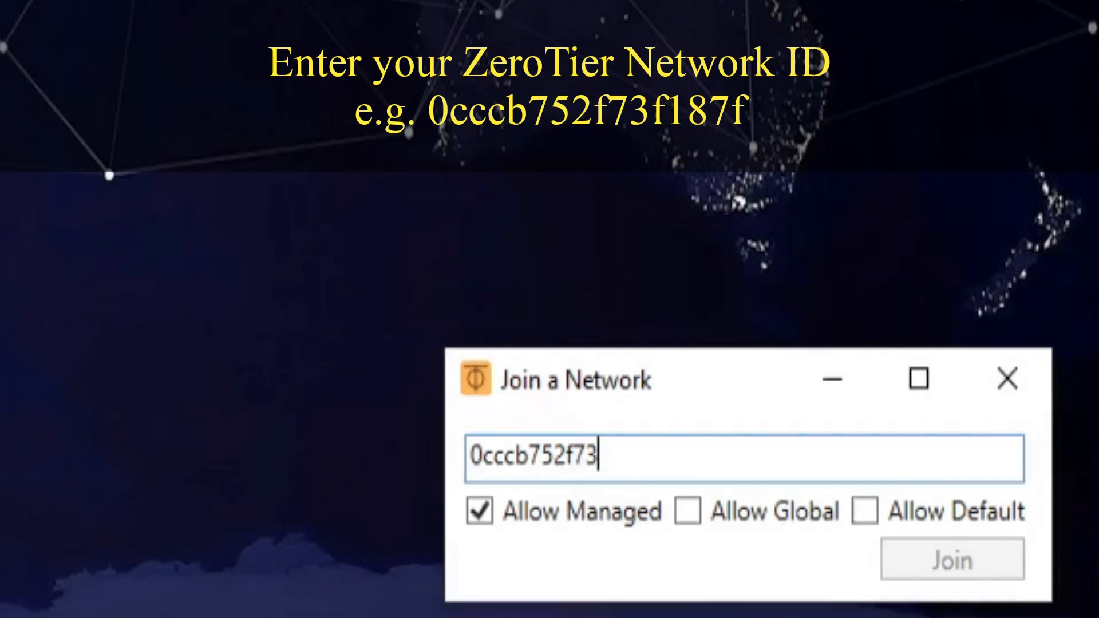
{"action": "type", "text": "f187f"}
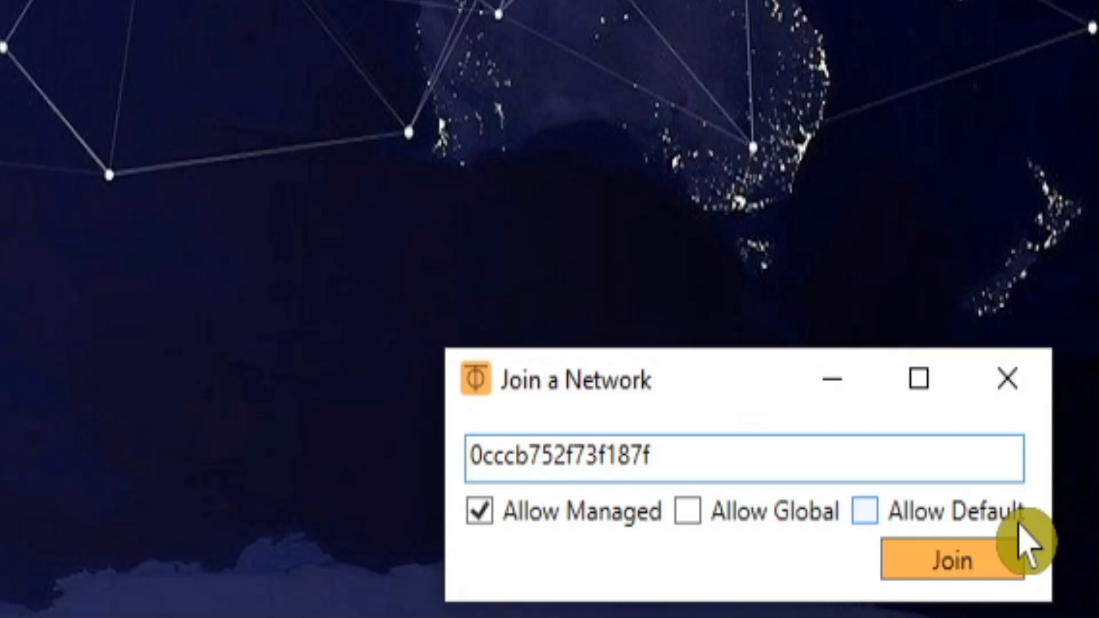
{"action": "left_click", "coordinate": [974, 561]}
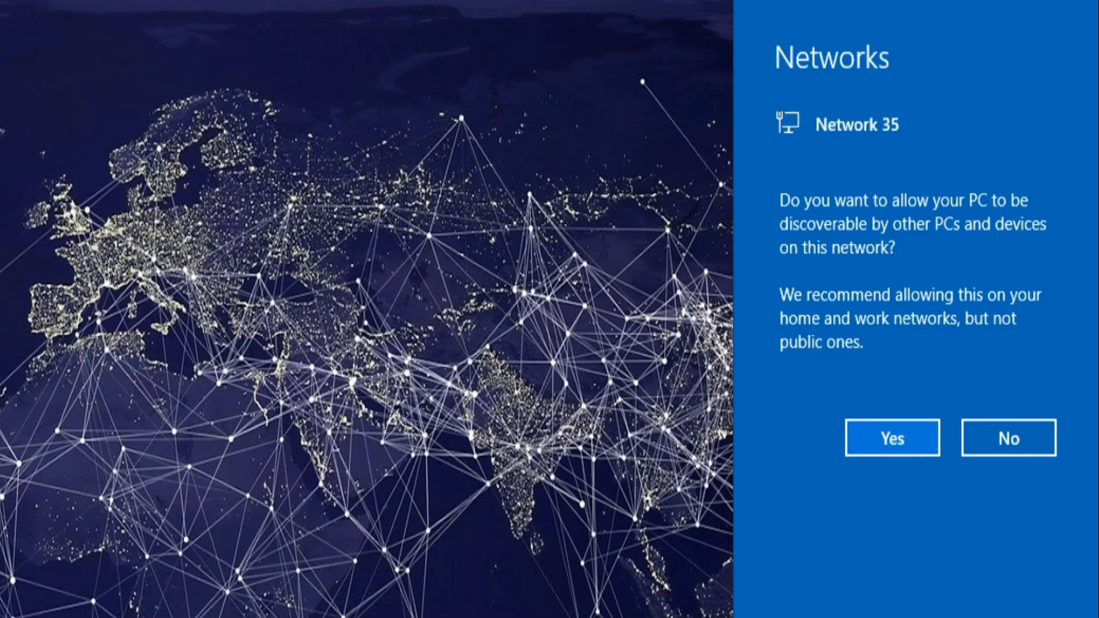
{"action": "left_click", "coordinate": [884, 448]}
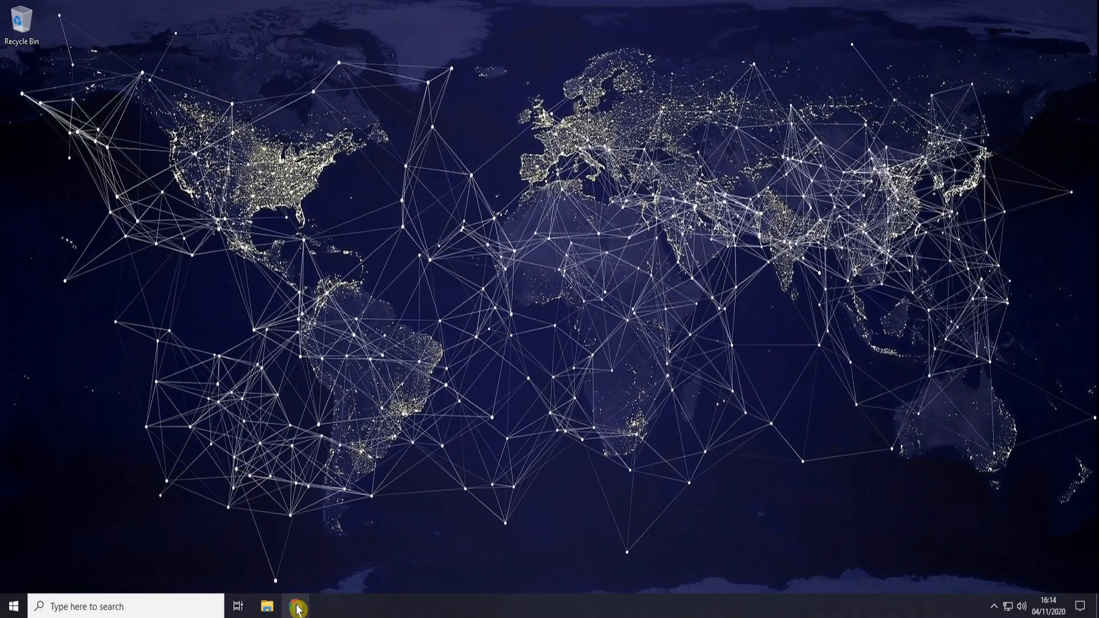
Step: Log in to ZeroTier Central at zerotier.com and open the bytemypi network's Members list
{"action": "left_click", "coordinate": [296, 607]}
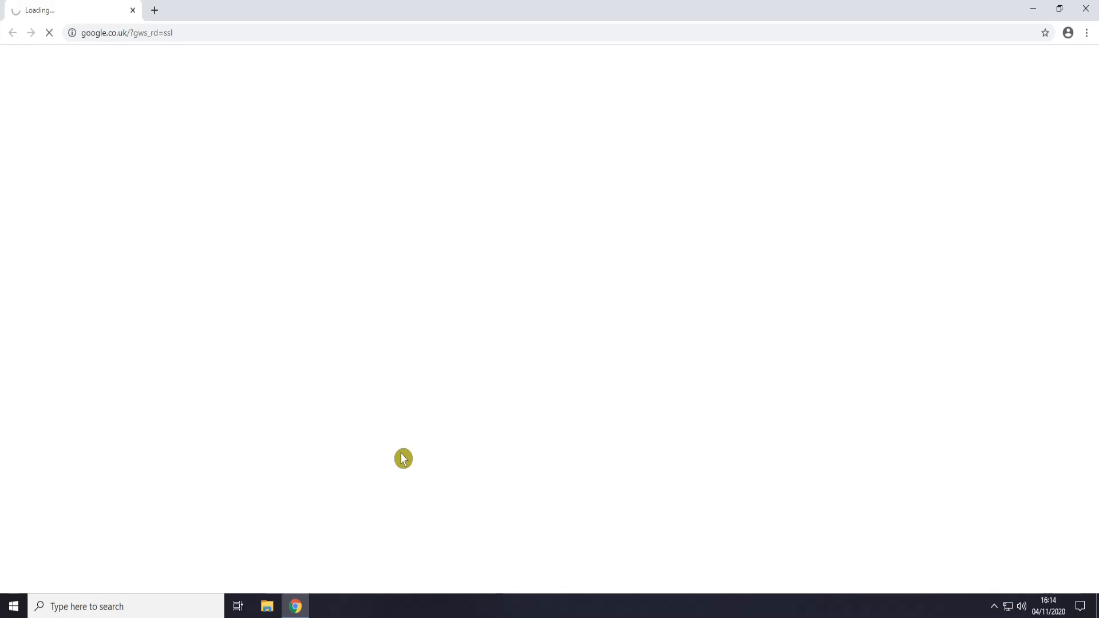
{"action": "left_click", "coordinate": [134, 33]}
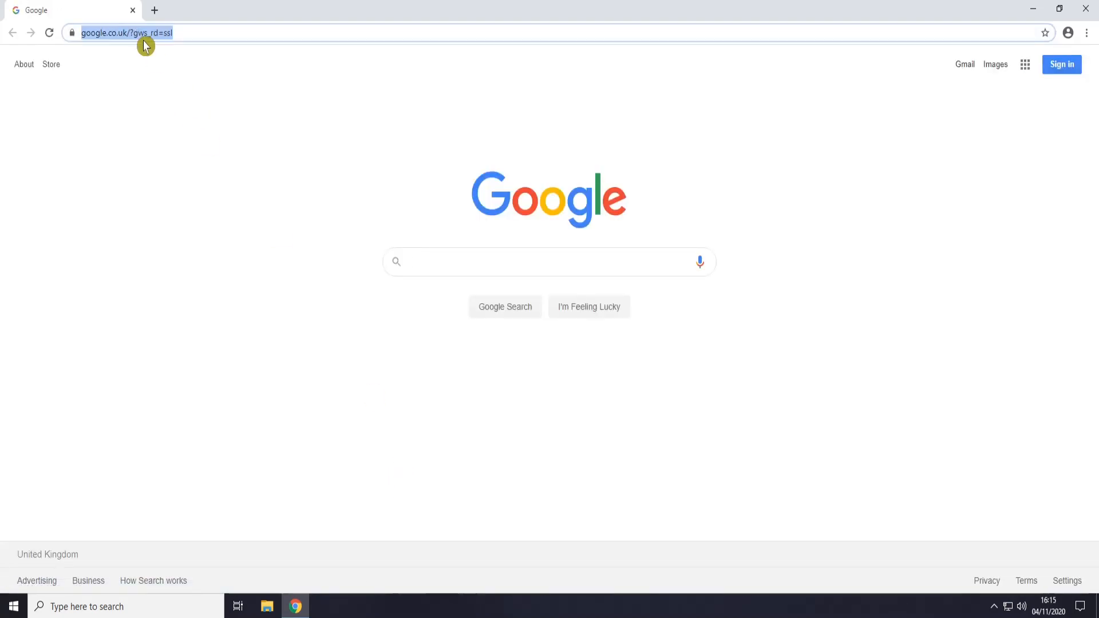
{"action": "type", "text": "zerotie"}
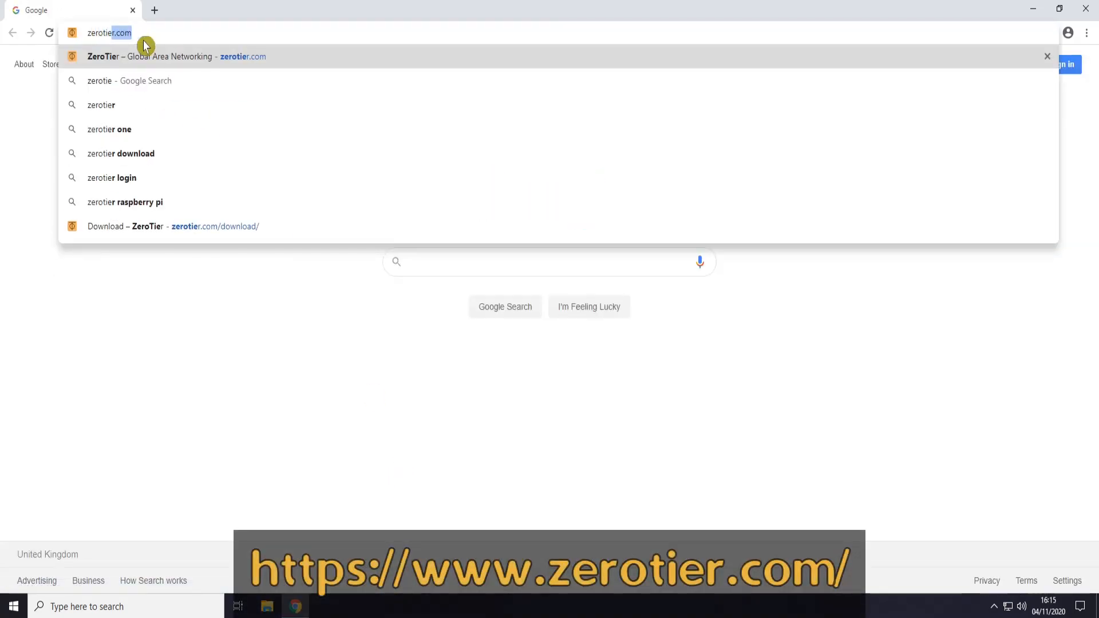
{"action": "type", "text": "r.com"}
{"action": "key", "text": "Return"}
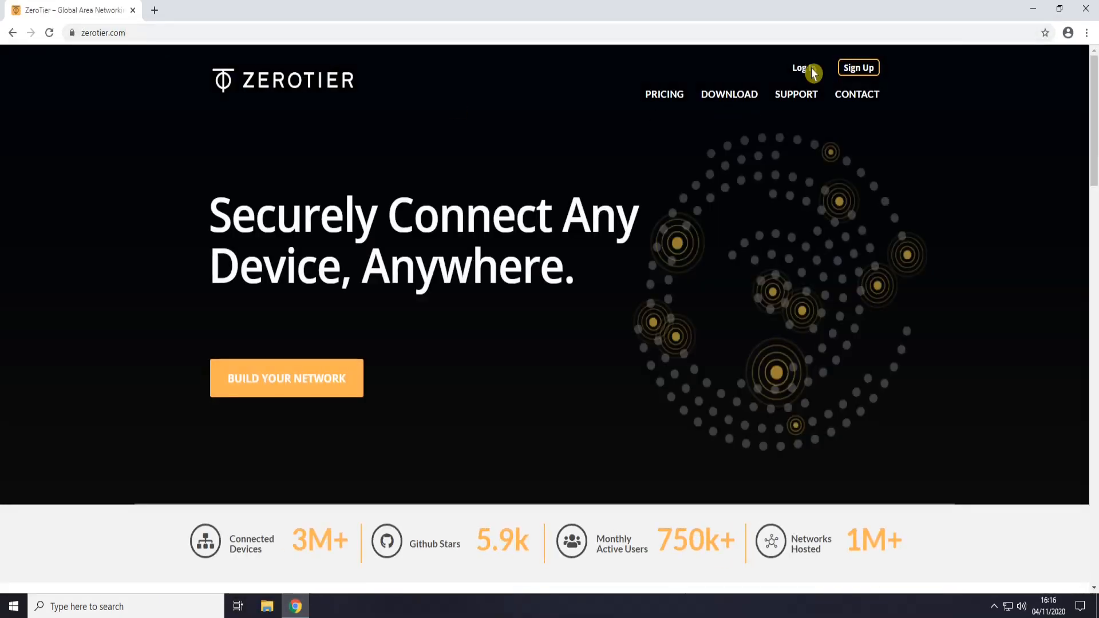
{"action": "left_click", "coordinate": [811, 70]}
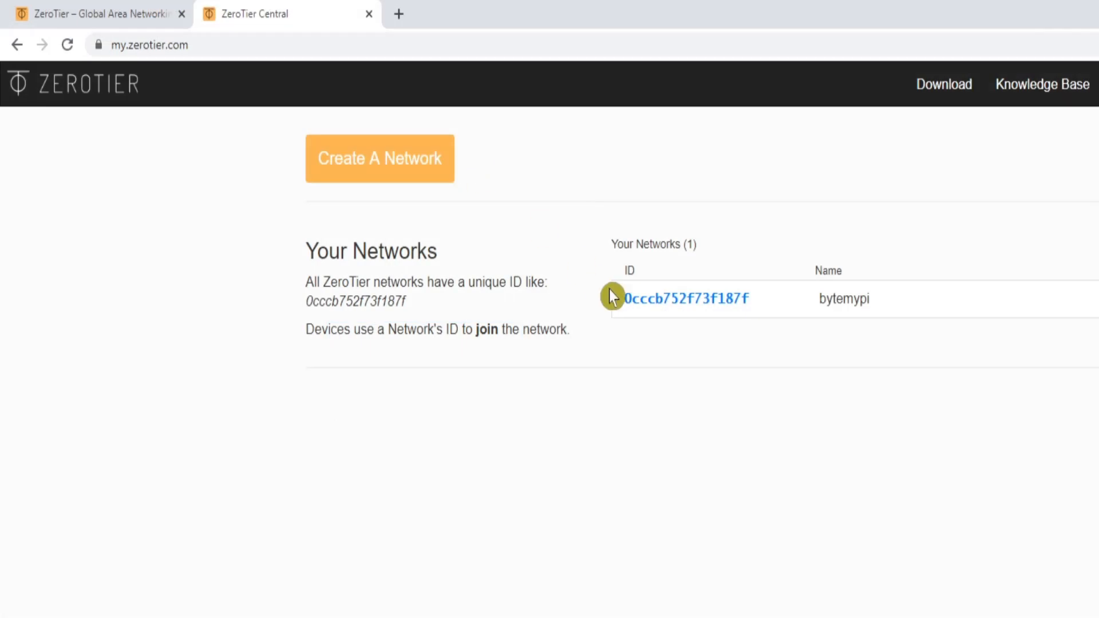
{"action": "left_click", "coordinate": [641, 302]}
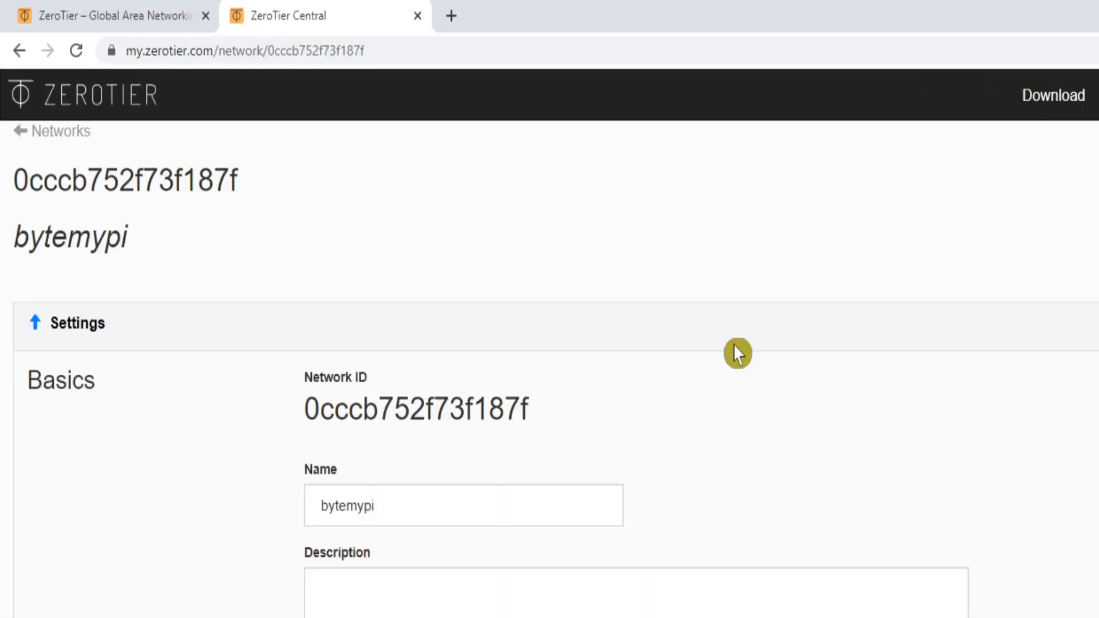
{"action": "scroll", "coordinate": [602, 411], "scroll_direction": "down", "scroll_amount": 8}
{"action": "scroll", "coordinate": [680, 465], "scroll_direction": "down", "scroll_amount": 15}
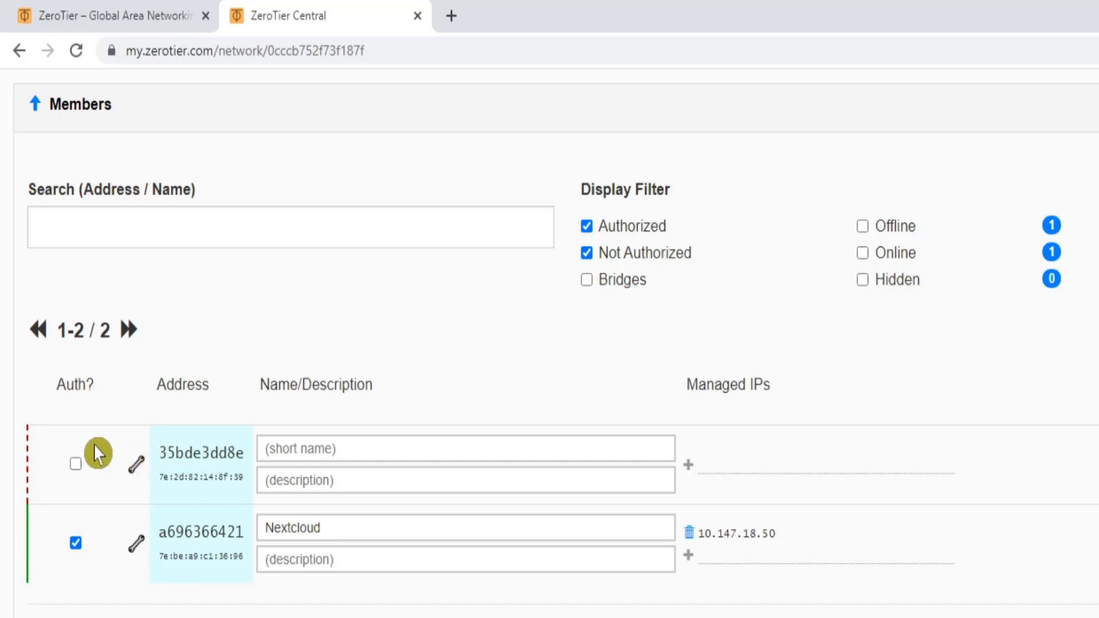
Step: Authorize the new PC member 35bde3dd8e and name it WinPC-MorePi
{"action": "left_click", "coordinate": [77, 464]}
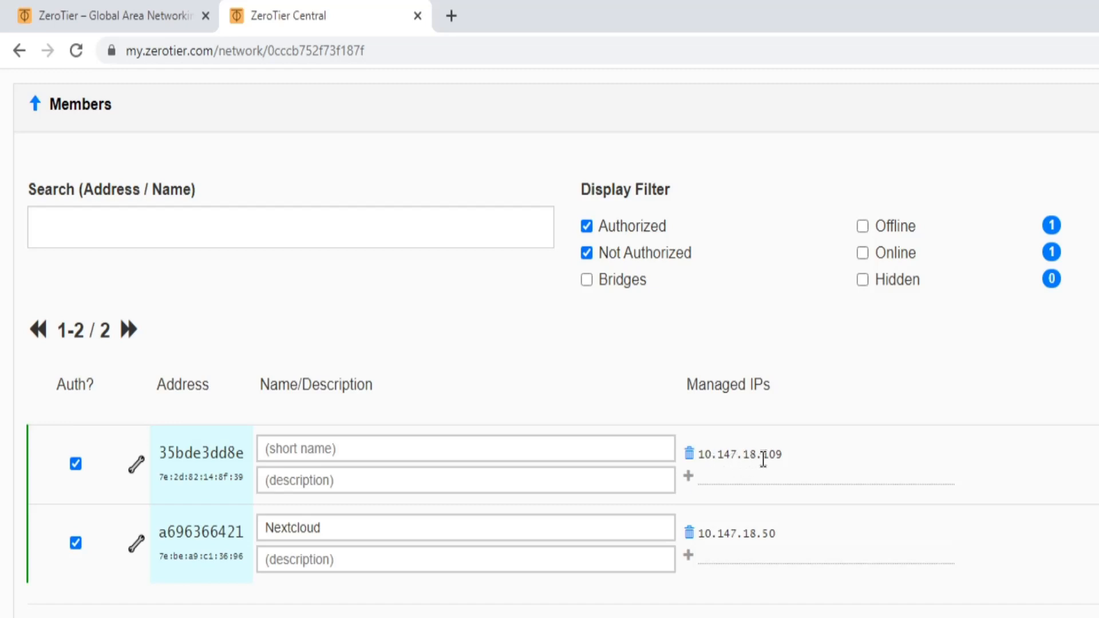
{"action": "left_click", "coordinate": [325, 455]}
{"action": "type", "text": "WinPC-MorePi"}
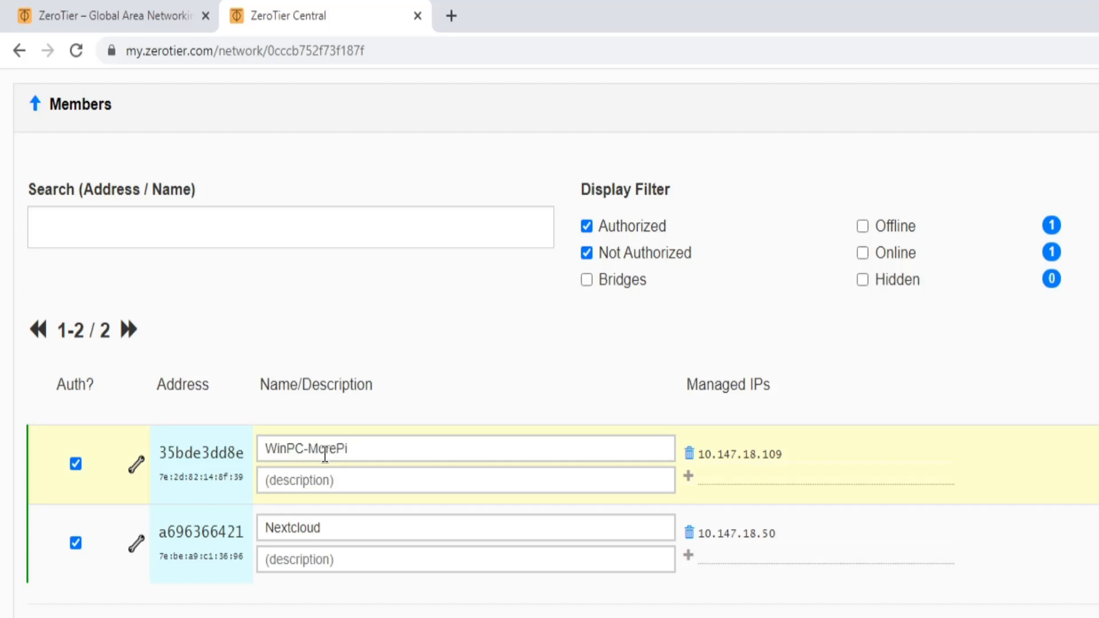
Step: Add managed IP 10.147.18.75 to the PC and remove the old 10.147.18.109
{"action": "left_click", "coordinate": [724, 478]}
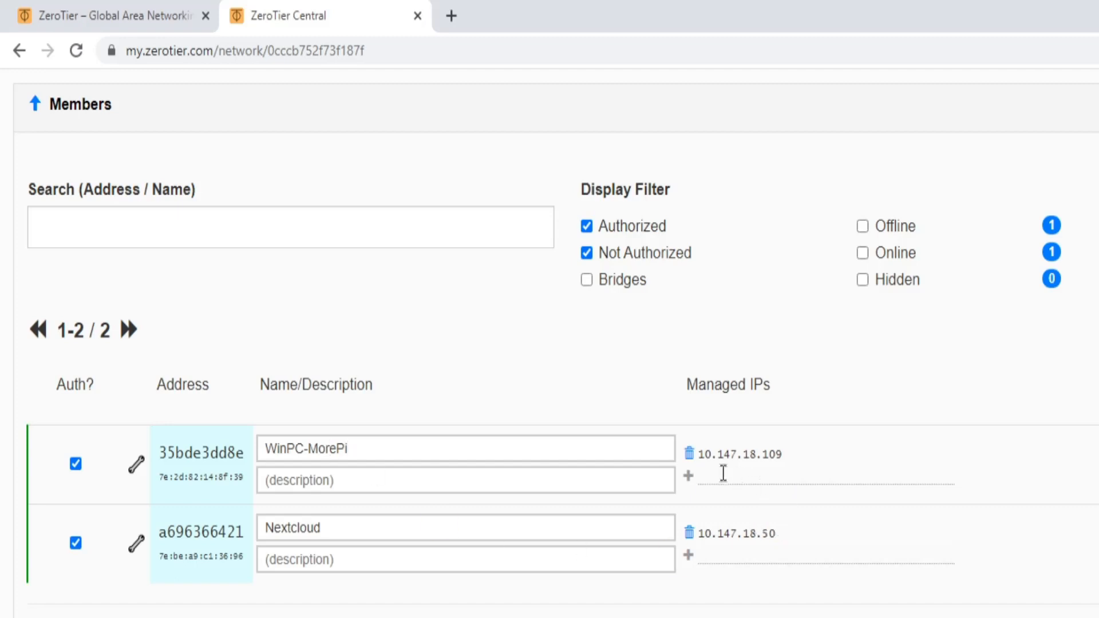
{"action": "type", "text": "10.147.18.75"}
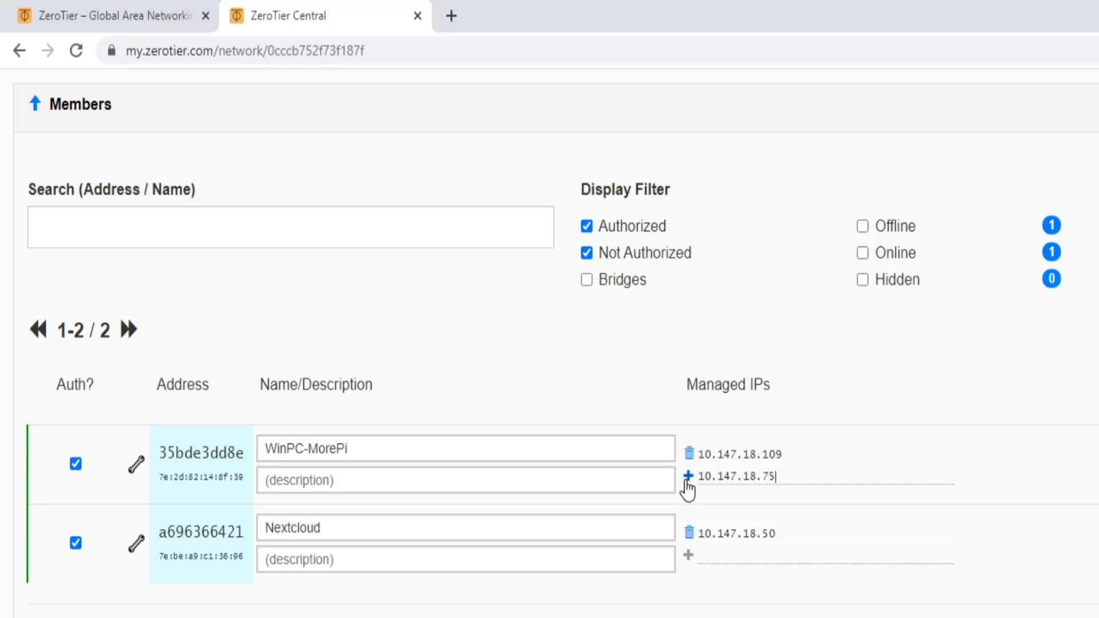
{"action": "left_click", "coordinate": [688, 477]}
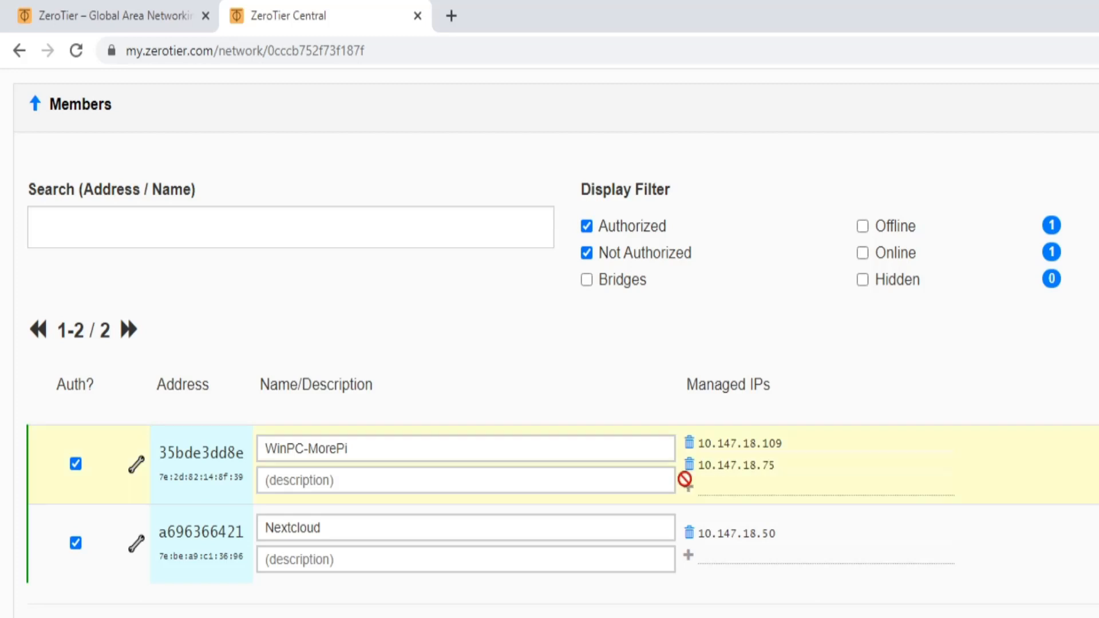
{"action": "left_click", "coordinate": [688, 445]}
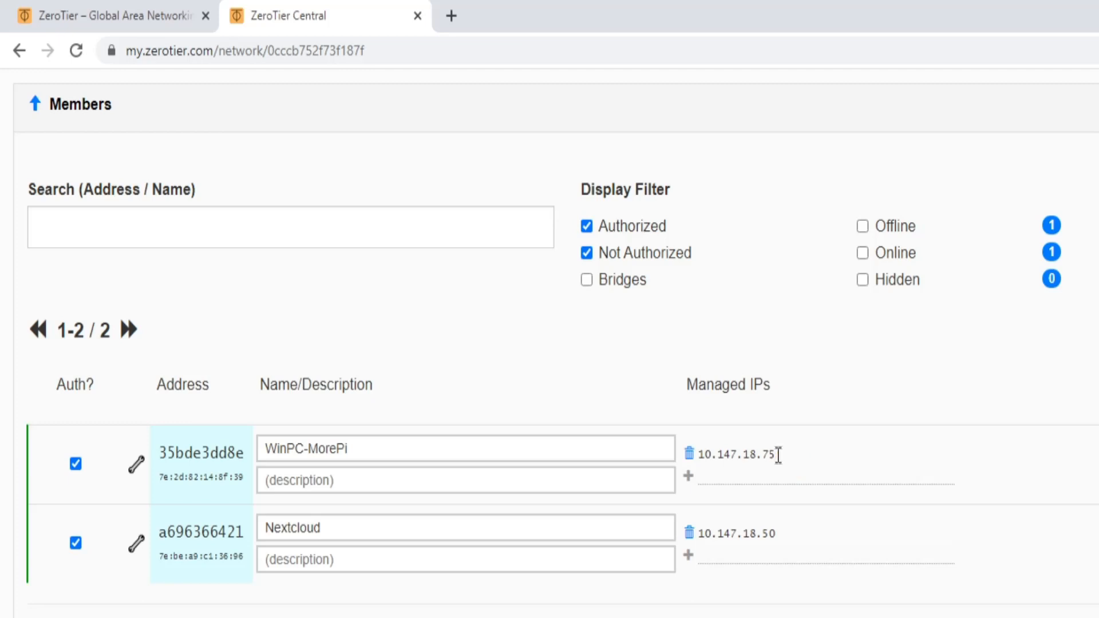
Step: Log out of ZeroTier Central and close Chrome
{"action": "scroll", "coordinate": [783, 452], "scroll_direction": "up", "scroll_amount": 10}
{"action": "scroll", "coordinate": [641, 349], "scroll_direction": "up", "scroll_amount": 5}
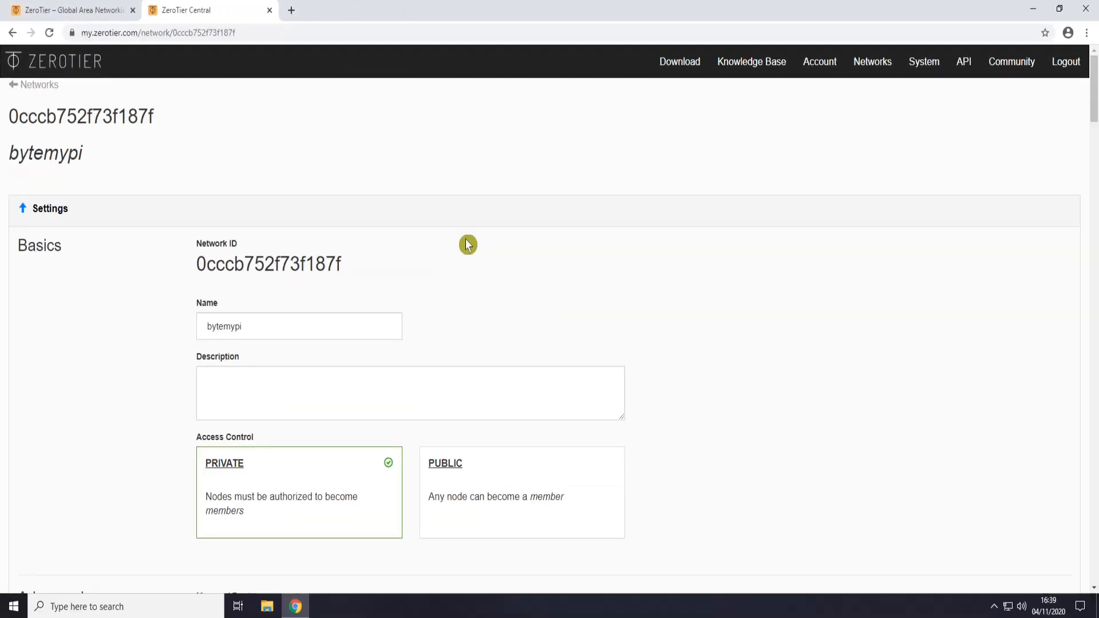
{"action": "left_click", "coordinate": [1064, 68]}
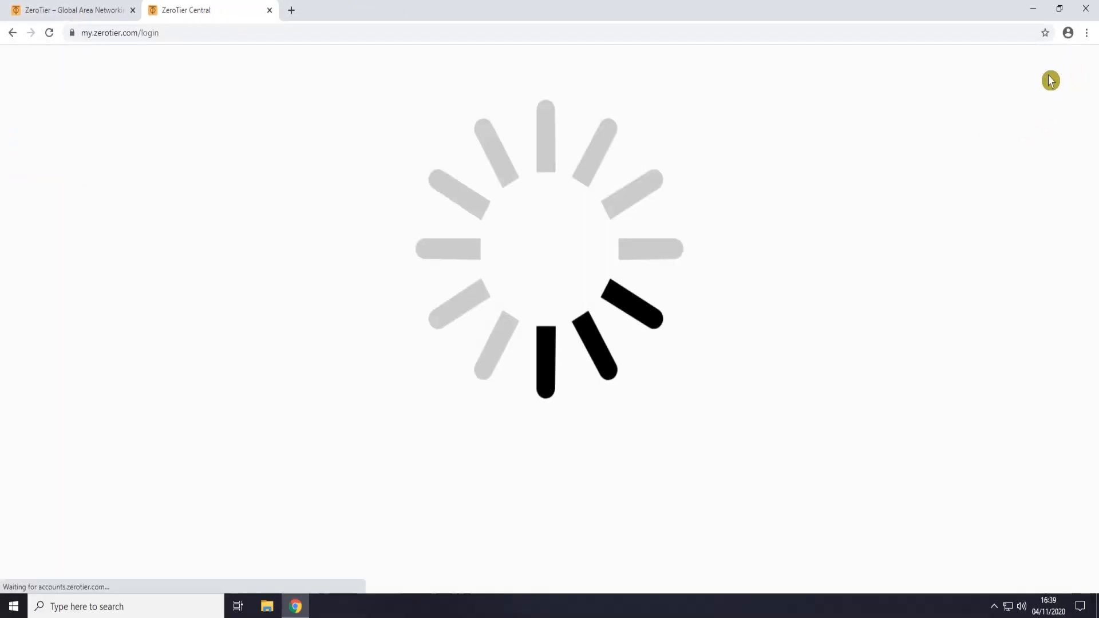
{"action": "left_click", "coordinate": [1086, 8]}
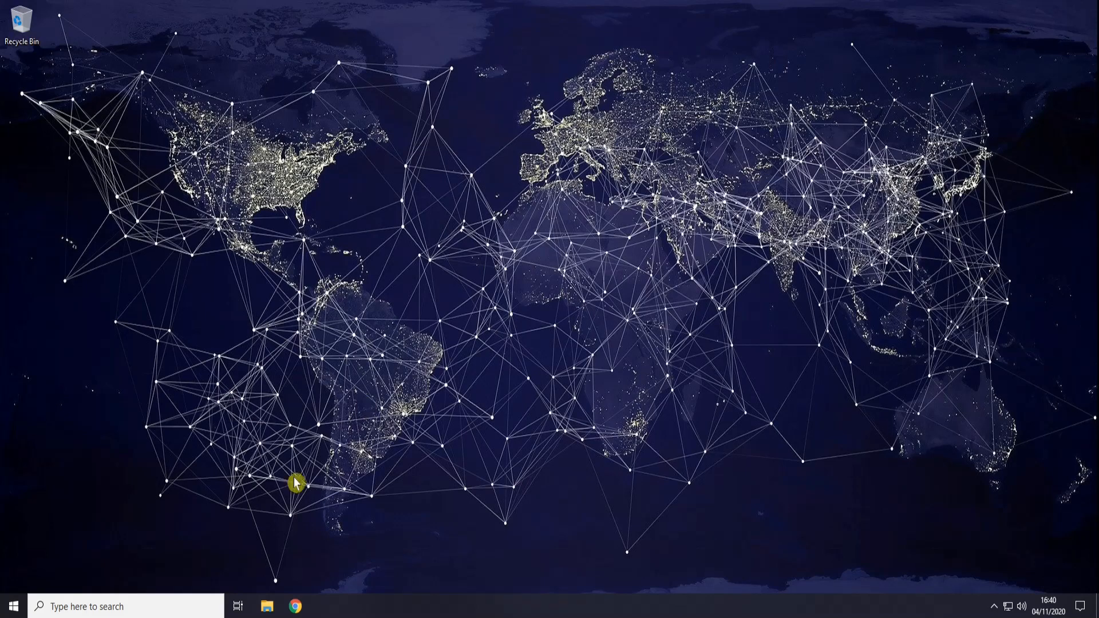
Step: Open Command Prompt and check with ipconfig that the ZeroTier address is 10.147.18.75
{"action": "left_click", "coordinate": [170, 595]}
{"action": "type", "text": "c"}
{"action": "key", "text": "Return"}
{"action": "type", "text": "ipconfig"}
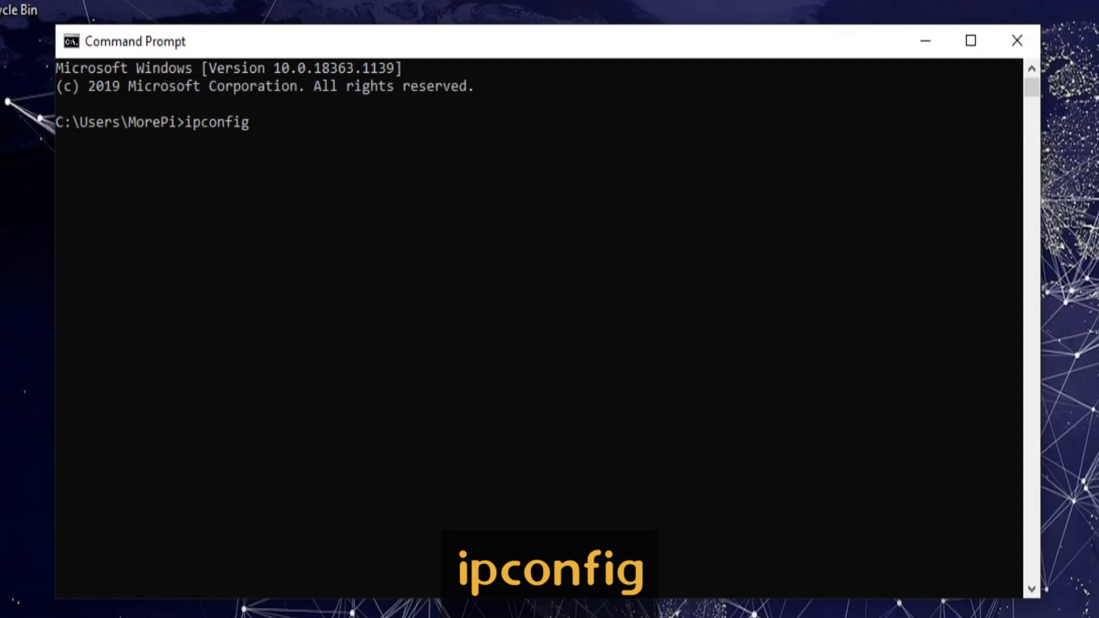
{"action": "key", "text": "Return"}
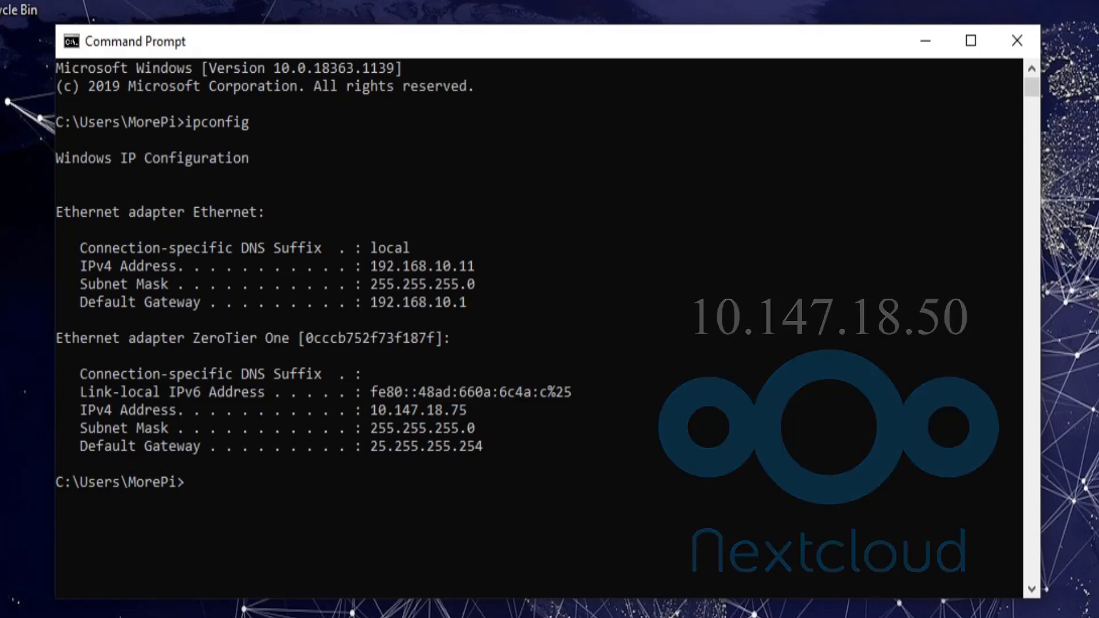
{"action": "type", "text": "cls"}
{"action": "key", "text": "Return"}
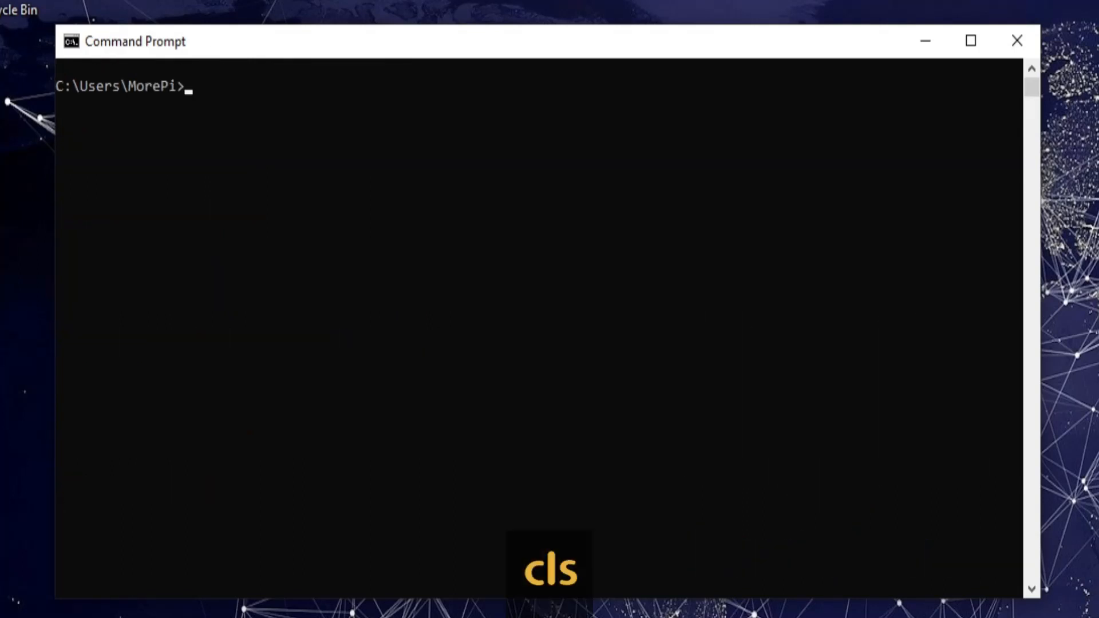
Step: Ping 10.147.18.50 to confirm it replies, then close Command Prompt
{"action": "type", "text": "ping "}
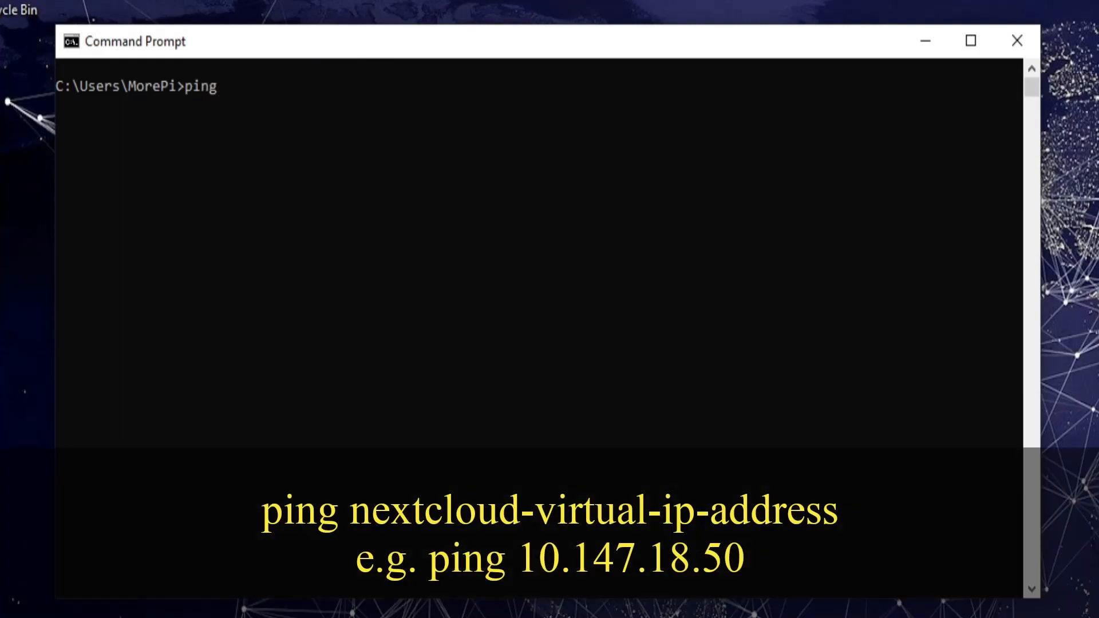
{"action": "type", "text": "10."}
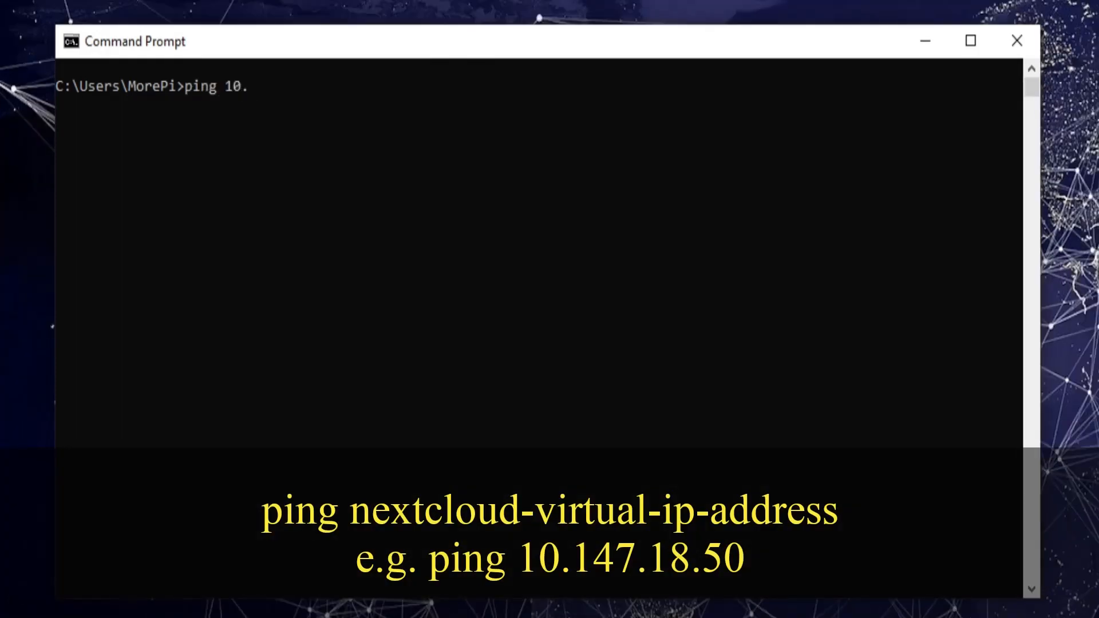
{"action": "type", "text": "147.18.50"}
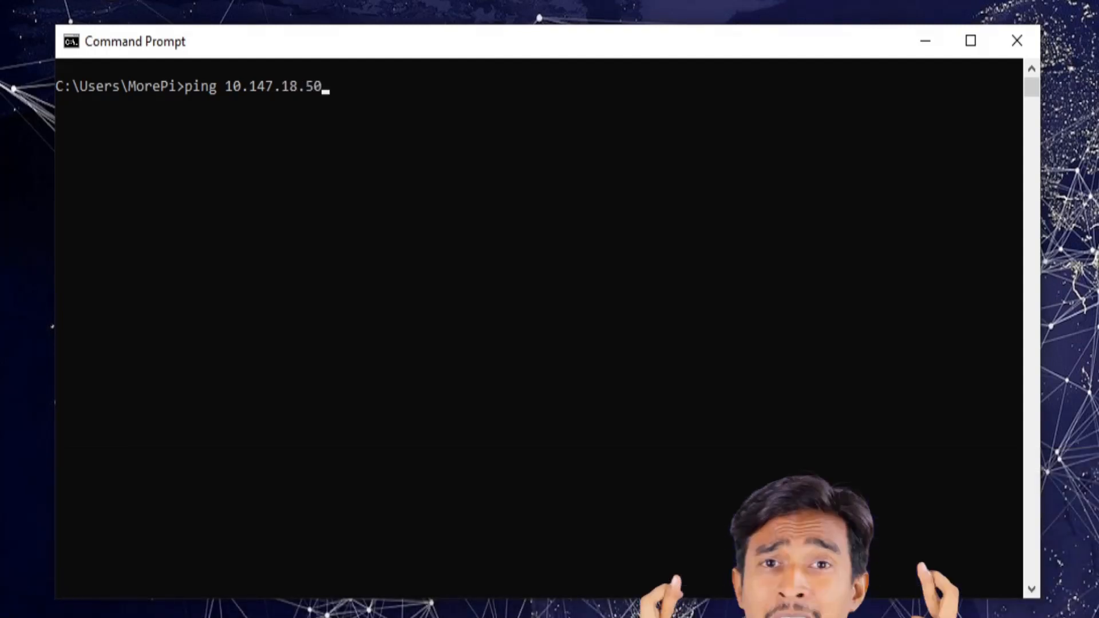
{"action": "key", "text": "Return"}
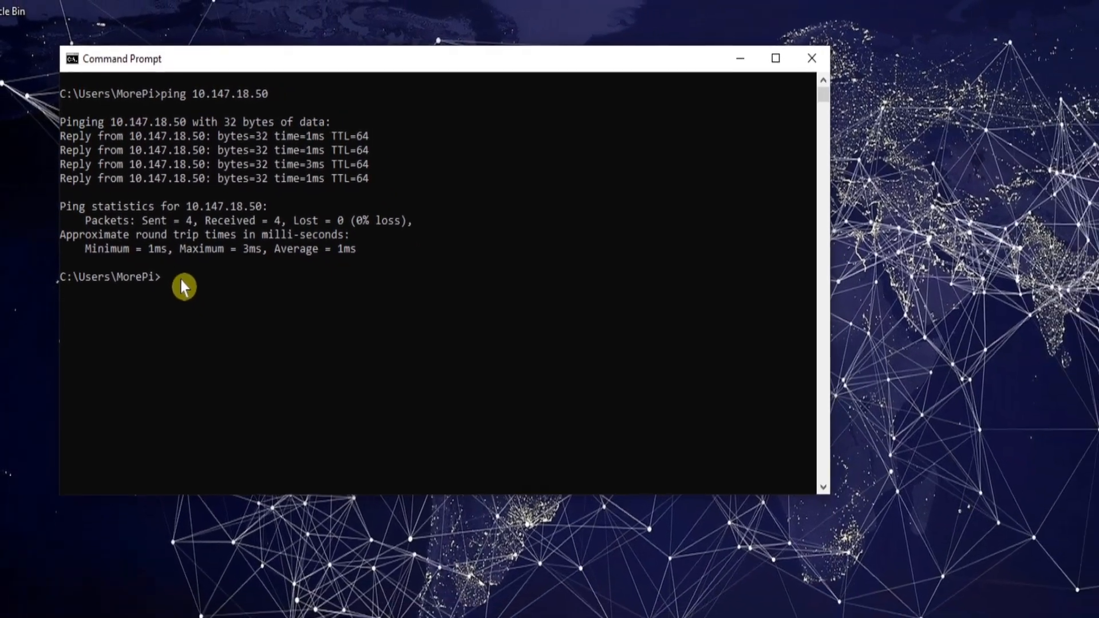
{"action": "left_click", "coordinate": [688, 72]}
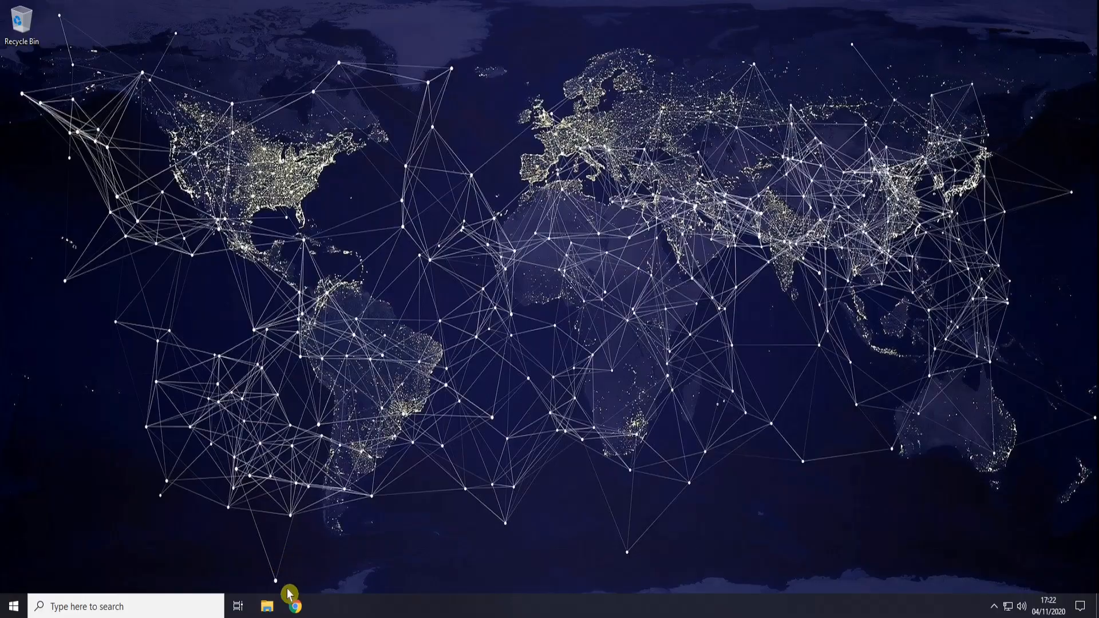
Step: Launch Chrome and navigate to the Nextcloud address 10.147.18.50
{"action": "left_click", "coordinate": [295, 606]}
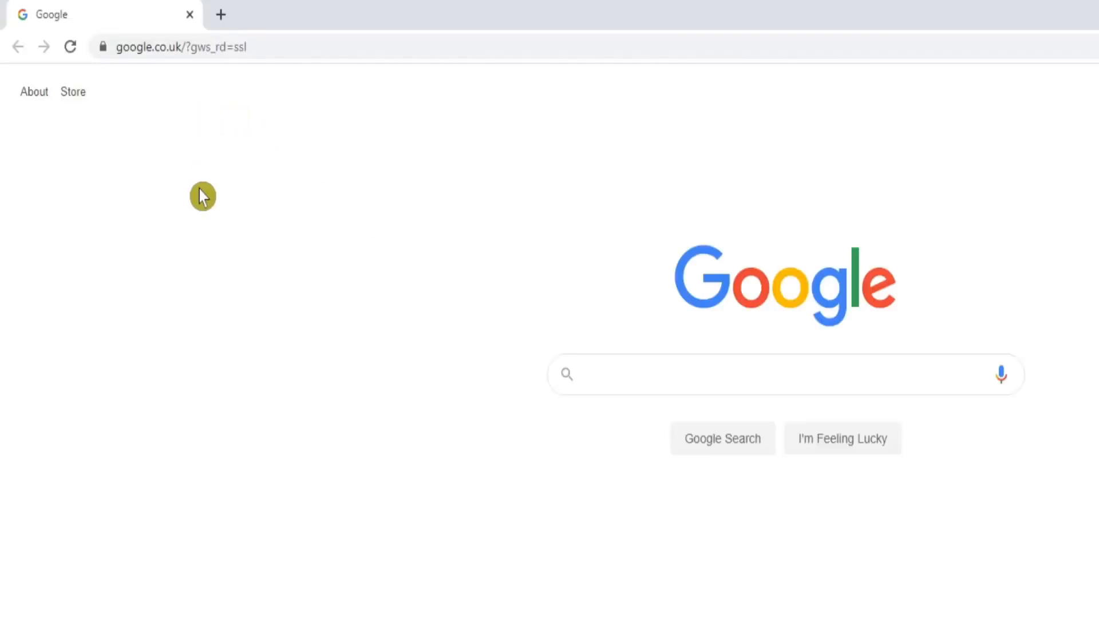
{"action": "left_click", "coordinate": [194, 50]}
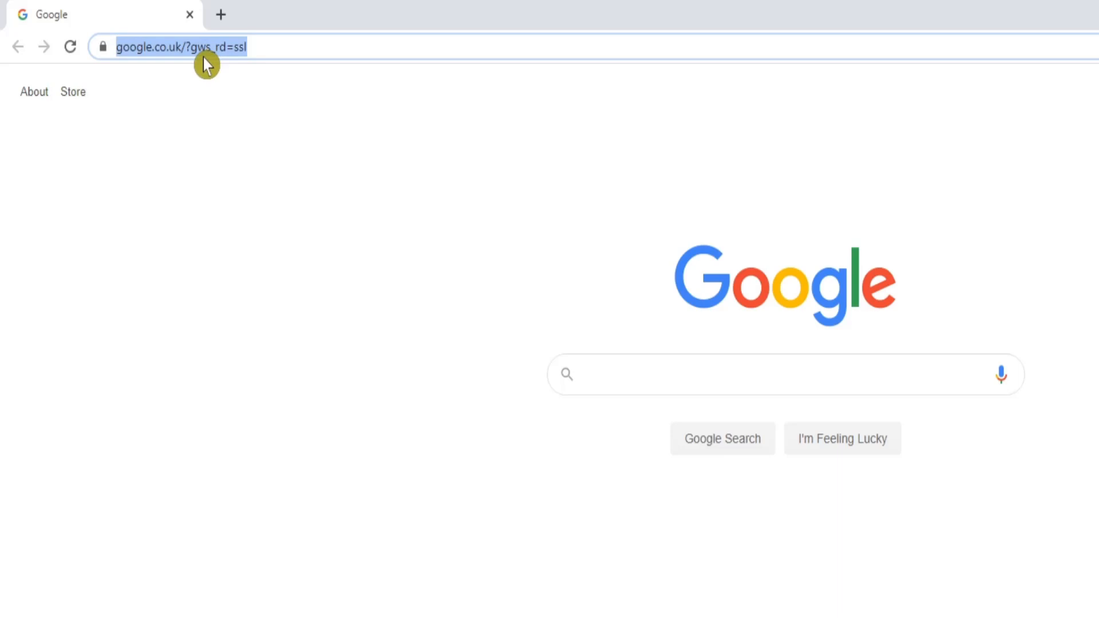
{"action": "type", "text": "10."}
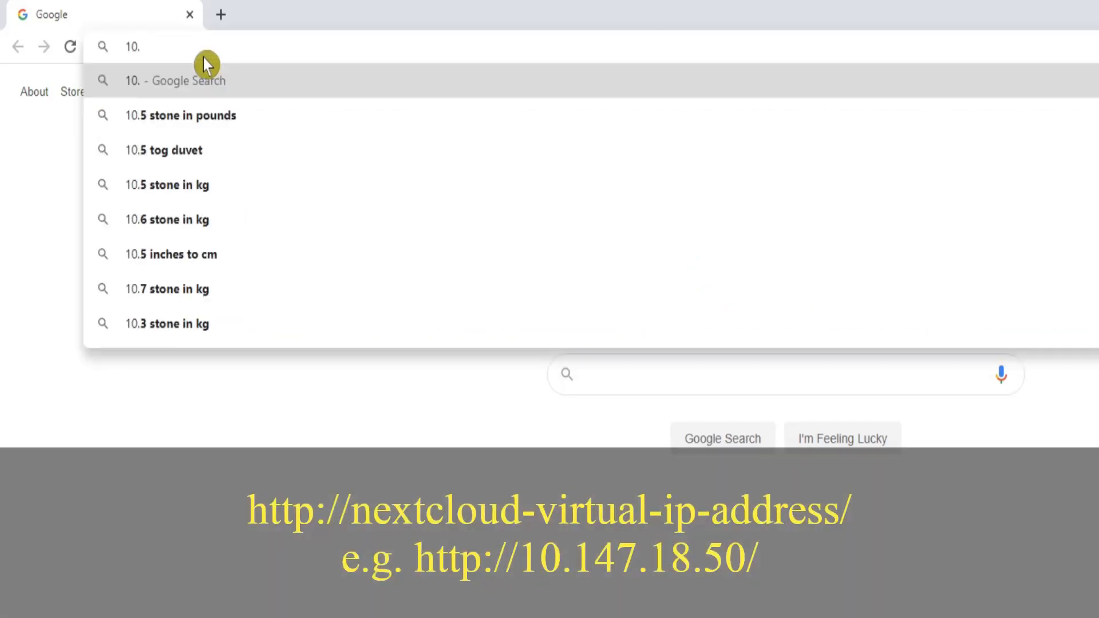
{"action": "type", "text": "147.18.50"}
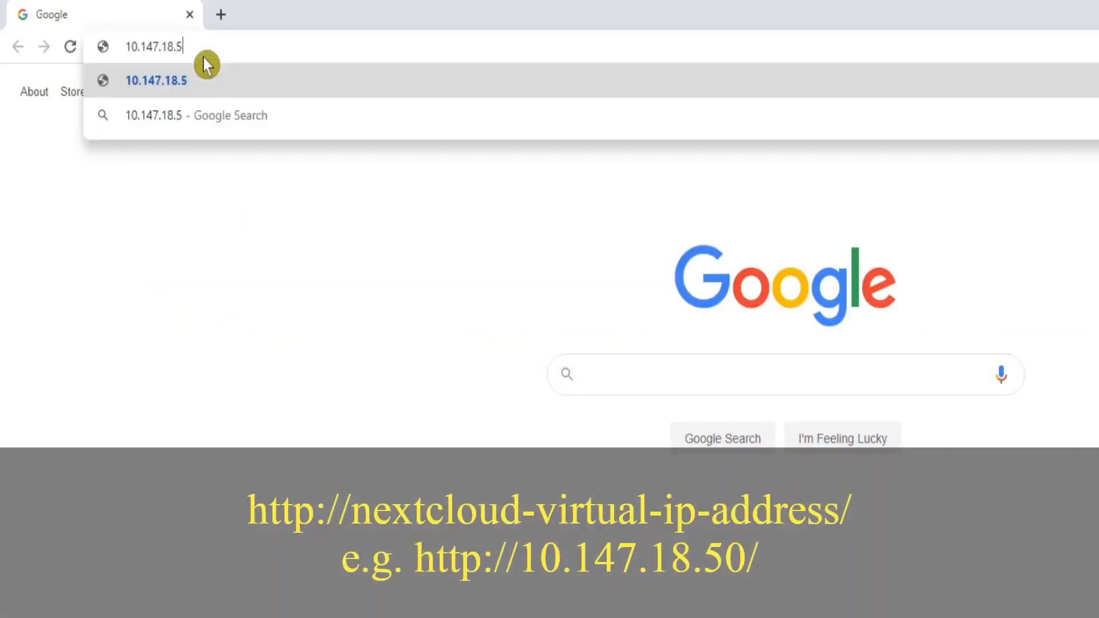
{"action": "key", "text": "Return"}
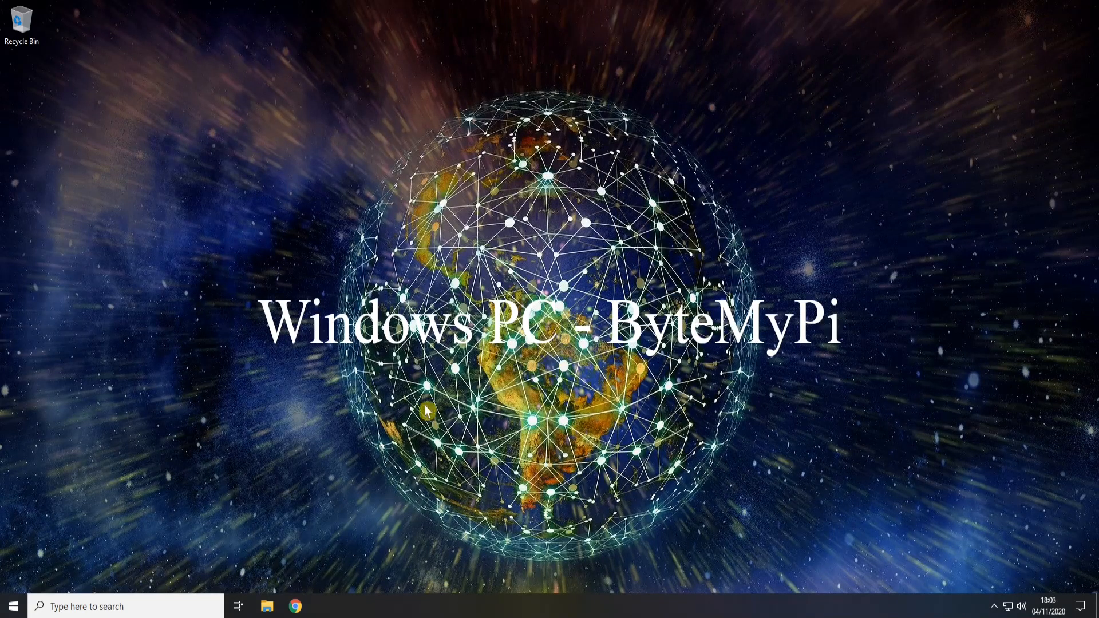
Step: Open Command Prompt via cmd search and start an ssh session to 192.168.0.10
{"action": "left_click", "coordinate": [126, 605]}
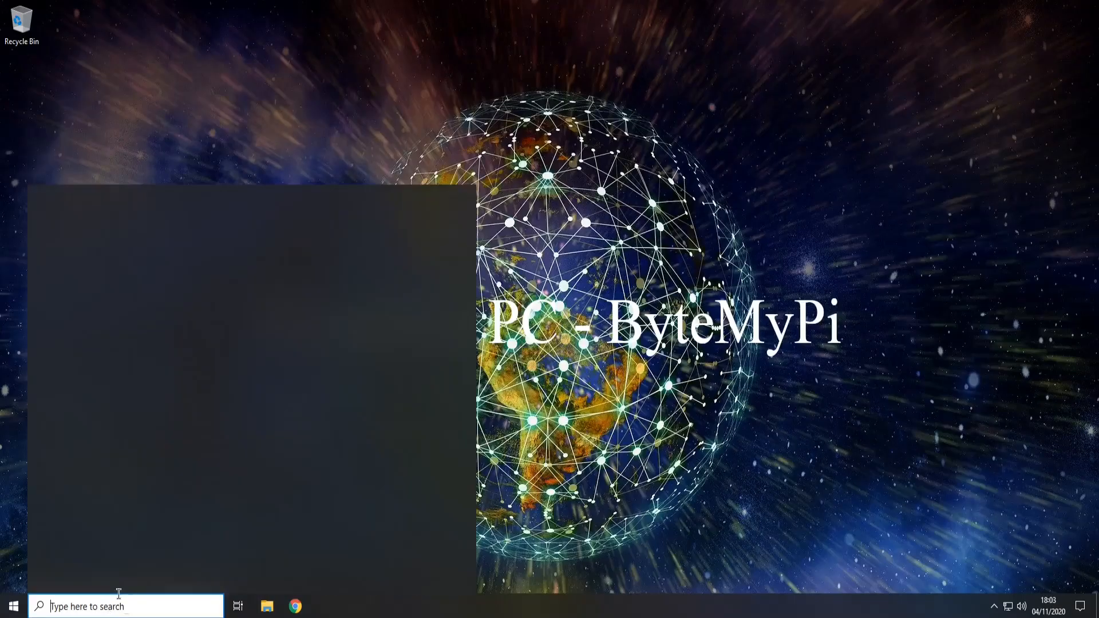
{"action": "type", "text": "cmd"}
{"action": "key", "text": "Return"}
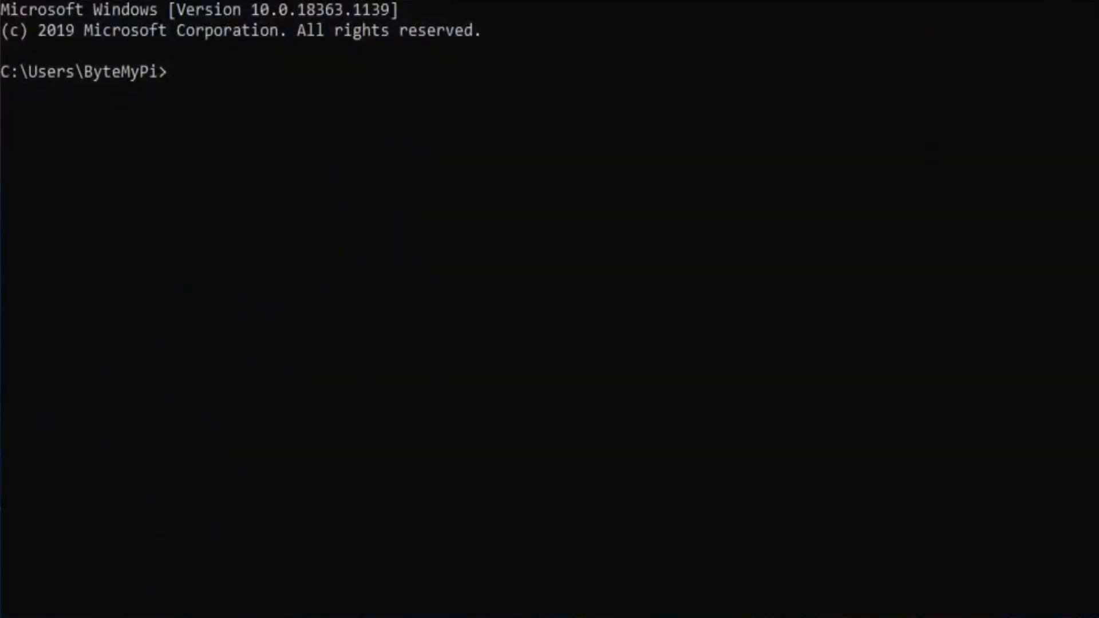
{"action": "type", "text": "ssh"}
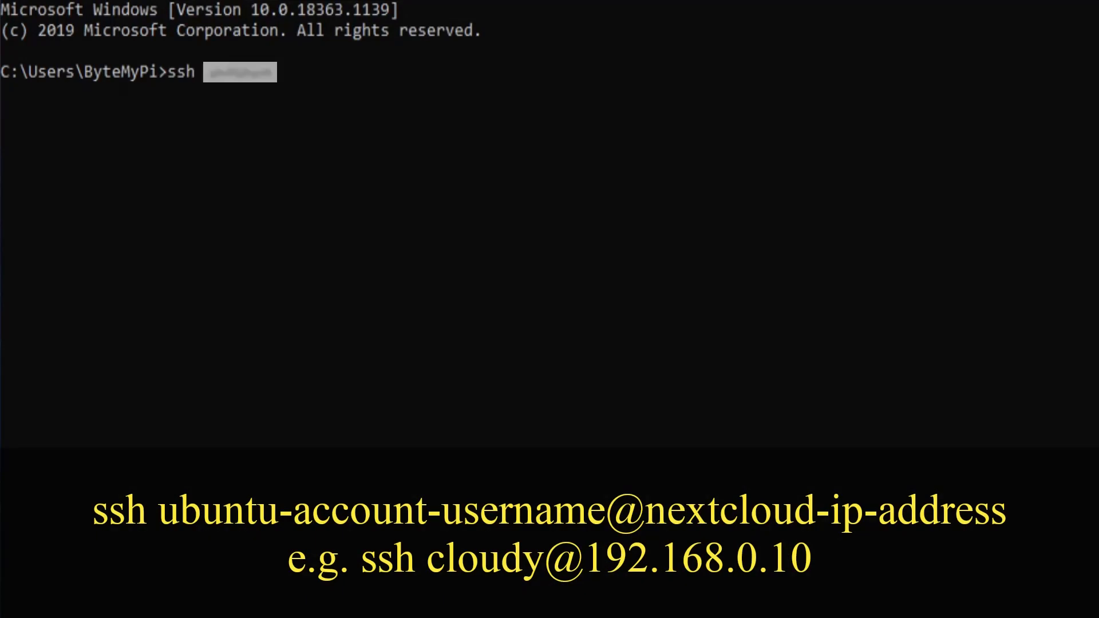
{"action": "type", "text": "@192.168.0.10"}
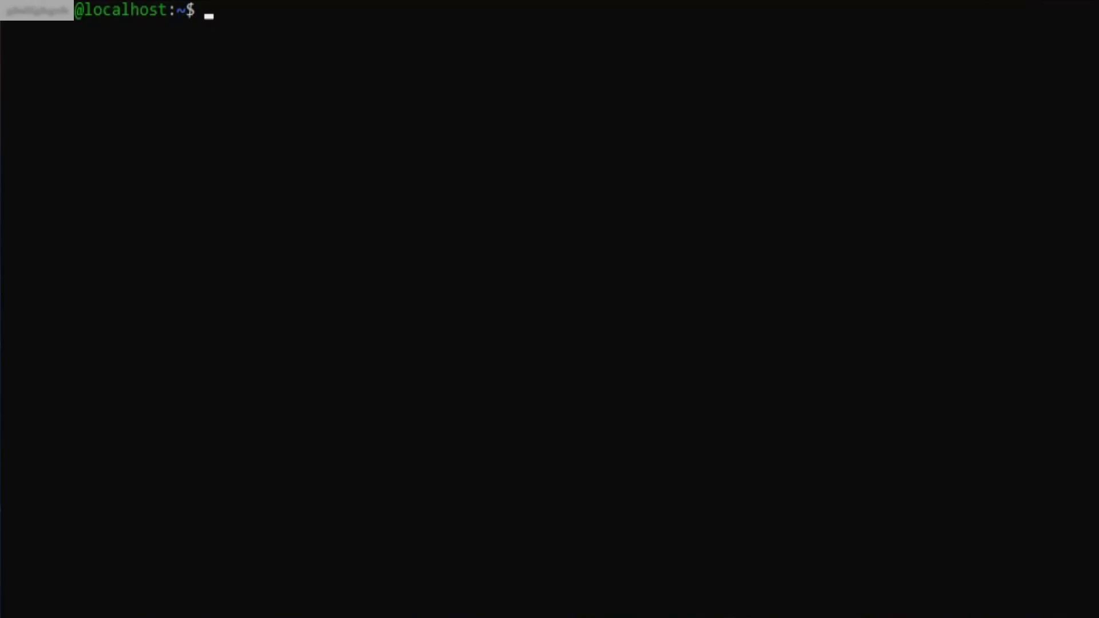
Step: Query trusted_domains slots 0 and 1 with occ config:system:get trusted_domains
{"action": "type", "text": "s"}
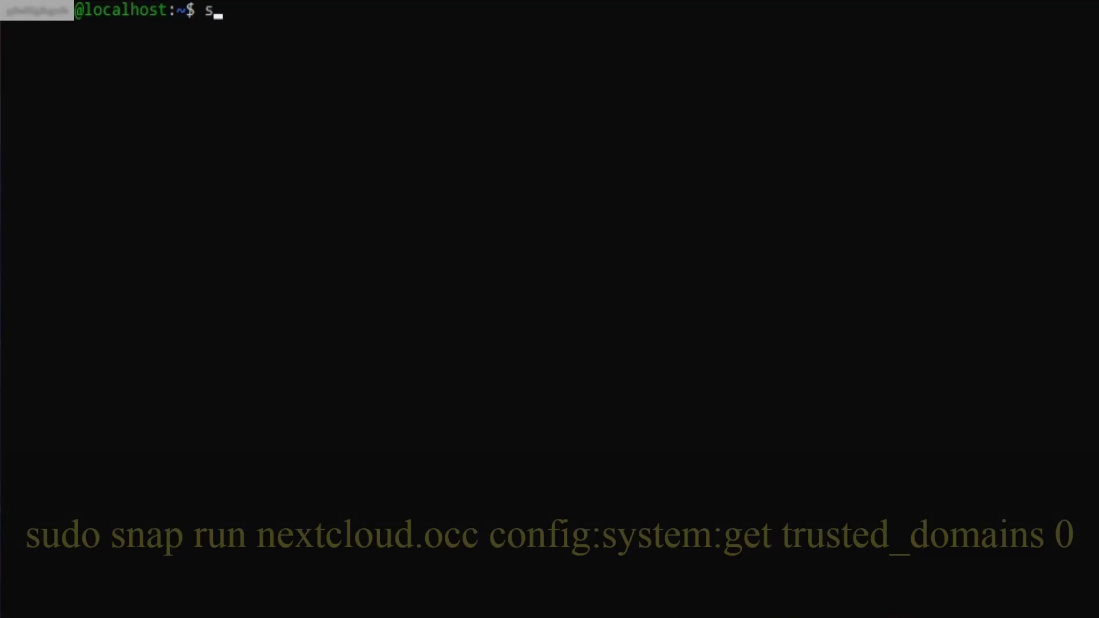
{"action": "type", "text": "udo sn"}
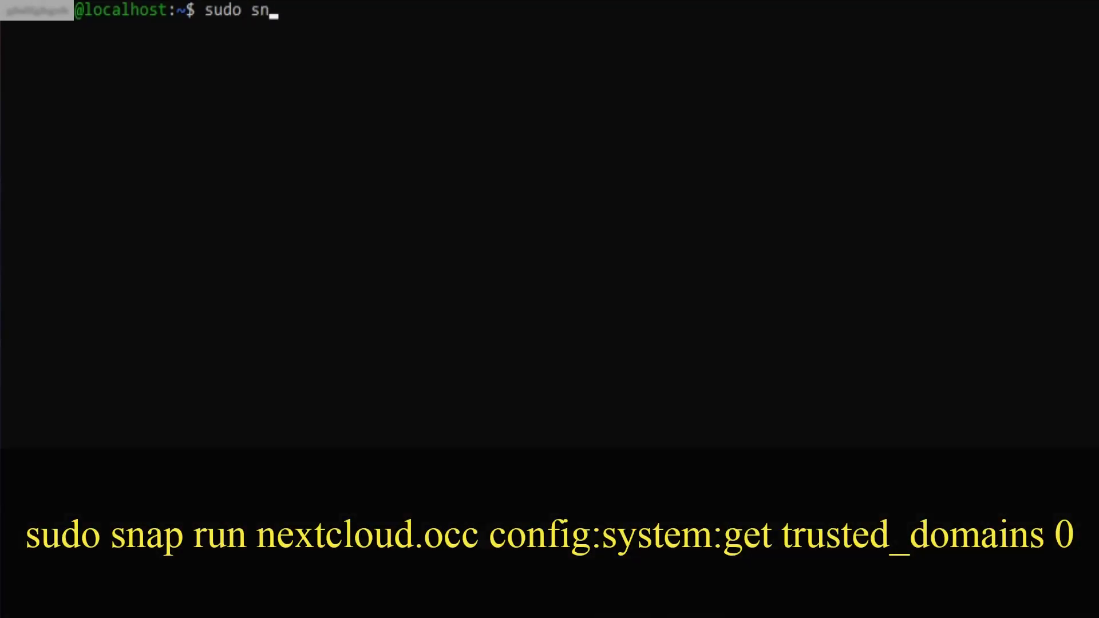
{"action": "type", "text": "ap run ne"}
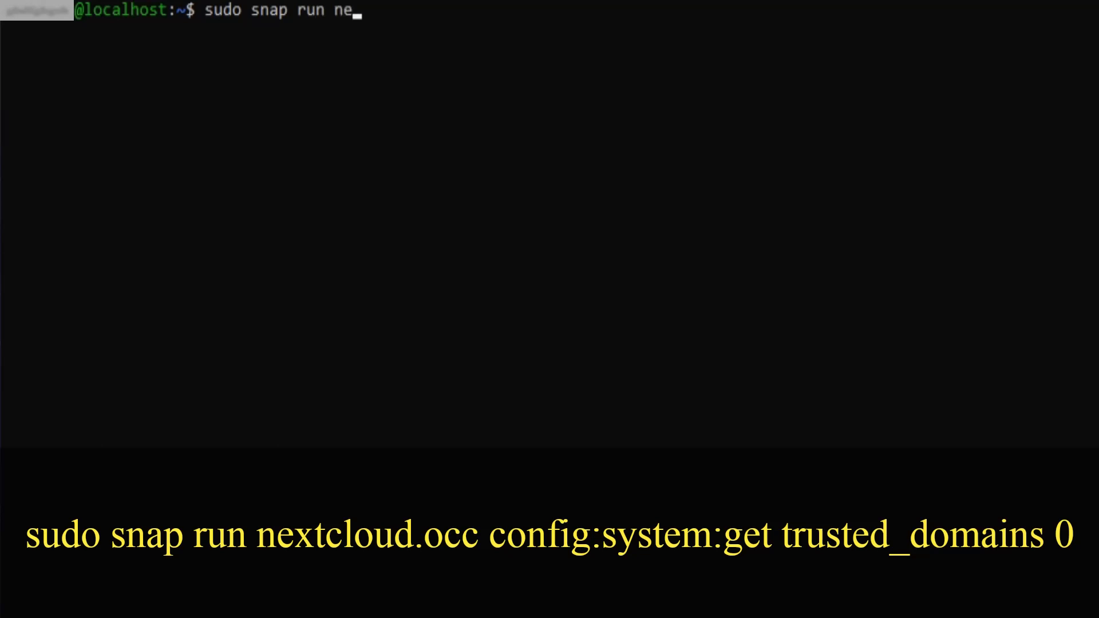
{"action": "type", "text": "xtcloud.occ"}
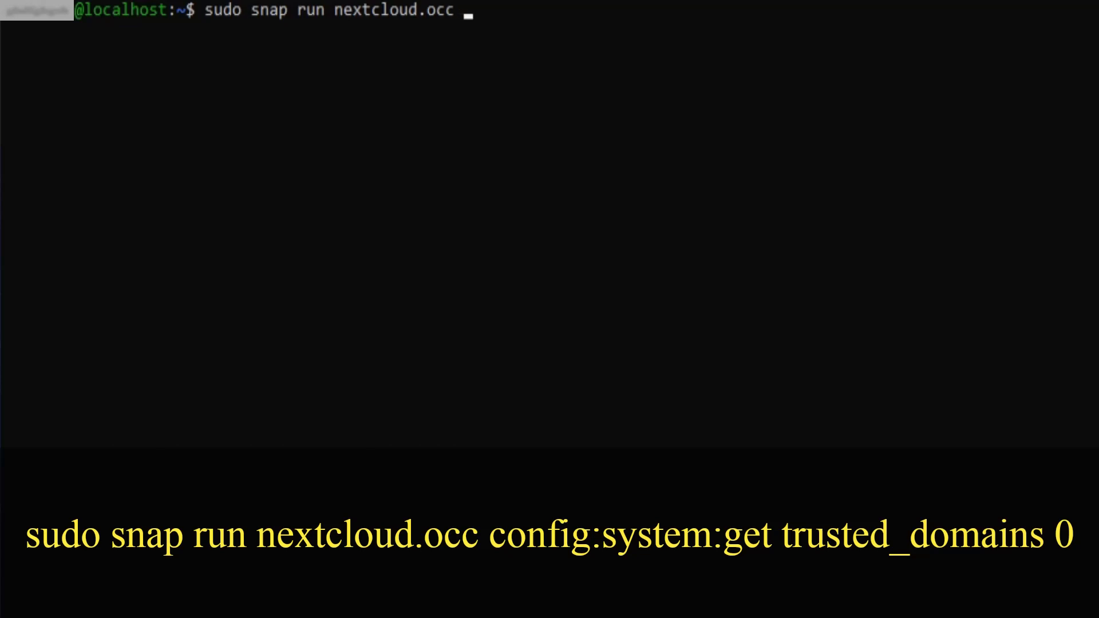
{"action": "type", "text": " config:system"}
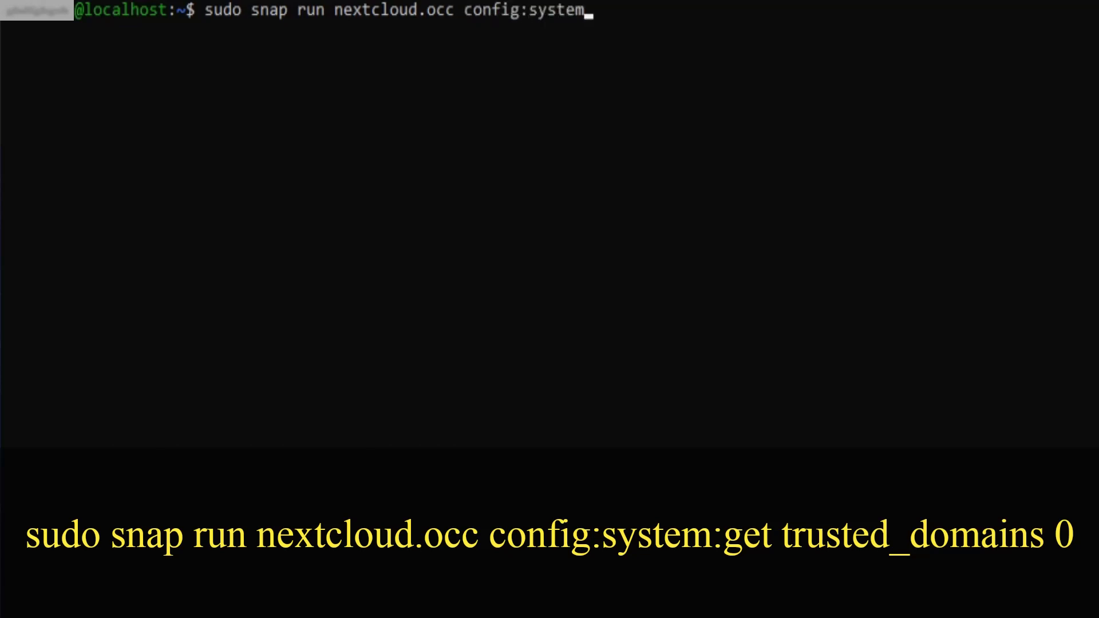
{"action": "type", "text": ":"}
{"action": "type", "text": "t"}
{"action": "type", "text": " truste"}
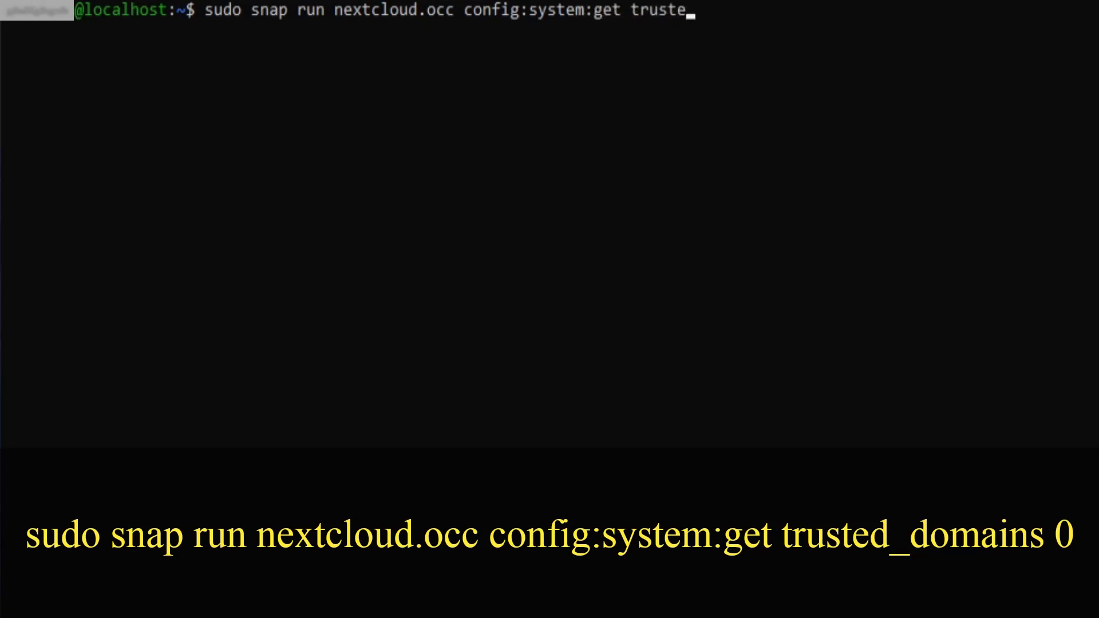
{"action": "type", "text": "d_domains"}
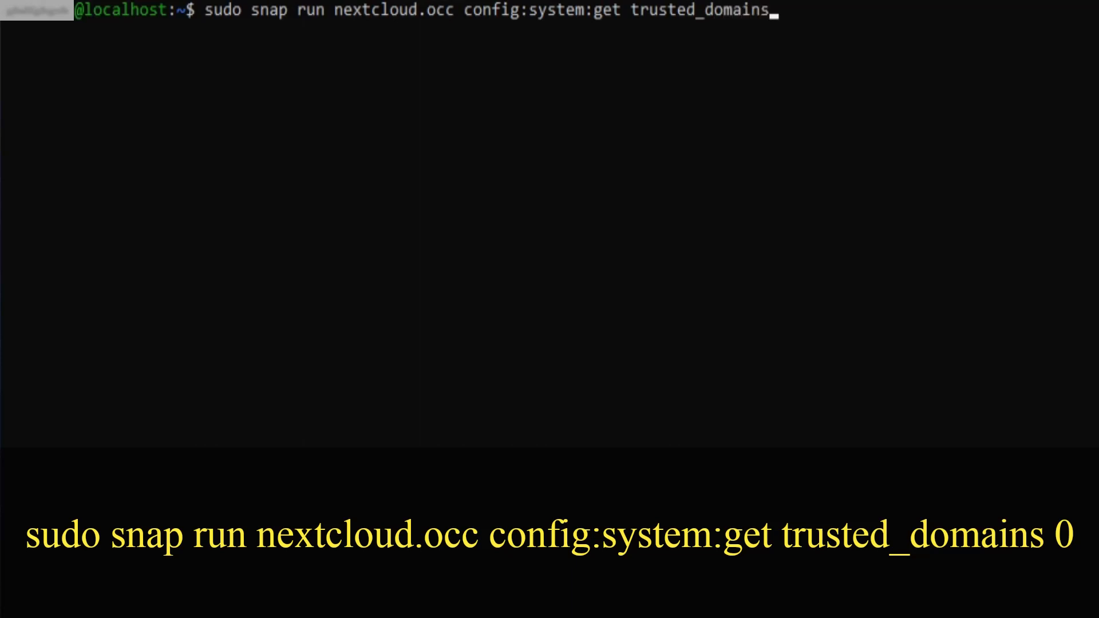
{"action": "type", "text": " 0"}
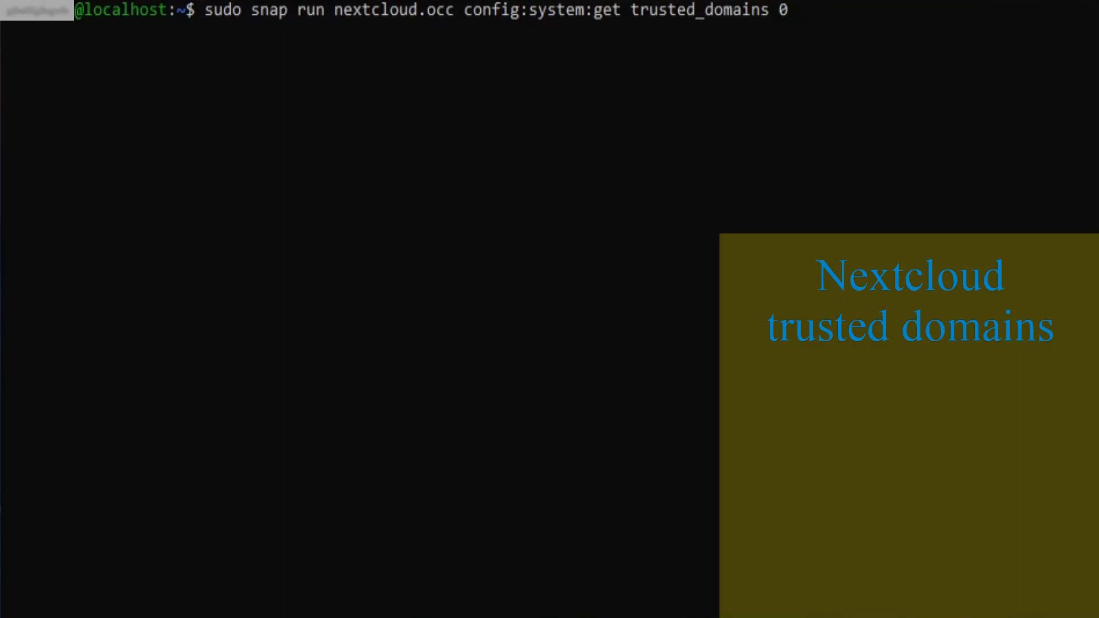
{"action": "key", "text": "Return"}
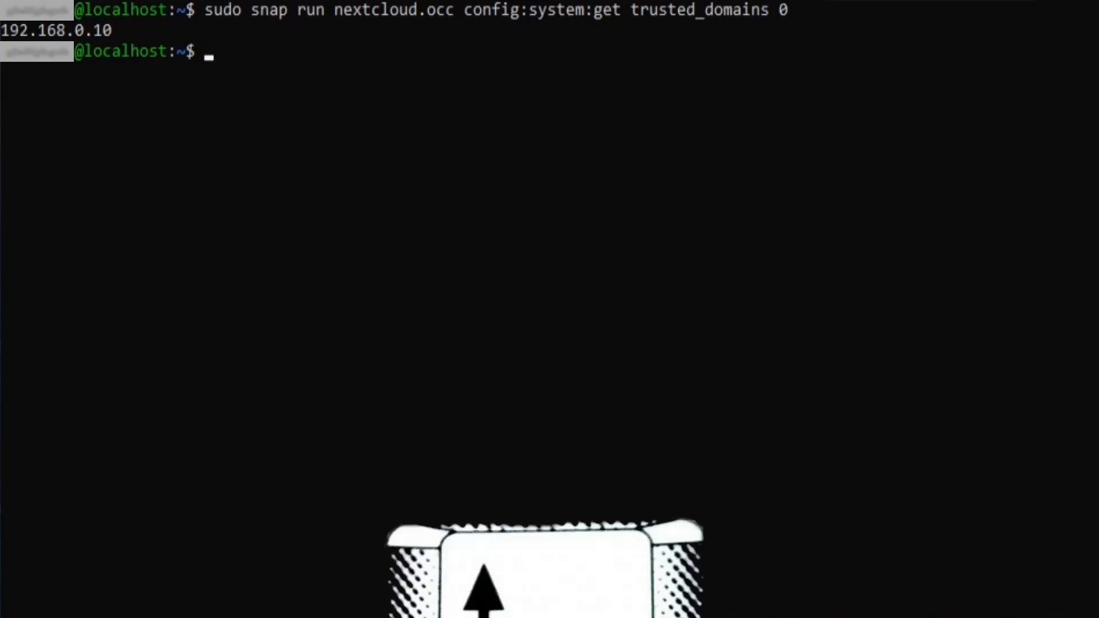
{"action": "key", "text": "Up"}
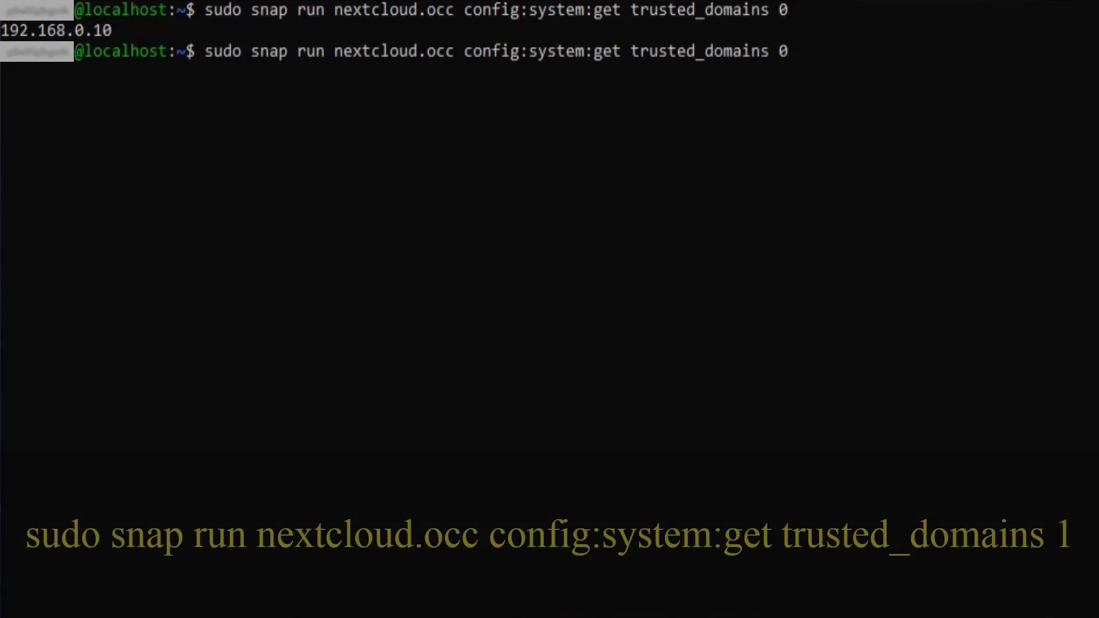
{"action": "key", "text": "BackSpace"}
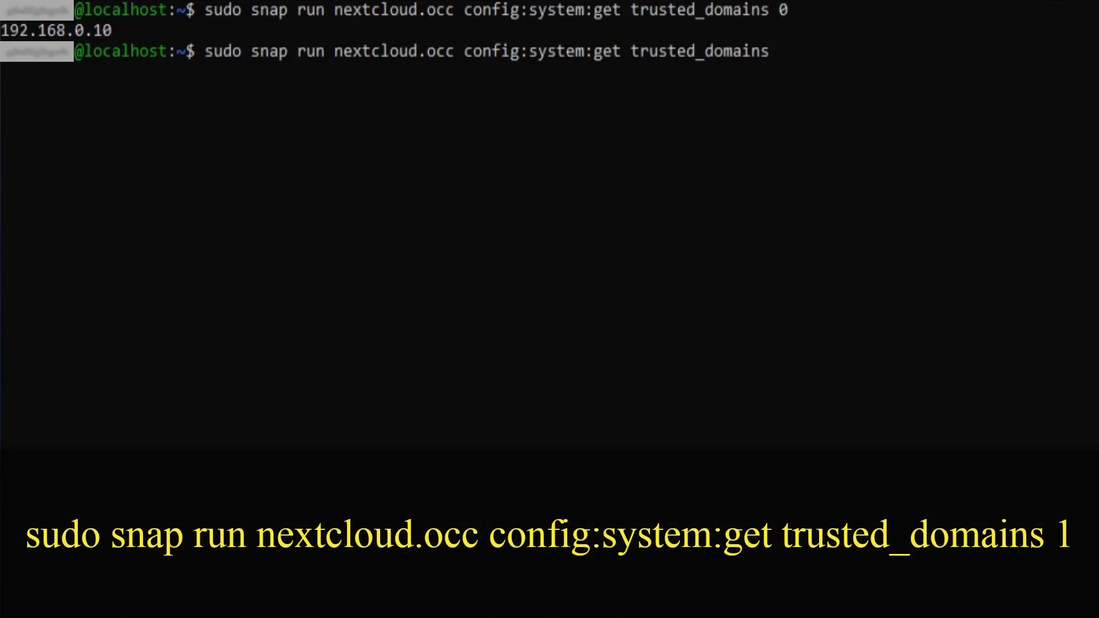
{"action": "type", "text": "1"}
{"action": "key", "text": "Return"}
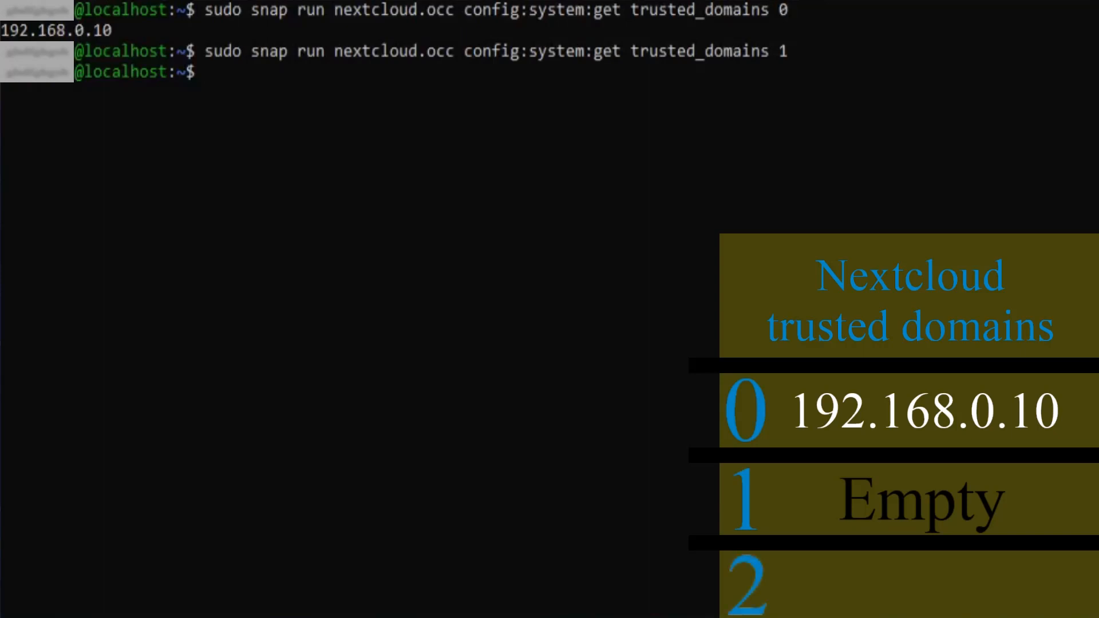
Step: Run occ config:system:set trusted_domains 1 --value=10.147.18.50, then sudo reboot
{"action": "key", "text": "ctrl+l"}
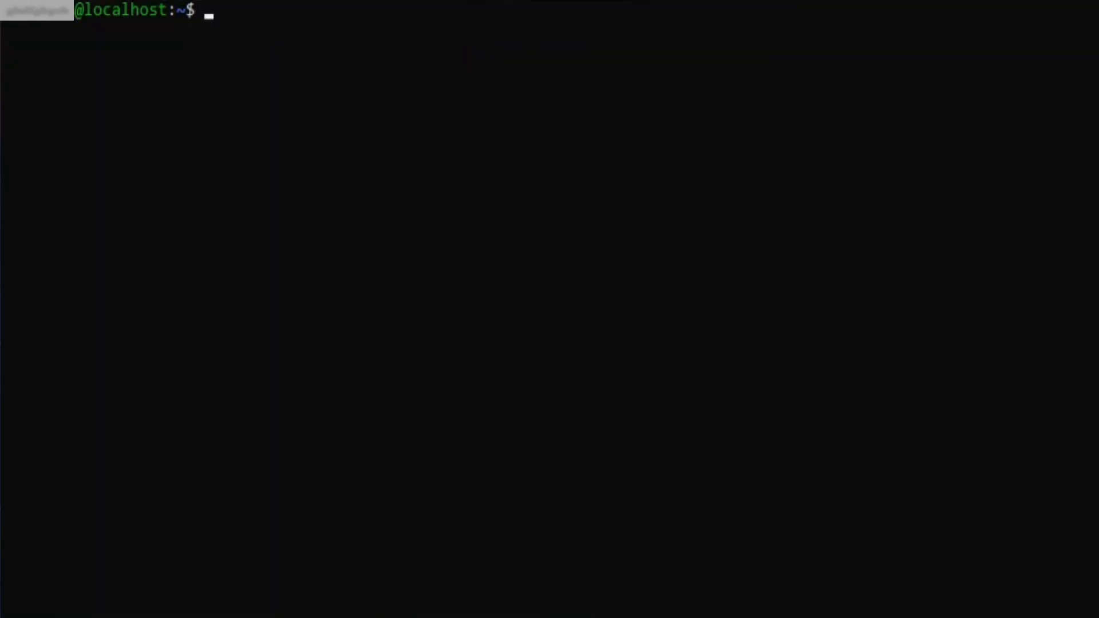
{"action": "type", "text": "sud"}
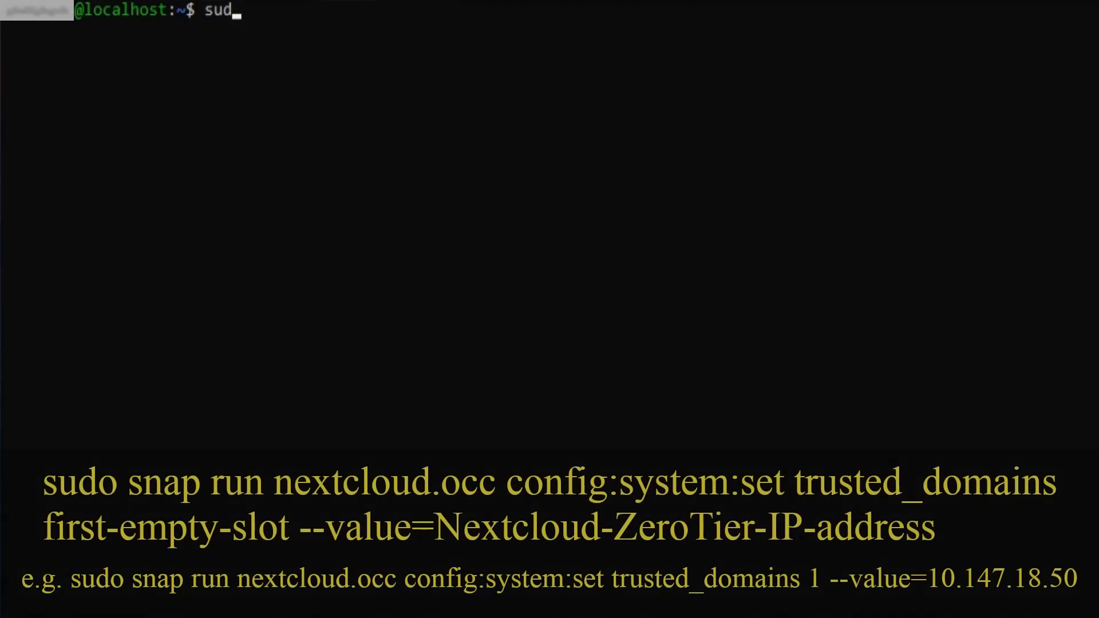
{"action": "type", "text": "o snap "}
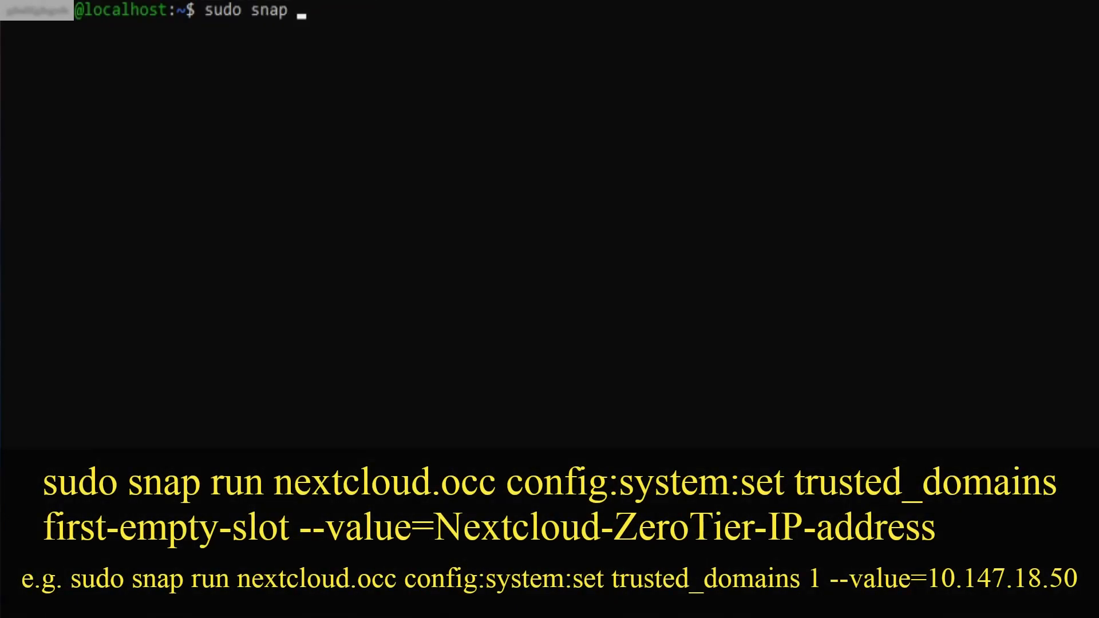
{"action": "type", "text": "run nextcloud"}
{"action": "type", "text": ".oc"}
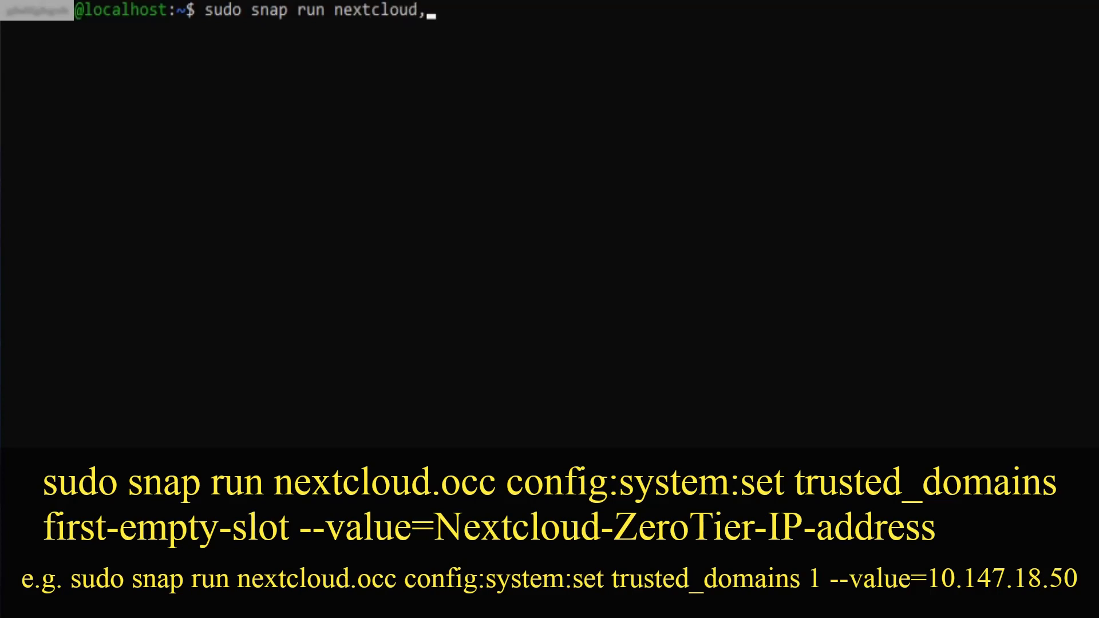
{"action": "type", "text": "c config"}
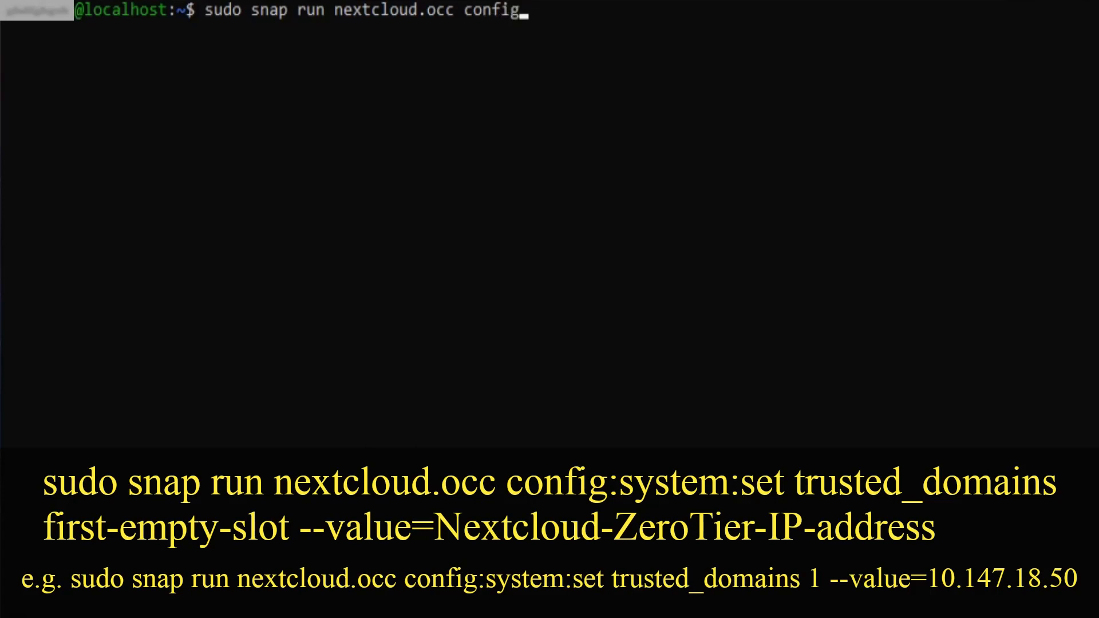
{"action": "type", "text": ":system:set"}
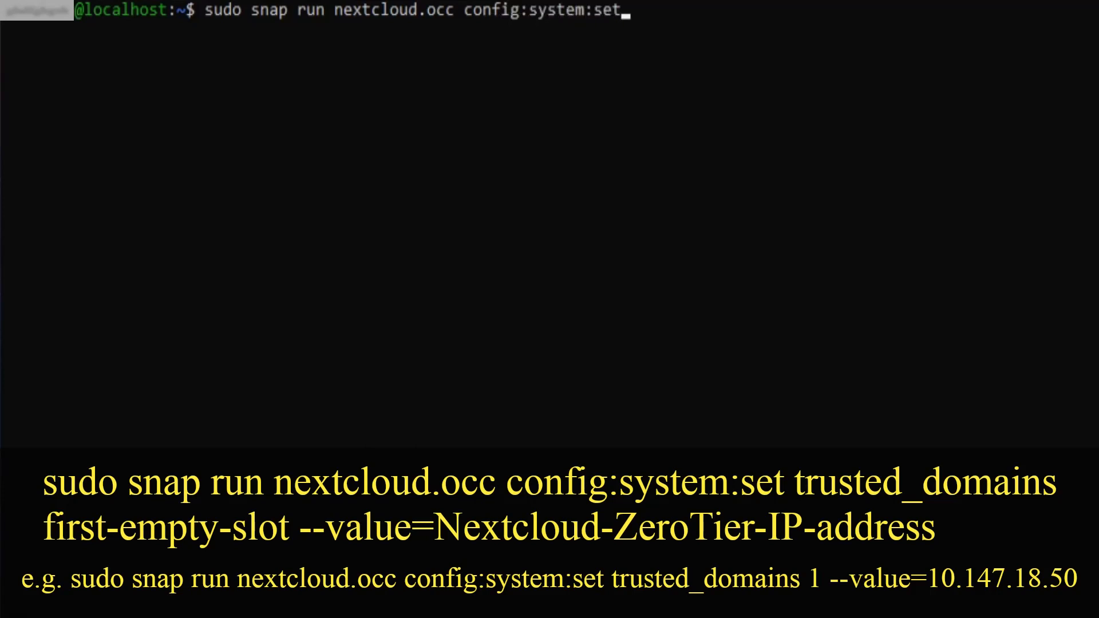
{"action": "type", "text": " trusted_domains"}
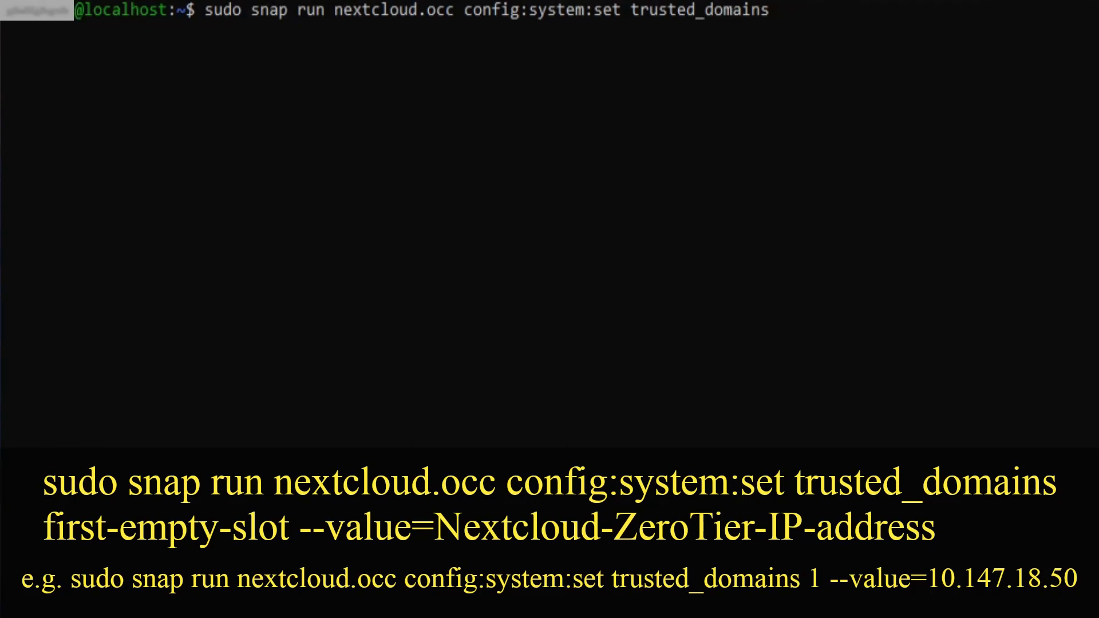
{"action": "type", "text": "1 --value="}
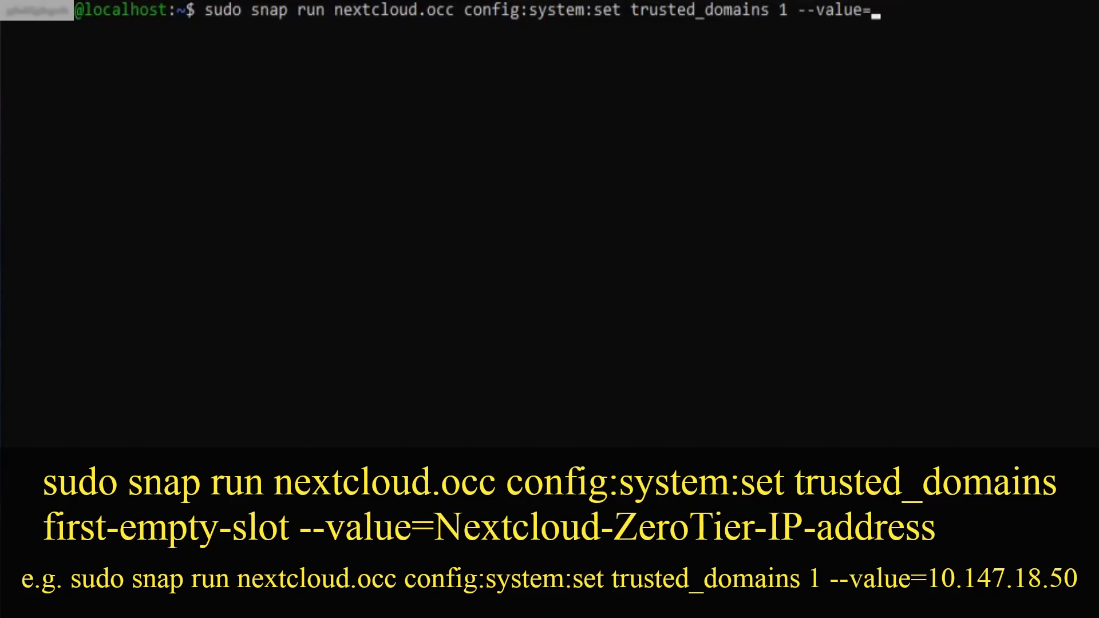
{"action": "type", "text": "10.147.18.50"}
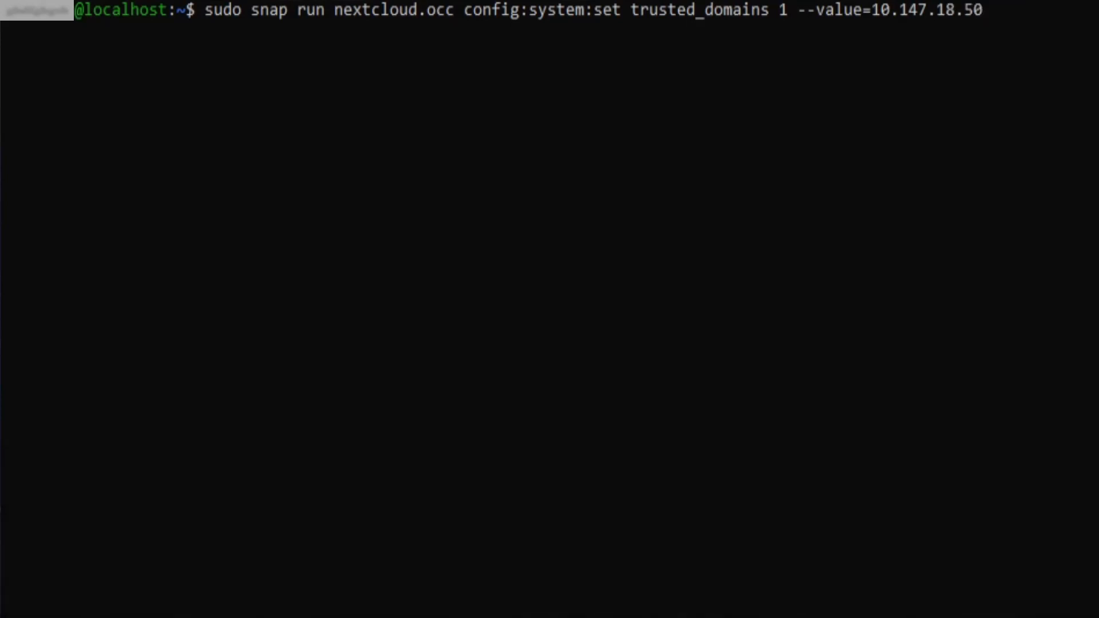
{"action": "key", "text": "Return"}
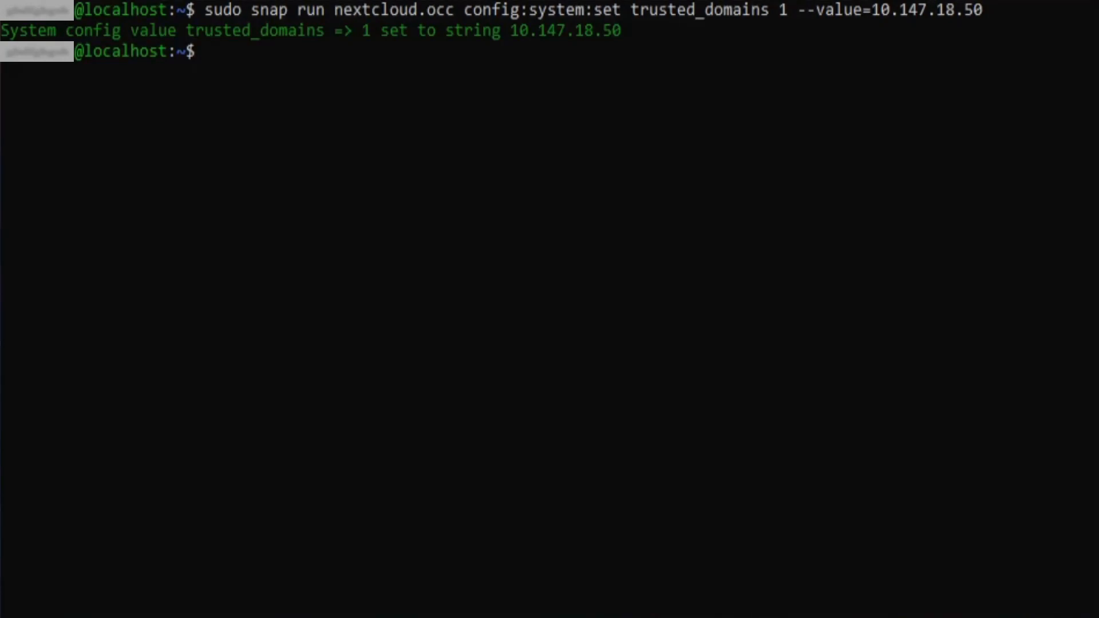
{"action": "type", "text": "sudo reboot"}
{"action": "key", "text": "Return"}
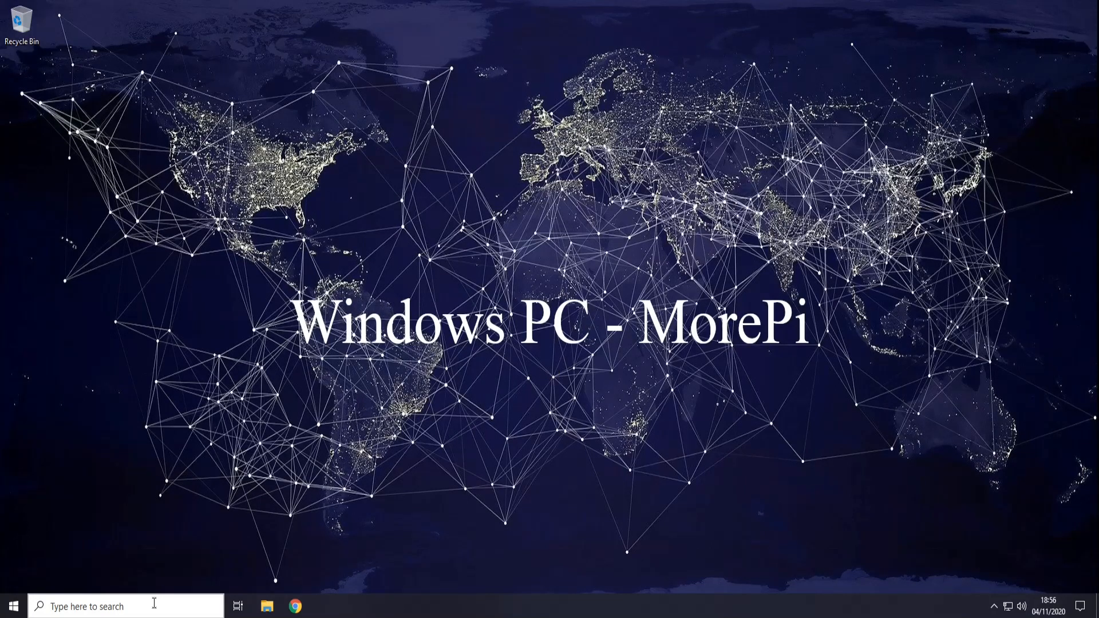
Step: Verify ZeroTier address 10.147.18.75 with ipconfig in a new Command Prompt, then switch to Chrome
{"action": "left_click", "coordinate": [167, 604]}
{"action": "type", "text": "cmd"}
{"action": "key", "text": "Return"}
{"action": "type", "text": "ipconfig"}
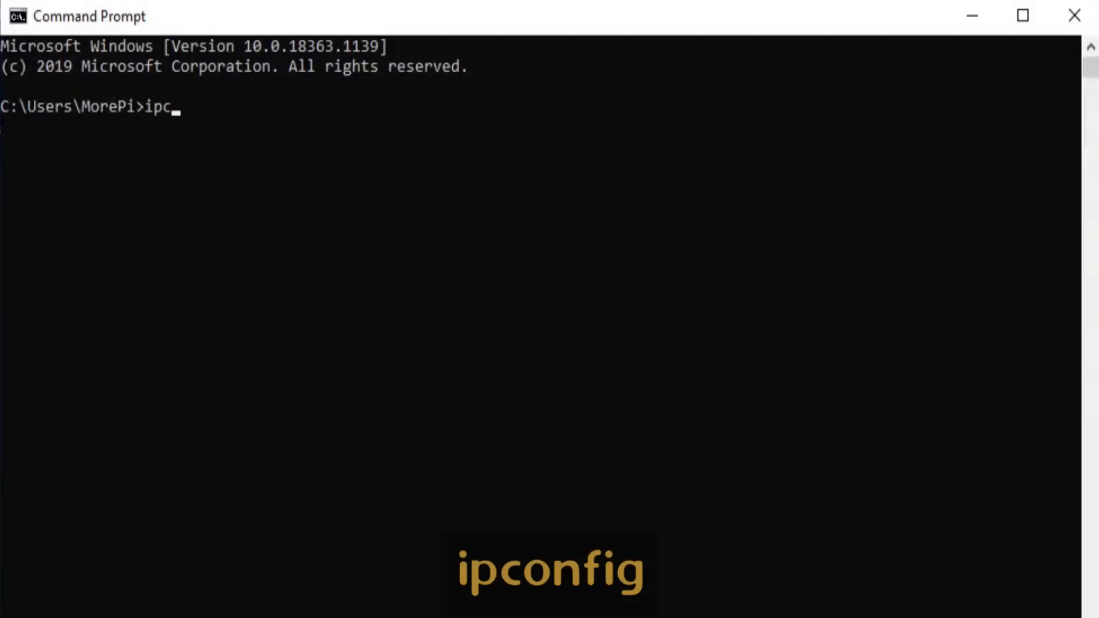
{"action": "key", "text": "Return"}
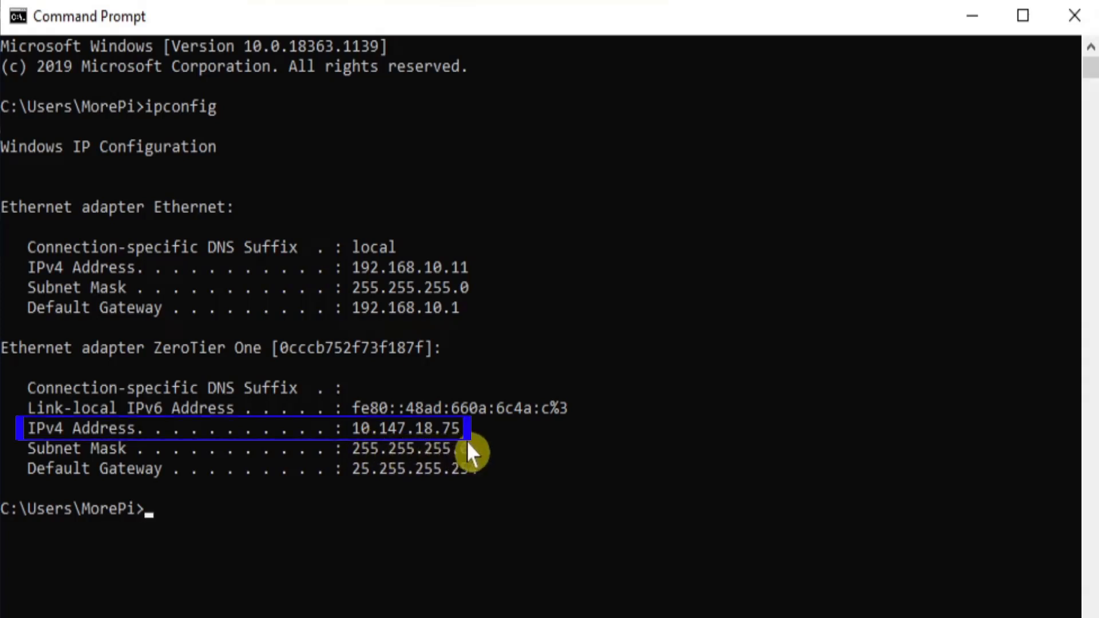
{"action": "left_click", "coordinate": [1074, 15]}
{"action": "left_click", "coordinate": [295, 606]}
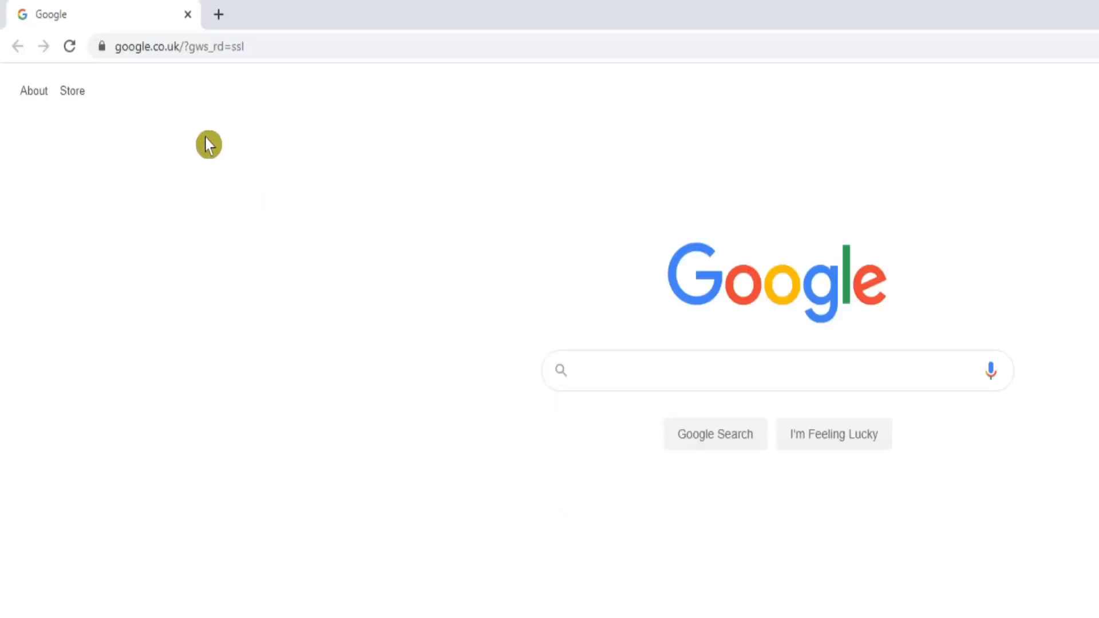
Step: Load Nextcloud in Chrome at 10.147.18.50 to reach its login page
{"action": "left_click", "coordinate": [153, 47]}
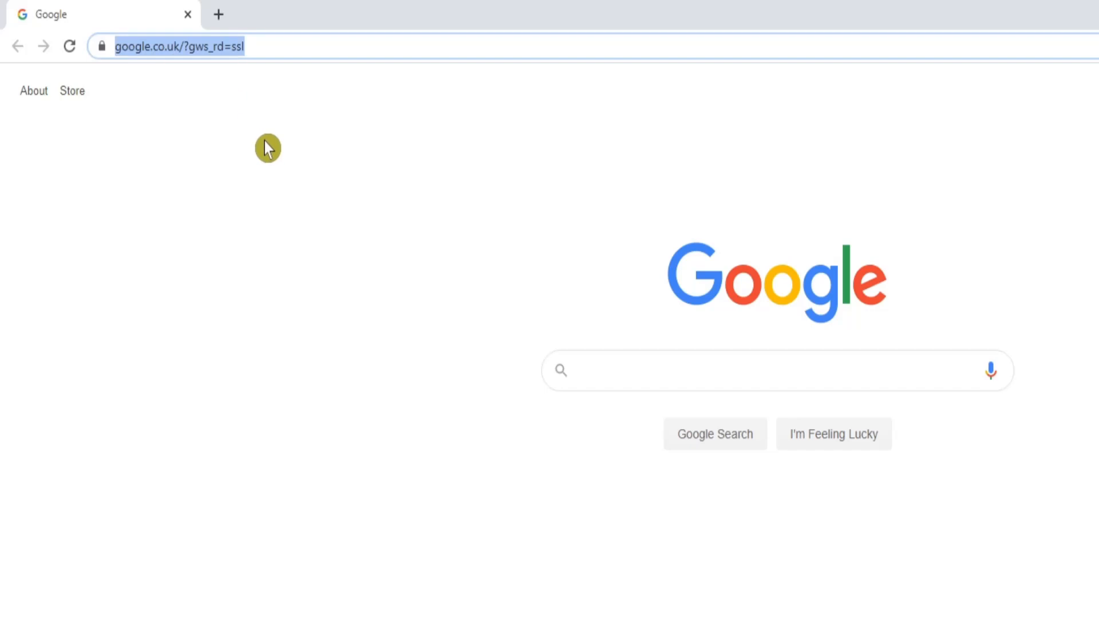
{"action": "type", "text": "10"}
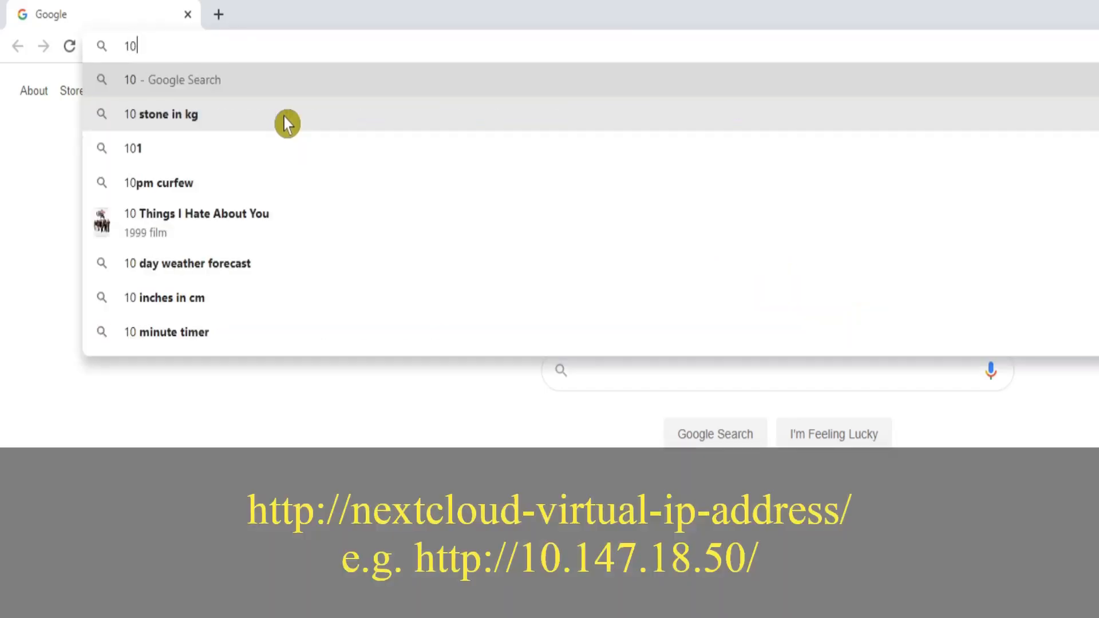
{"action": "type", "text": ".147.18."}
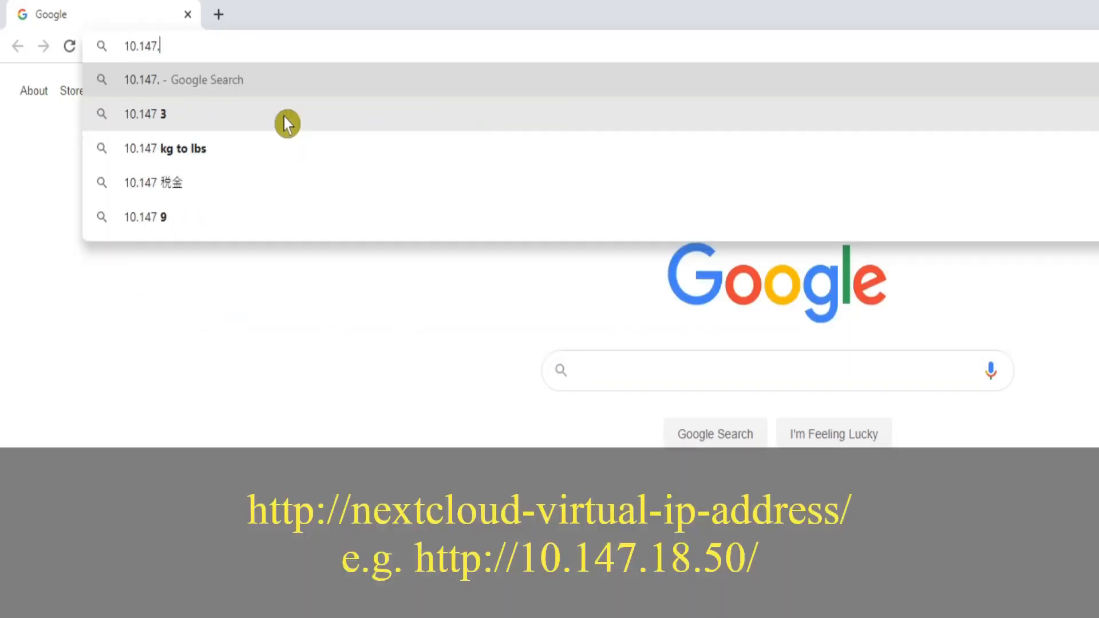
{"action": "type", "text": "50"}
{"action": "key", "text": "Return"}
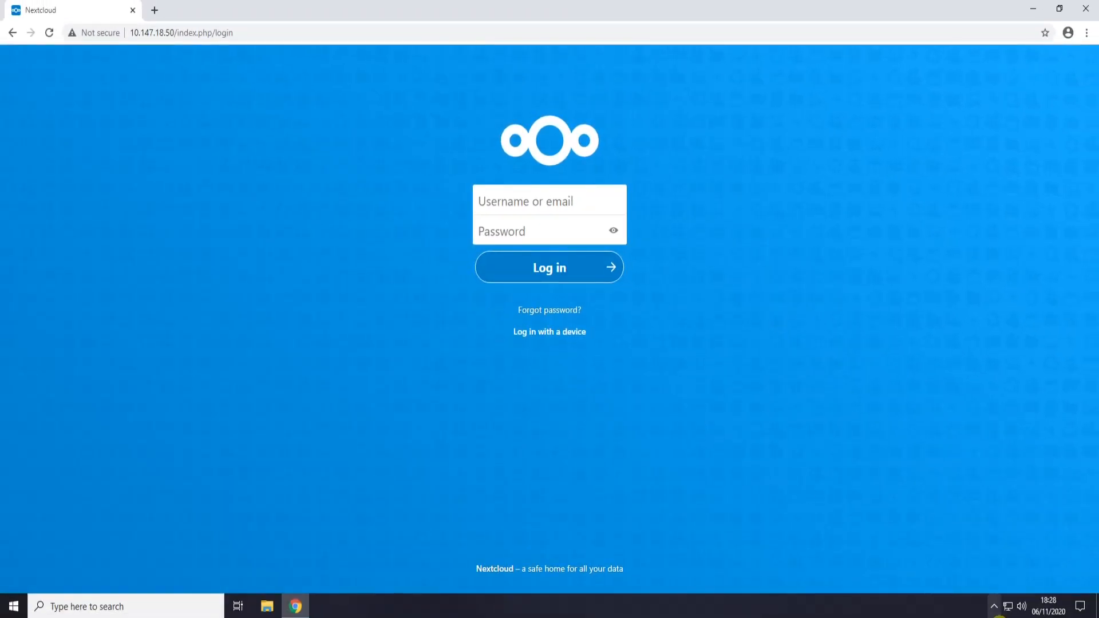
Step: Launch ZeroTier One from the Start menu and show its tray menu listing network bytemypi
{"action": "left_click", "coordinate": [998, 610]}
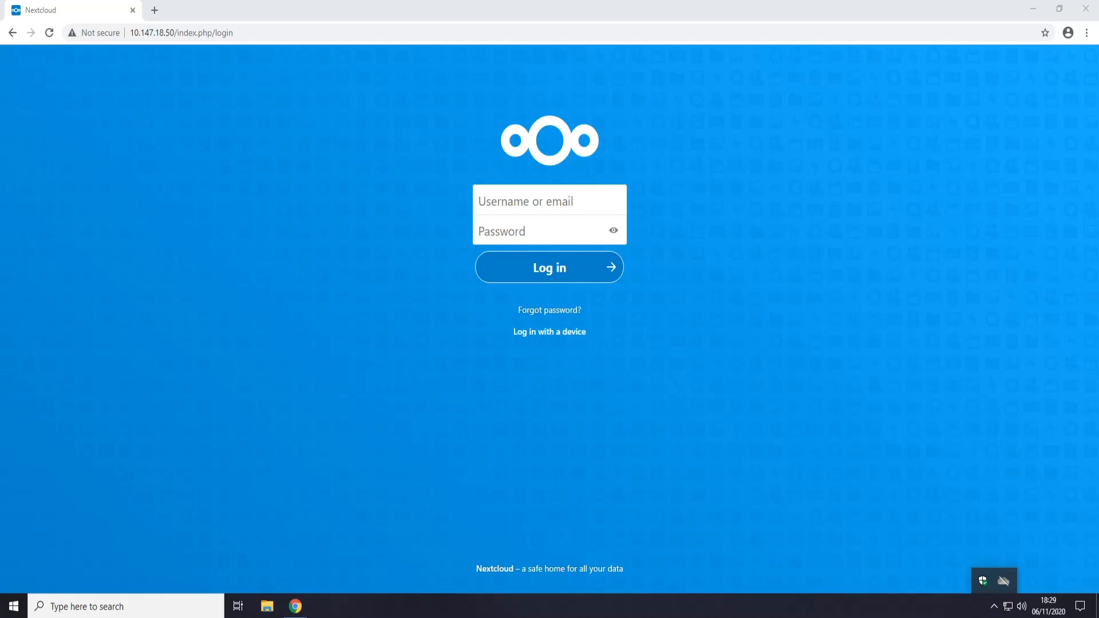
{"action": "left_click", "coordinate": [15, 610]}
{"action": "type", "text": "zerotier"}
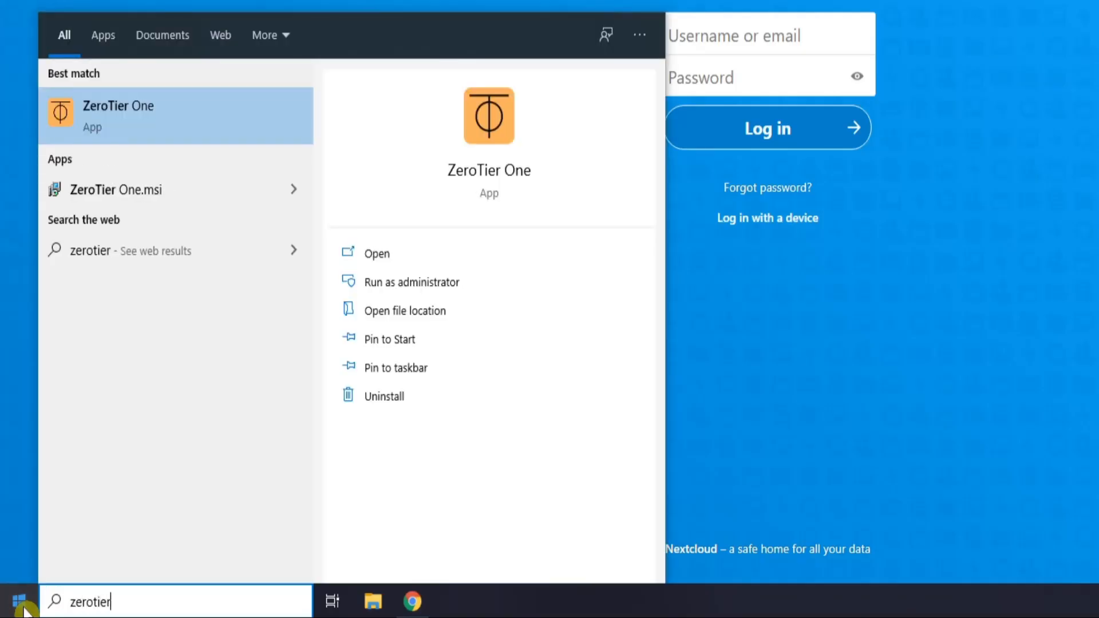
{"action": "left_click", "coordinate": [118, 105]}
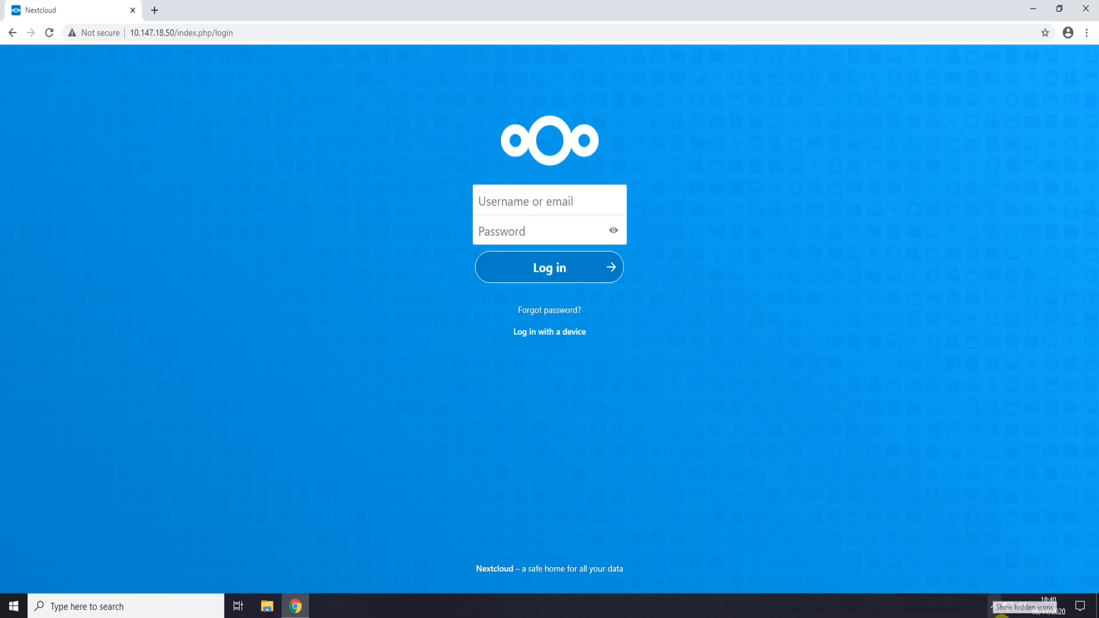
{"action": "left_click", "coordinate": [994, 606]}
{"action": "left_click", "coordinate": [991, 589]}
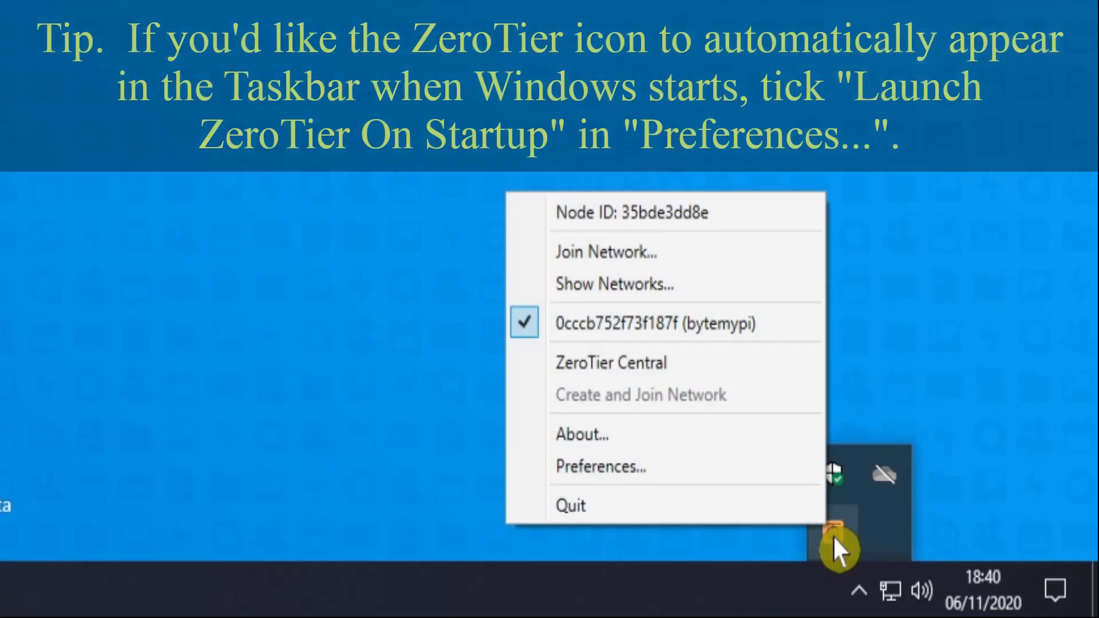
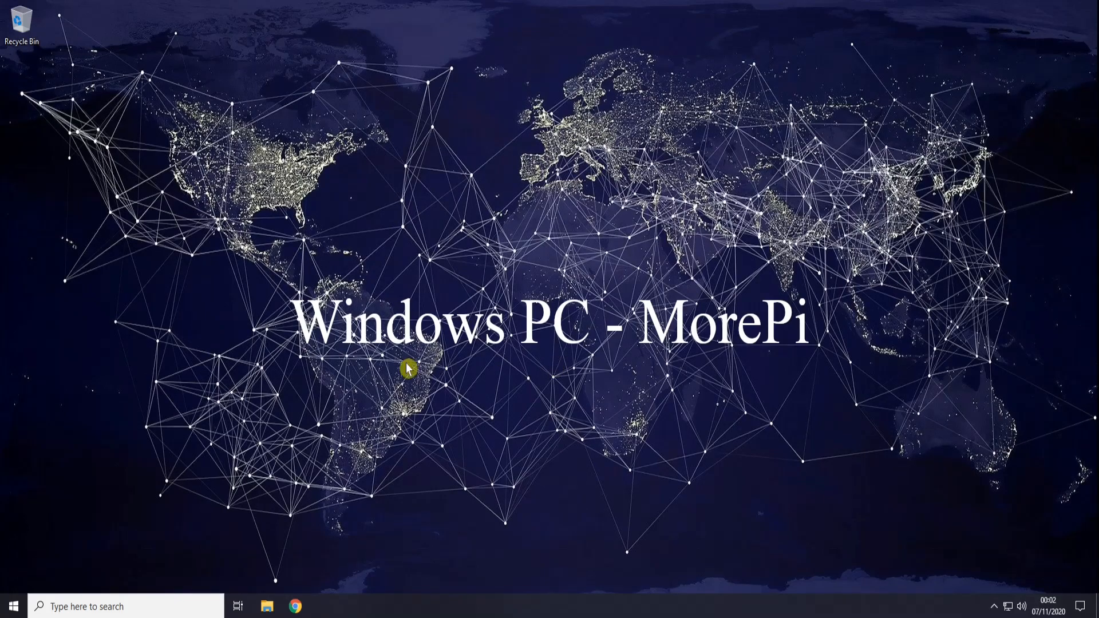
Step: Switch Enable Remote Desktop on under Settings > System > Remote Desktop, confirm, and close Settings
{"action": "left_click", "coordinate": [14, 606]}
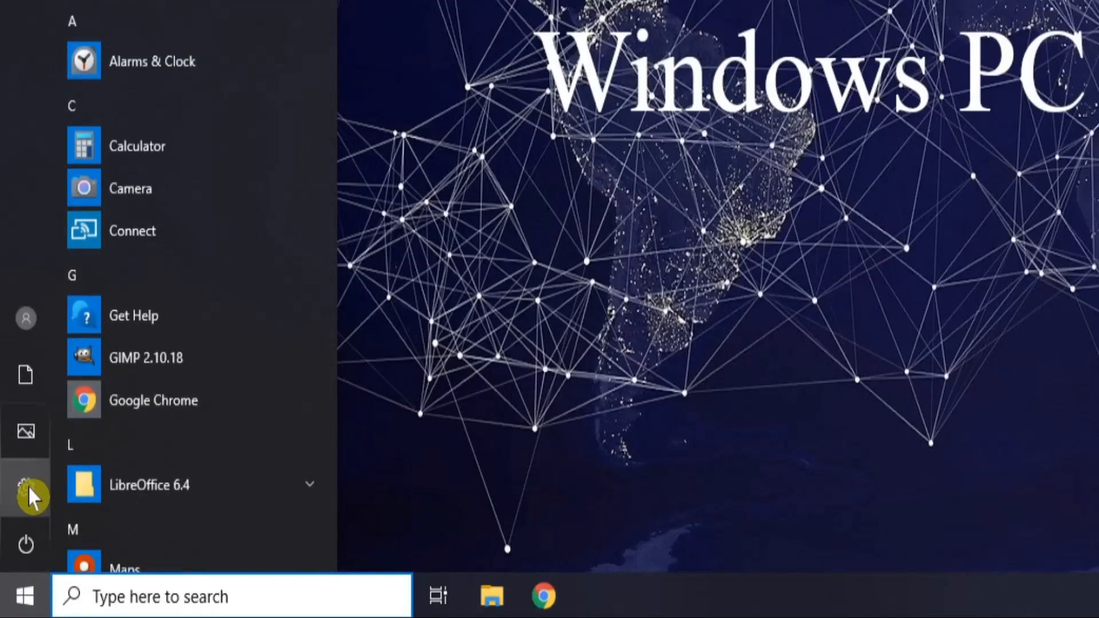
{"action": "left_click", "coordinate": [28, 486]}
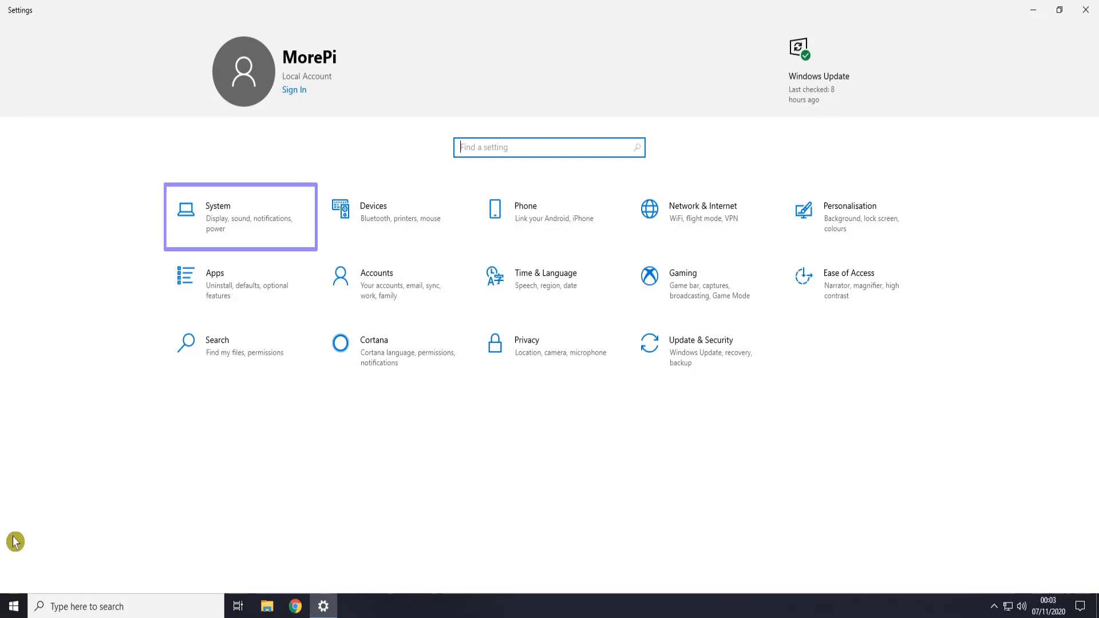
{"action": "left_click", "coordinate": [215, 219]}
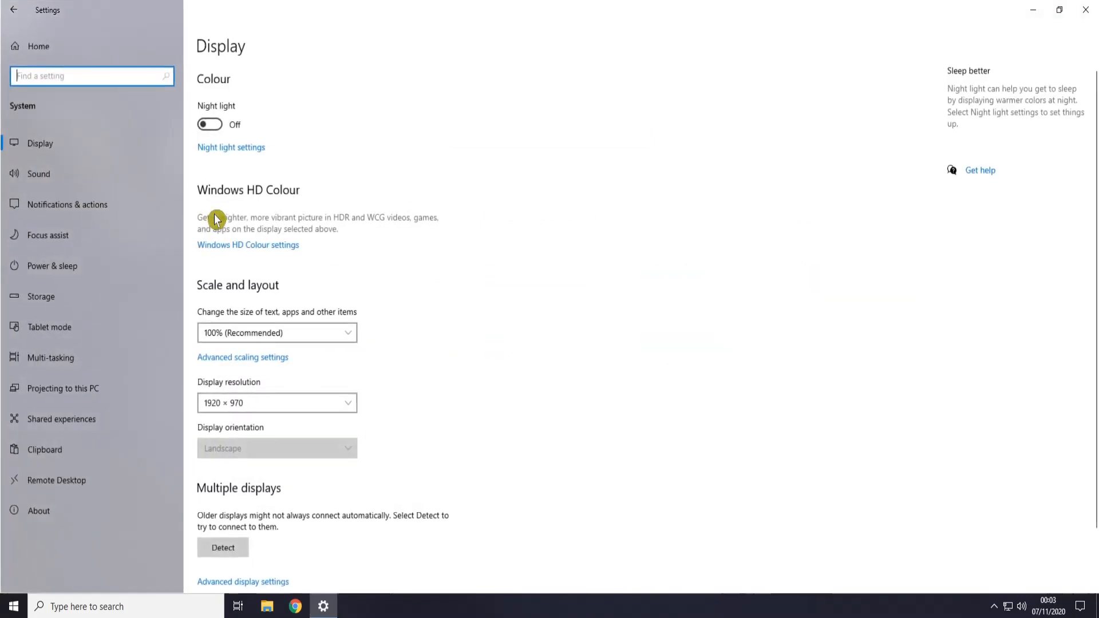
{"action": "left_click", "coordinate": [56, 487]}
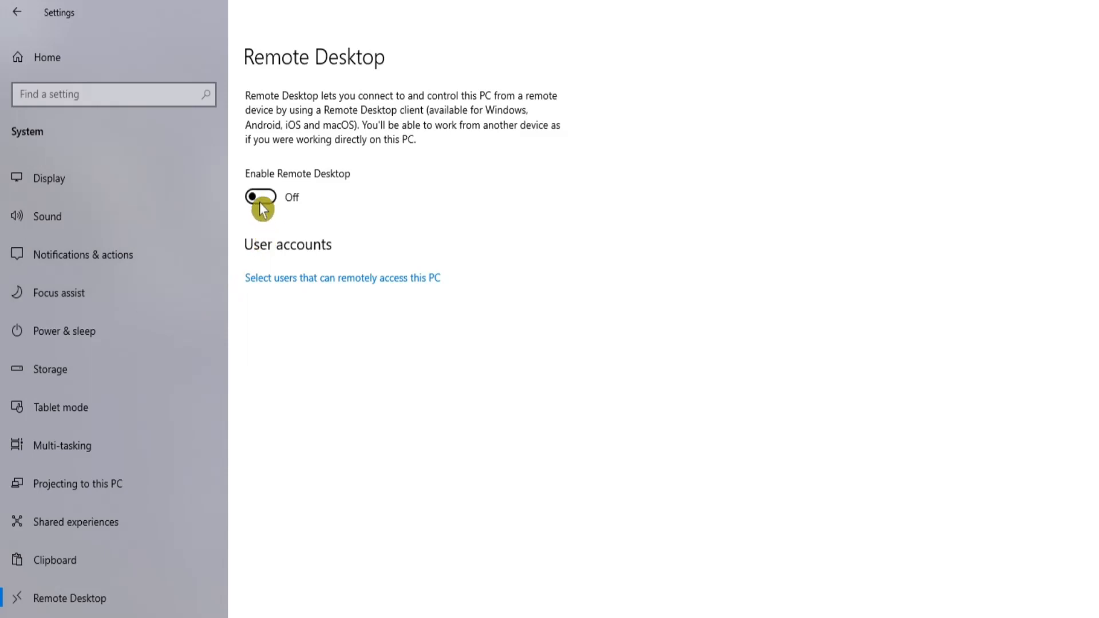
{"action": "left_click", "coordinate": [261, 205]}
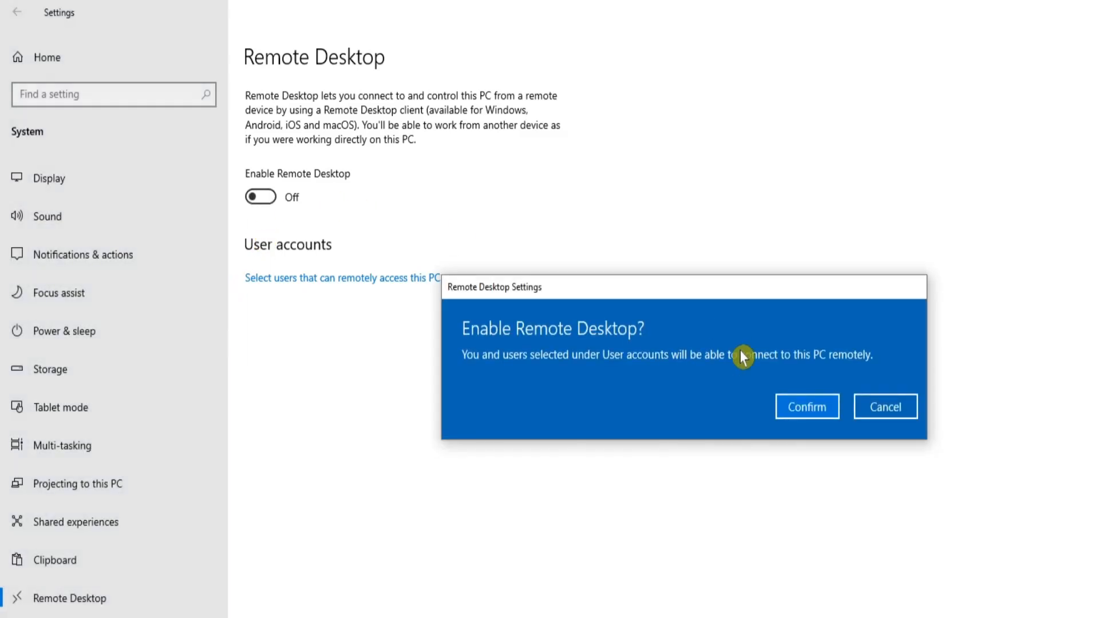
{"action": "left_click", "coordinate": [793, 408]}
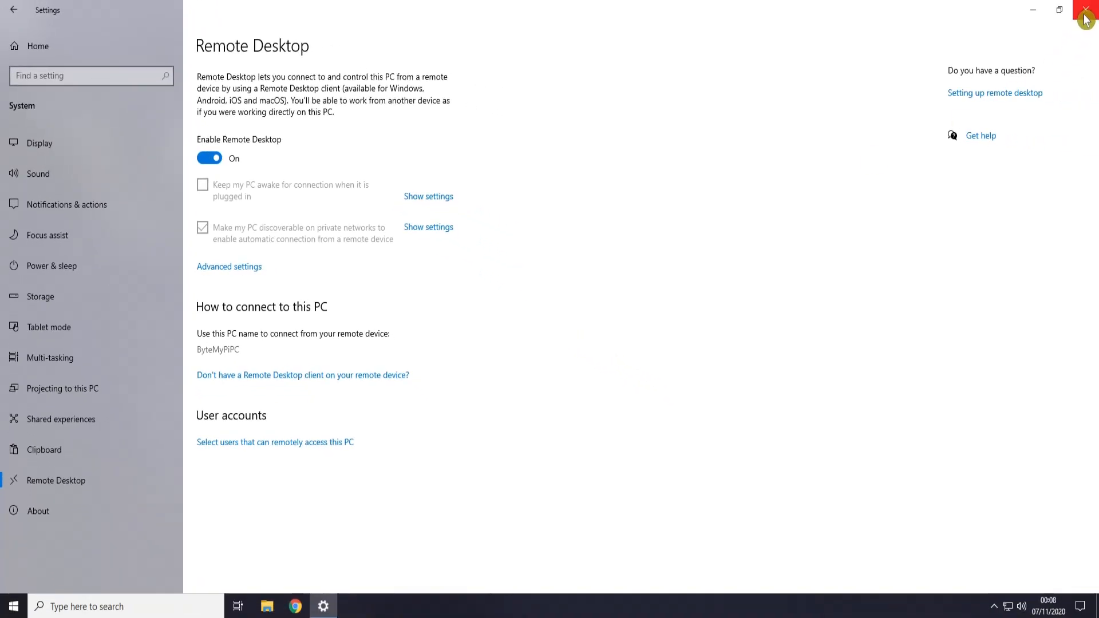
{"action": "left_click", "coordinate": [1085, 10]}
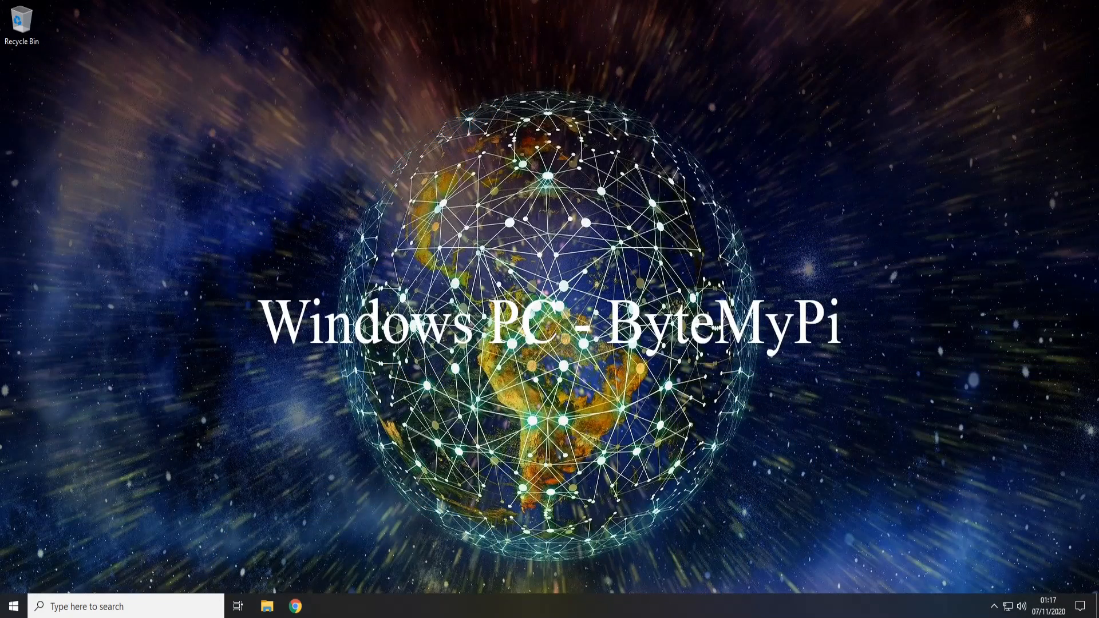
Step: Launch Remote Desktop Connection by searching for 'remote'
{"action": "left_click", "coordinate": [72, 605]}
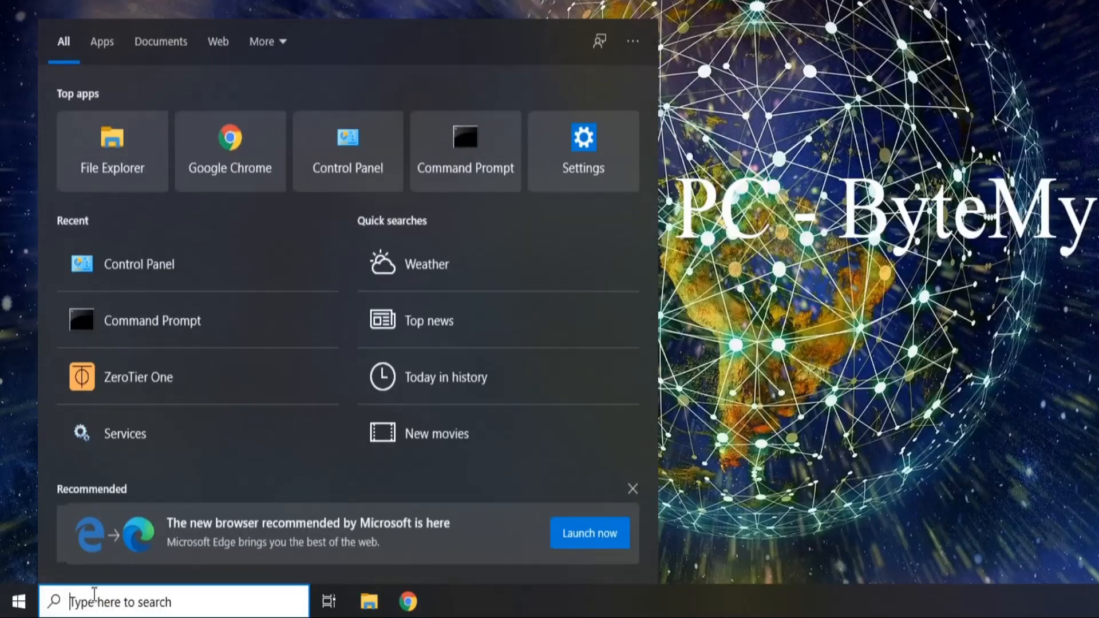
{"action": "type", "text": "remote"}
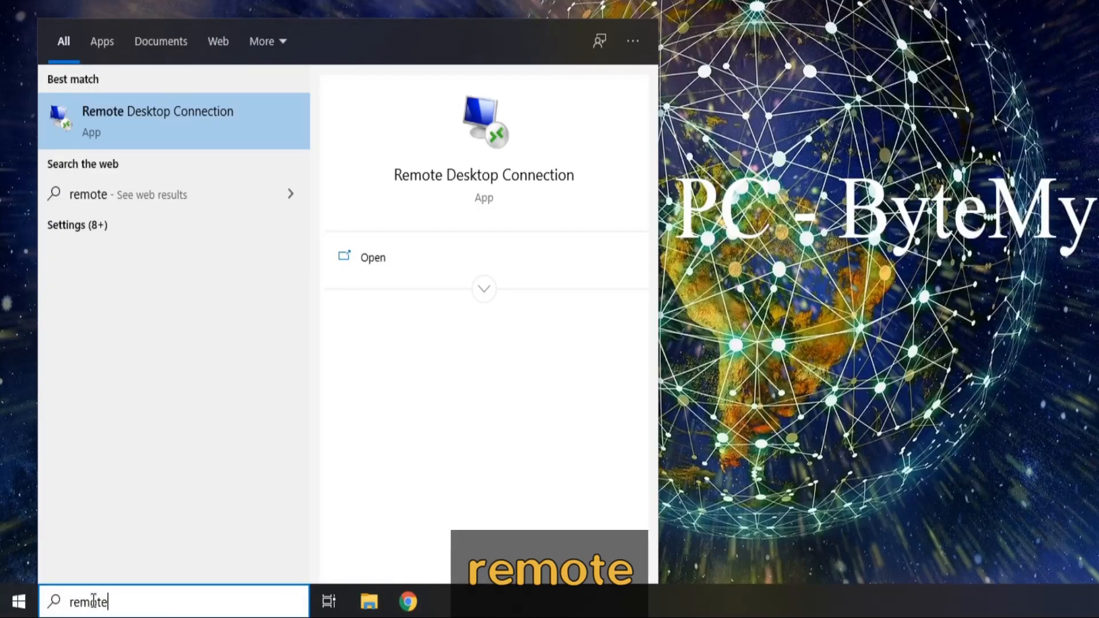
{"action": "left_click", "coordinate": [166, 117]}
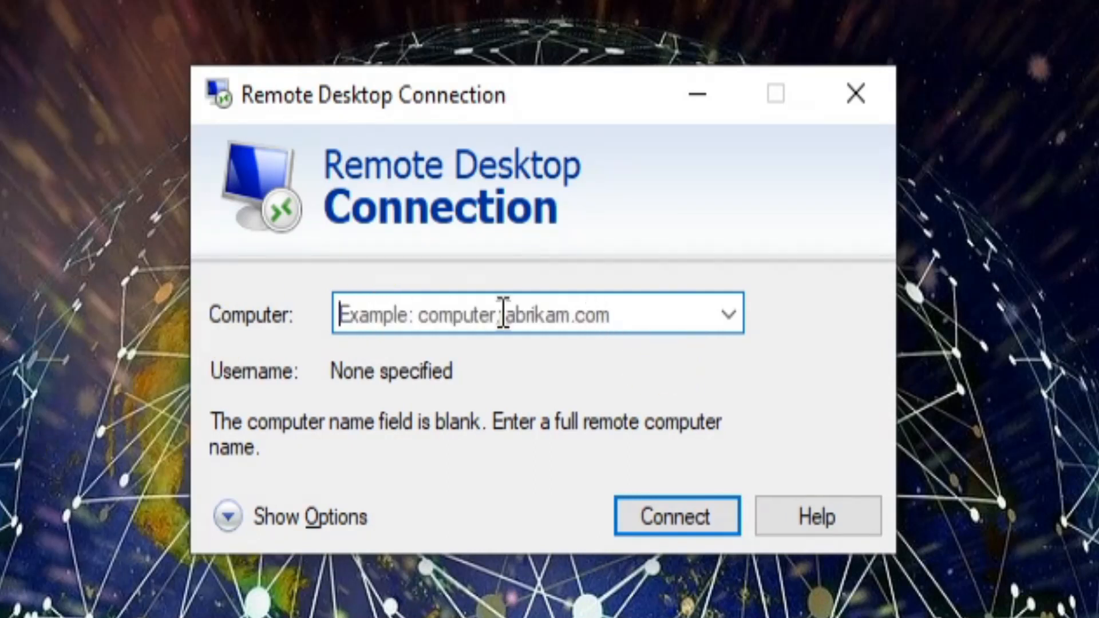
Step: After 192.168.10.11 fails to connect, connect to ZeroTier address 10.147.18.75 instead
{"action": "type", "text": "192.168"}
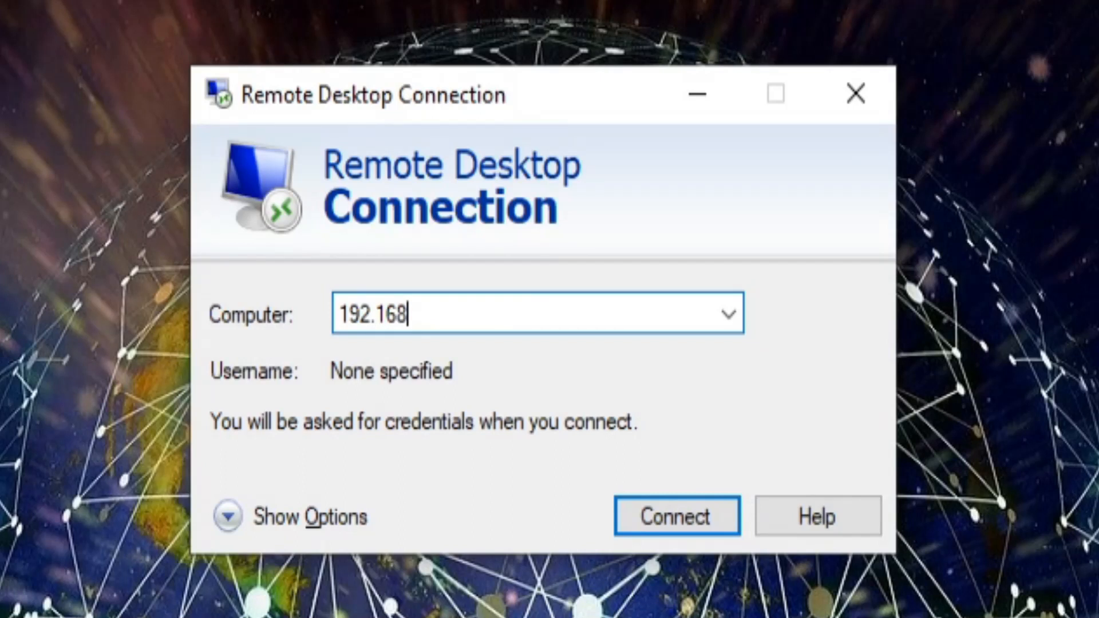
{"action": "type", "text": ".10.11"}
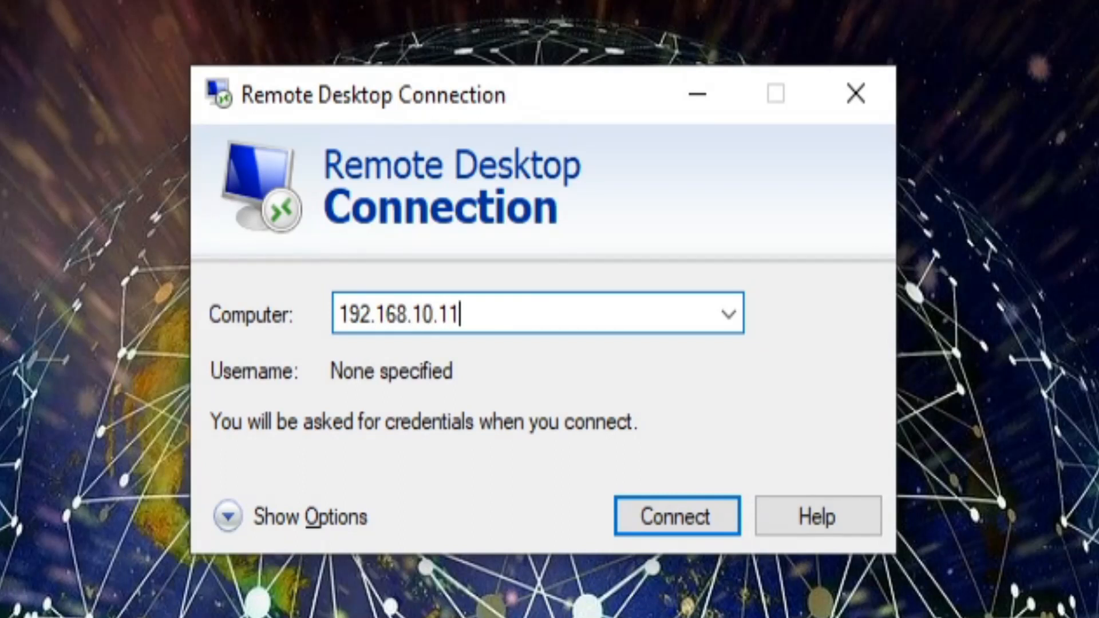
{"action": "left_click", "coordinate": [676, 516]}
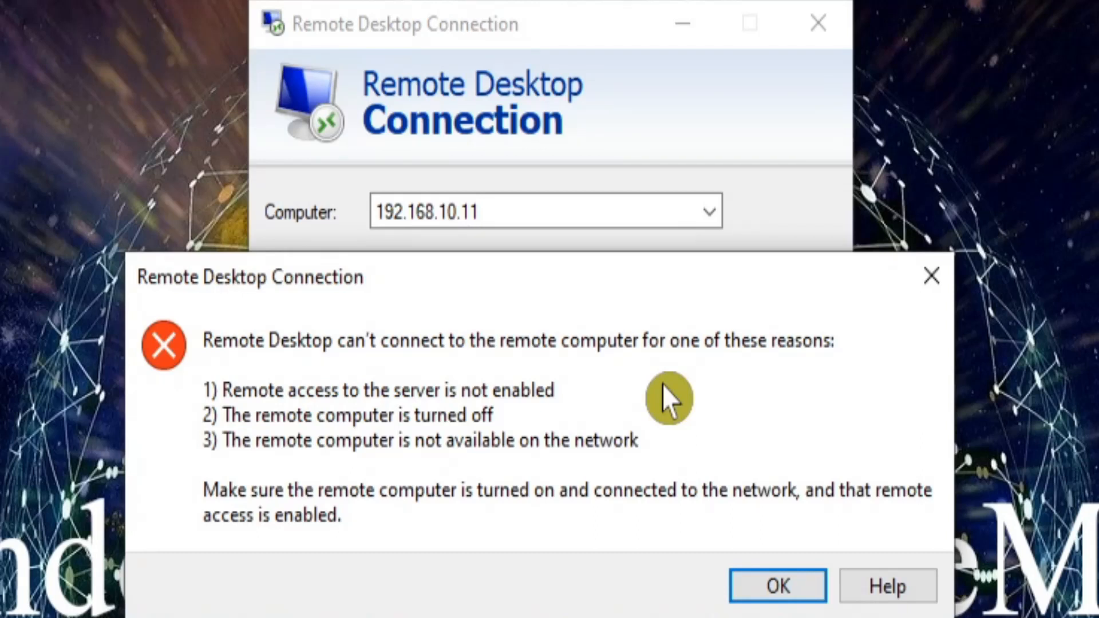
{"action": "left_click", "coordinate": [767, 587]}
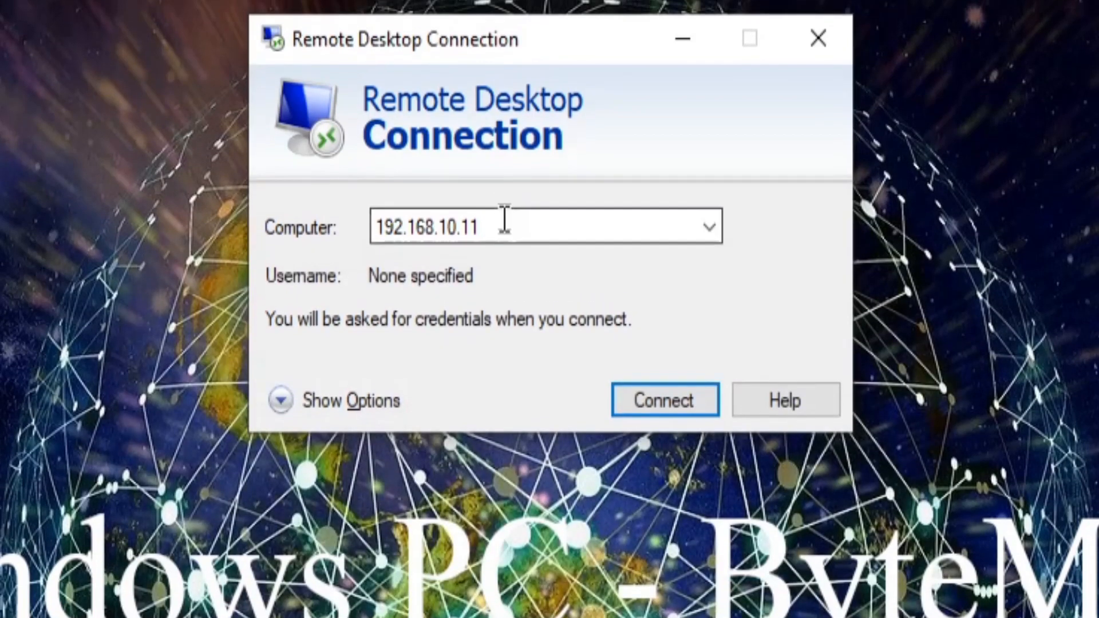
{"action": "double_click", "coordinate": [503, 226]}
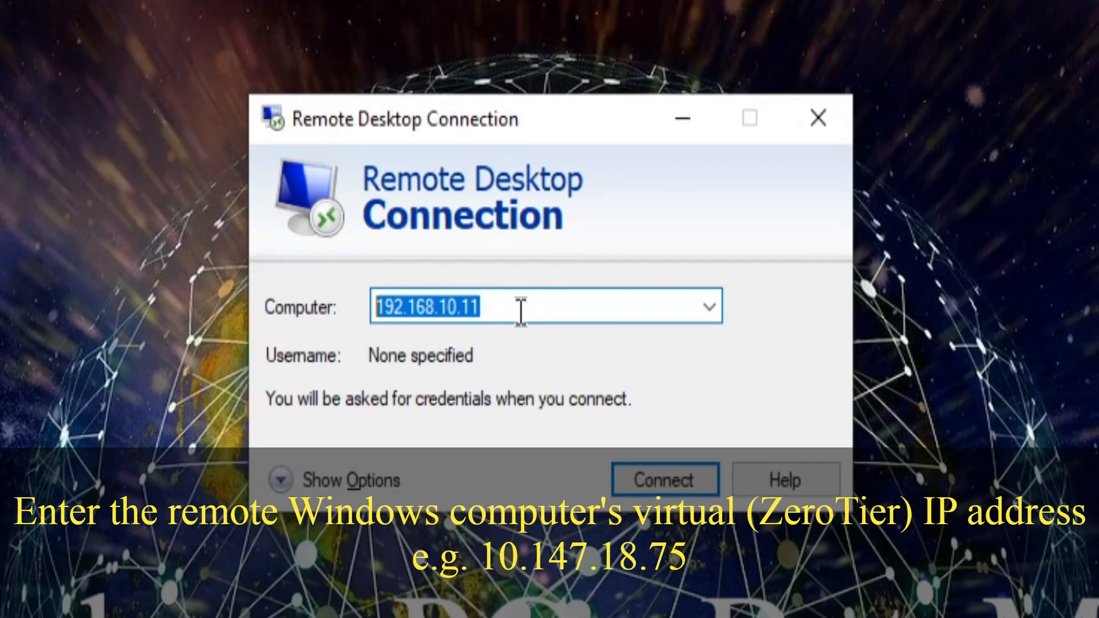
{"action": "type", "text": "10.147.18.75"}
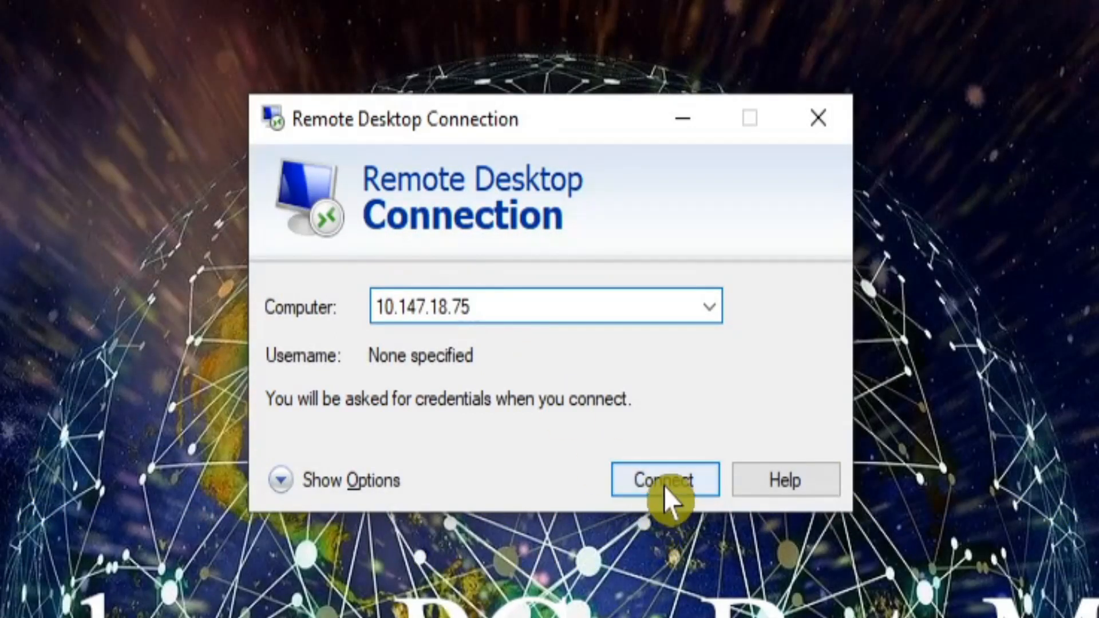
{"action": "left_click", "coordinate": [664, 486]}
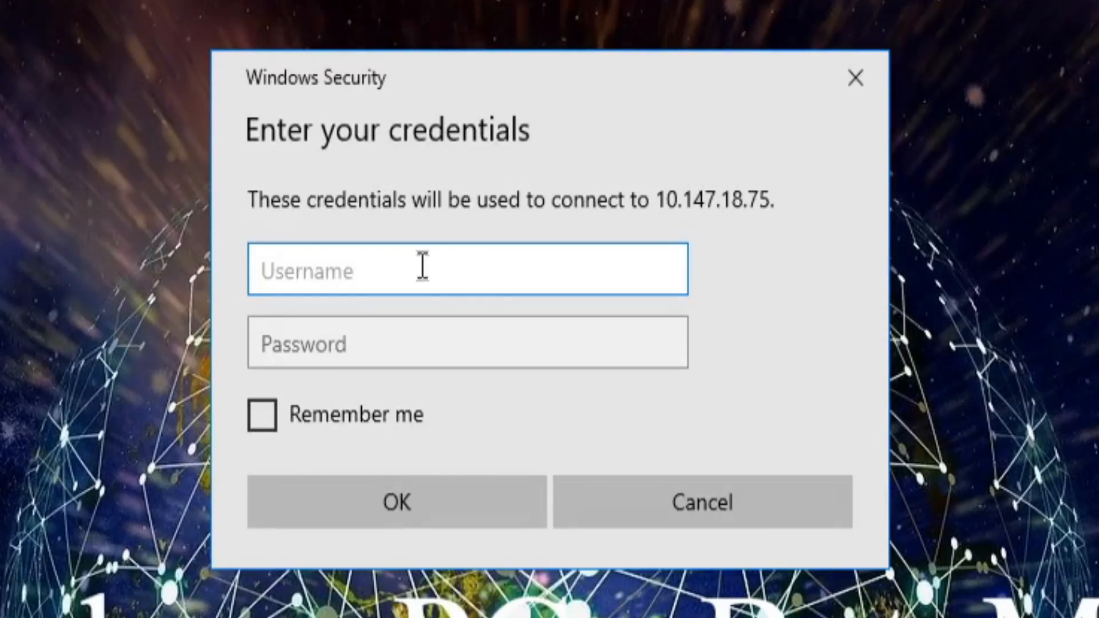
Step: Sign in with the remote account's username and password, and accept the certificate warning
{"action": "type", "text": "morepi"}
{"action": "key", "text": "Tab"}
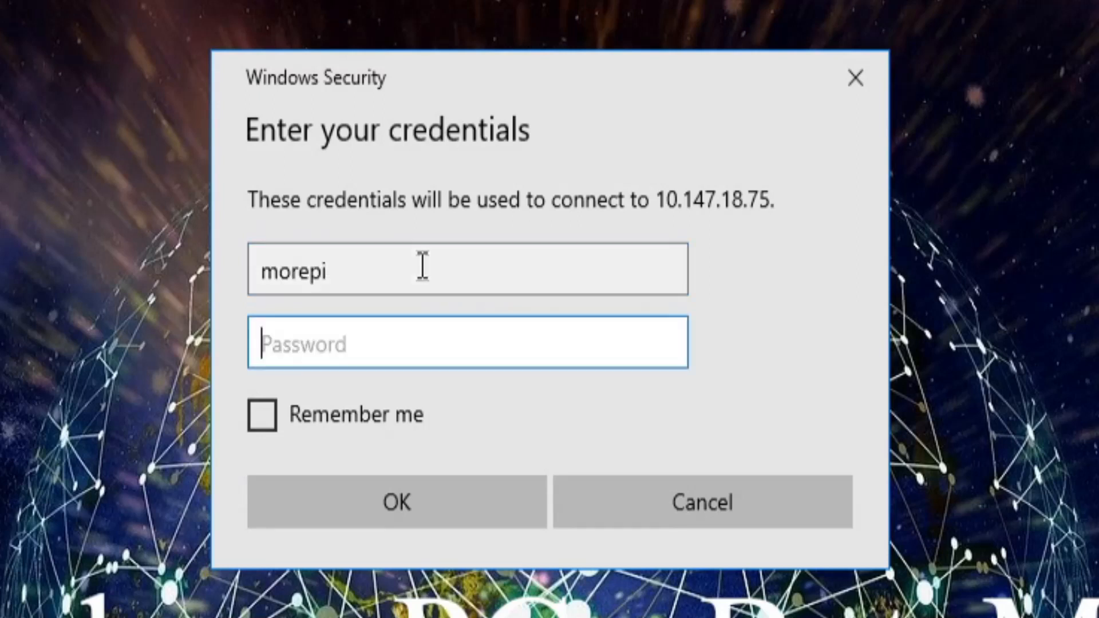
{"action": "type", "text": "•••••••"}
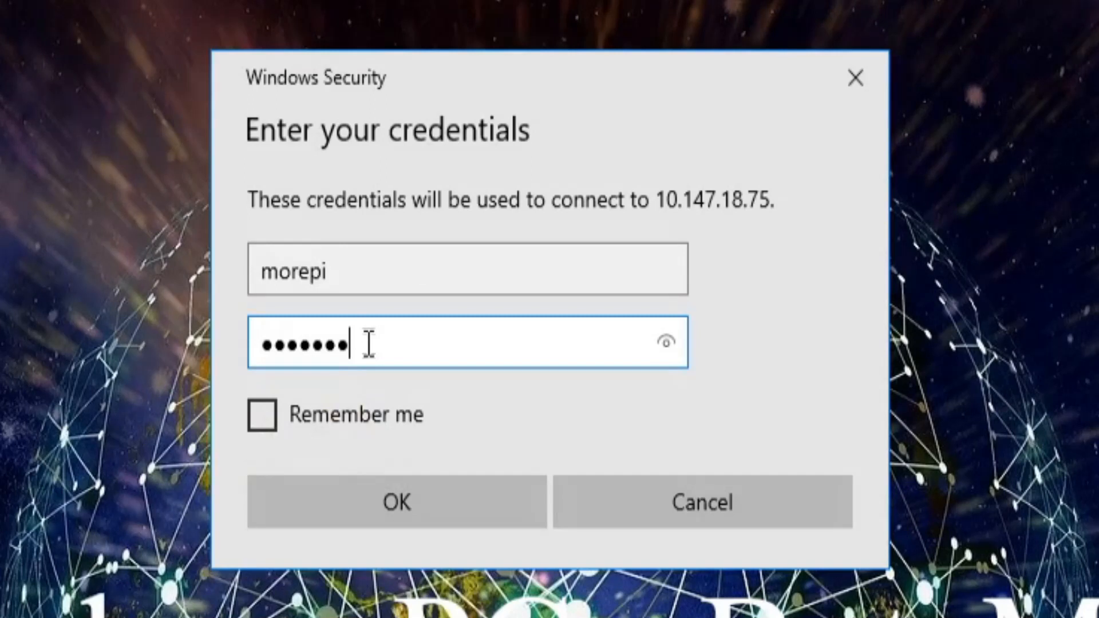
{"action": "left_click", "coordinate": [385, 513]}
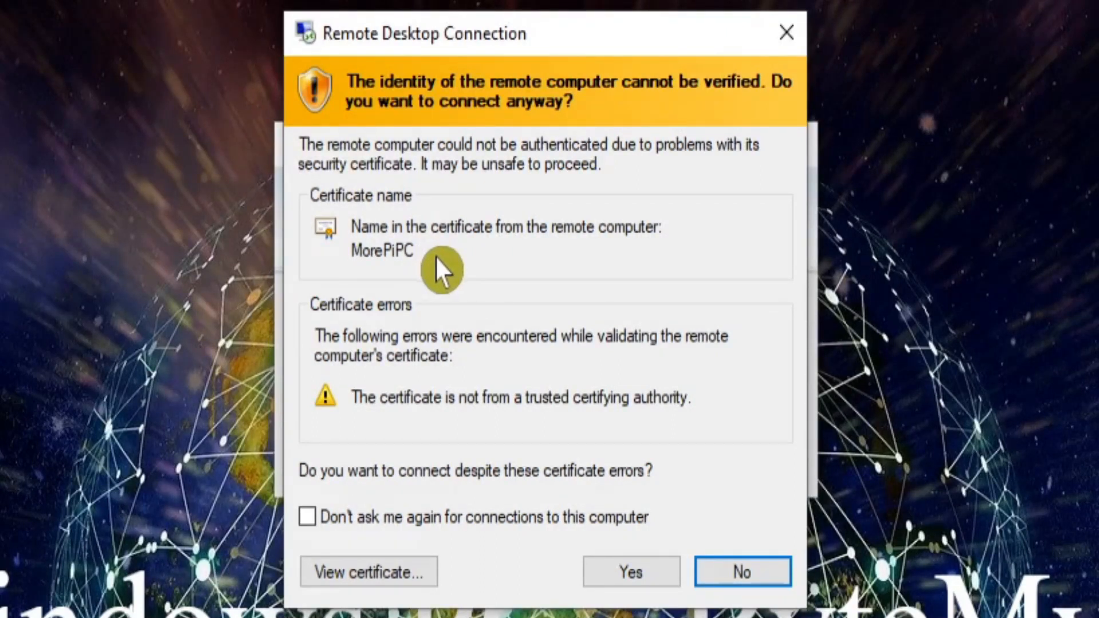
{"action": "left_click", "coordinate": [615, 581]}
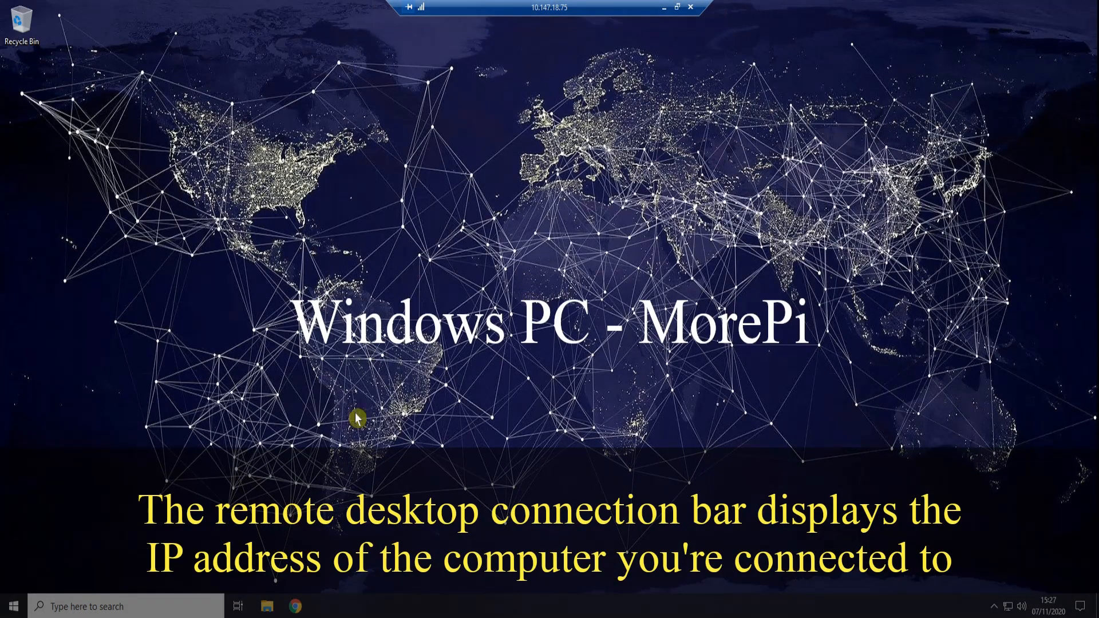
Step: Open and close Chrome and File Explorer on the remote PC, then minimise and restore the session
{"action": "left_click", "coordinate": [295, 606]}
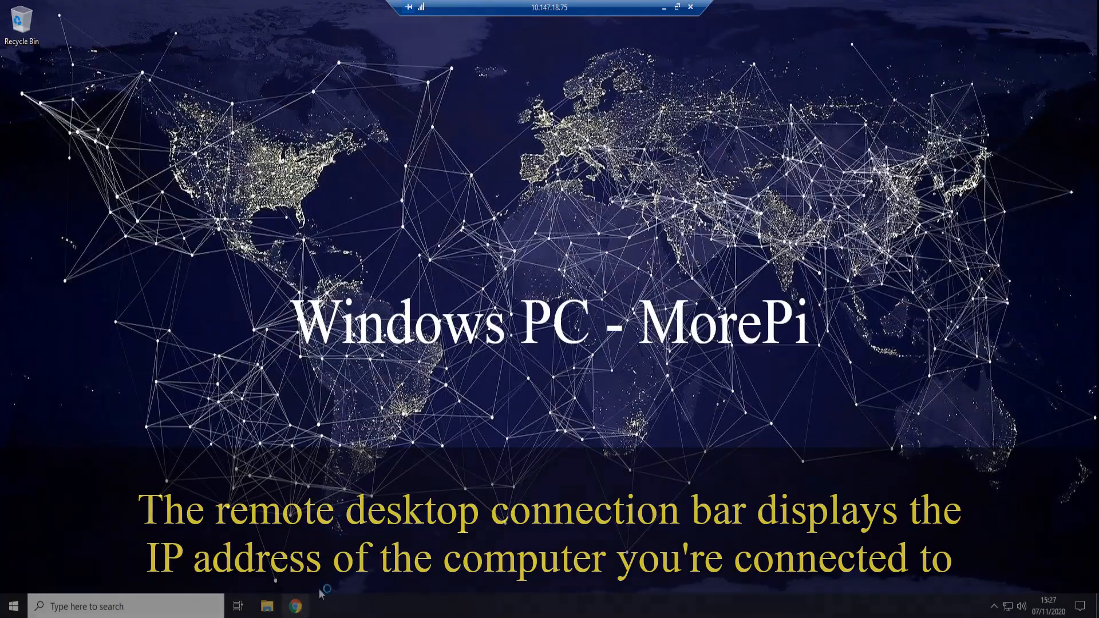
{"action": "left_click", "coordinate": [267, 606]}
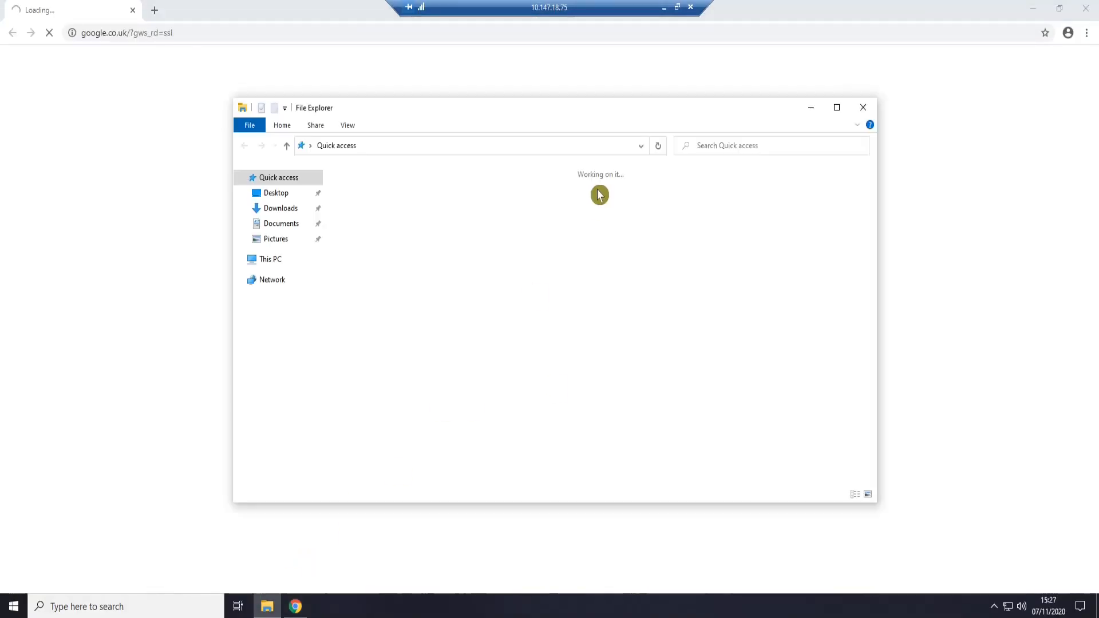
{"action": "left_click_drag", "start_coordinate": [515, 110], "coordinate": [618, 119]}
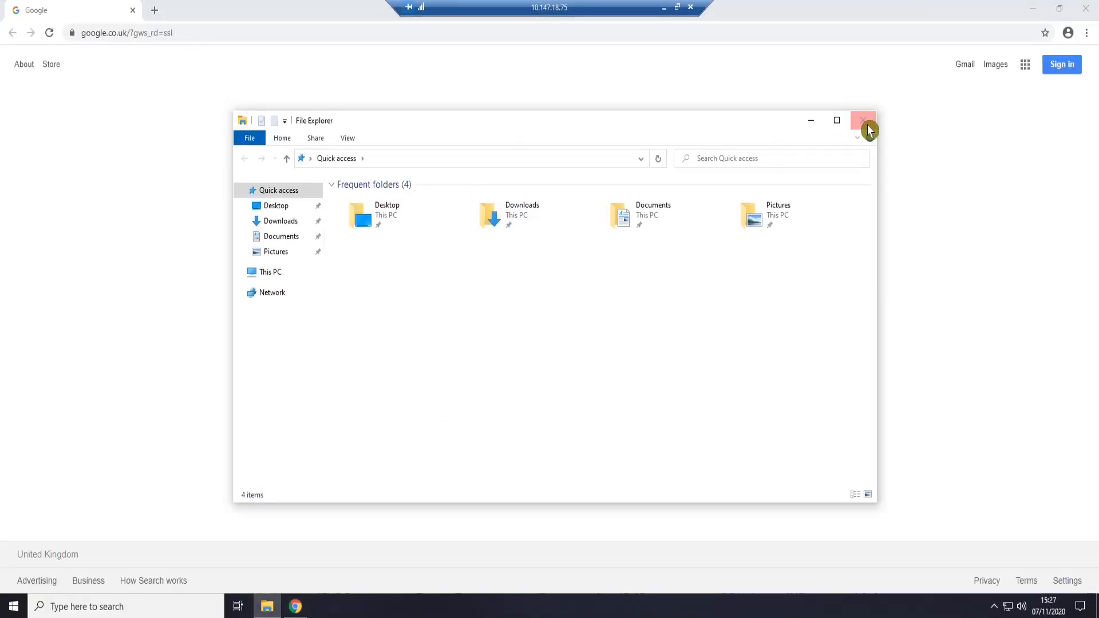
{"action": "left_click", "coordinate": [868, 127]}
{"action": "left_click", "coordinate": [1085, 10]}
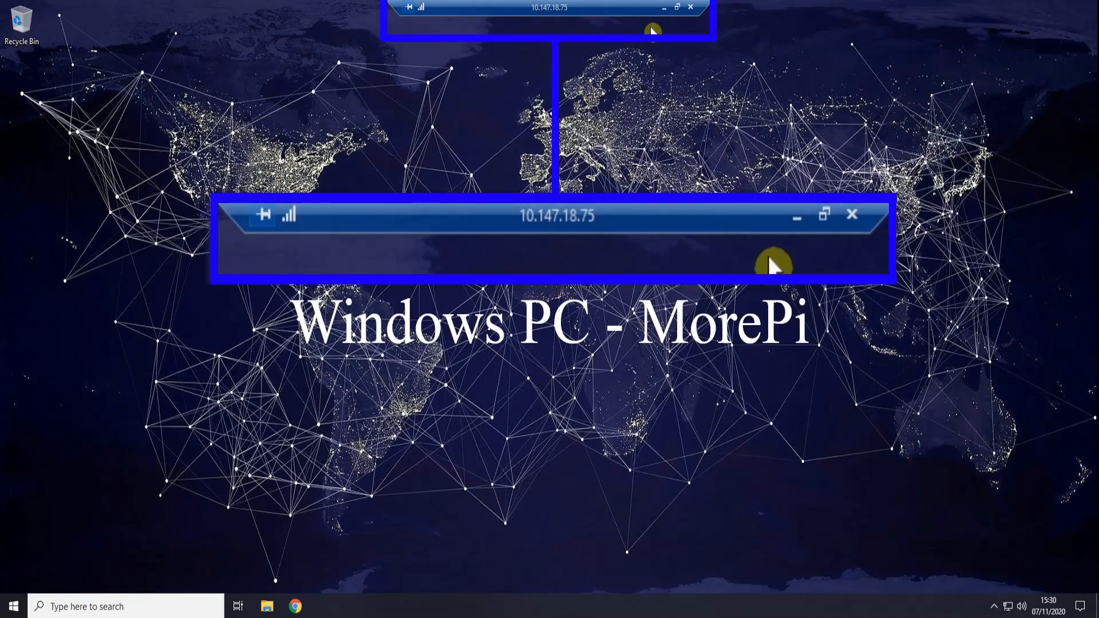
{"action": "left_click", "coordinate": [668, 12]}
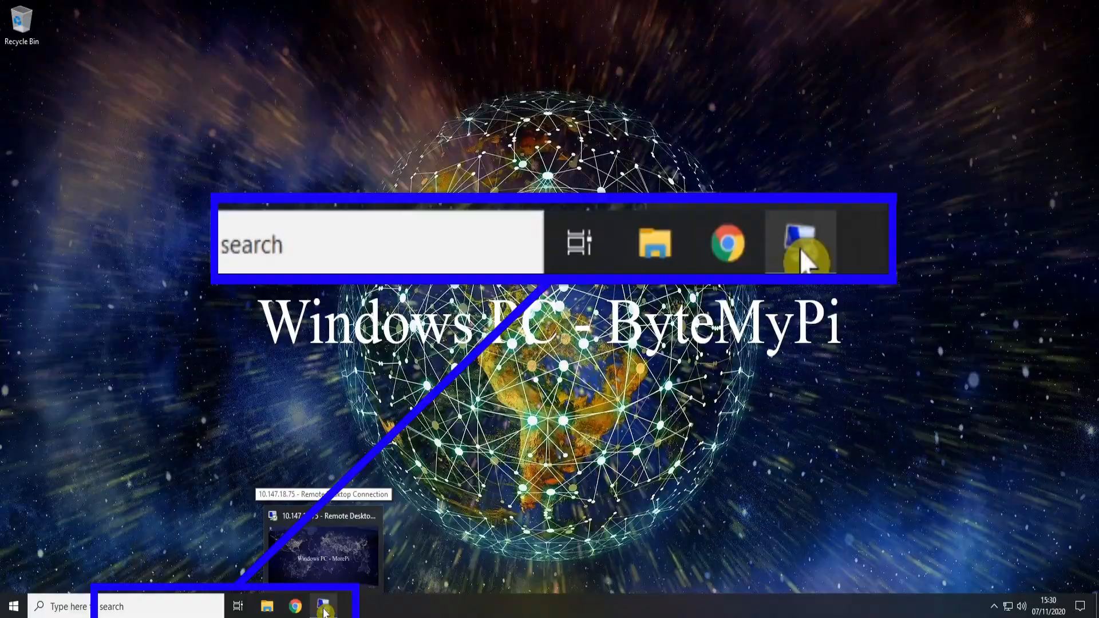
{"action": "left_click", "coordinate": [324, 611]}
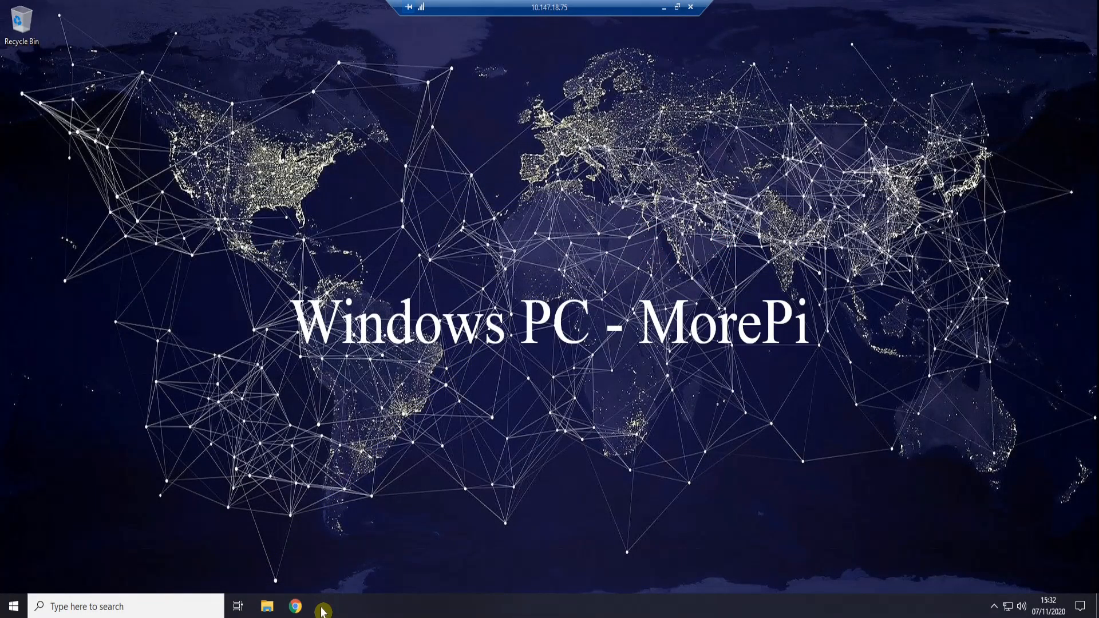
Step: Check the remote PC's account options in the Start menu, then disconnect the session
{"action": "left_click", "coordinate": [14, 606]}
{"action": "mouse_move", "coordinate": [11, 460]}
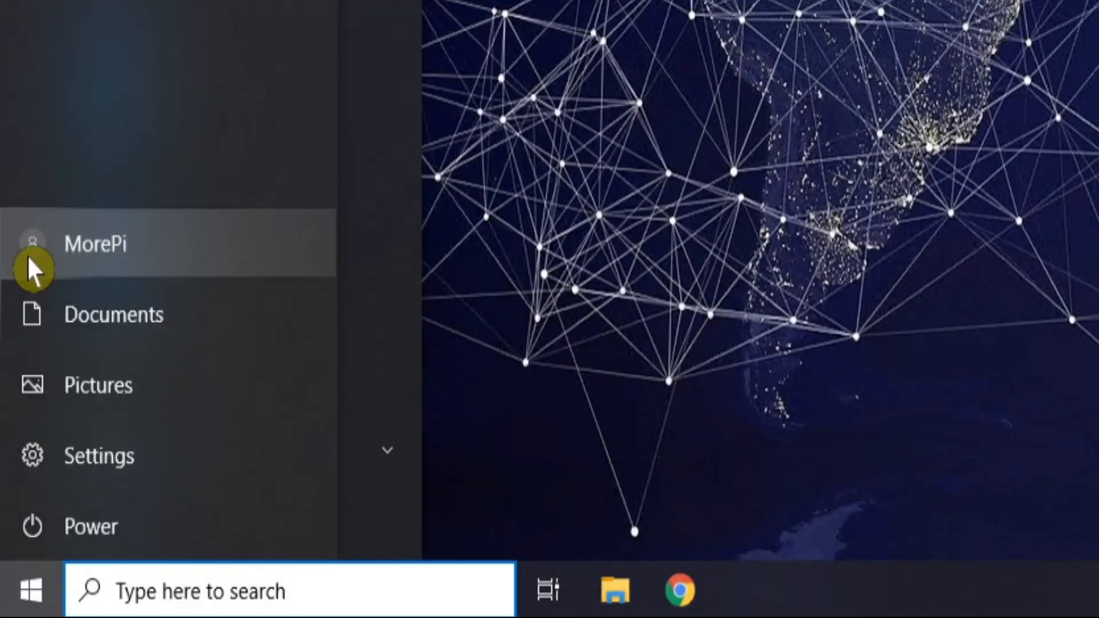
{"action": "left_click", "coordinate": [27, 258]}
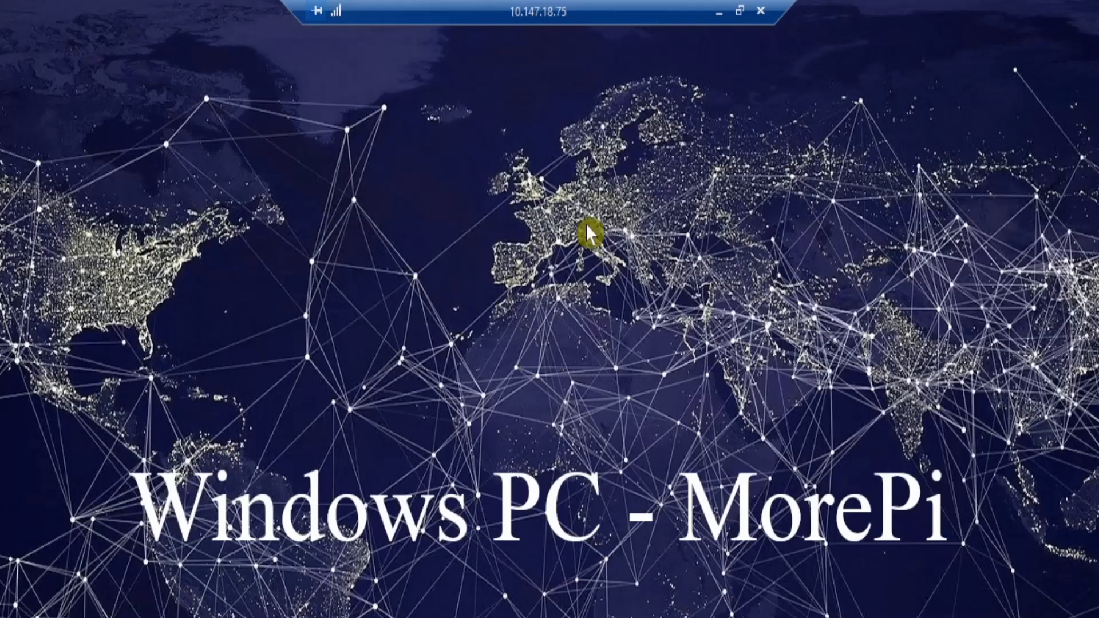
{"action": "left_click", "coordinate": [765, 16]}
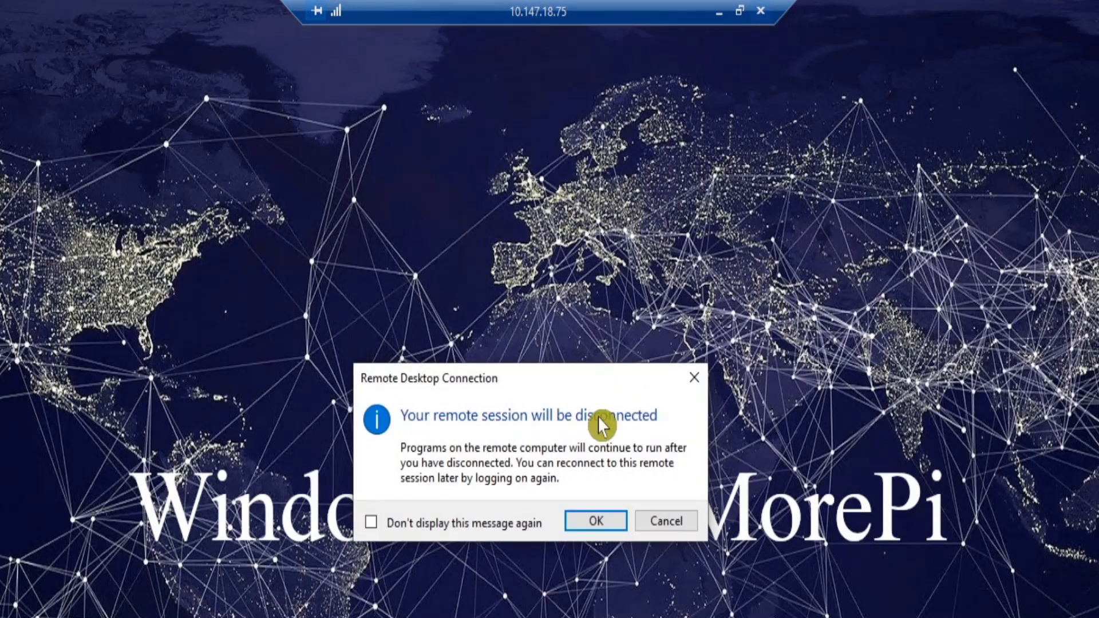
{"action": "left_click", "coordinate": [588, 525]}
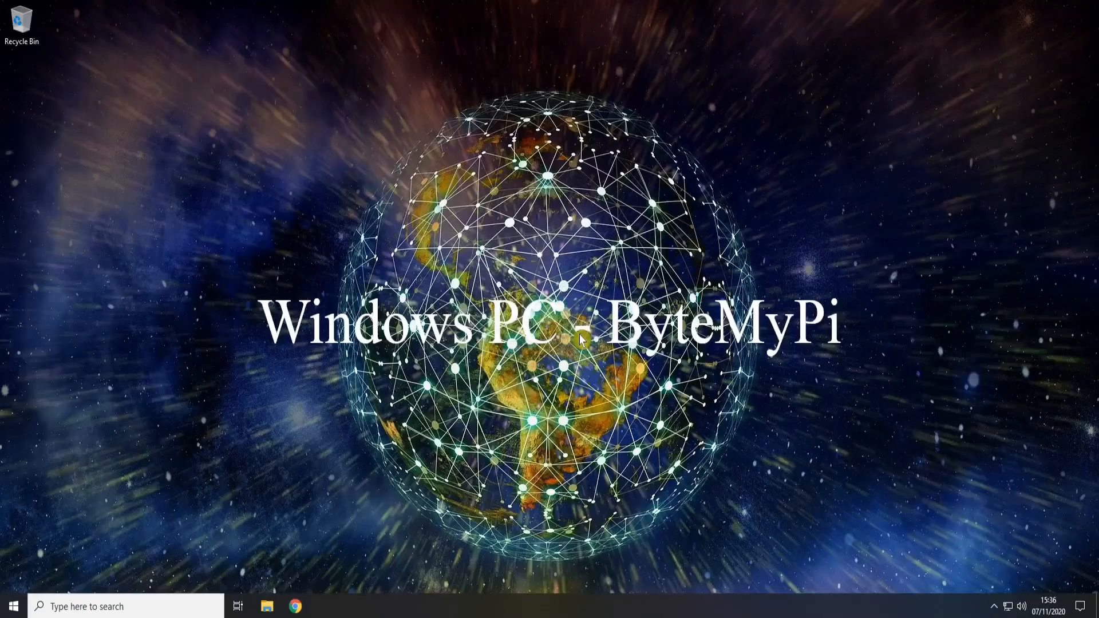
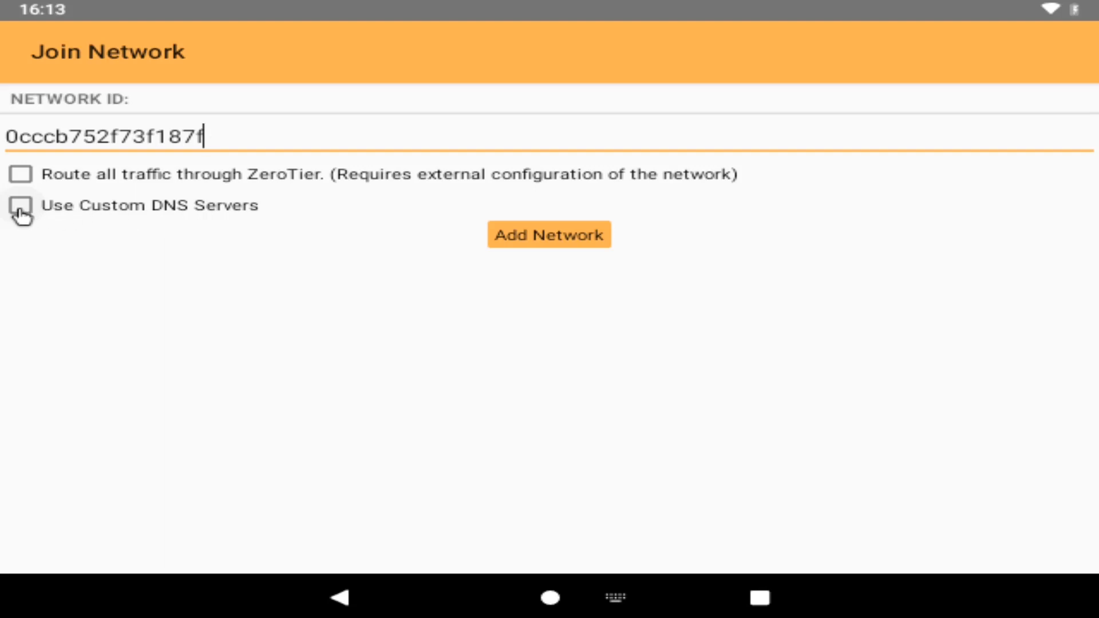
Step: Add the entered network to ZeroTier One's list and bring up its Network Settings
{"action": "left_click", "coordinate": [535, 241]}
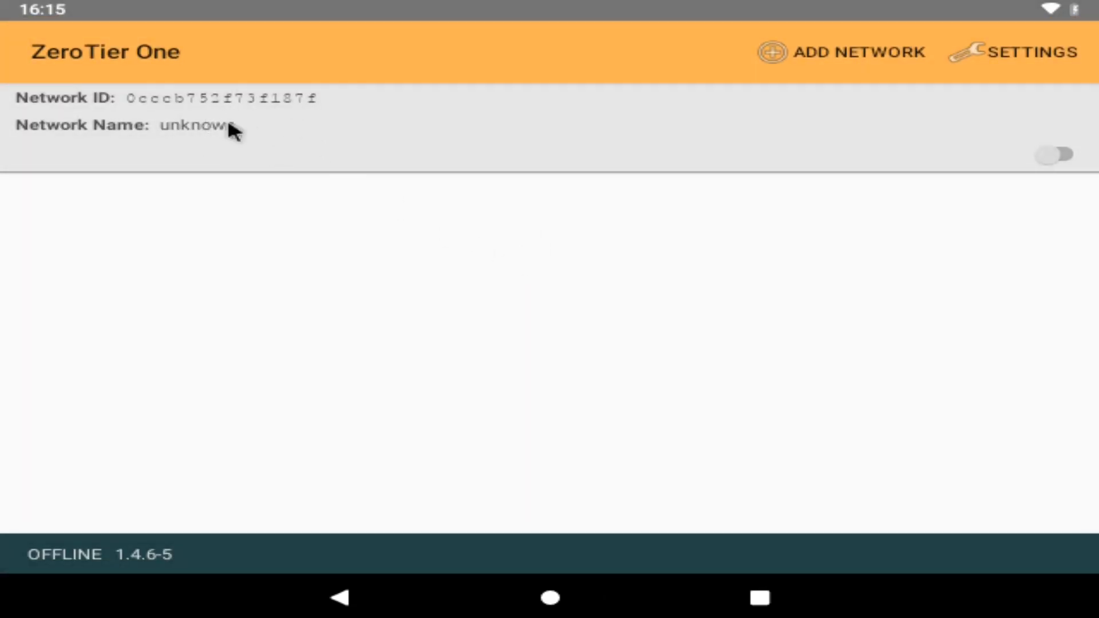
{"action": "left_click", "coordinate": [1024, 50]}
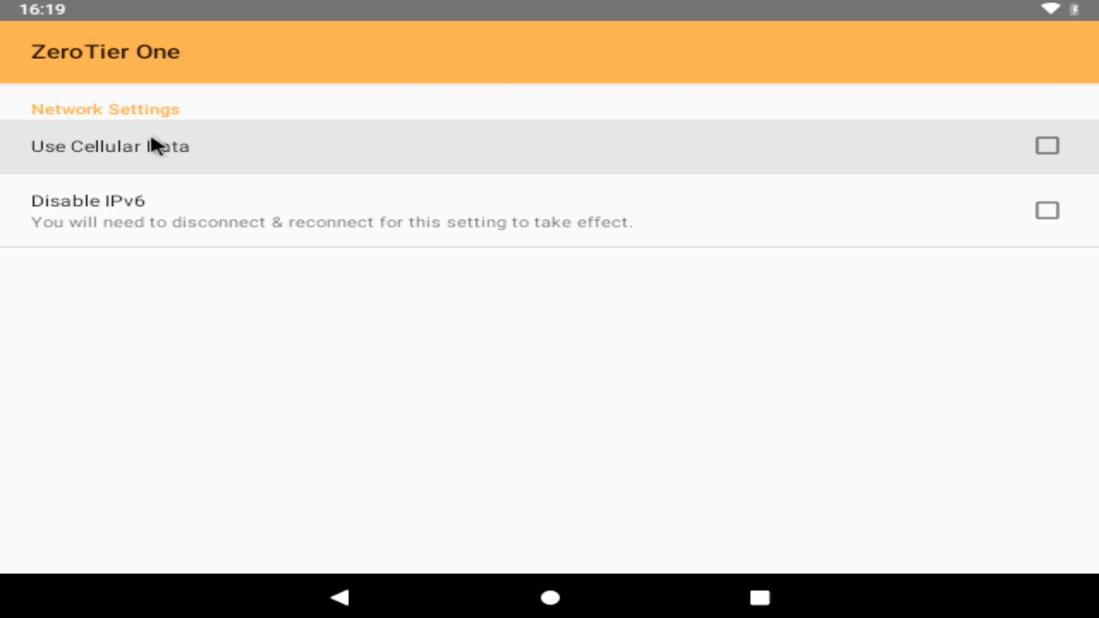
Step: Tick Use Cellular Data, leaving Disable IPv6 unticked, and go back to the network list
{"action": "left_click", "coordinate": [1048, 132]}
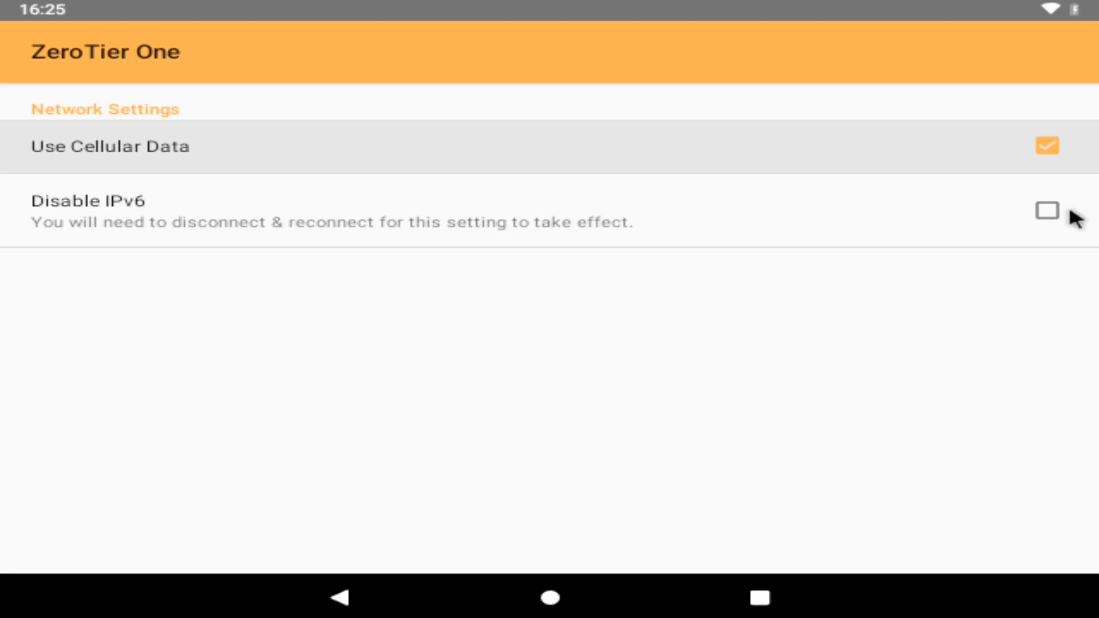
{"action": "left_click", "coordinate": [346, 597]}
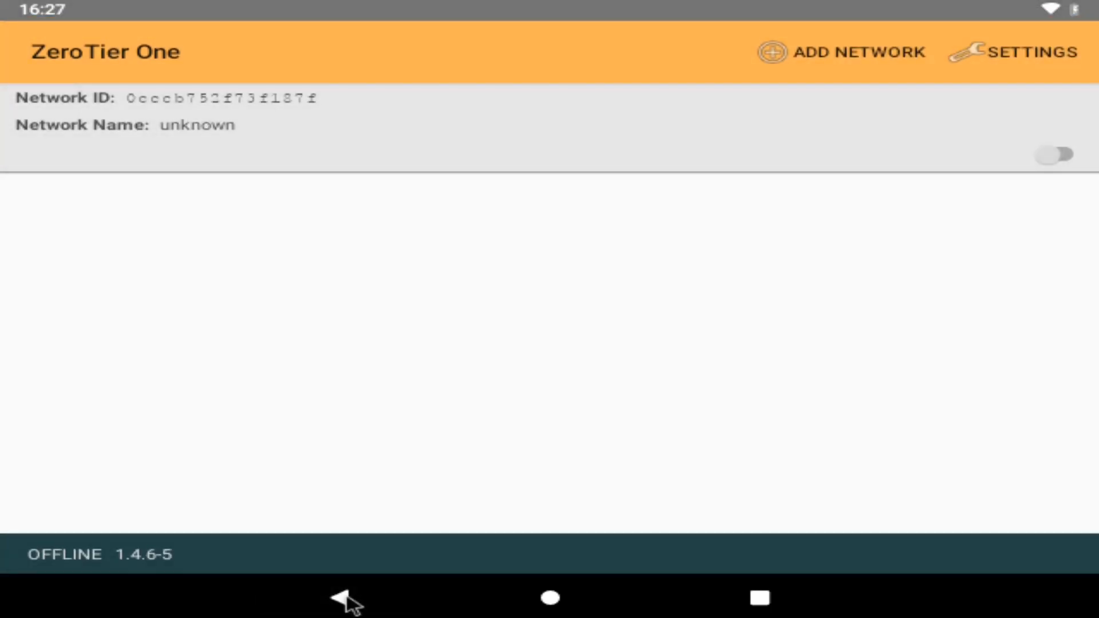
Step: Switch on the joined network and accept the VPN connection request
{"action": "left_click", "coordinate": [1051, 156]}
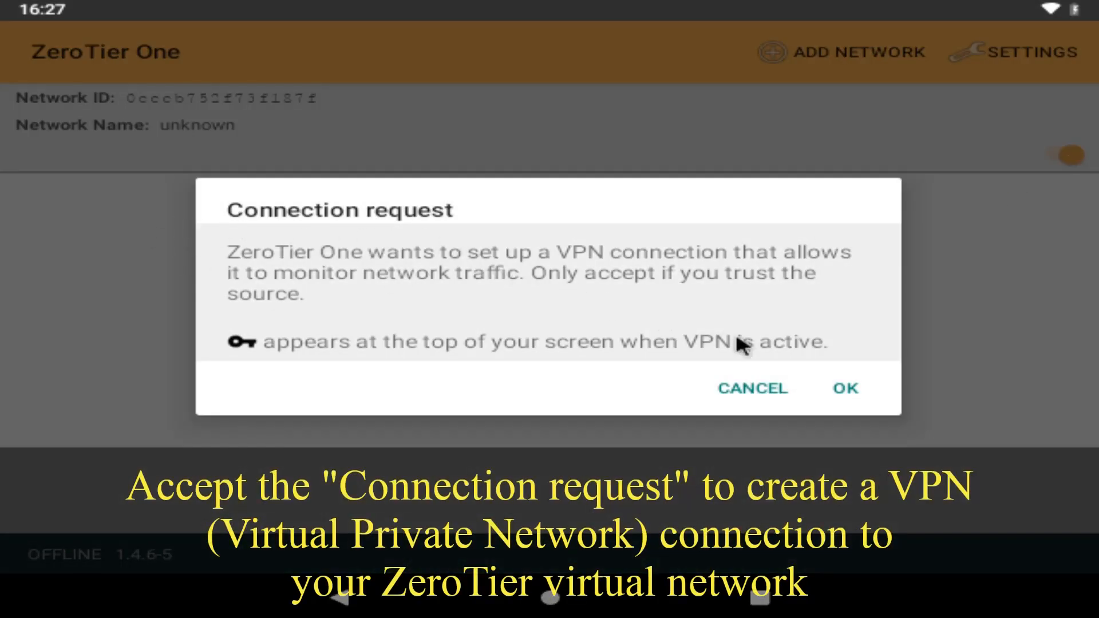
{"action": "left_click", "coordinate": [837, 391]}
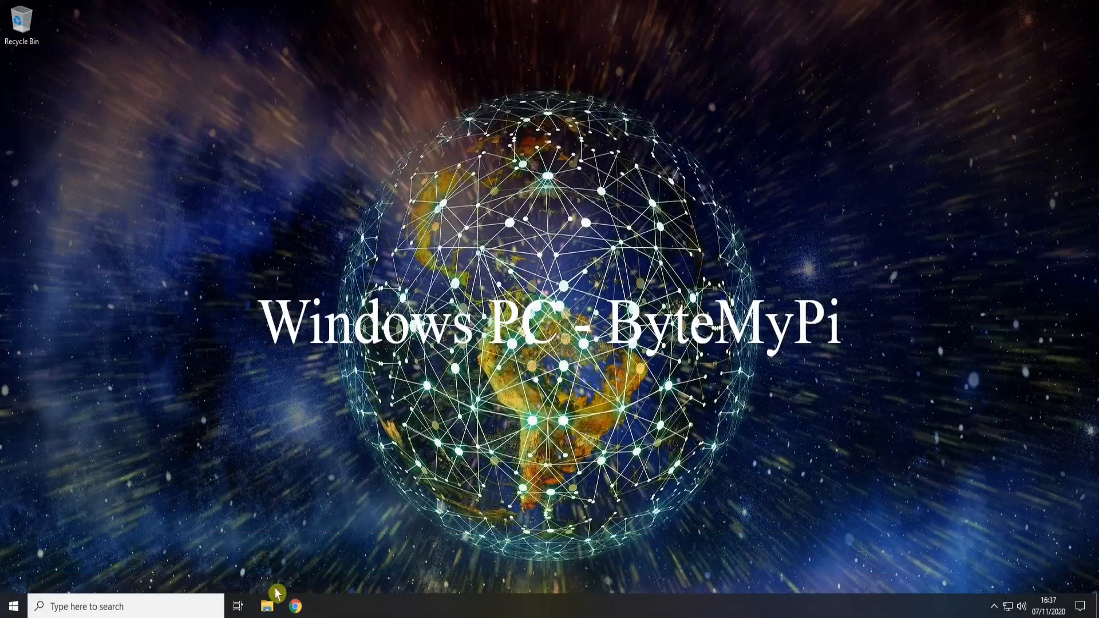
Step: Open Chrome and load the zerotier.com website
{"action": "left_click", "coordinate": [296, 607]}
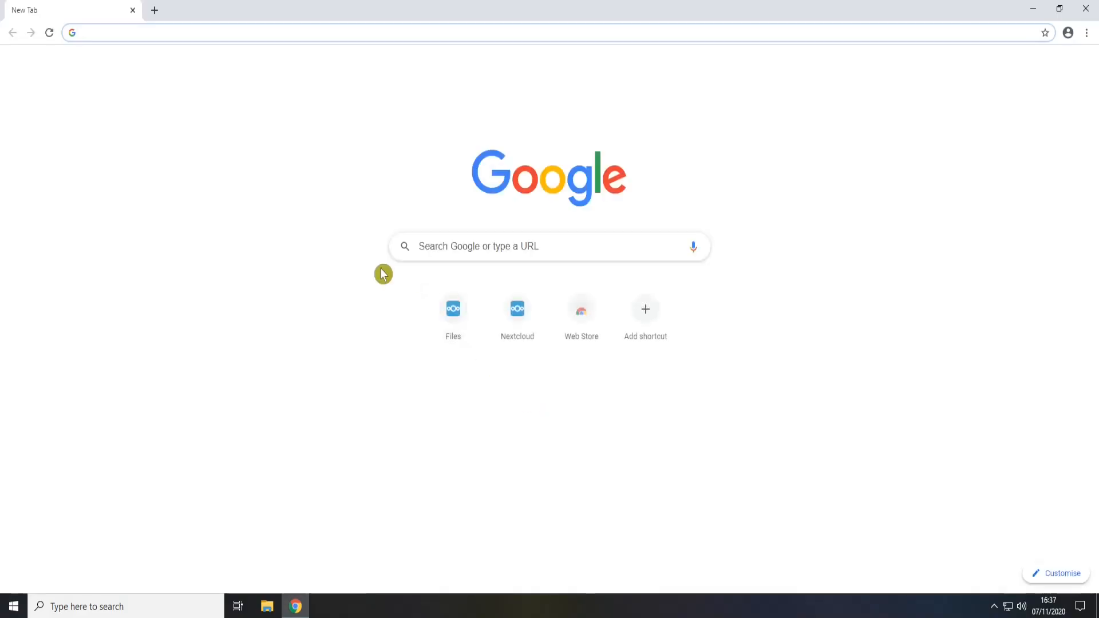
{"action": "left_click", "coordinate": [153, 33]}
{"action": "type", "text": "z"}
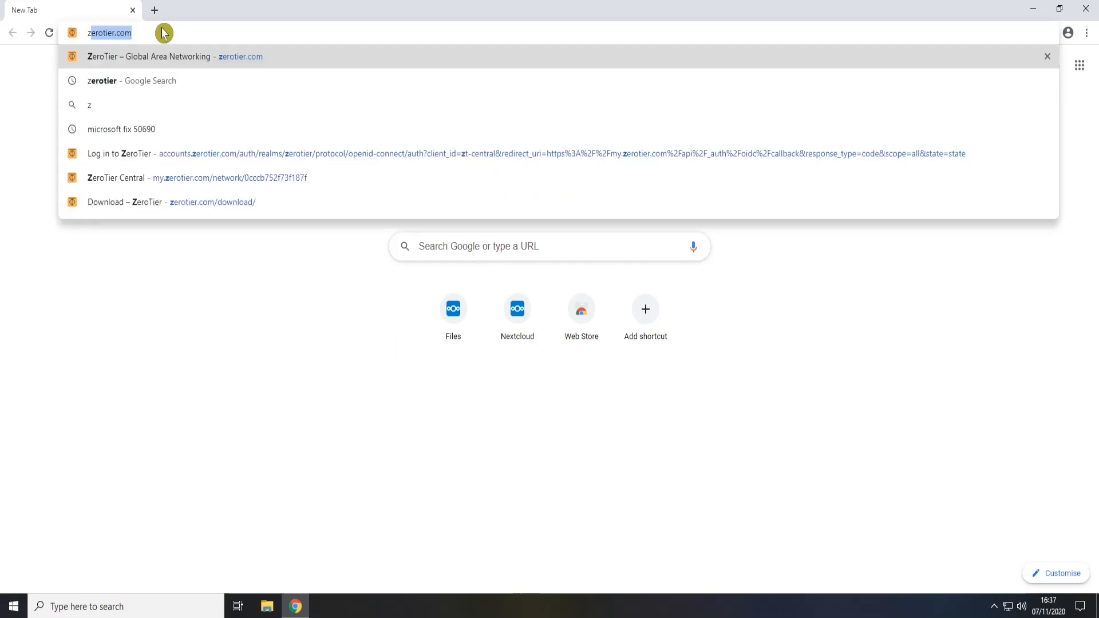
{"action": "type", "text": "erotier.c"}
{"action": "key", "text": "Return"}
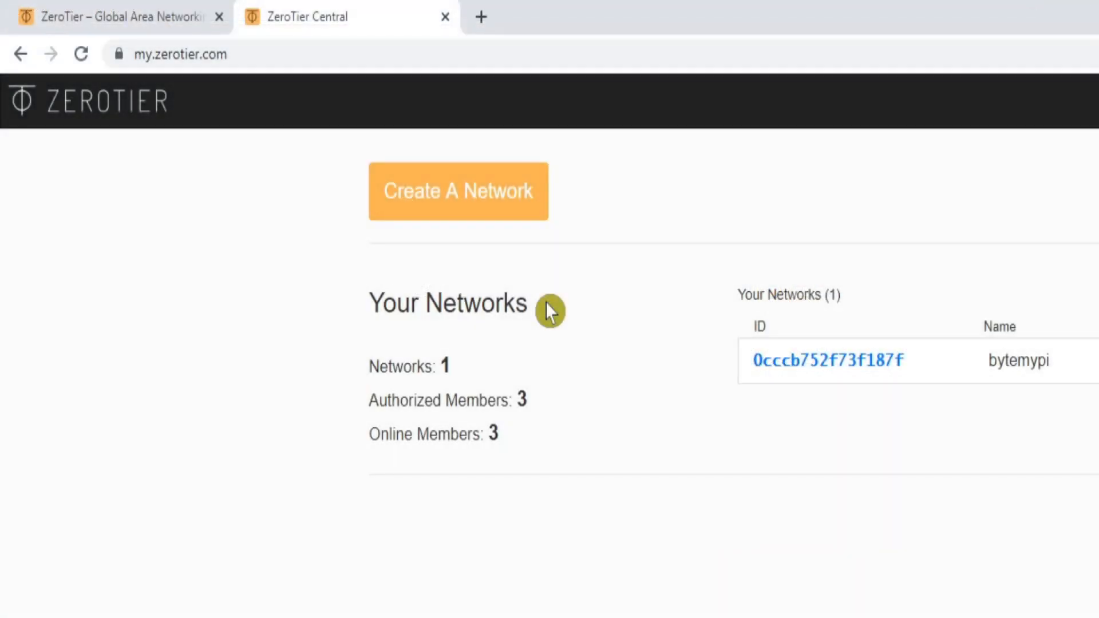
Step: Open the bytemypi network, scroll to Members, and authorize the new unnamed Android member
{"action": "left_click", "coordinate": [787, 369]}
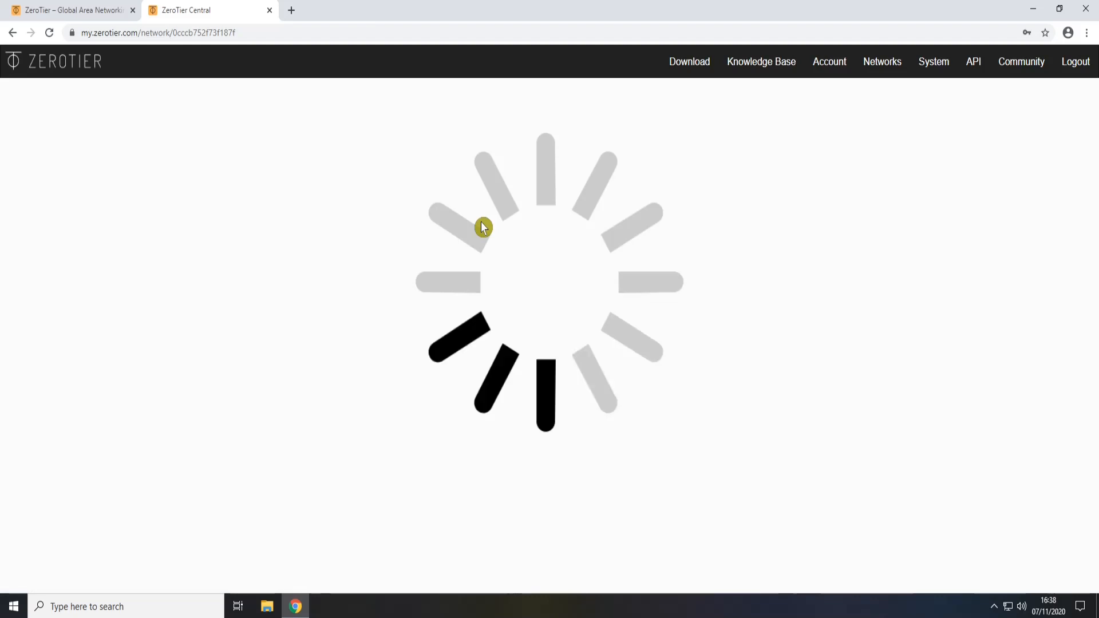
{"action": "scroll", "coordinate": [661, 251], "scroll_direction": "down", "scroll_amount": 5}
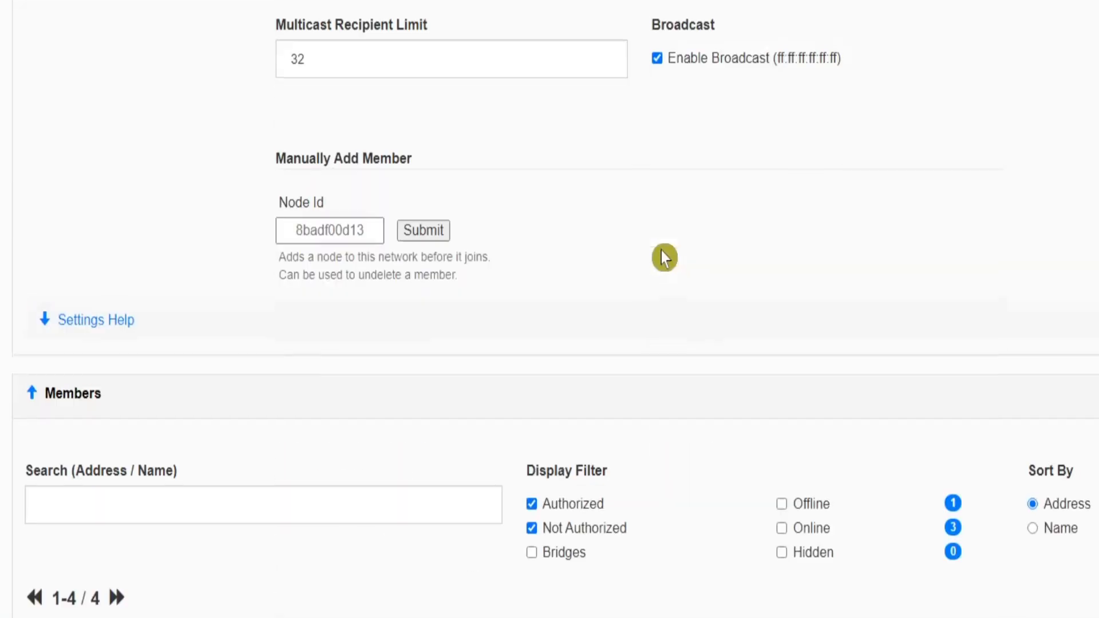
{"action": "scroll", "coordinate": [663, 253], "scroll_direction": "down", "scroll_amount": 8}
{"action": "scroll", "coordinate": [658, 246], "scroll_direction": "up", "scroll_amount": 5}
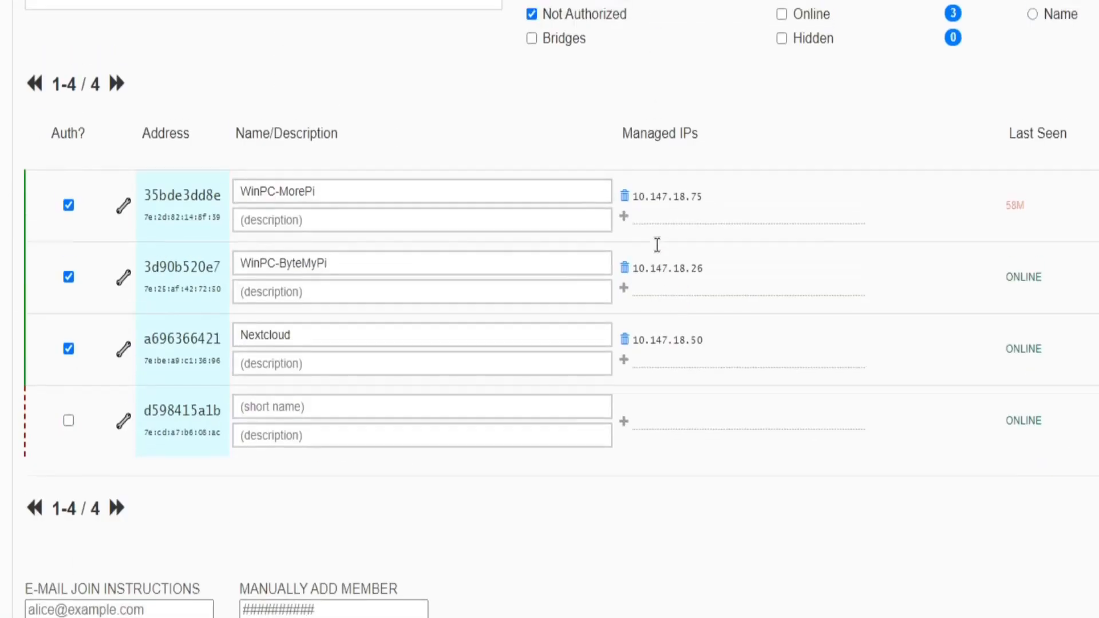
{"action": "scroll", "coordinate": [655, 243], "scroll_direction": "down", "scroll_amount": 3}
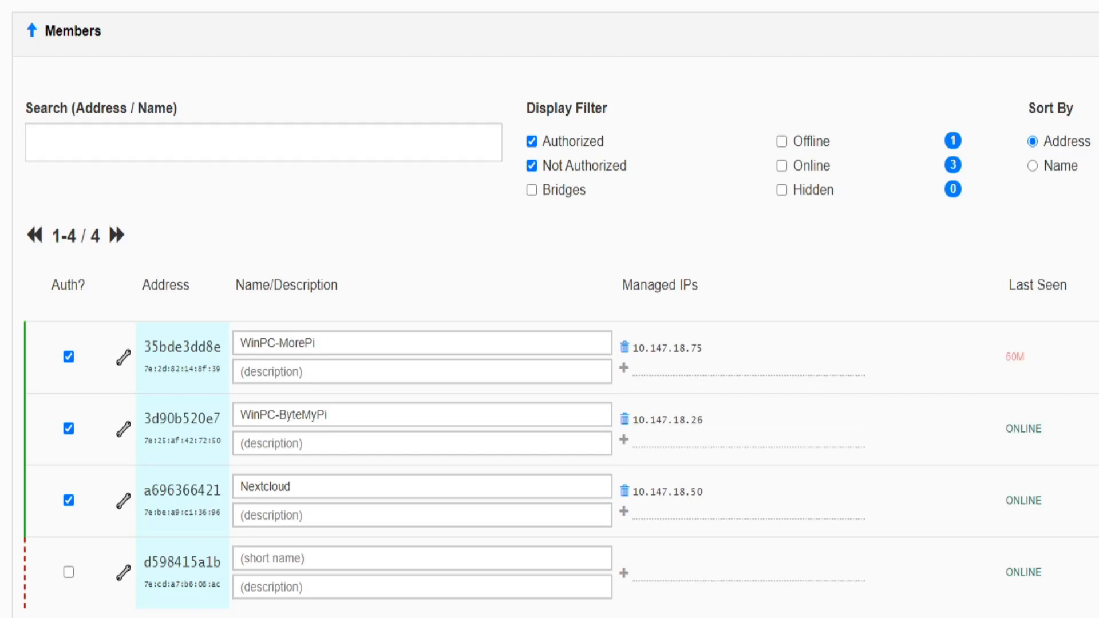
{"action": "left_click", "coordinate": [69, 572]}
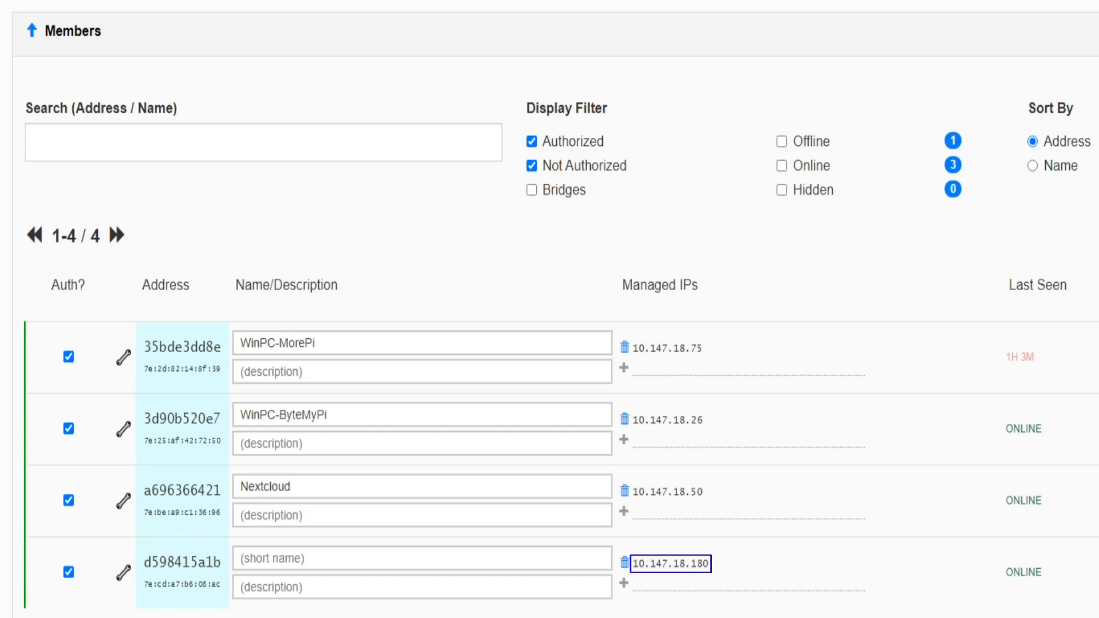
Step: Scroll back to the top and log out of ZeroTier Central
{"action": "scroll", "coordinate": [665, 542], "scroll_direction": "up", "scroll_amount": 12}
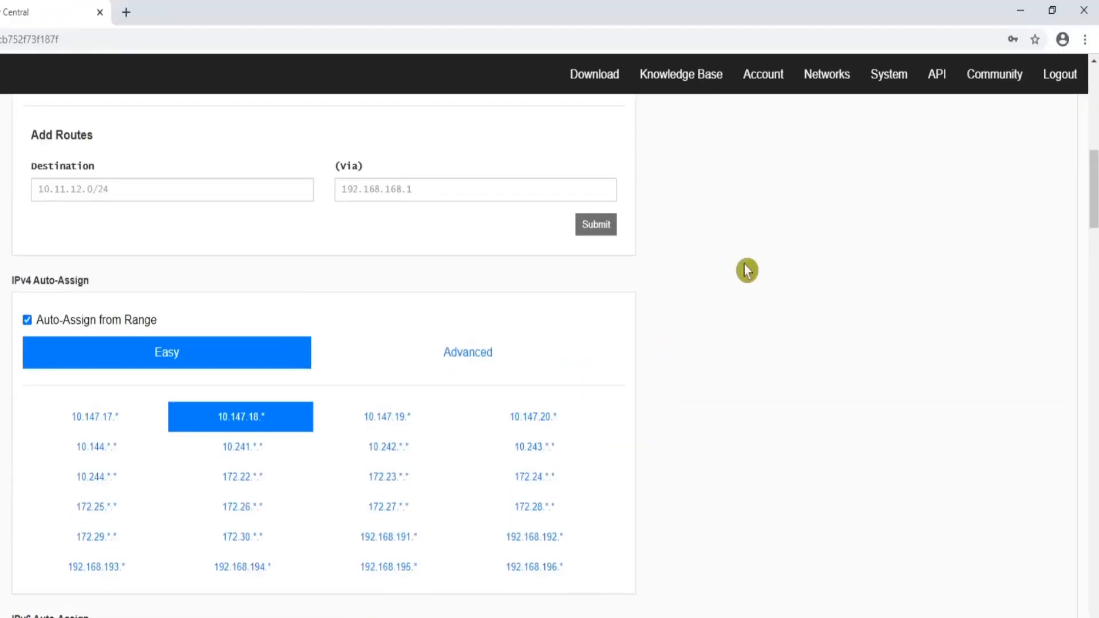
{"action": "left_click", "coordinate": [1052, 84]}
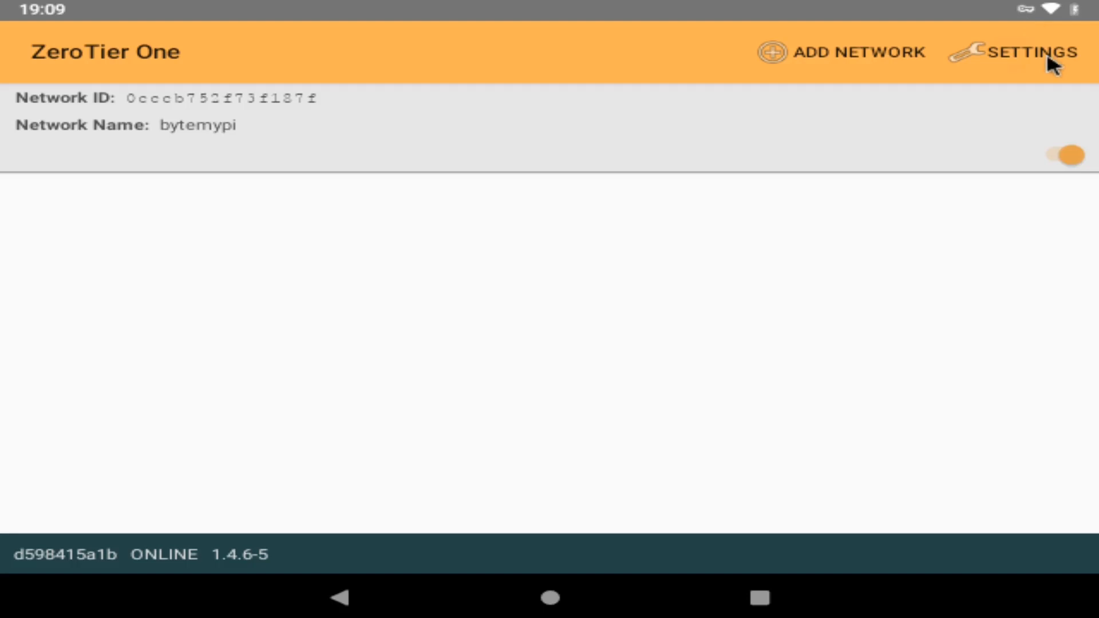
Step: Toggle the bytemypi network, then return to the Android home screen
{"action": "left_click", "coordinate": [1060, 163]}
{"action": "left_click", "coordinate": [560, 596]}
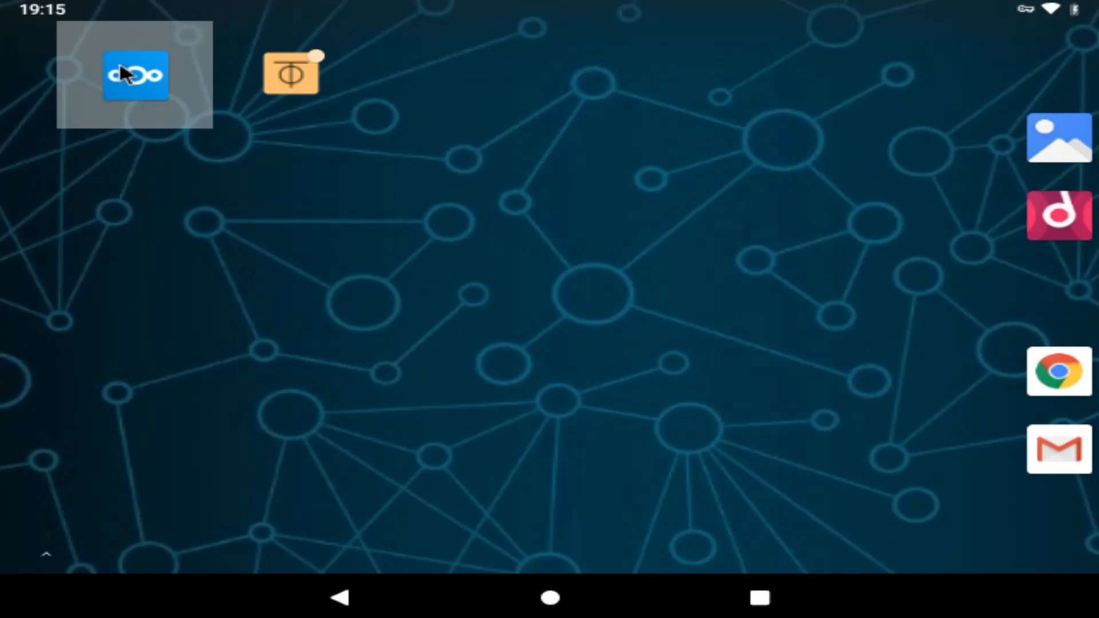
Step: Launch Nextcloud and remove the old local-address account and its local files via Manage accounts
{"action": "left_click", "coordinate": [123, 74]}
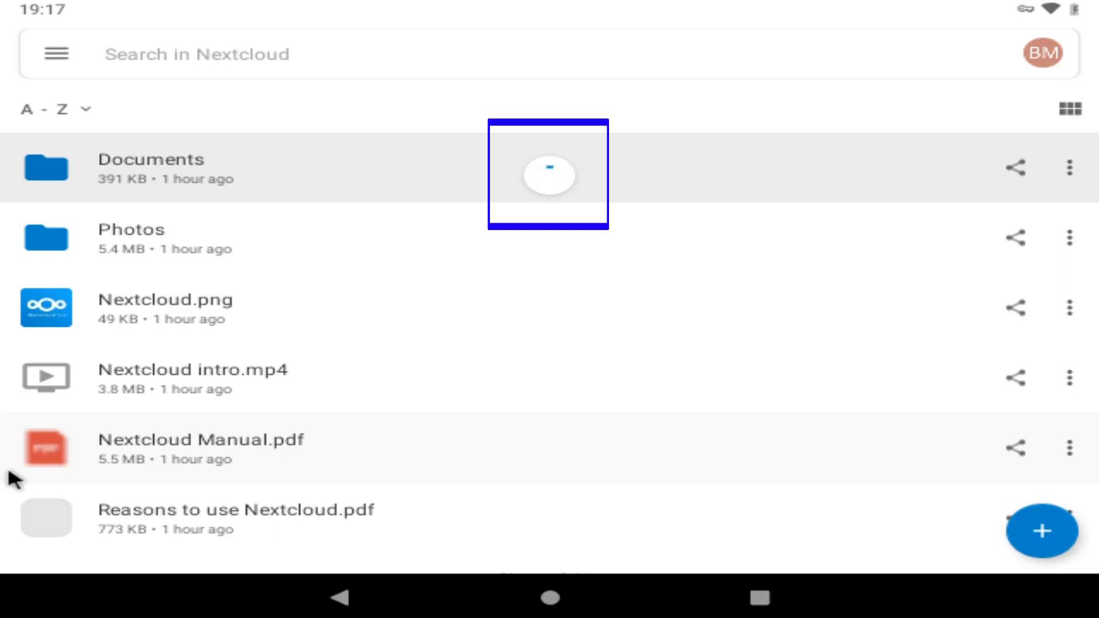
{"action": "left_click", "coordinate": [1044, 55]}
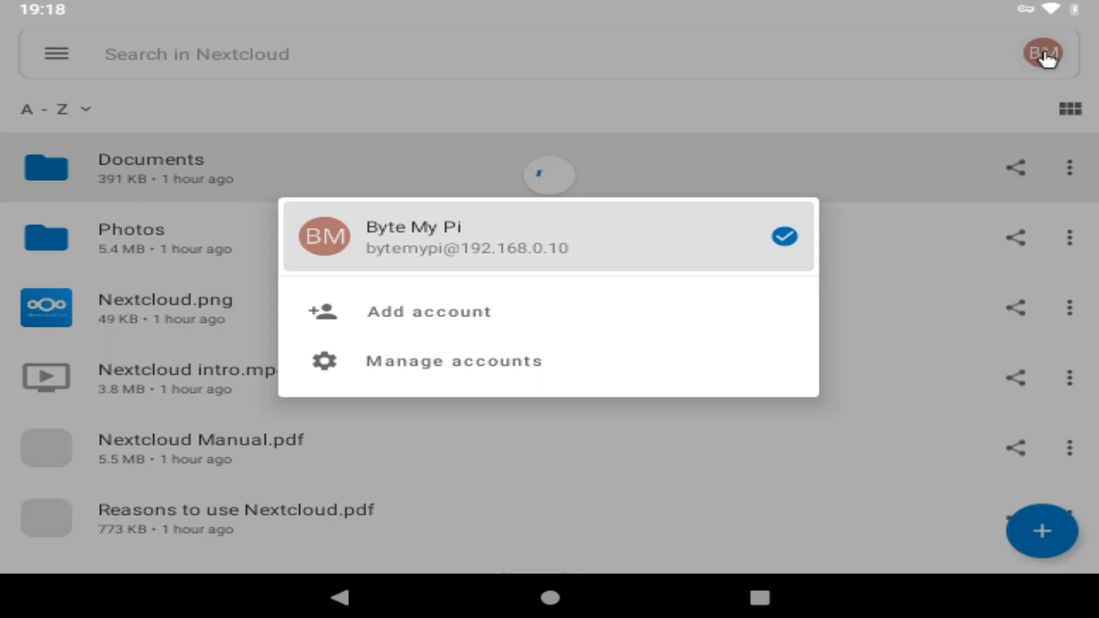
{"action": "left_click", "coordinate": [432, 365]}
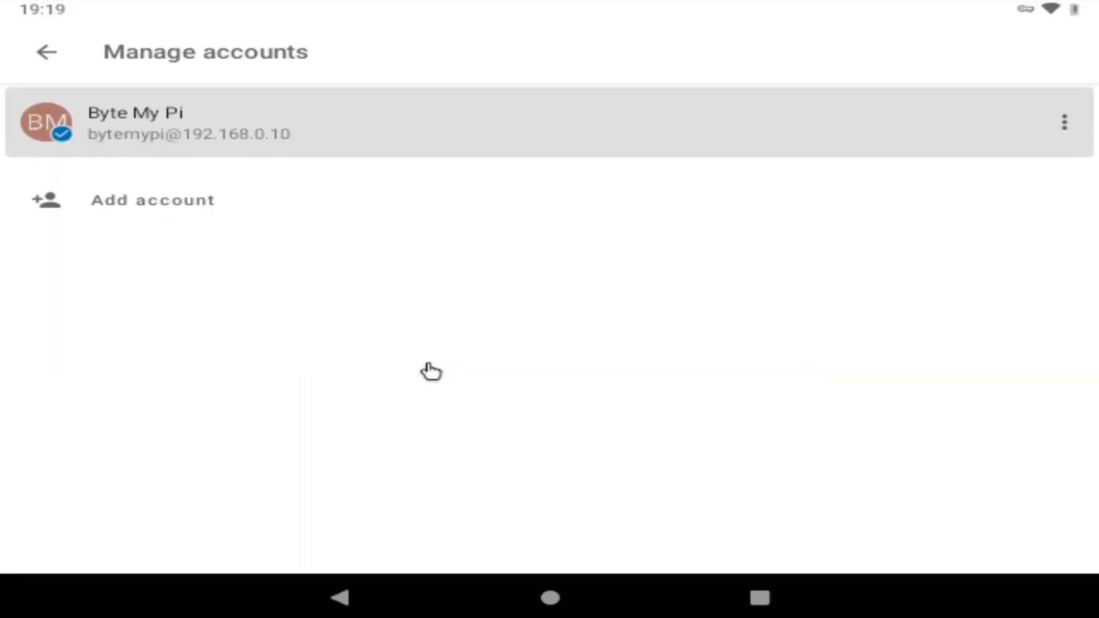
{"action": "left_click", "coordinate": [1062, 121]}
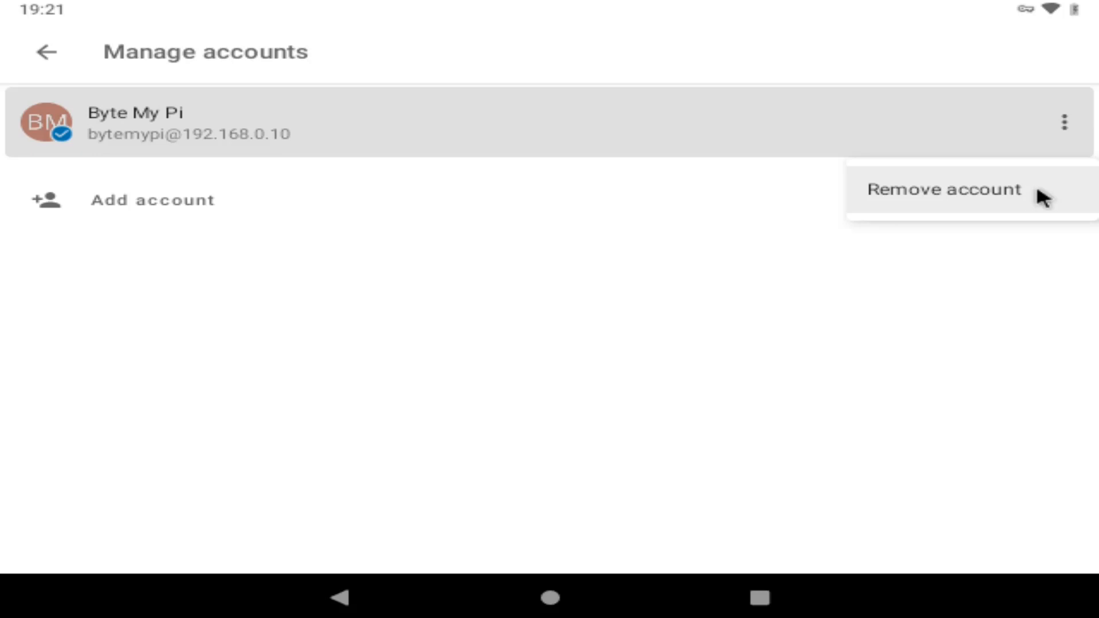
{"action": "left_click", "coordinate": [906, 189]}
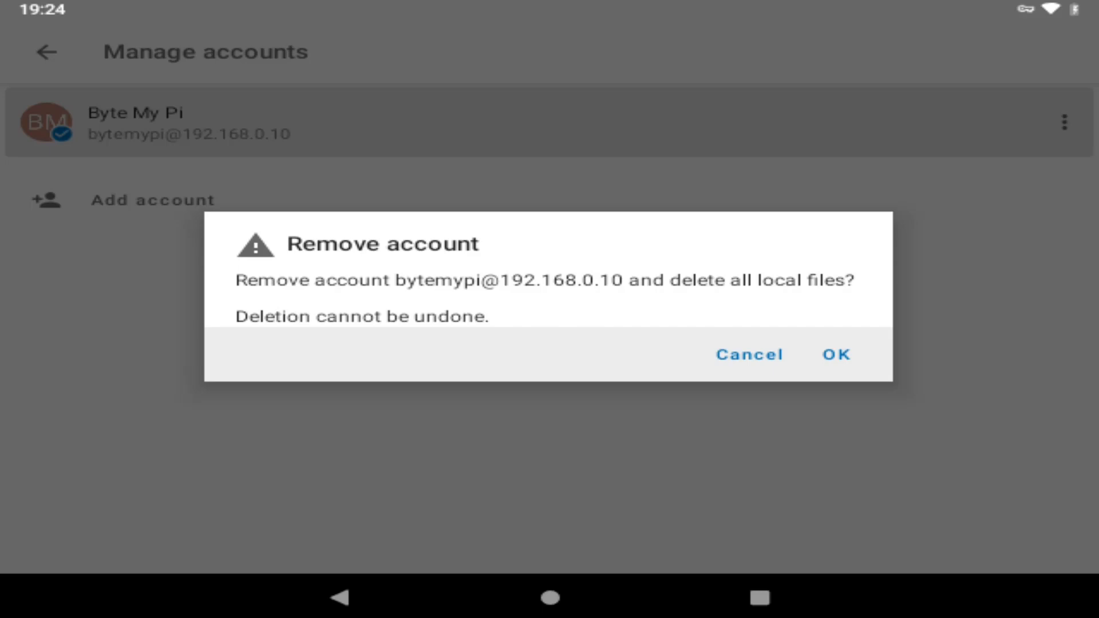
{"action": "left_click", "coordinate": [830, 359]}
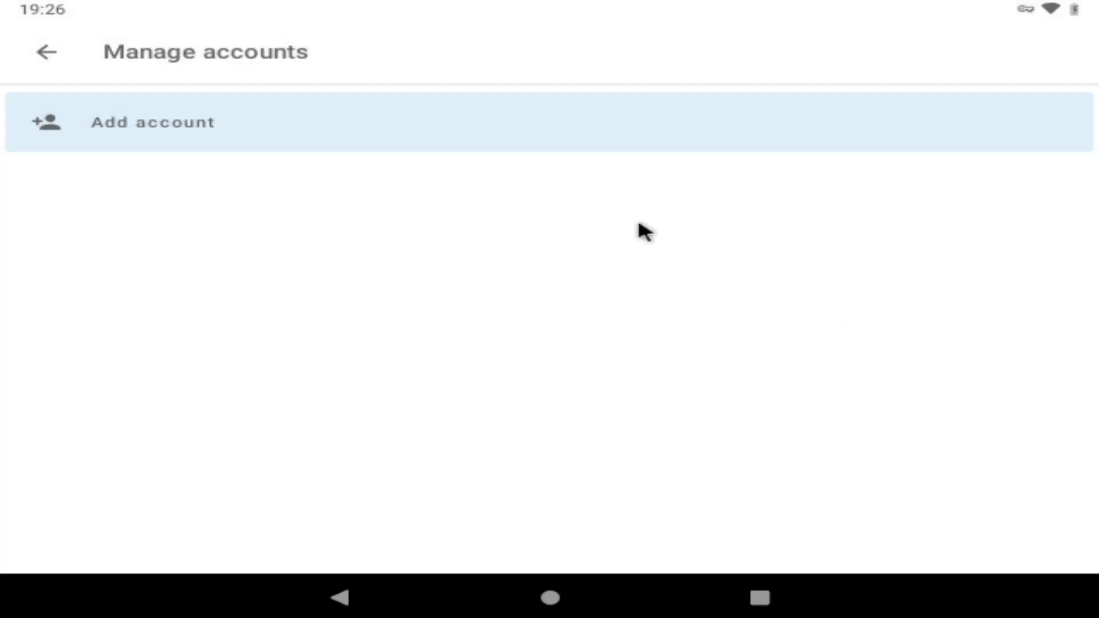
{"action": "left_click", "coordinate": [41, 52]}
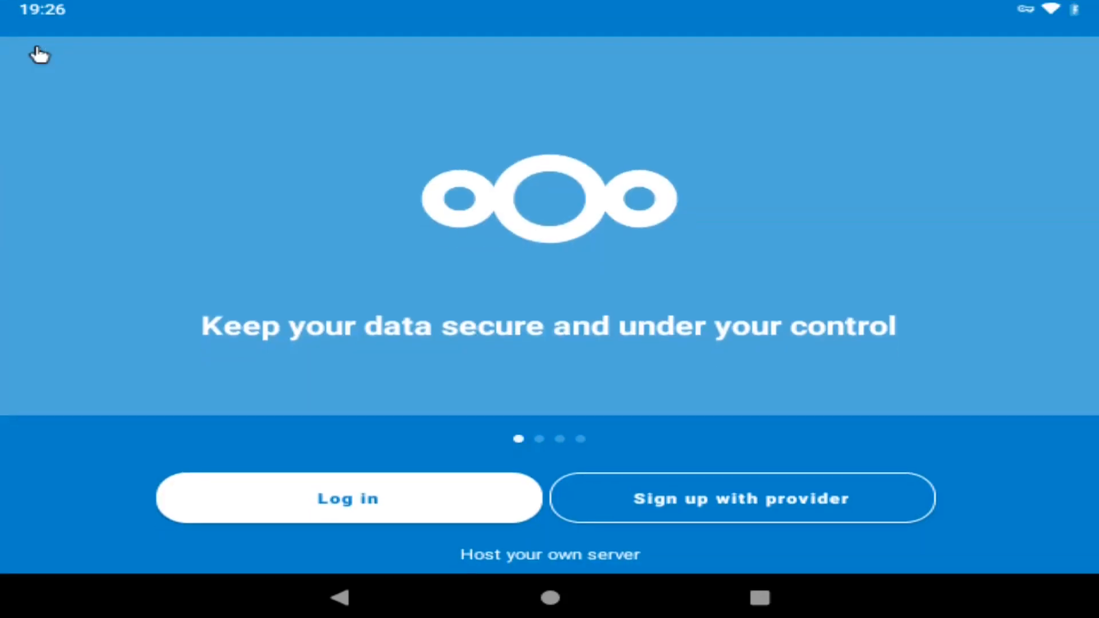
{"action": "left_click", "coordinate": [334, 508]}
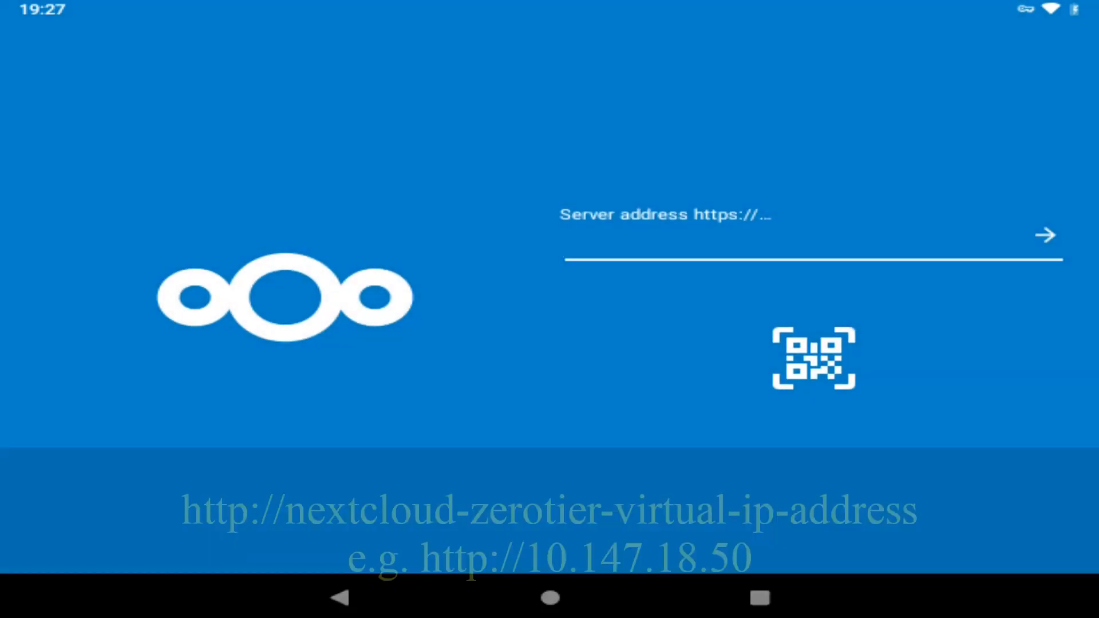
{"action": "left_click", "coordinate": [836, 247]}
{"action": "type", "text": "h"}
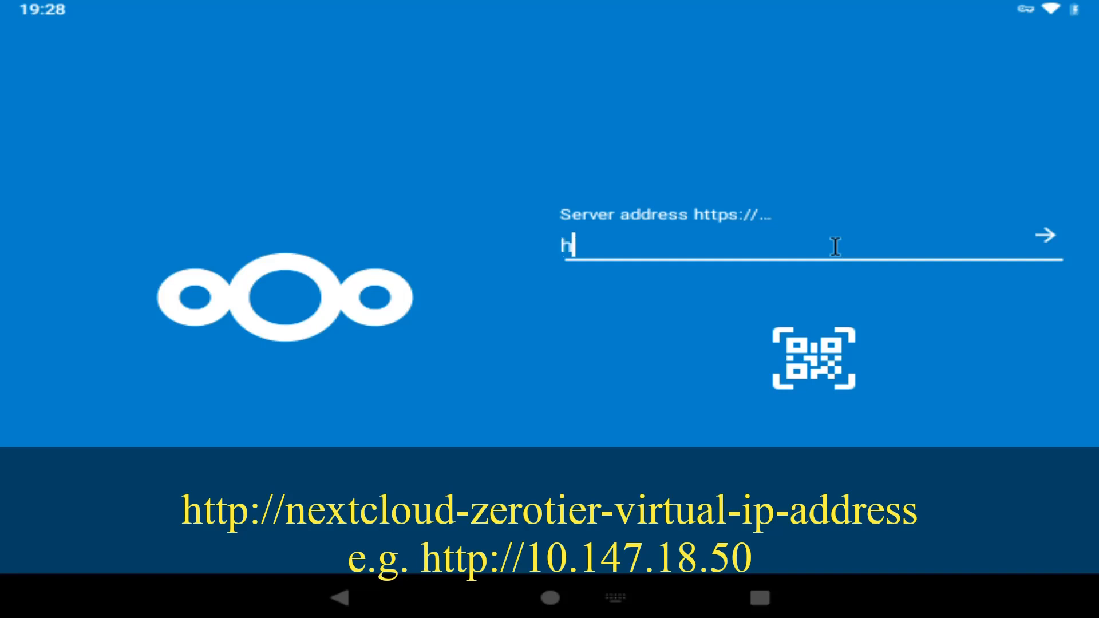
{"action": "type", "text": "ttp://"}
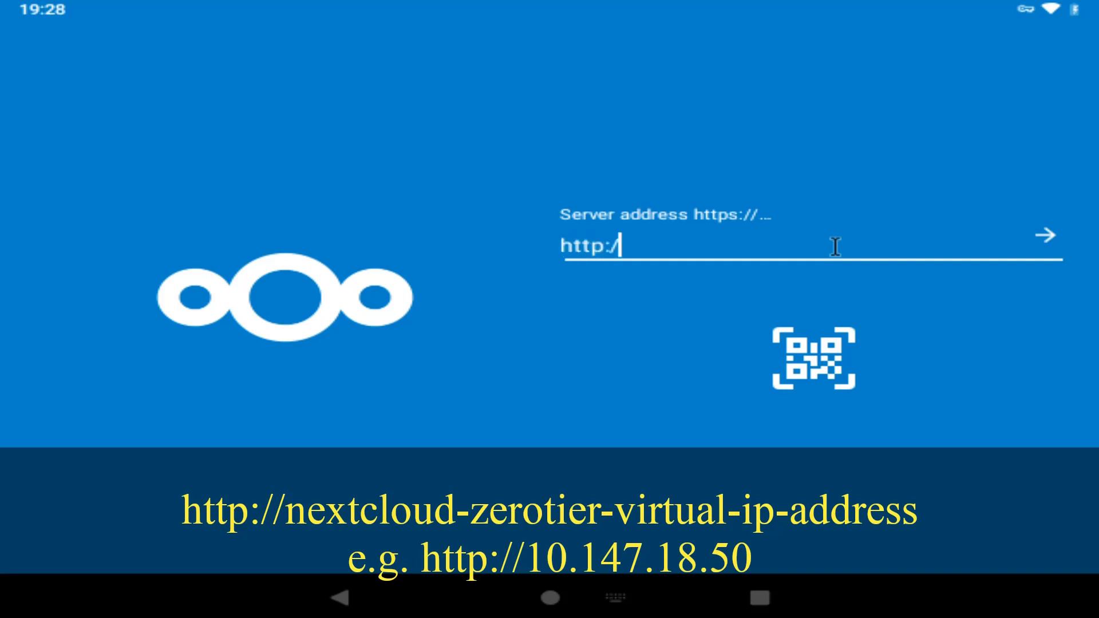
{"action": "type", "text": "10.147.18.50"}
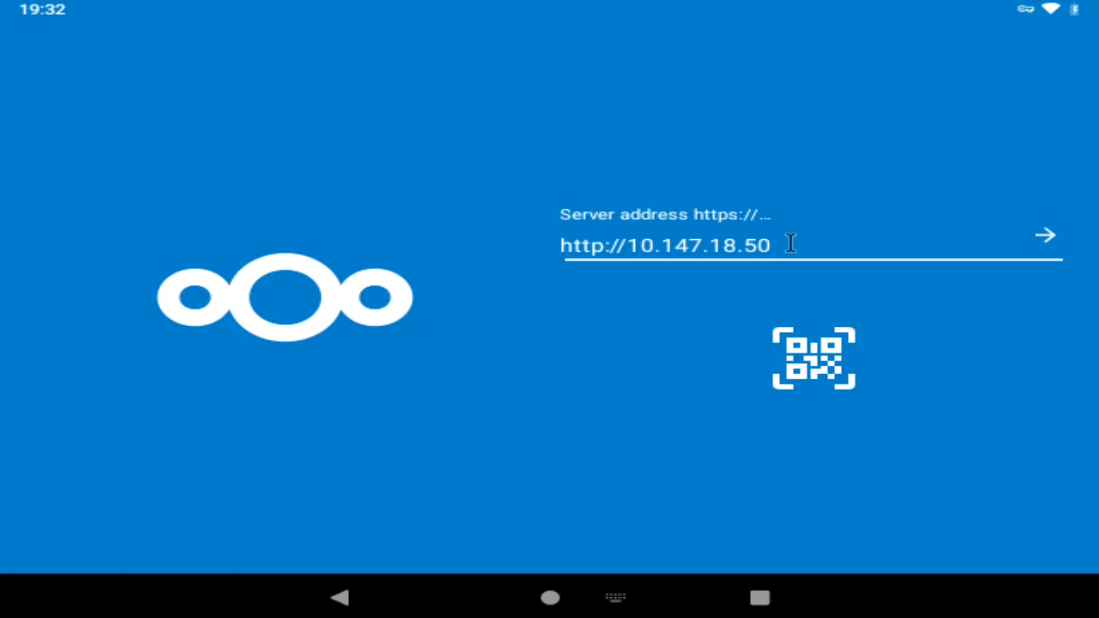
{"action": "left_click", "coordinate": [1045, 243]}
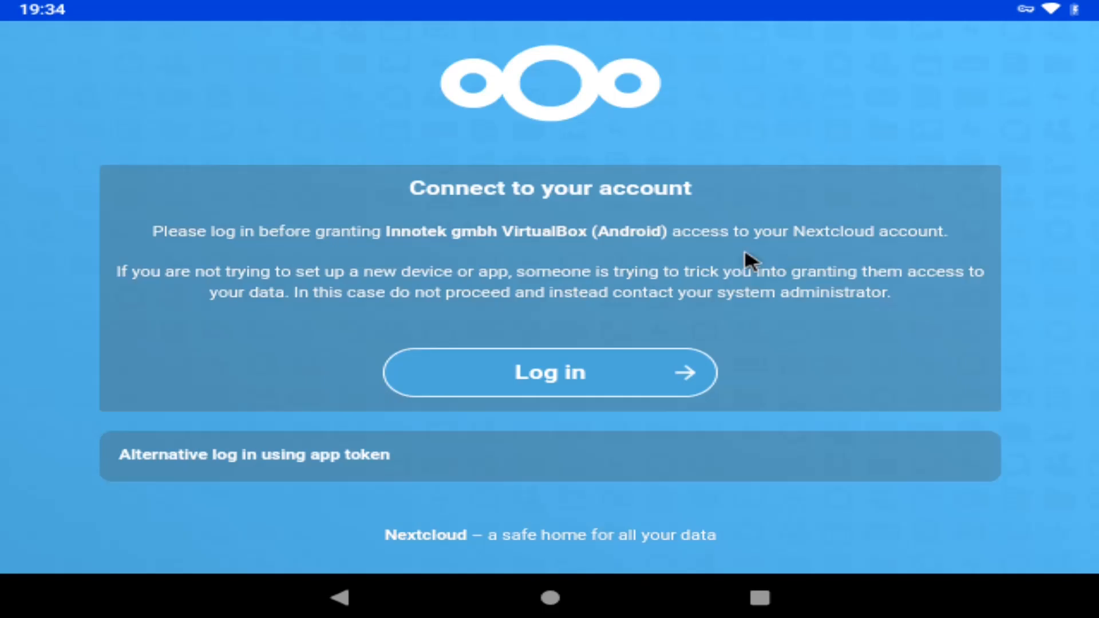
Step: Log in with the account's username and the pasted account password
{"action": "left_click", "coordinate": [565, 383]}
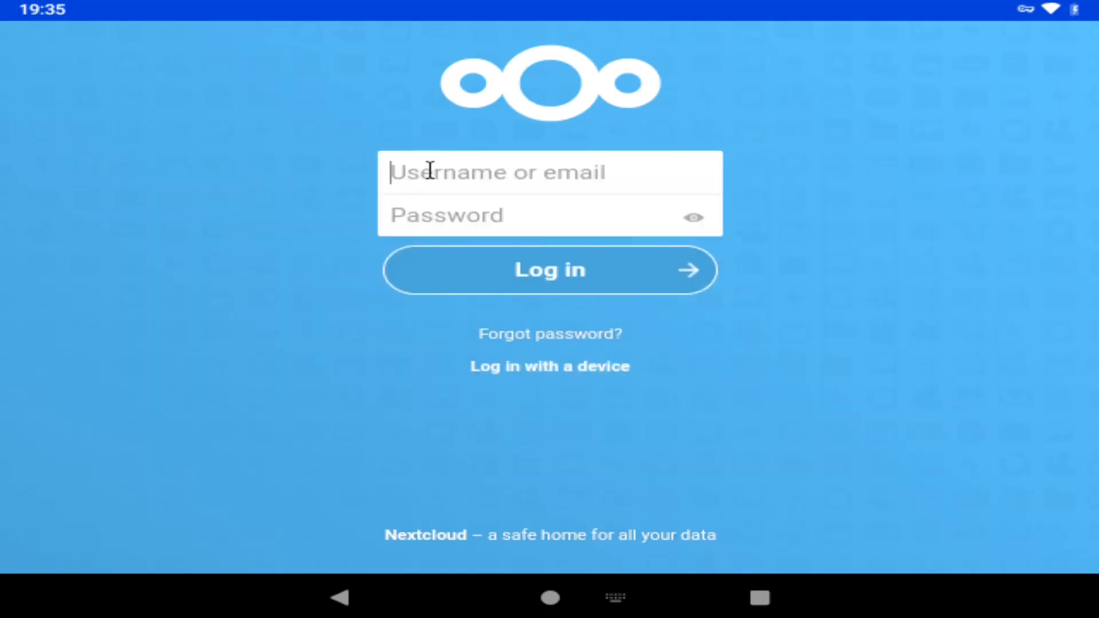
{"action": "type", "text": "bytemt"}
{"action": "key", "text": "BackSpace"}
{"action": "type", "text": "ypi"}
{"action": "key", "text": "Tab"}
{"action": "key", "text": "ctrl+v"}
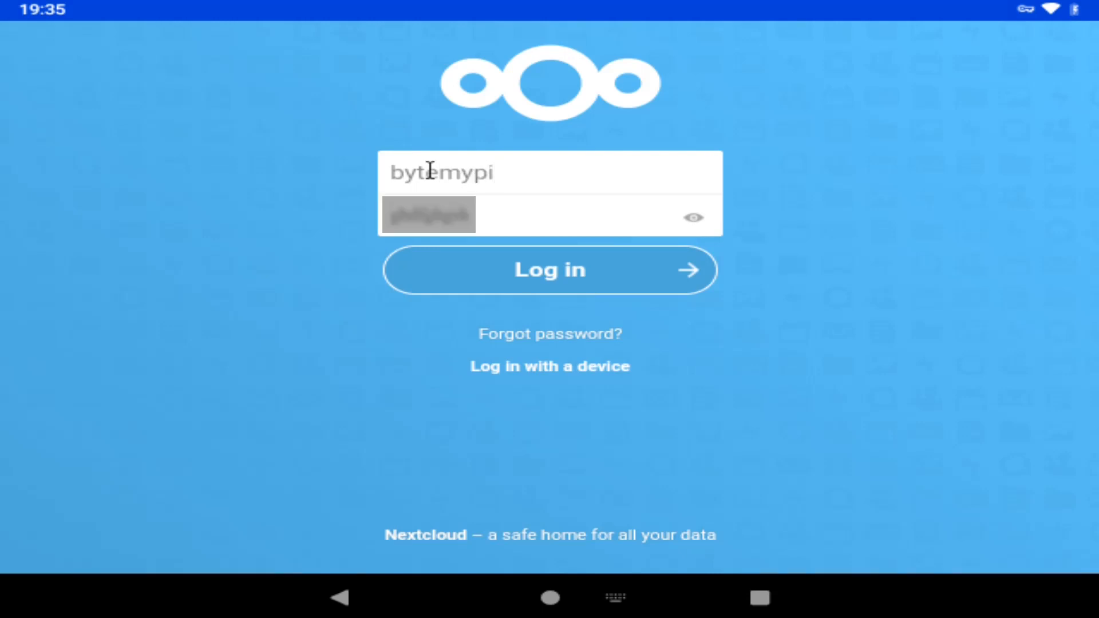
{"action": "left_click", "coordinate": [523, 284]}
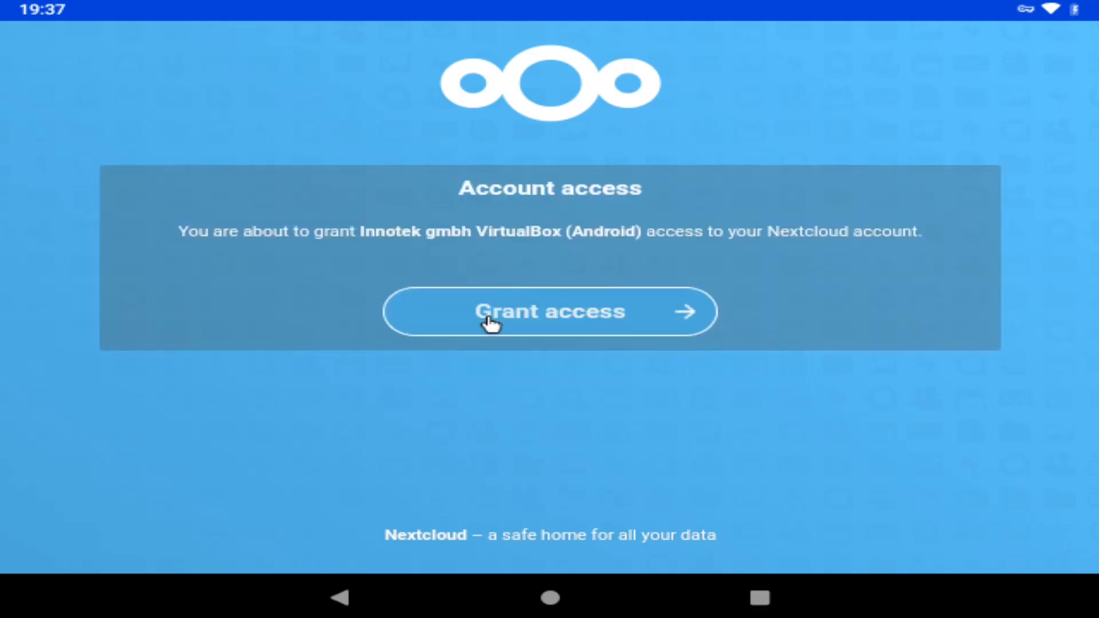
Step: Grant this device access so the account's files sync, then leave Nextcloud for the home screen
{"action": "left_click", "coordinate": [548, 305]}
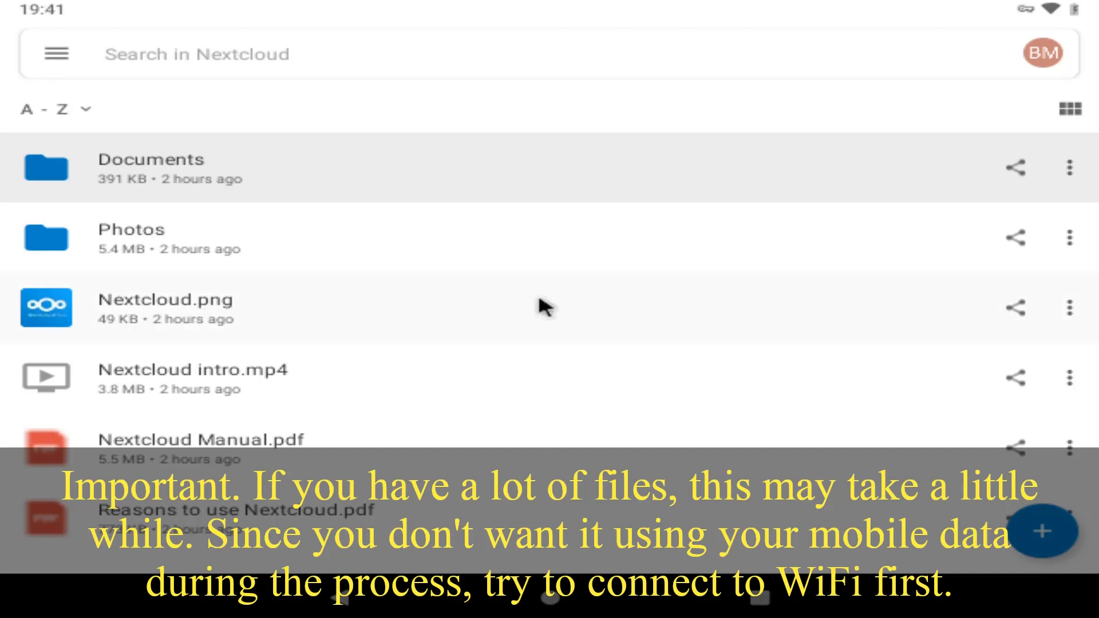
{"action": "left_click", "coordinate": [551, 599]}
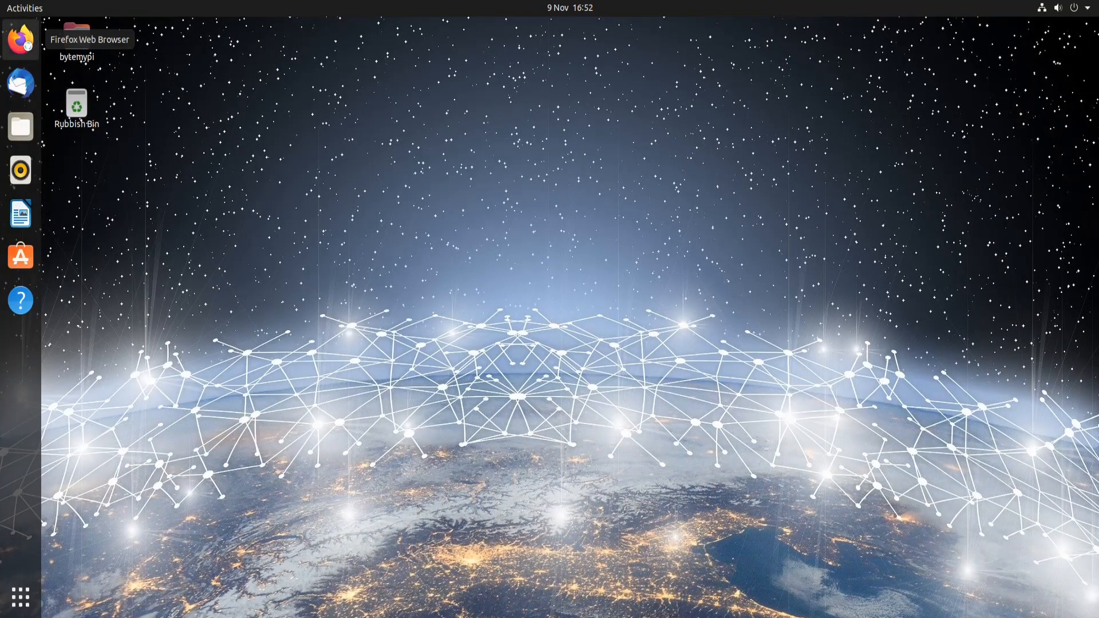
{"action": "left_click", "coordinate": [20, 39]}
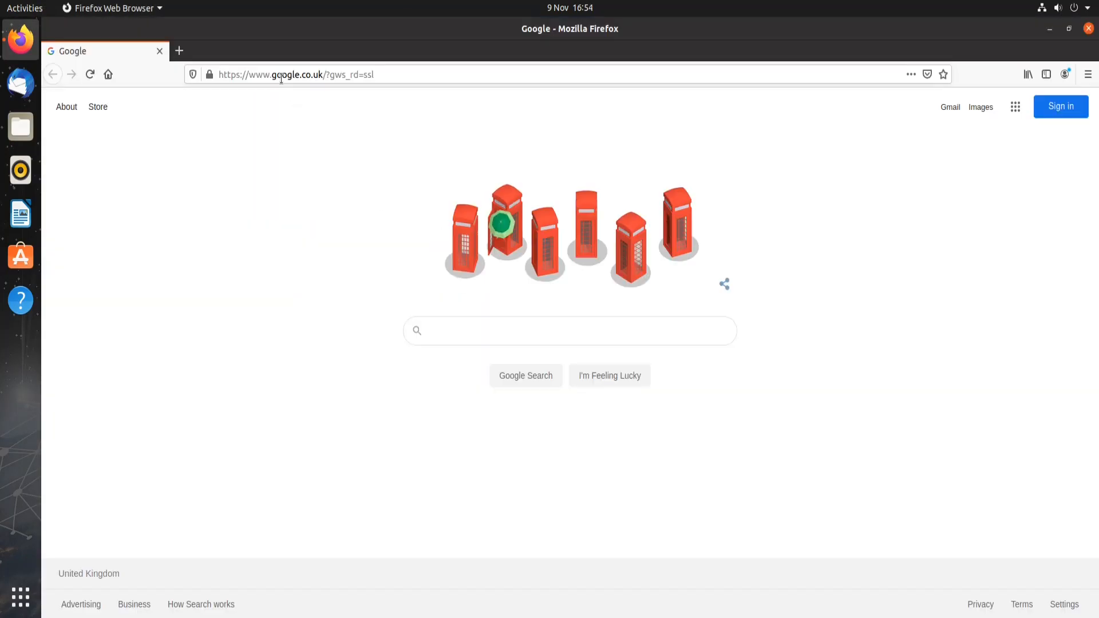
Step: Load zerotier.com's download page at the Linux install commands and snap Firefox to the right half
{"action": "left_click", "coordinate": [281, 77]}
{"action": "type", "text": "zerotier"}
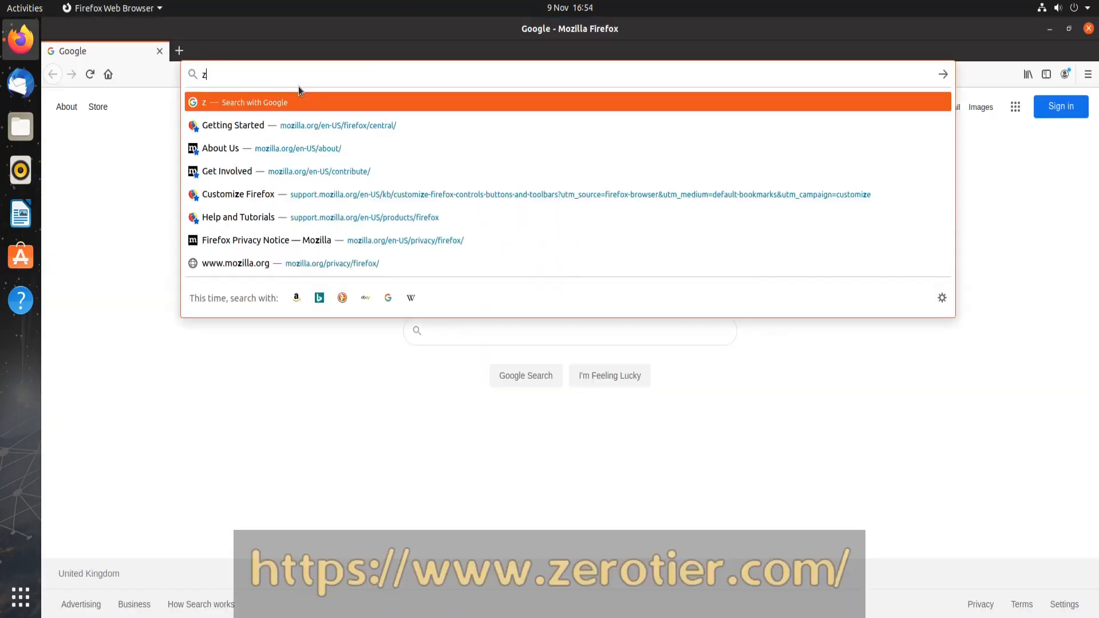
{"action": "type", "text": ".co"}
{"action": "key", "text": "Return"}
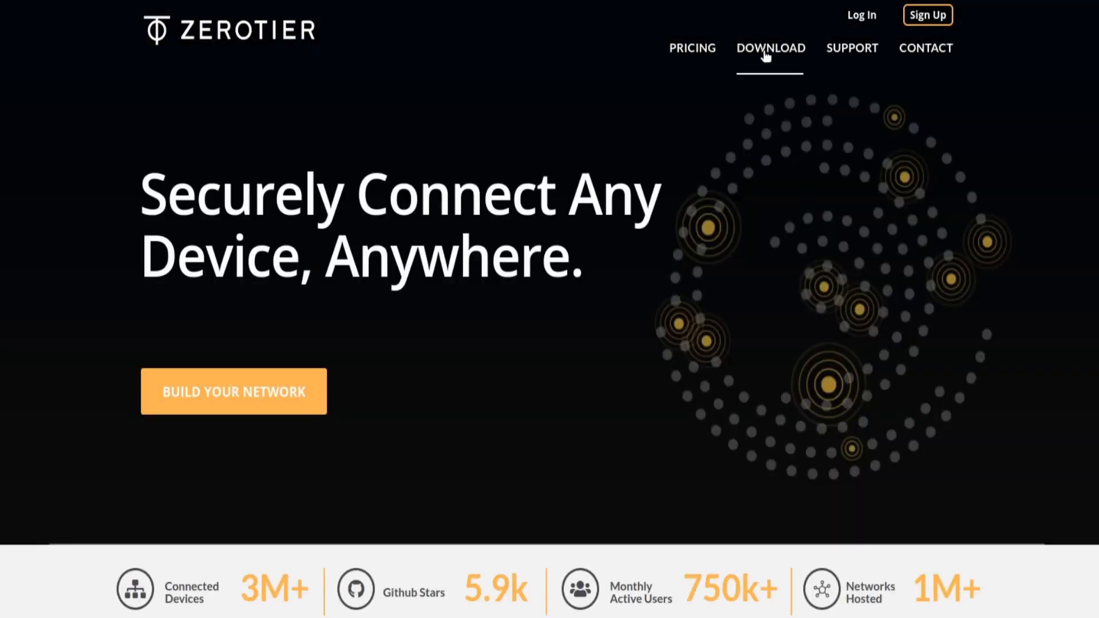
{"action": "left_click", "coordinate": [765, 52]}
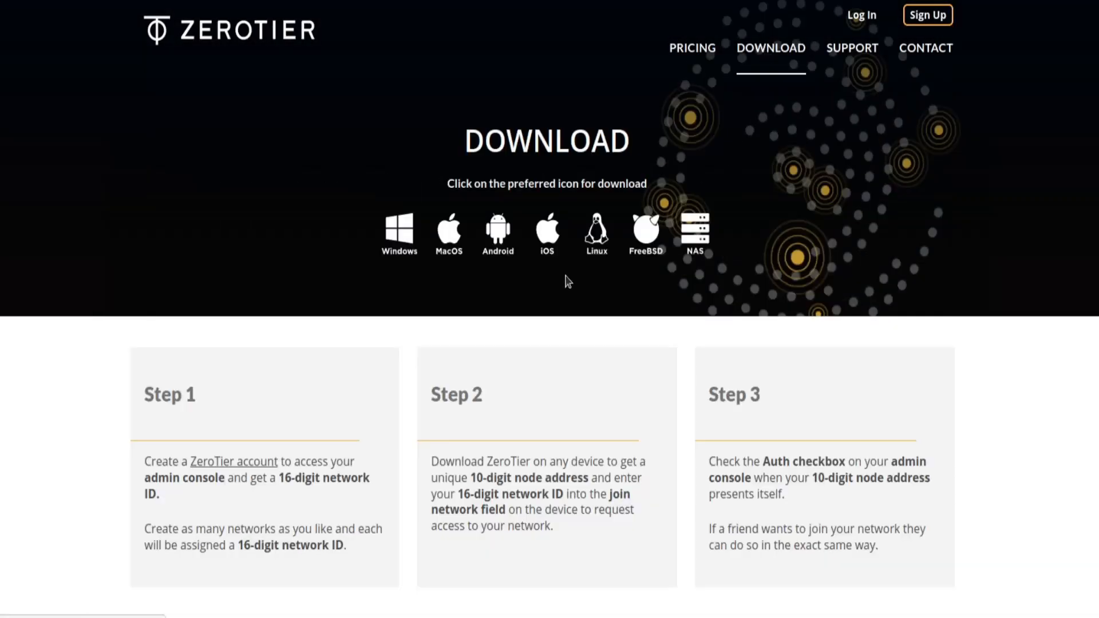
{"action": "left_click", "coordinate": [595, 240]}
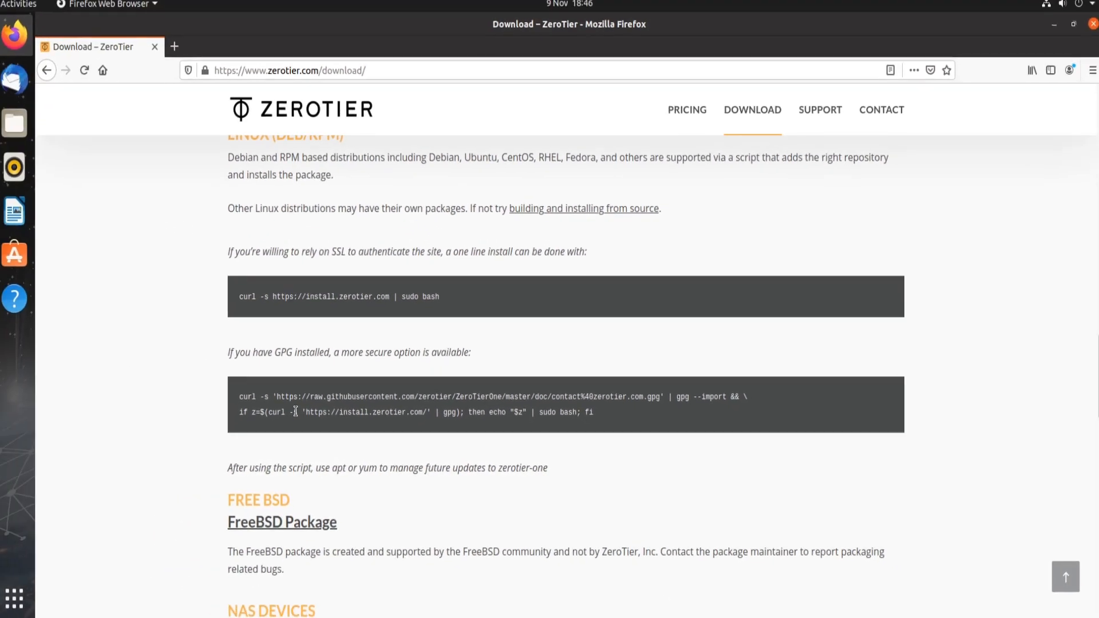
{"action": "left_click_drag", "start_coordinate": [525, 25], "coordinate": [1096, 284]}
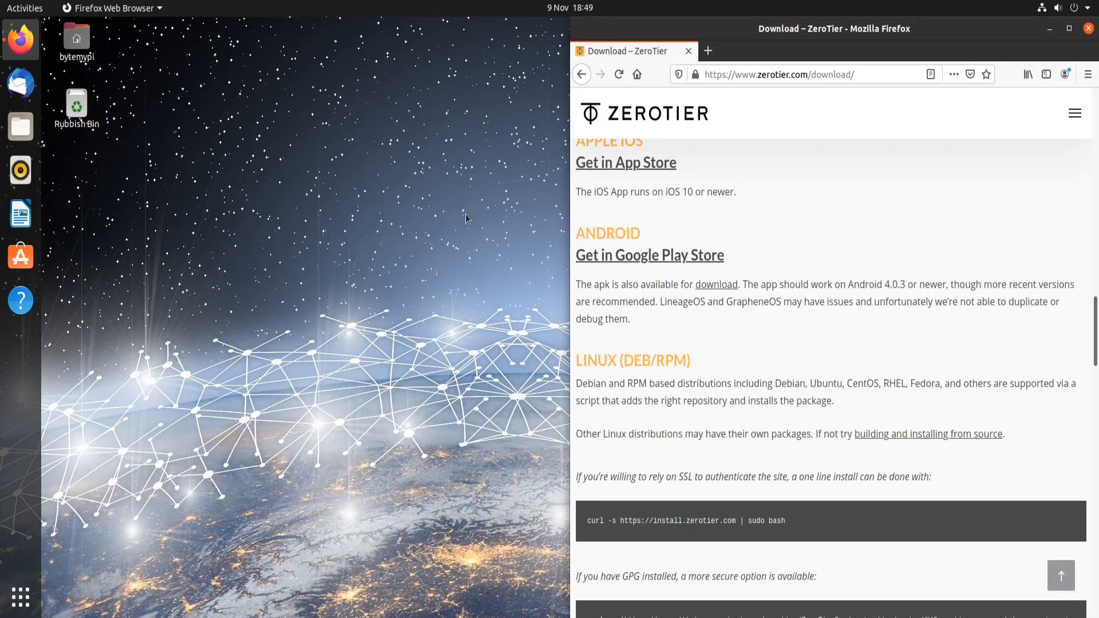
Step: Launch Terminal from the application search and snap it to the left half of the screen
{"action": "left_click", "coordinate": [14, 601]}
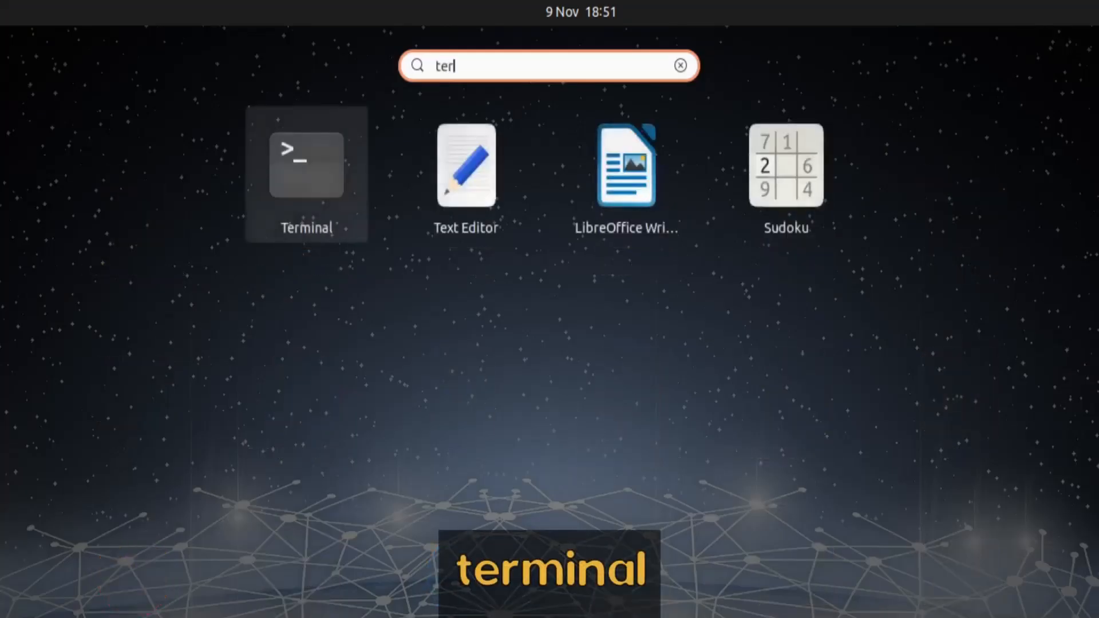
{"action": "type", "text": "m"}
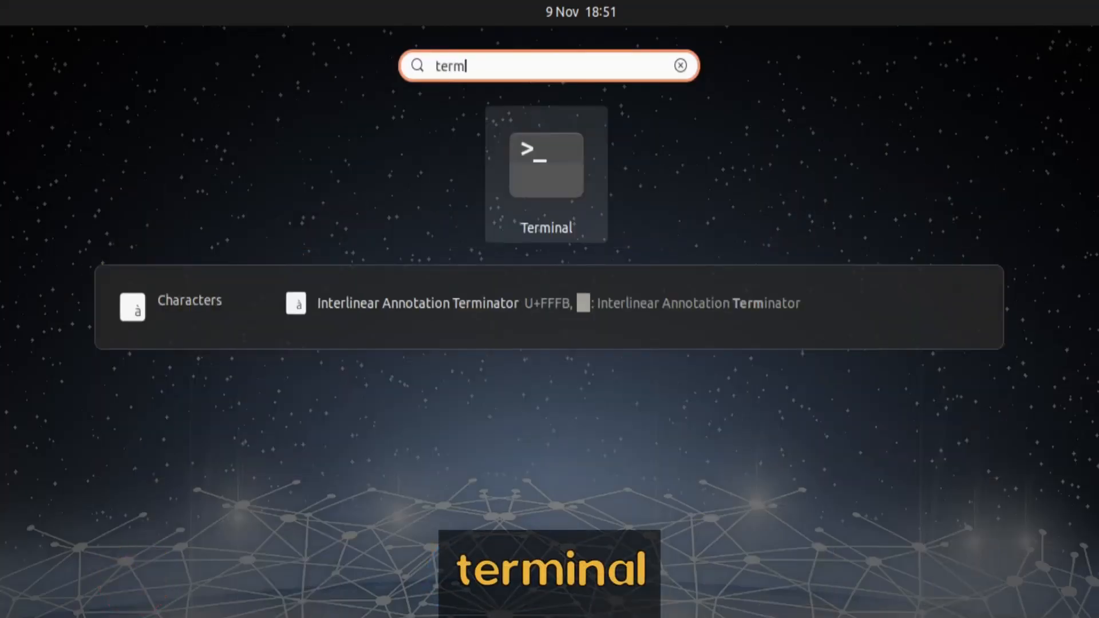
{"action": "left_click", "coordinate": [547, 207]}
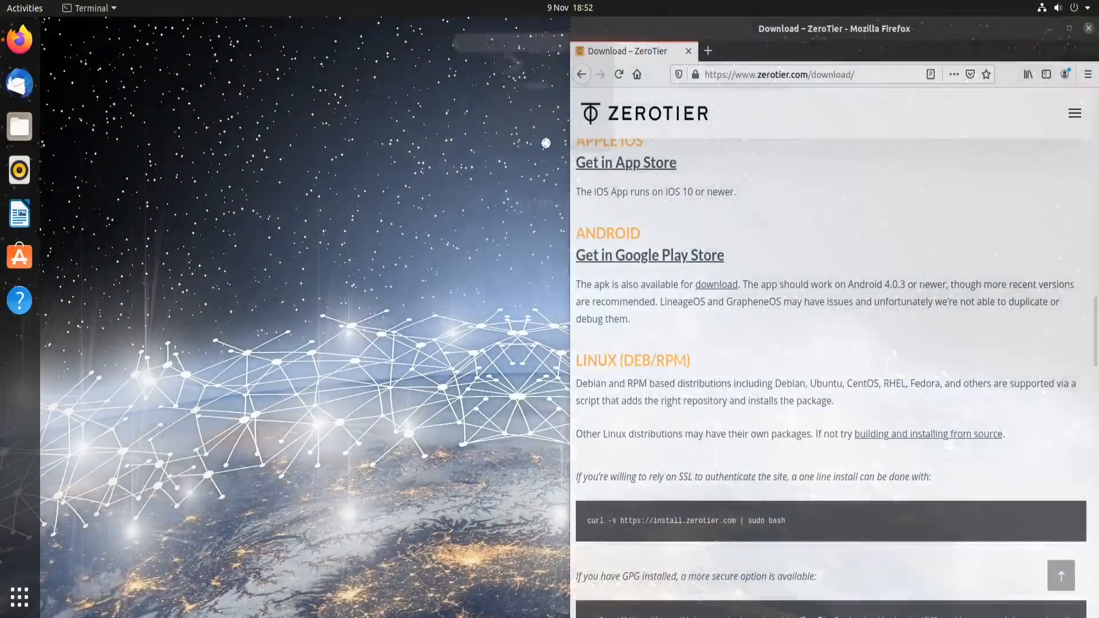
{"action": "left_click_drag", "start_coordinate": [284, 175], "coordinate": [1, 255]}
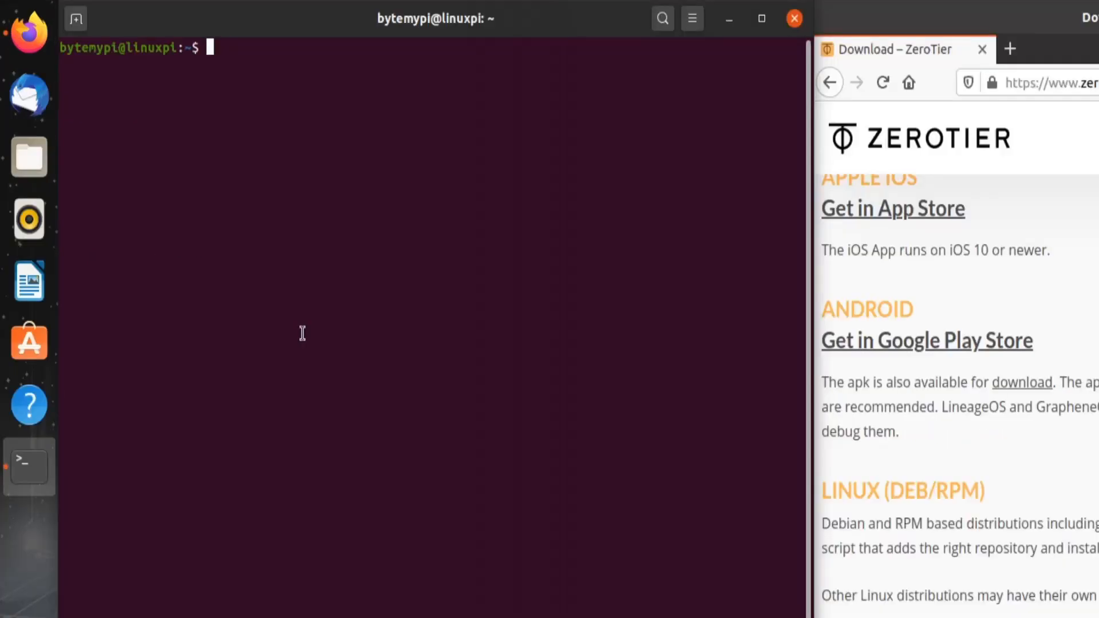
Step: Add Terminal to the favourite apps in the dock
{"action": "right_click", "coordinate": [24, 475]}
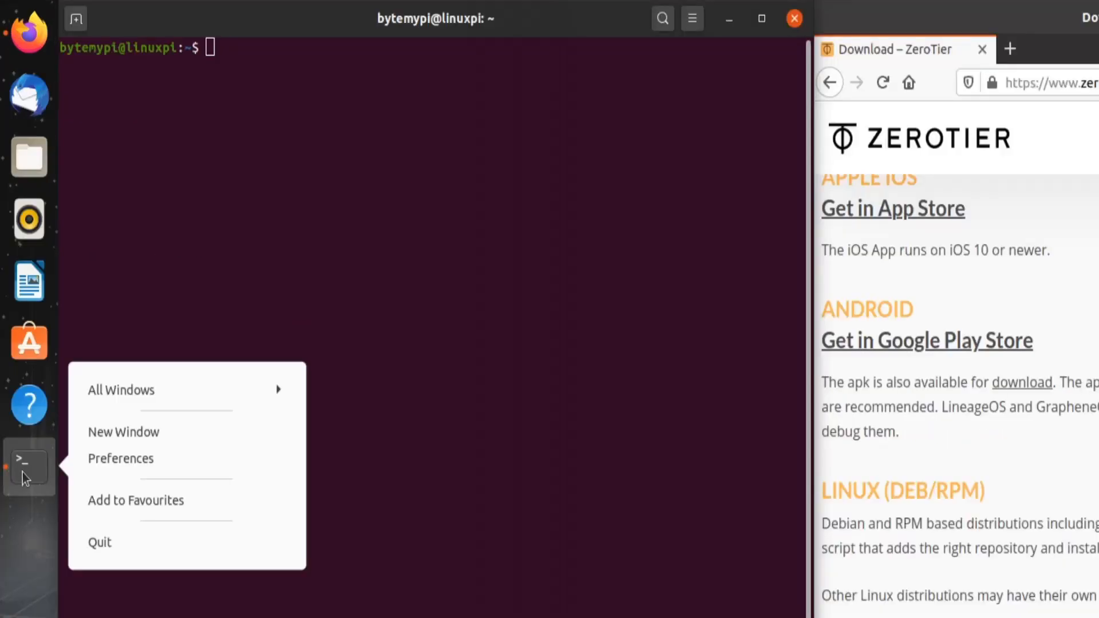
{"action": "left_click", "coordinate": [113, 510]}
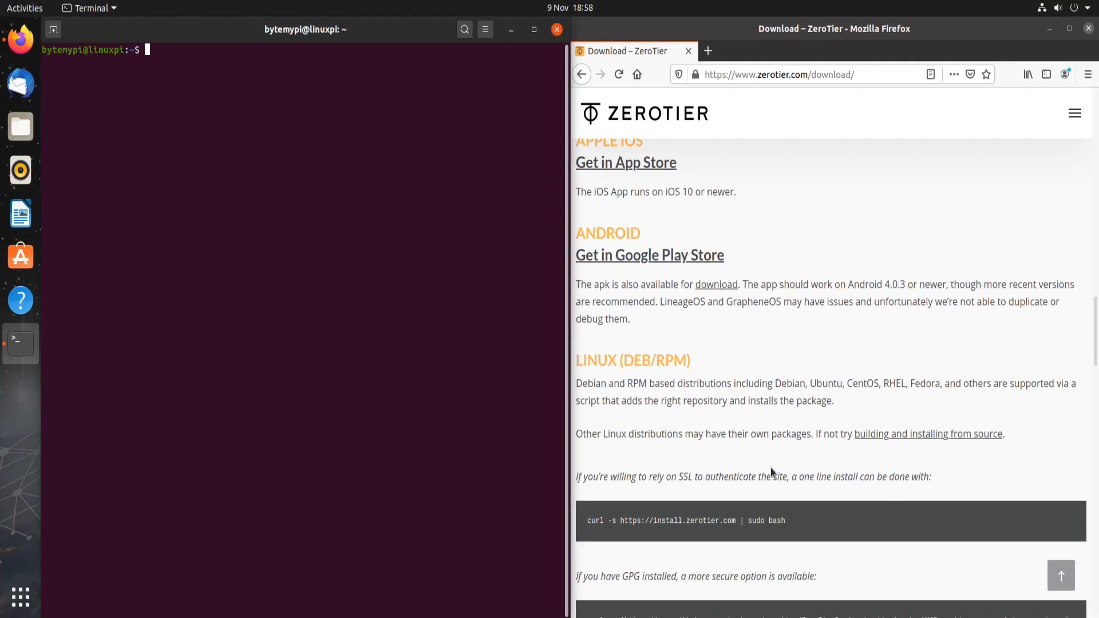
{"action": "scroll", "coordinate": [771, 470], "scroll_direction": "down", "scroll_amount": 5}
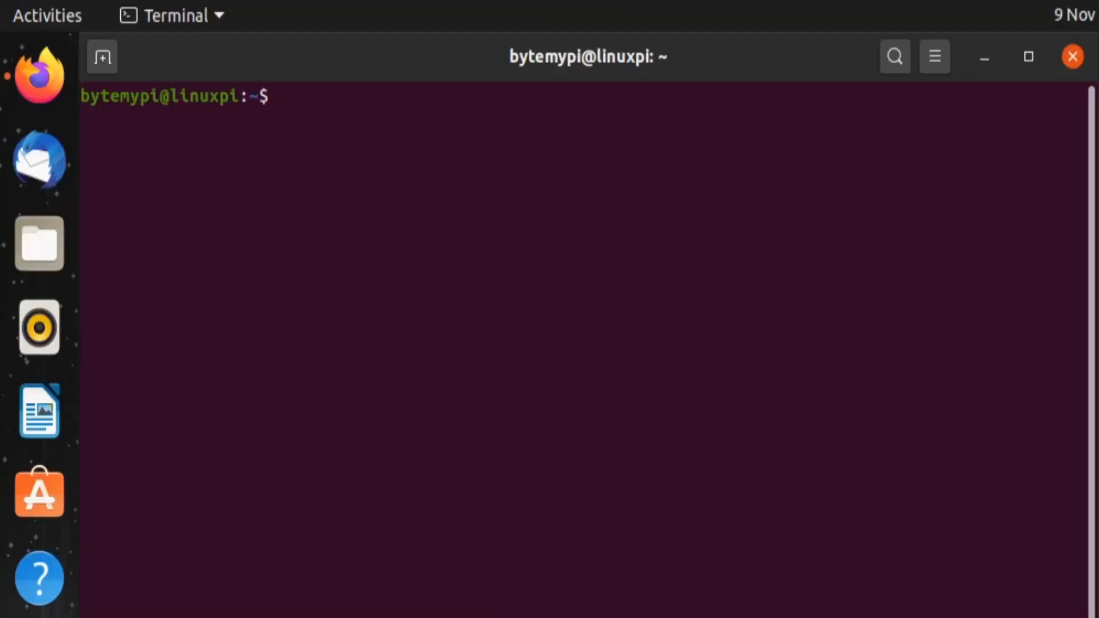
Step: Refresh the package lists with sudo apt update, supplying the sudo password, then clear the screen
{"action": "type", "text": "sudo apt update"}
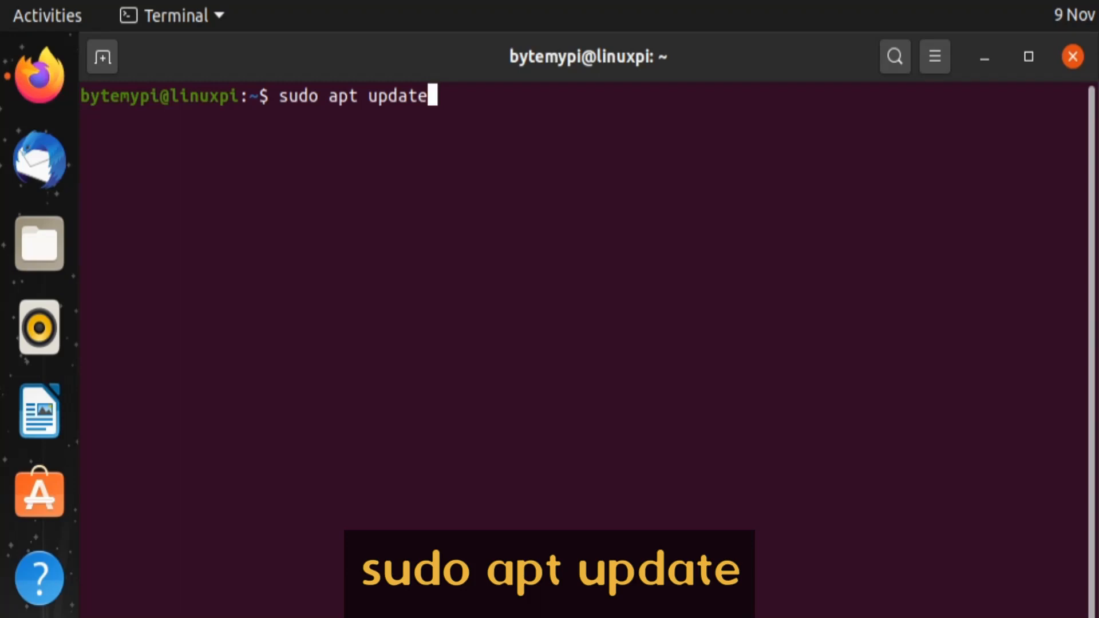
{"action": "key", "text": "Return"}
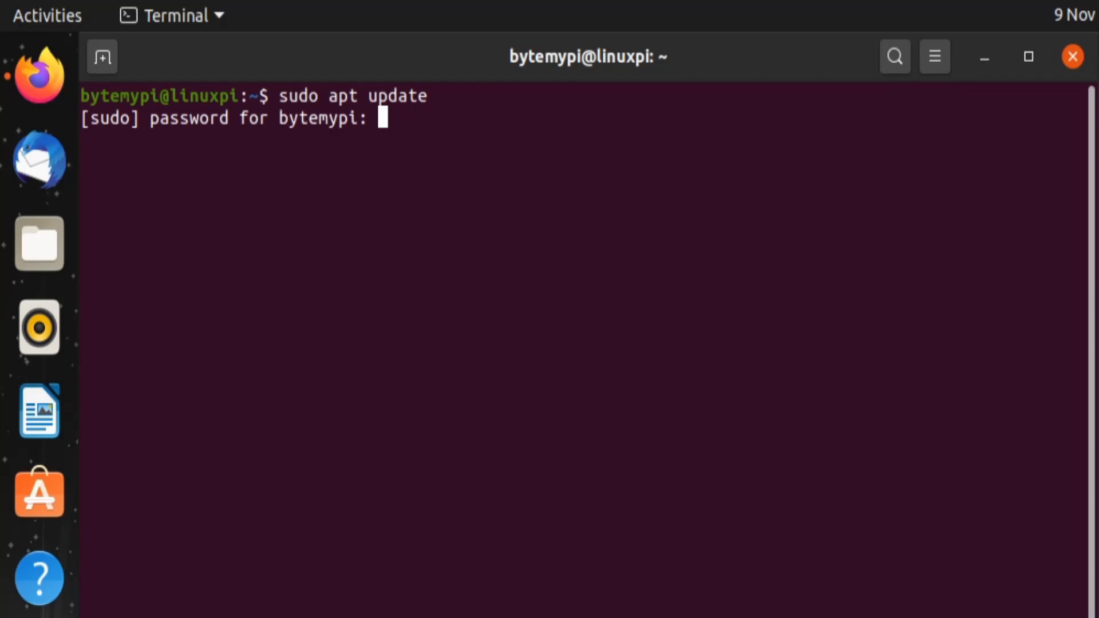
{"action": "key", "text": "Return"}
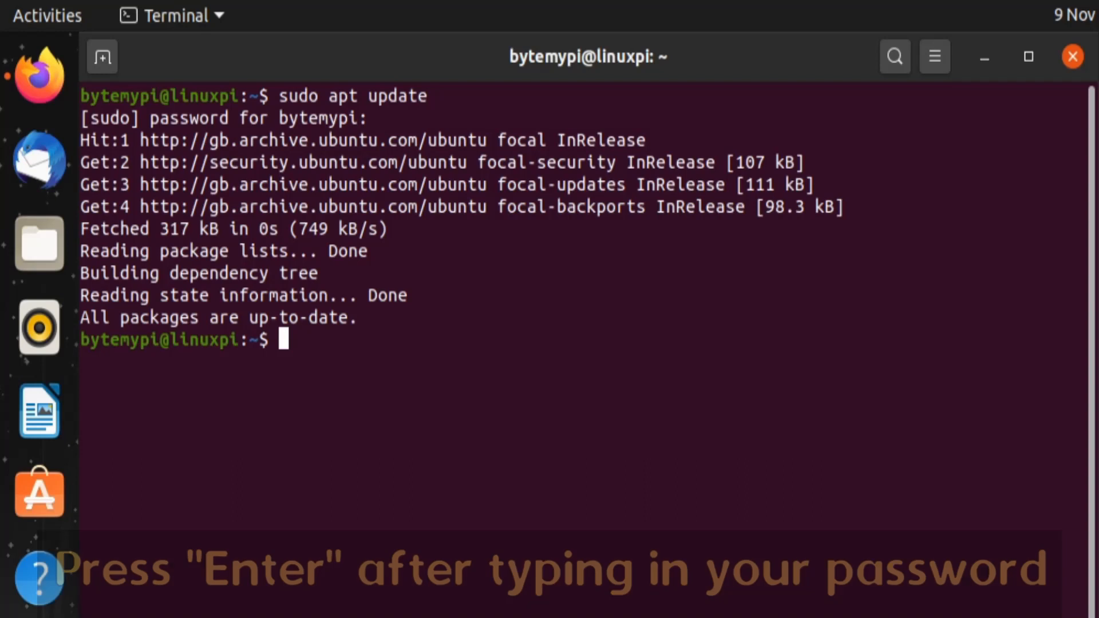
{"action": "key", "text": "ctrl+l"}
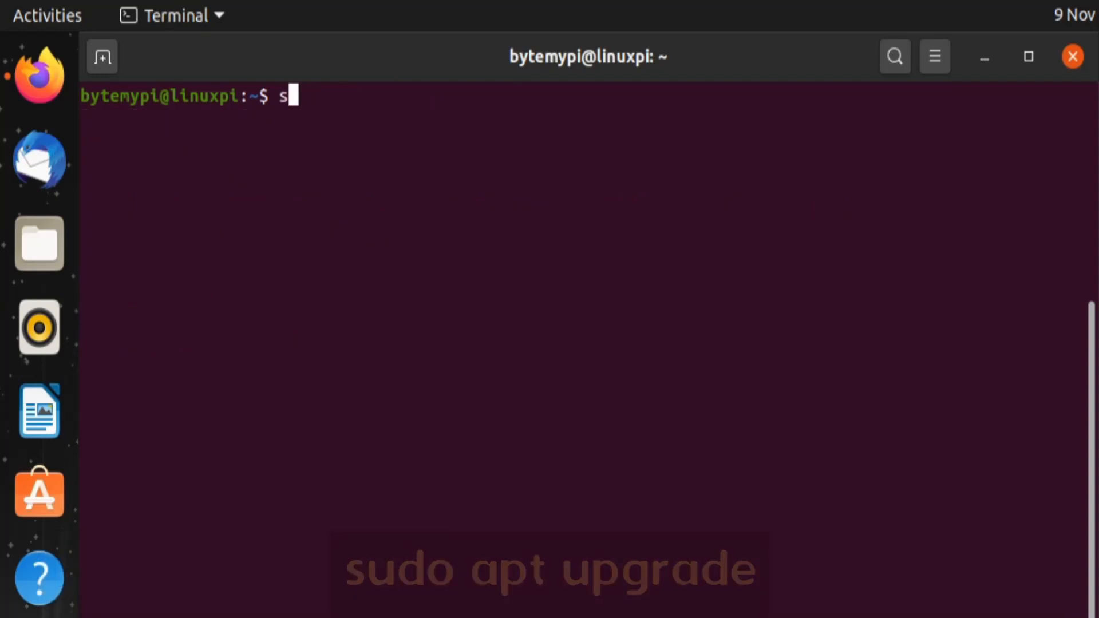
Step: Run sudo apt upgrade, which finds nothing to upgrade, and clear the screen again
{"action": "type", "text": "sudo apt upgrade"}
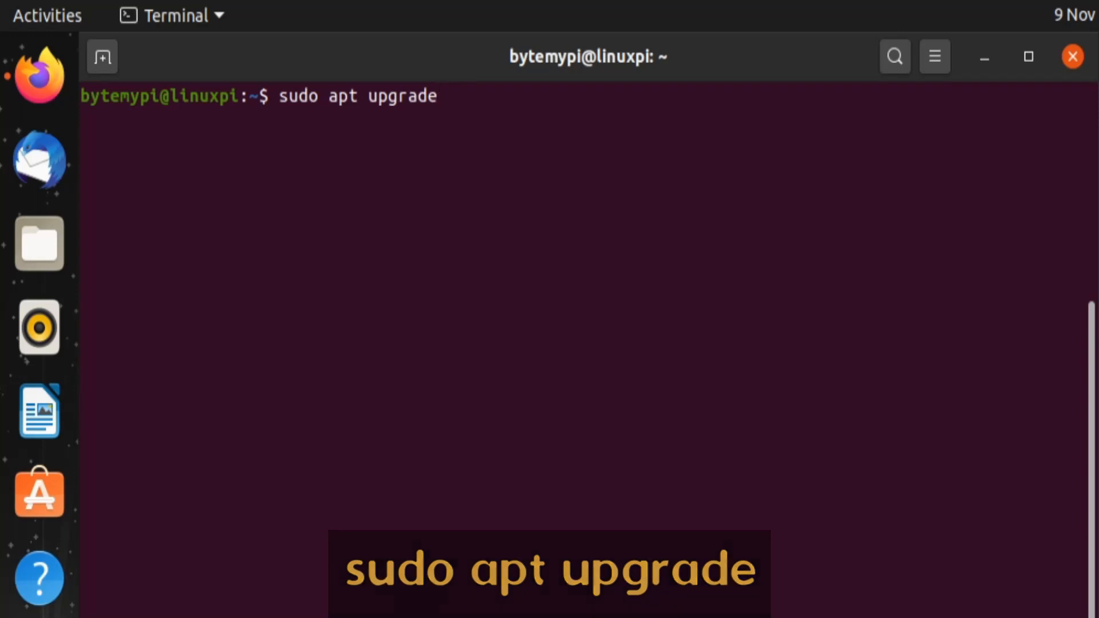
{"action": "key", "text": "Return"}
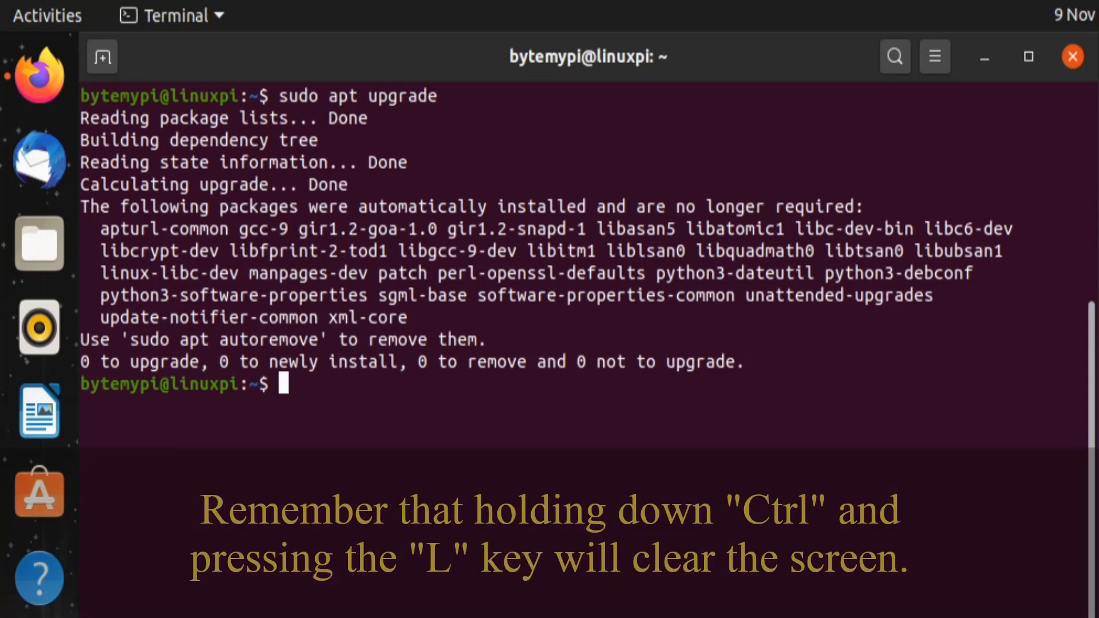
{"action": "key", "text": "ctrl+l"}
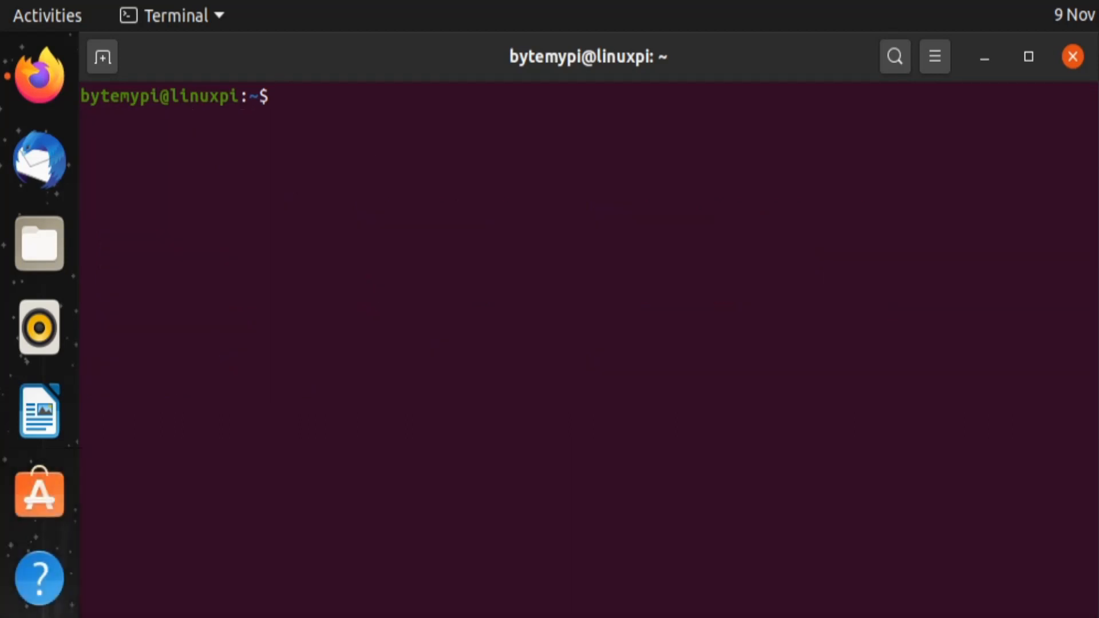
Step: Run sudo apt install curl to install curl
{"action": "type", "text": "sudo "}
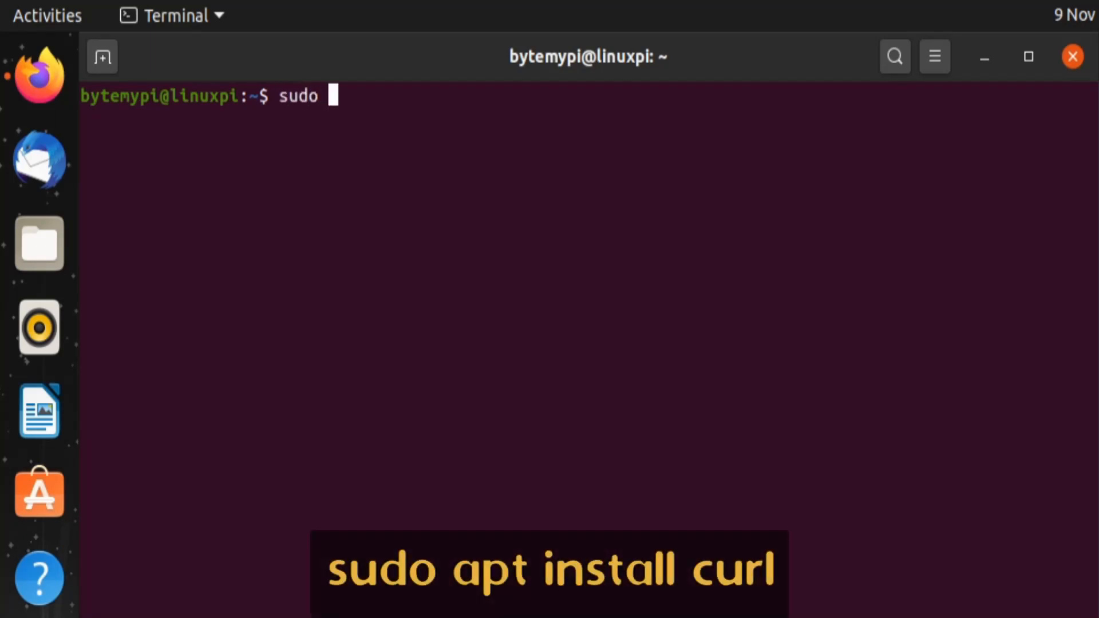
{"action": "type", "text": "apt install cur"}
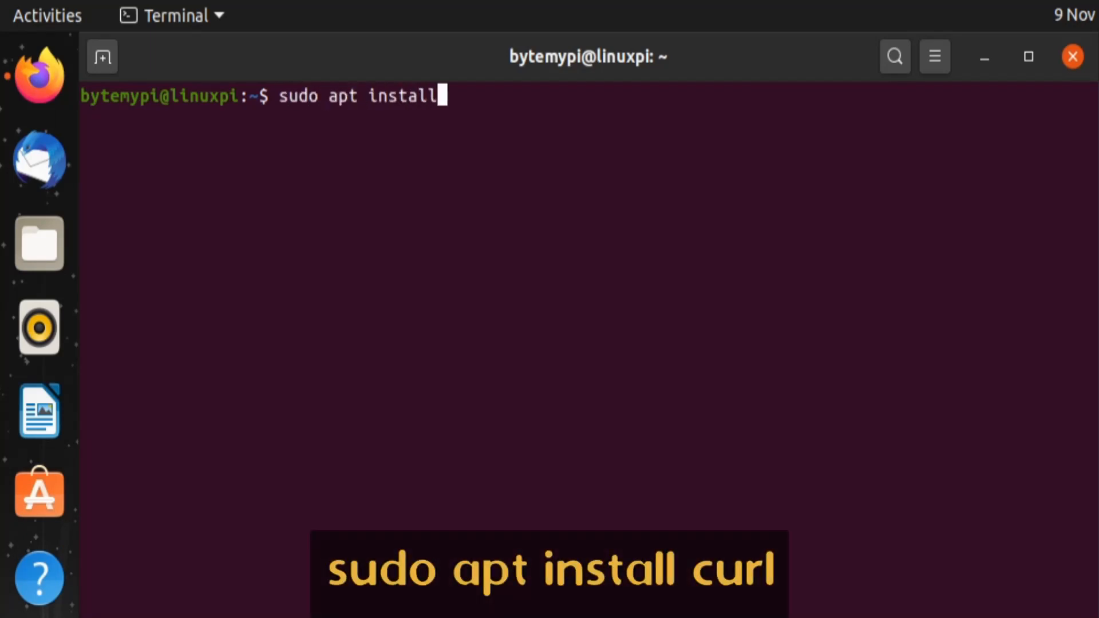
{"action": "type", "text": "l"}
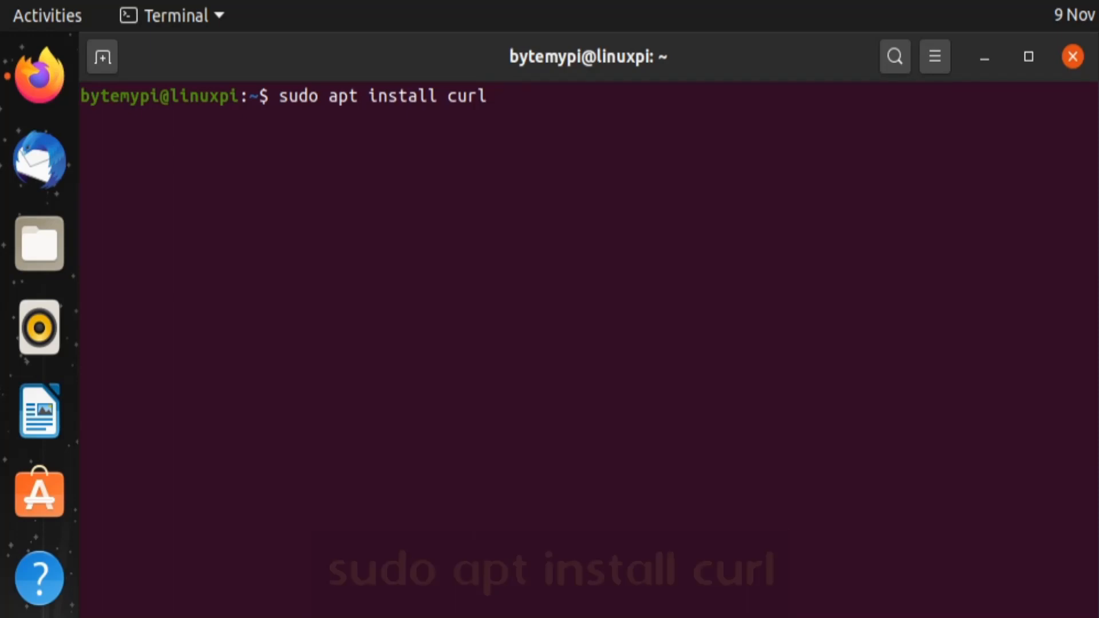
{"action": "key", "text": "Return"}
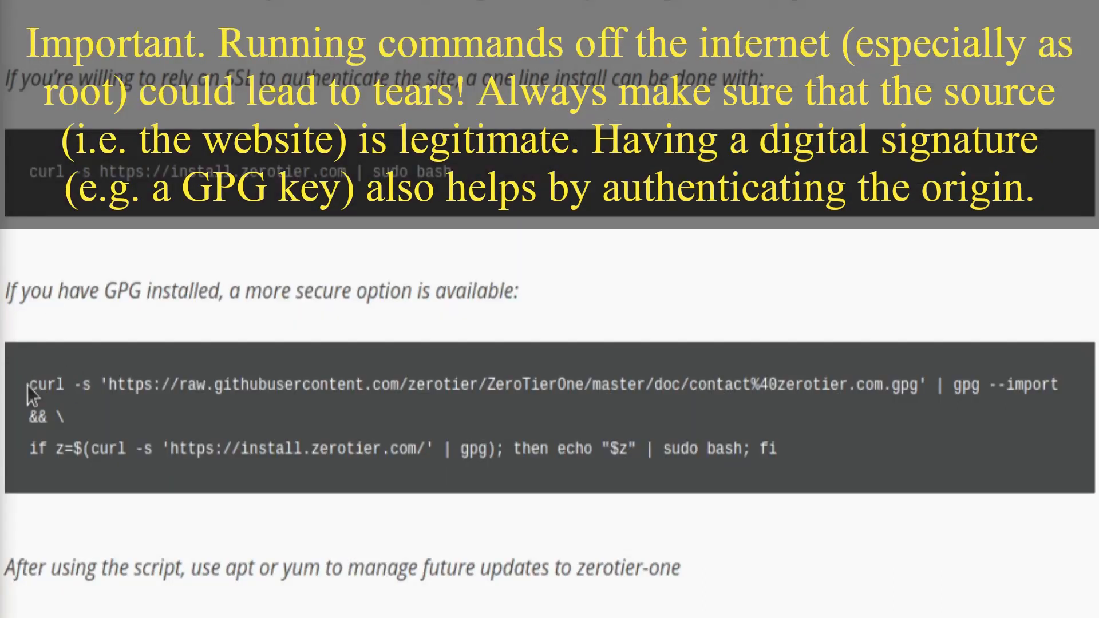
Step: Copy the GPG-verified ZeroTier install command from Firefox and run it in Terminal
{"action": "left_click_drag", "start_coordinate": [586, 365], "coordinate": [596, 364]}
{"action": "left_click_drag", "start_coordinate": [48, 383], "coordinate": [798, 458]}
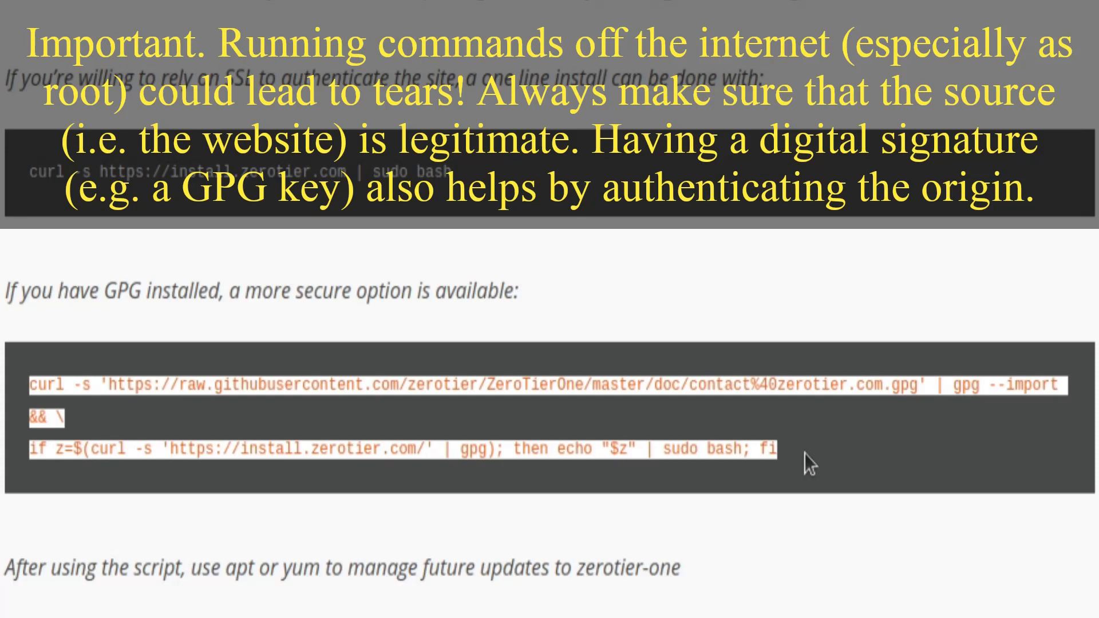
{"action": "right_click", "coordinate": [355, 454]}
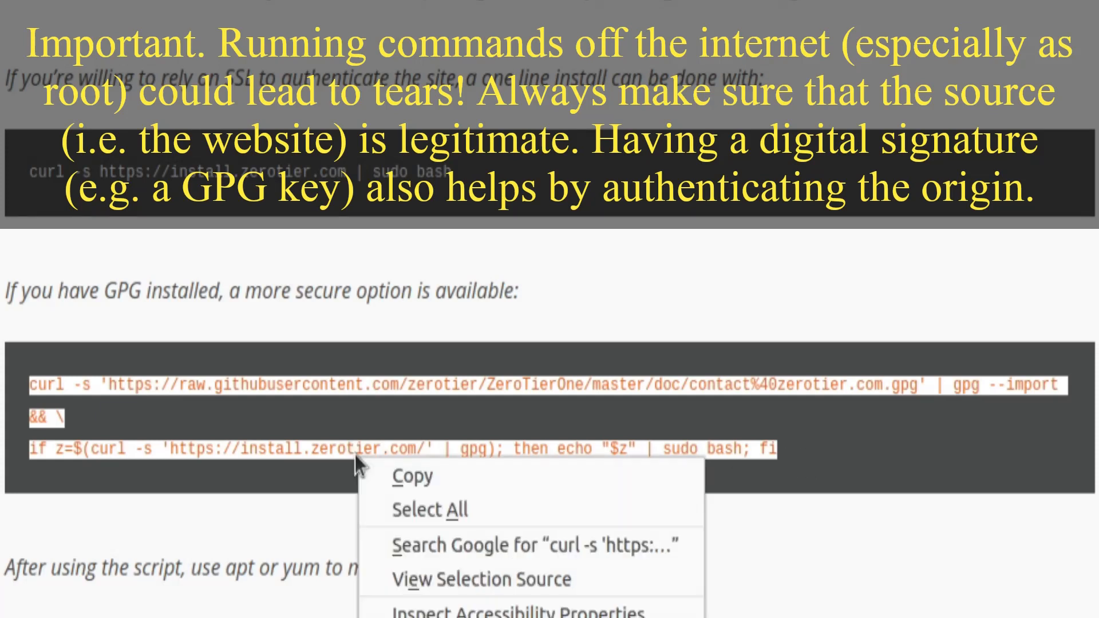
{"action": "left_click", "coordinate": [404, 475]}
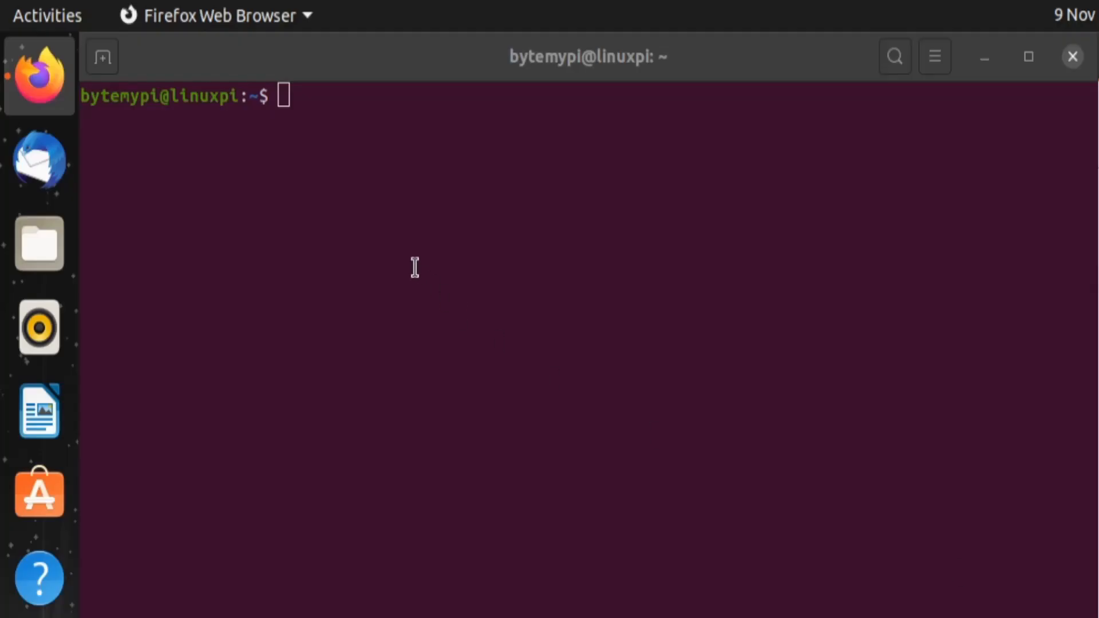
{"action": "right_click", "coordinate": [415, 267]}
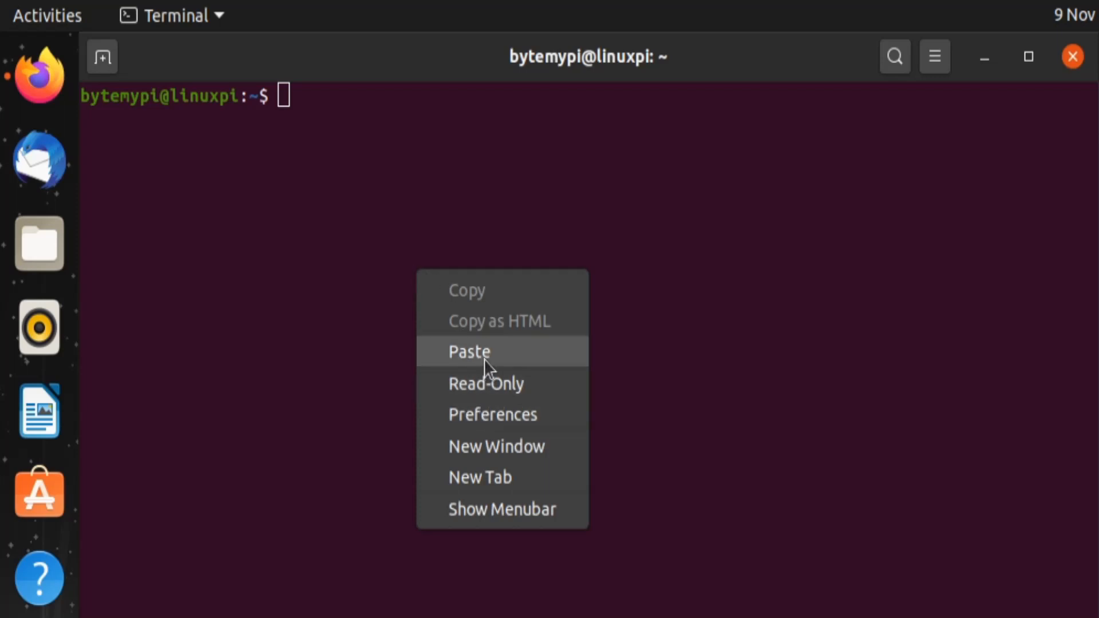
{"action": "left_click", "coordinate": [485, 358]}
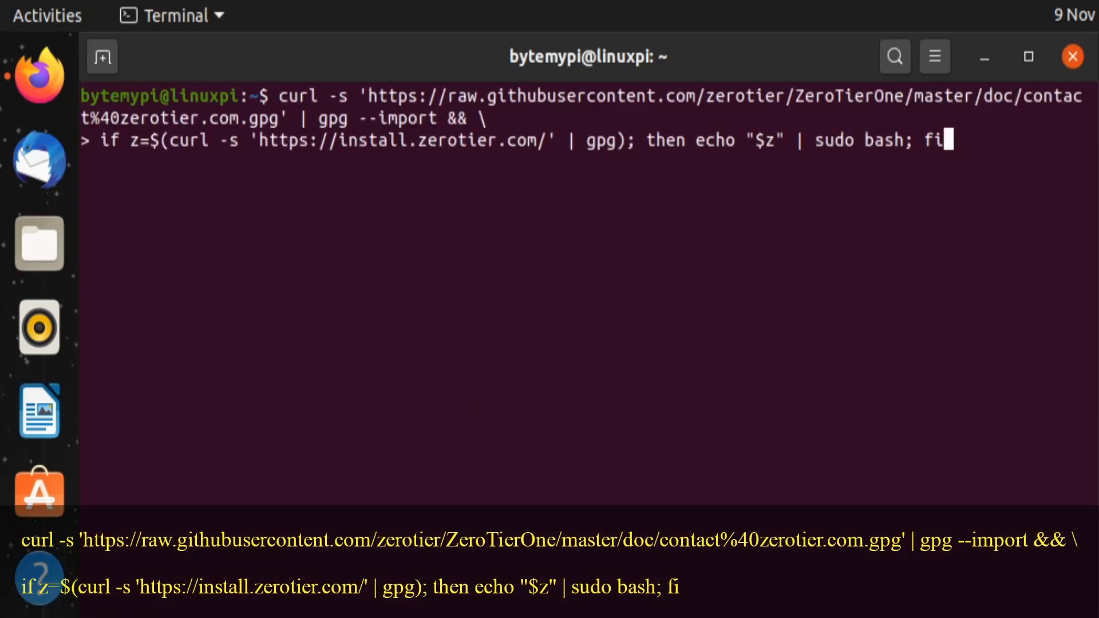
{"action": "key", "text": "Return"}
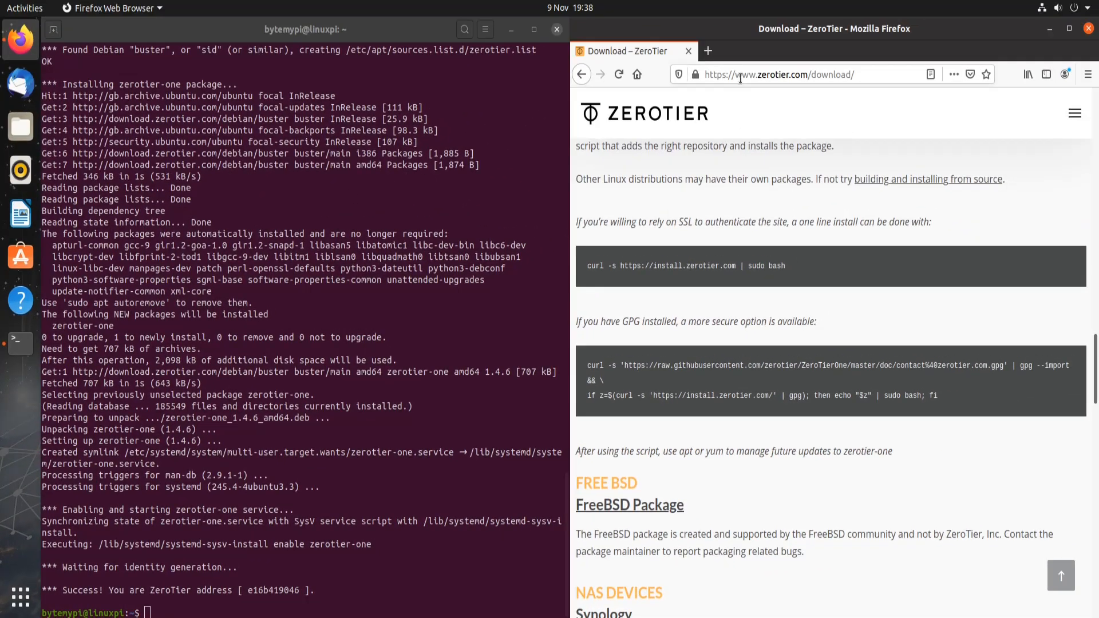
Step: Load my.zerotier.com and log in to ZeroTier Central
{"action": "left_click", "coordinate": [740, 80]}
{"action": "type", "text": "my.ze"}
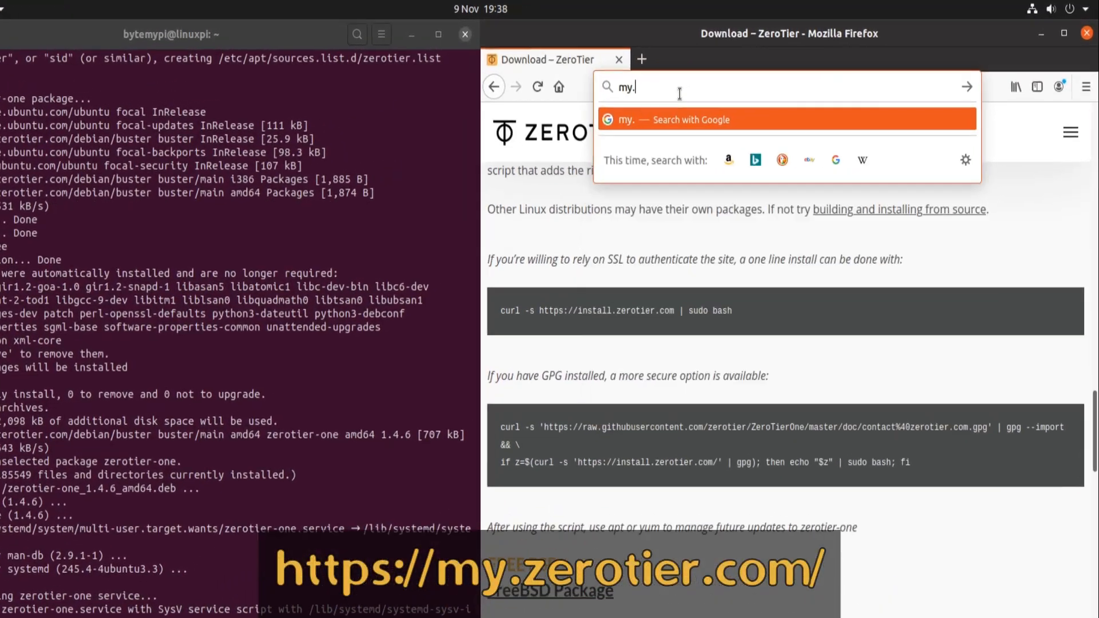
{"action": "type", "text": "rotier.co"}
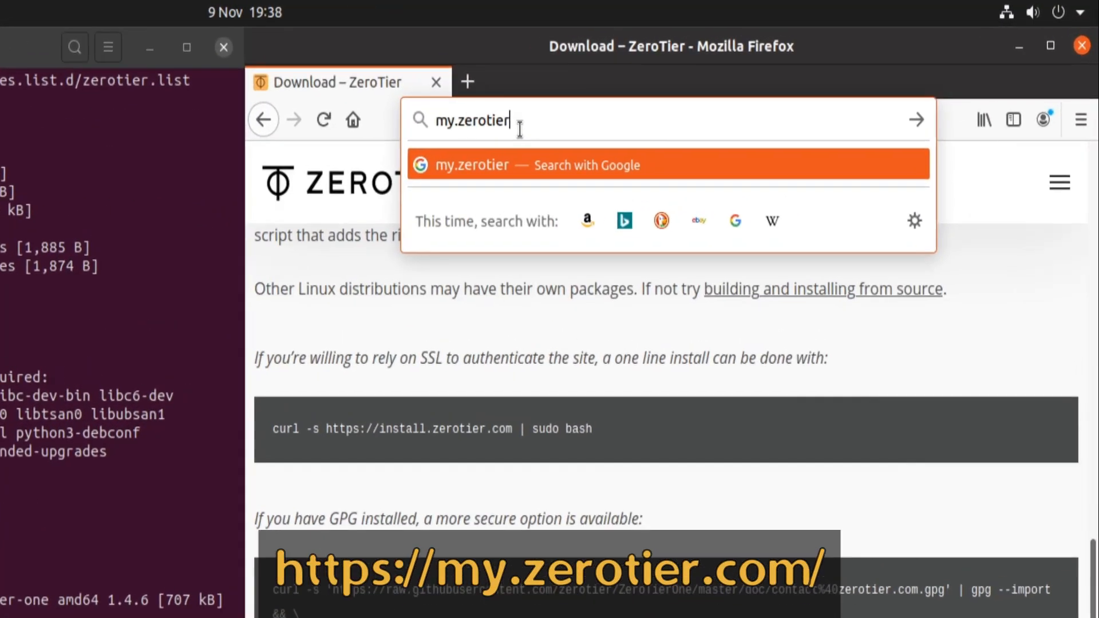
{"action": "type", "text": "m"}
{"action": "key", "text": "Return"}
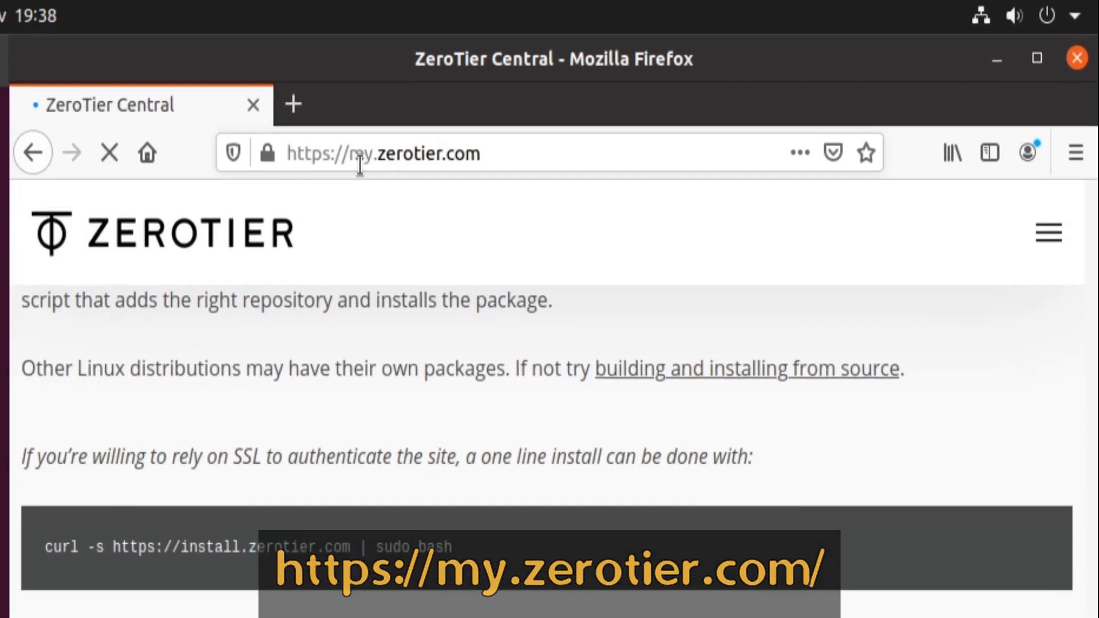
{"action": "left_click", "coordinate": [803, 375]}
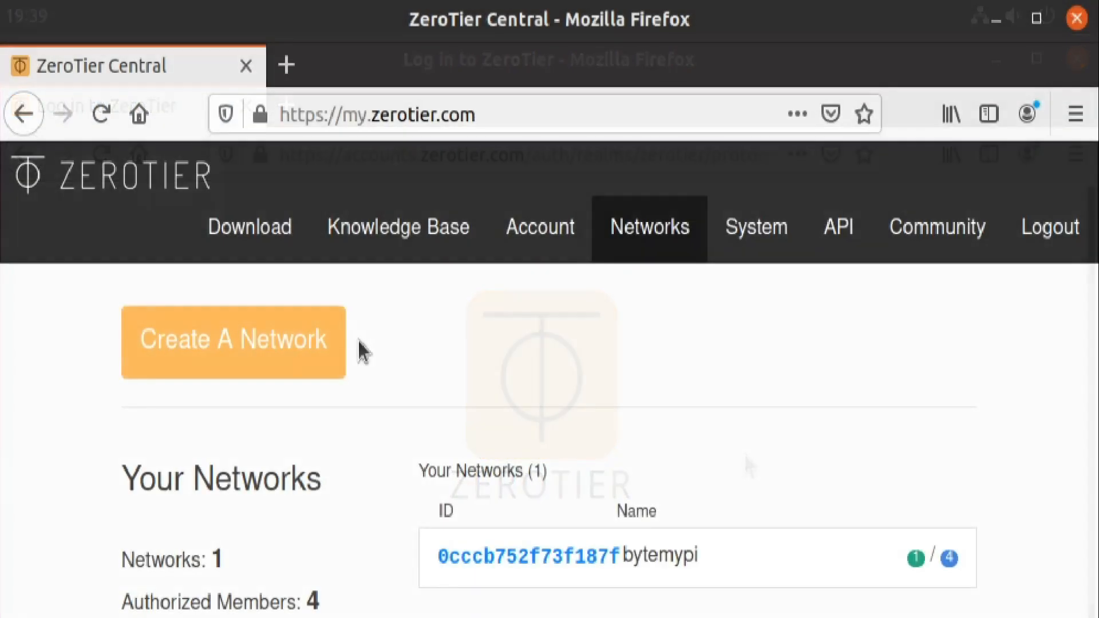
Step: In the bytemypi network's Members list, name the 10.147.18.180 member 'Android'
{"action": "left_click", "coordinate": [513, 555]}
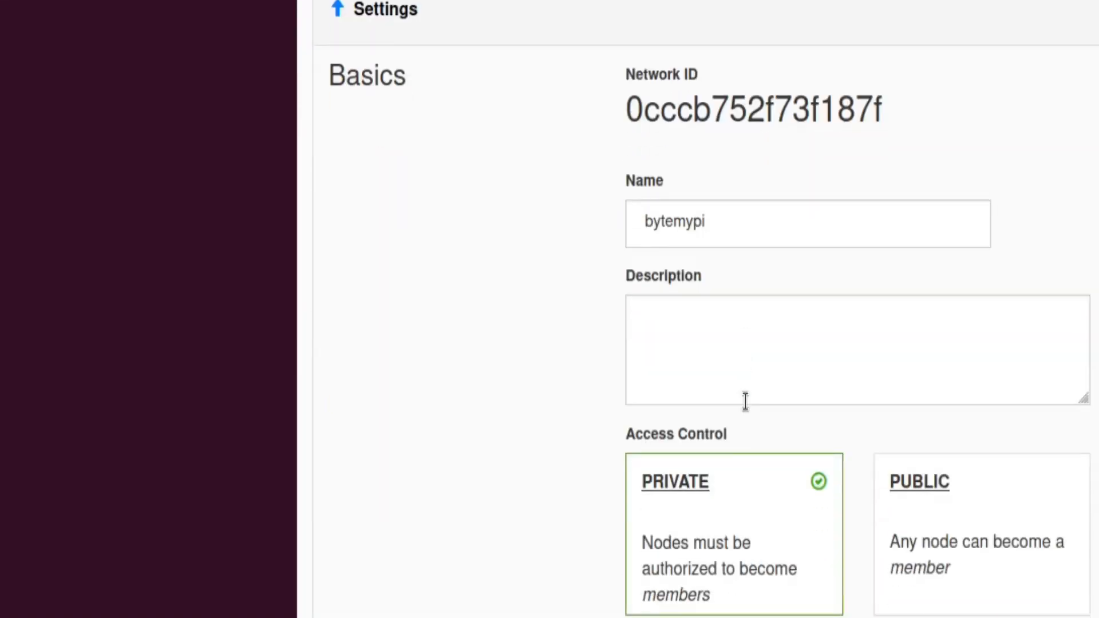
{"action": "scroll", "coordinate": [745, 401], "scroll_direction": "down", "scroll_amount": 20}
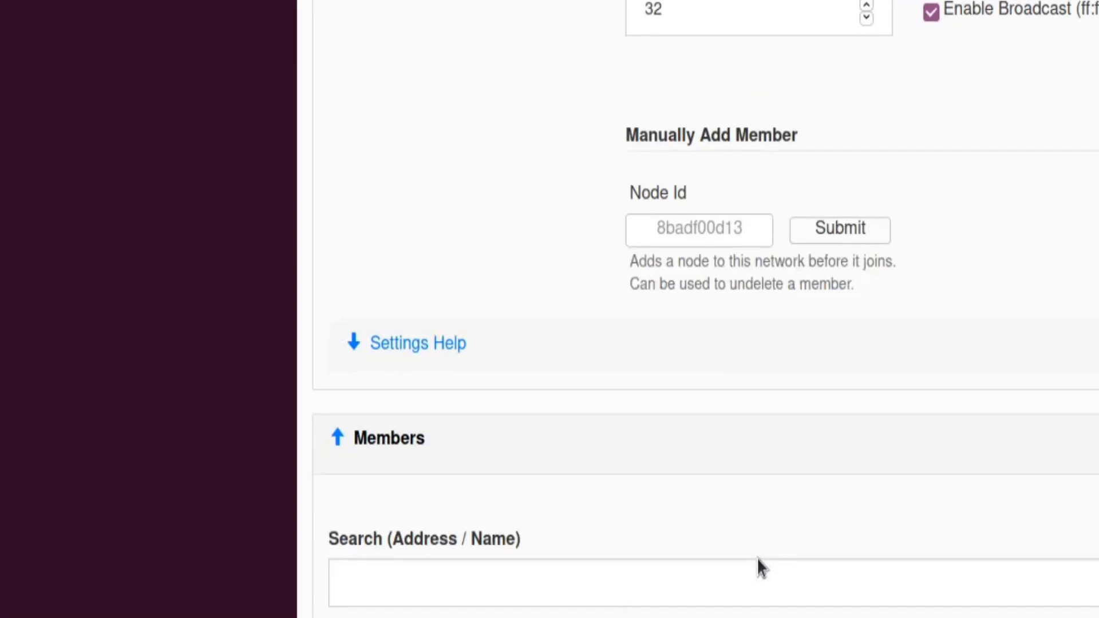
{"action": "scroll", "coordinate": [757, 541], "scroll_direction": "down", "scroll_amount": 7}
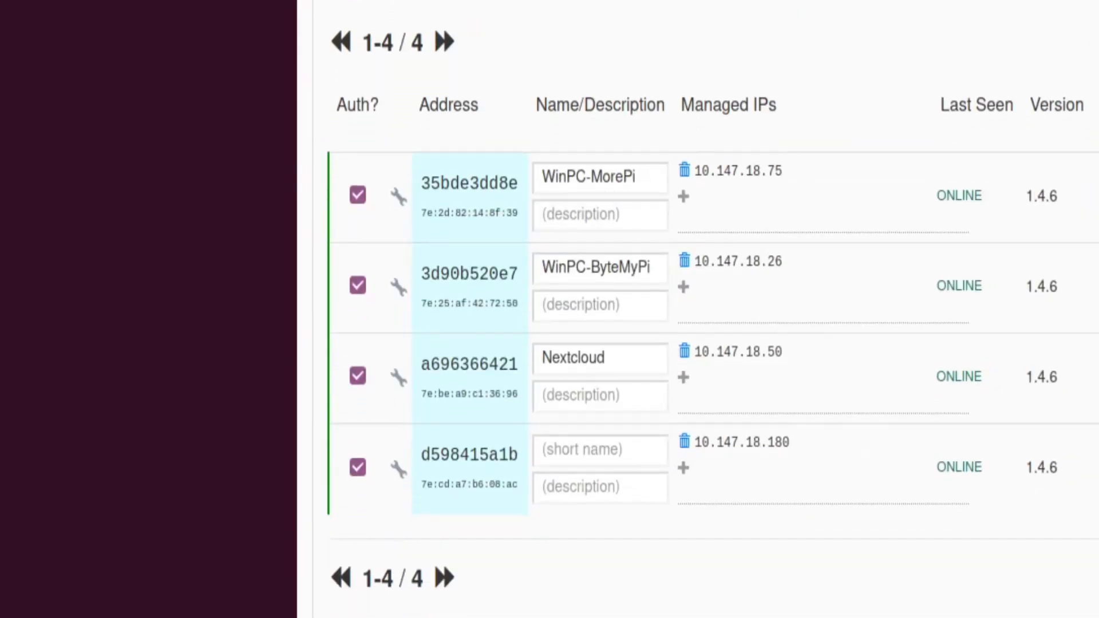
{"action": "left_click", "coordinate": [540, 450]}
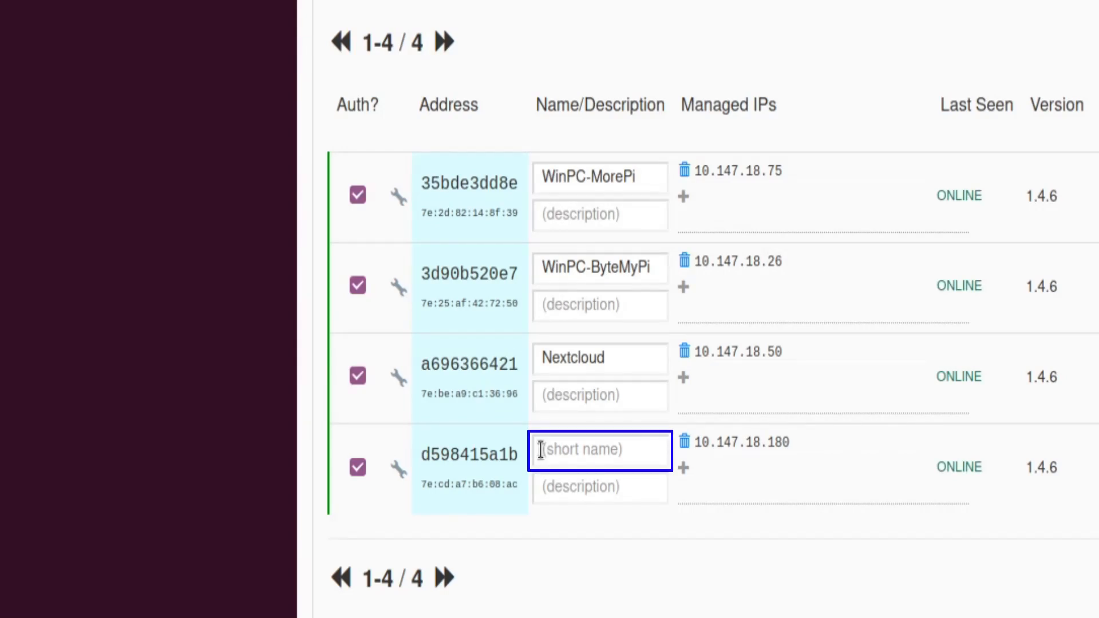
{"action": "type", "text": "Android"}
{"action": "key", "text": "Return"}
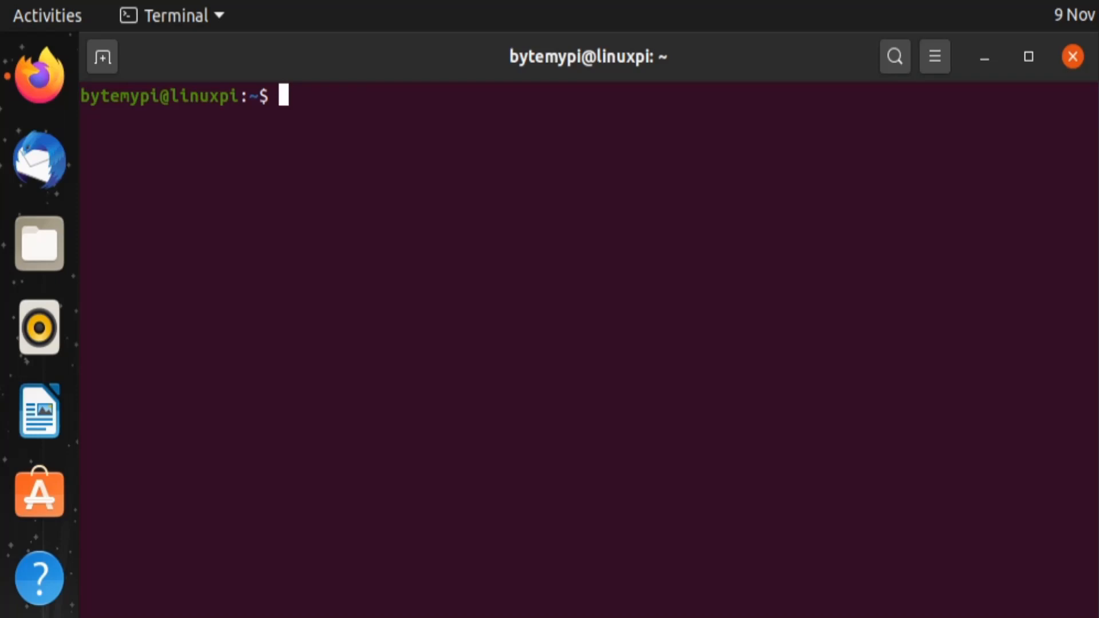
Step: Run sudo zerotier-cli join 0cccb752f73f187f and supply the sudo password
{"action": "type", "text": "sudo zerotier-cli "}
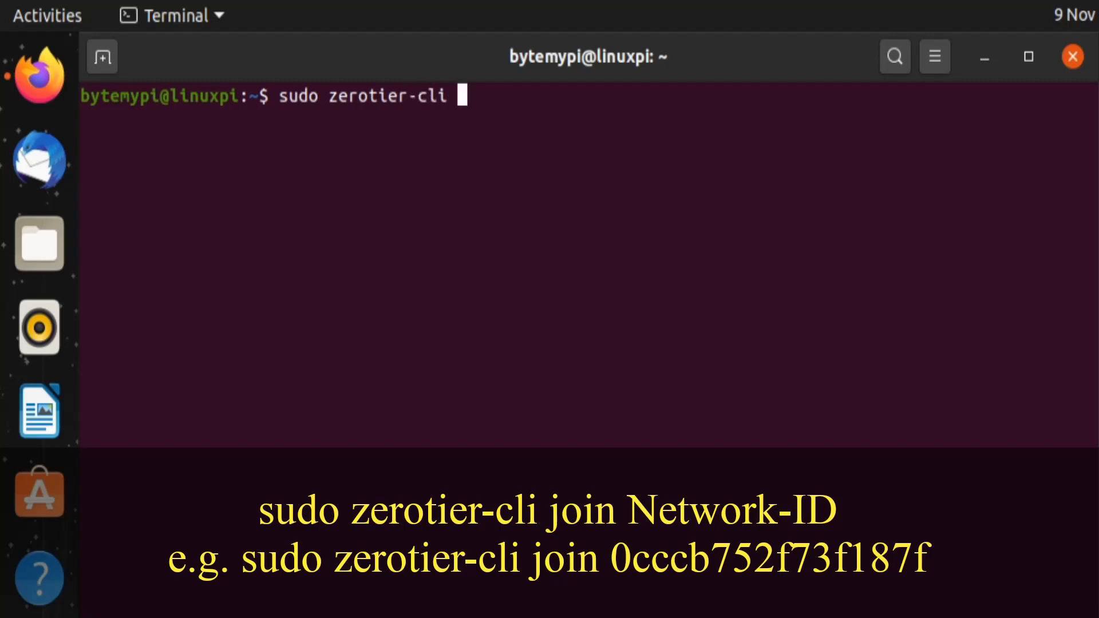
{"action": "type", "text": "join "}
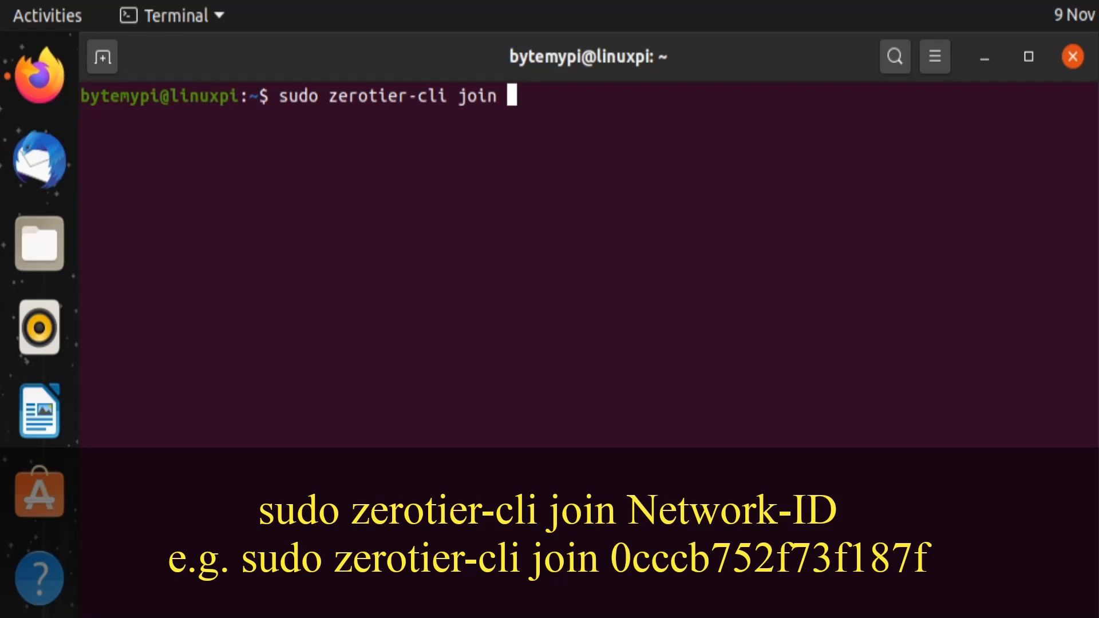
{"action": "type", "text": "0cccb7"}
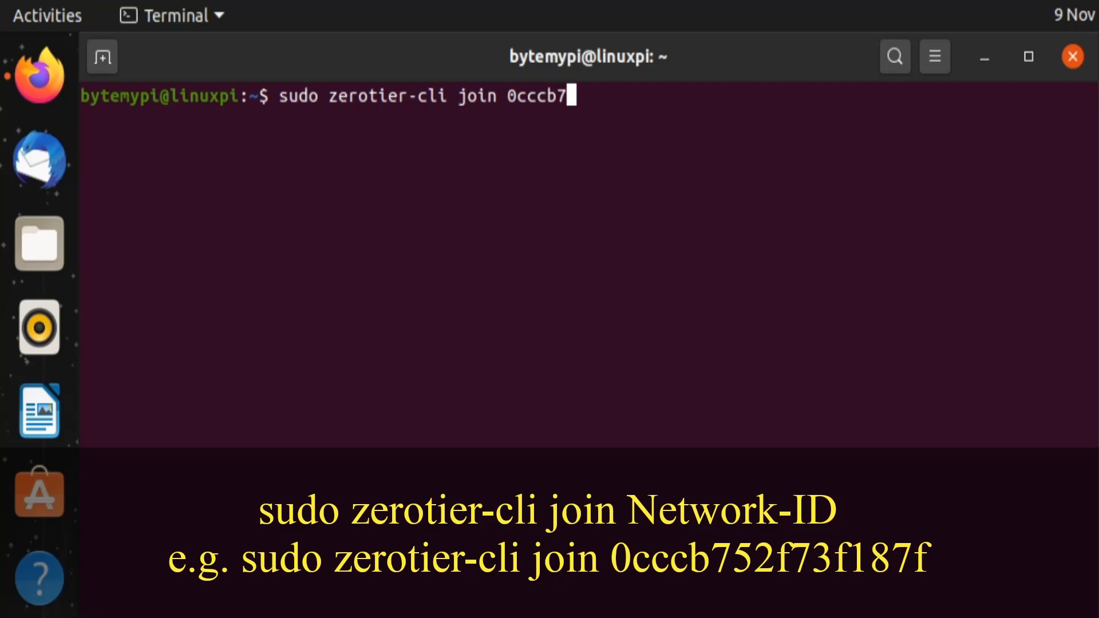
{"action": "type", "text": "52f"}
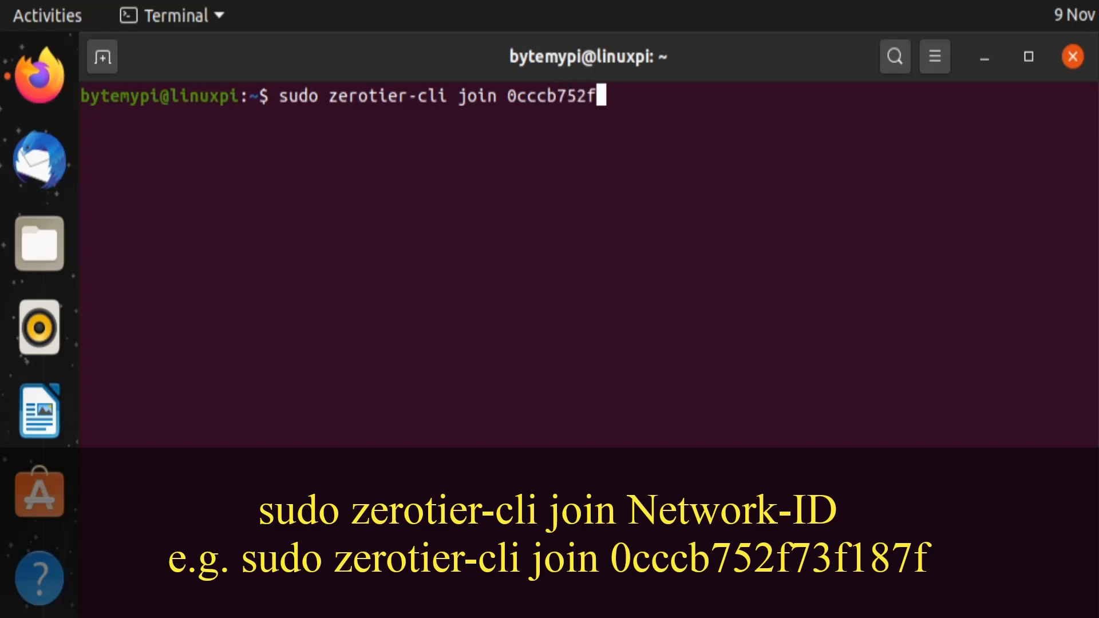
{"action": "type", "text": "73f187f"}
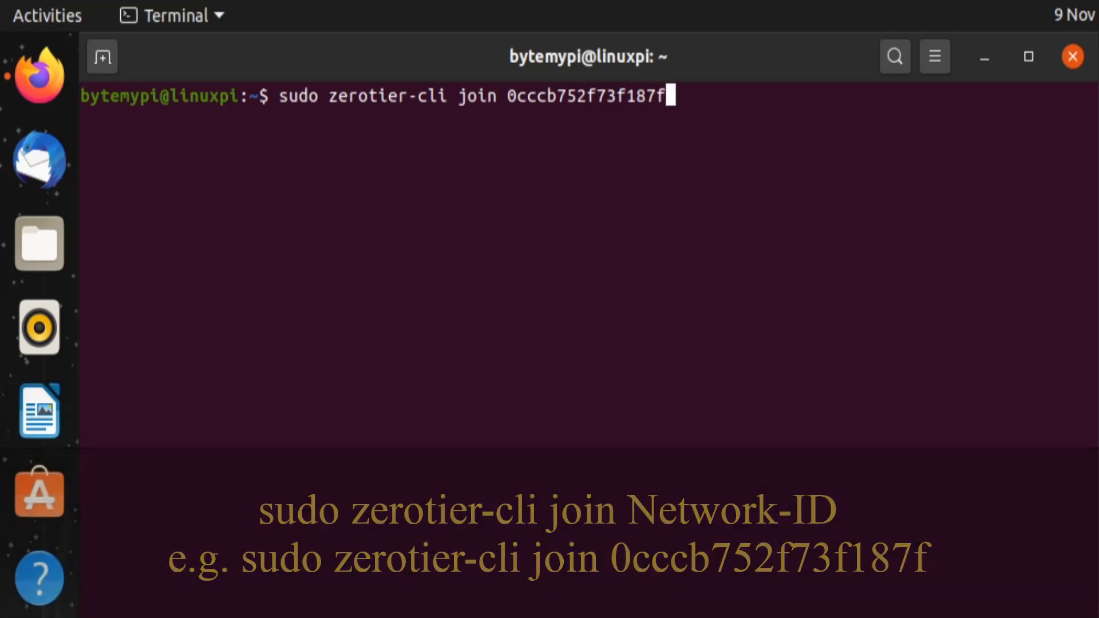
{"action": "key", "text": "Return"}
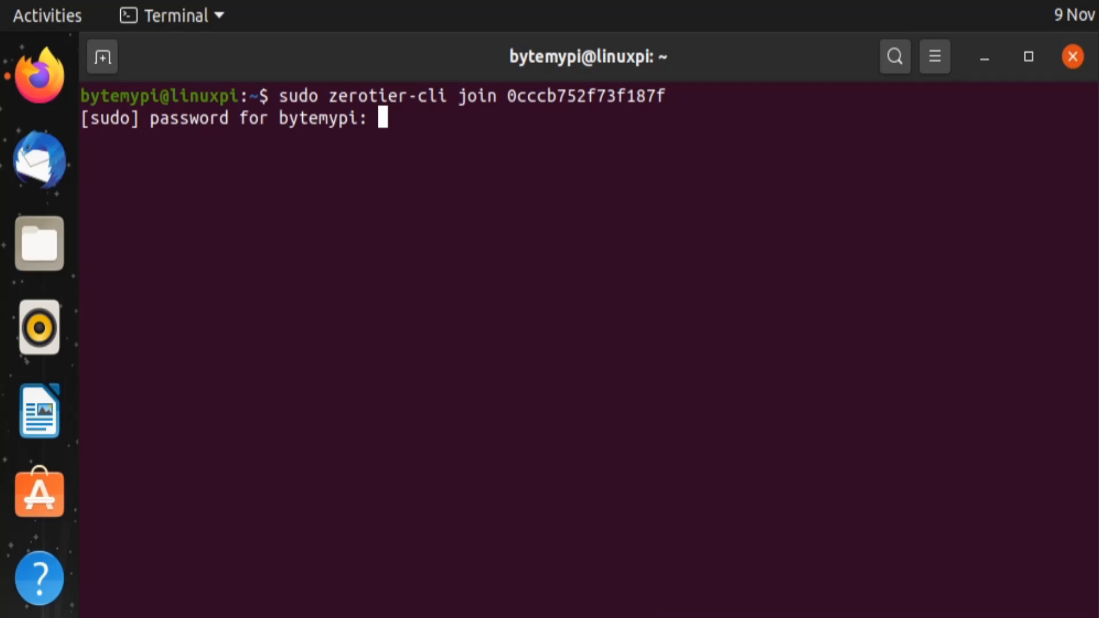
{"action": "key", "text": "Return"}
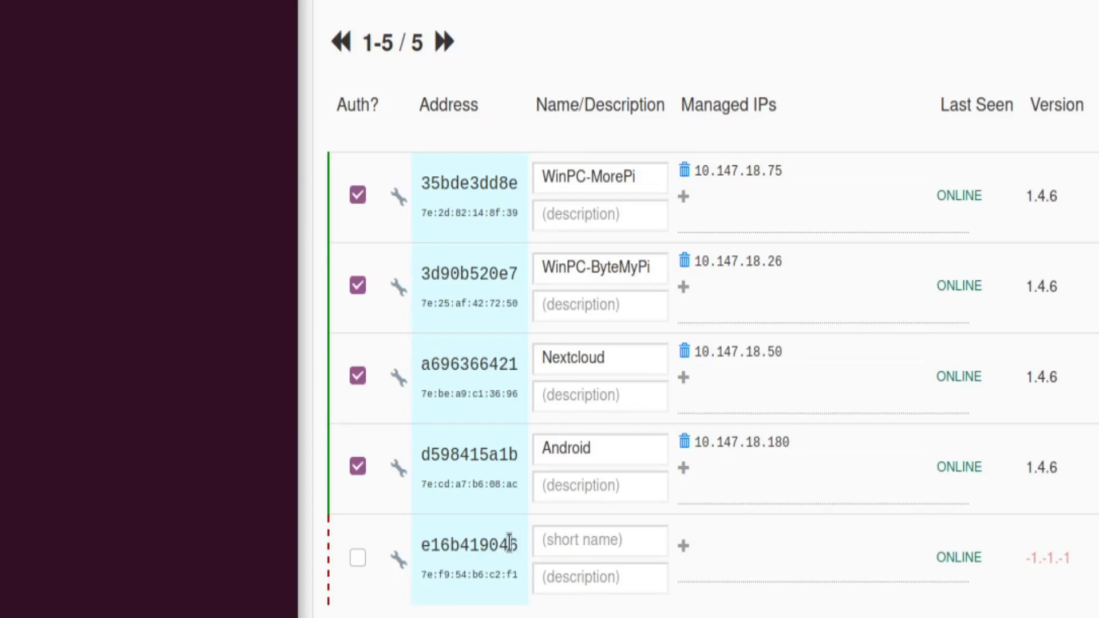
Step: Authorize new member e16b419046, name it 'Ubuntu', and log out of ZeroTier Central
{"action": "left_click", "coordinate": [356, 560]}
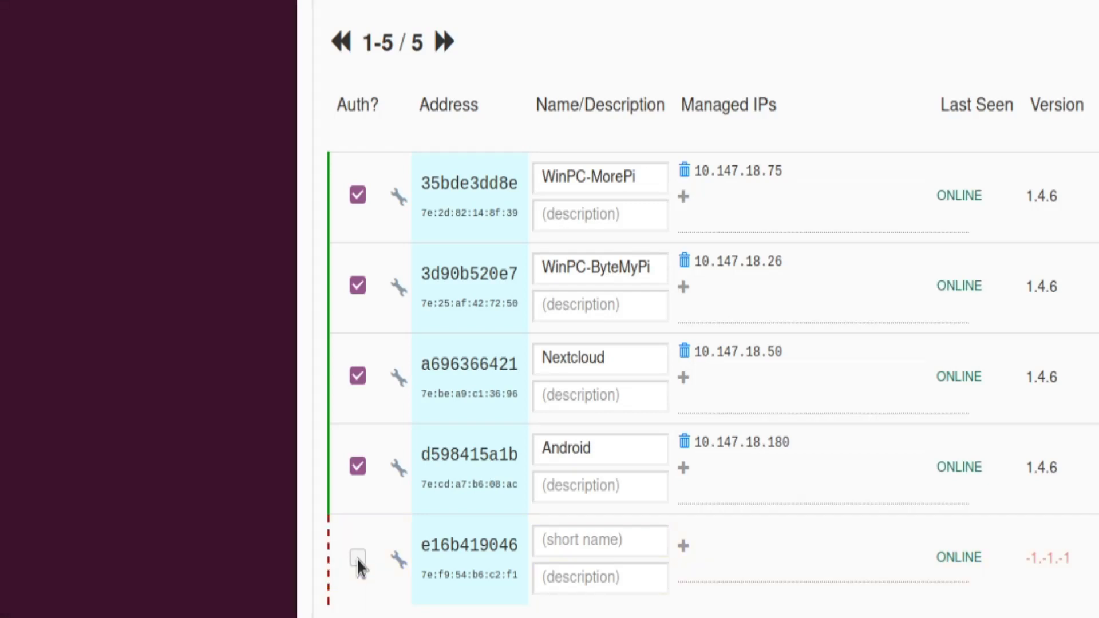
{"action": "left_click", "coordinate": [356, 558]}
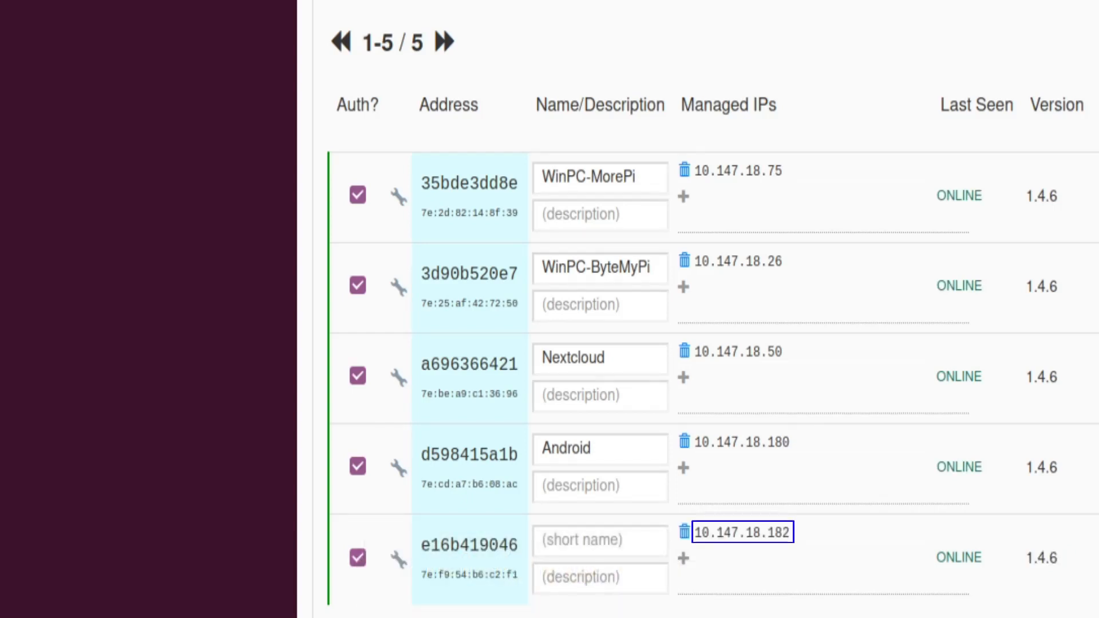
{"action": "left_click", "coordinate": [538, 540]}
{"action": "type", "text": "Ubuntu"}
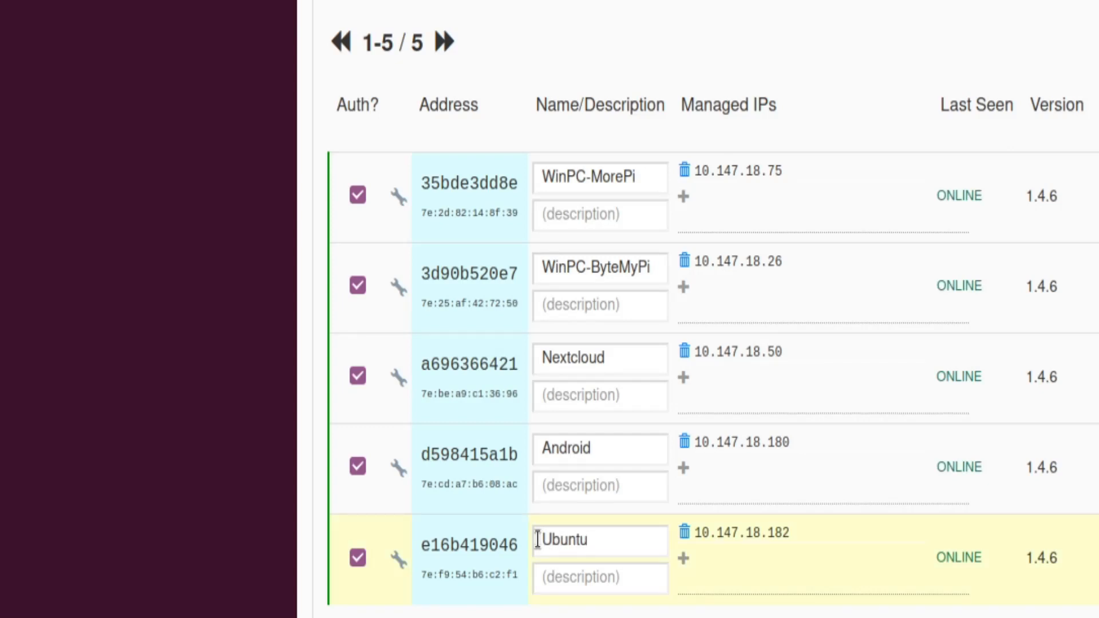
{"action": "scroll", "coordinate": [593, 540], "scroll_direction": "up", "scroll_amount": 12}
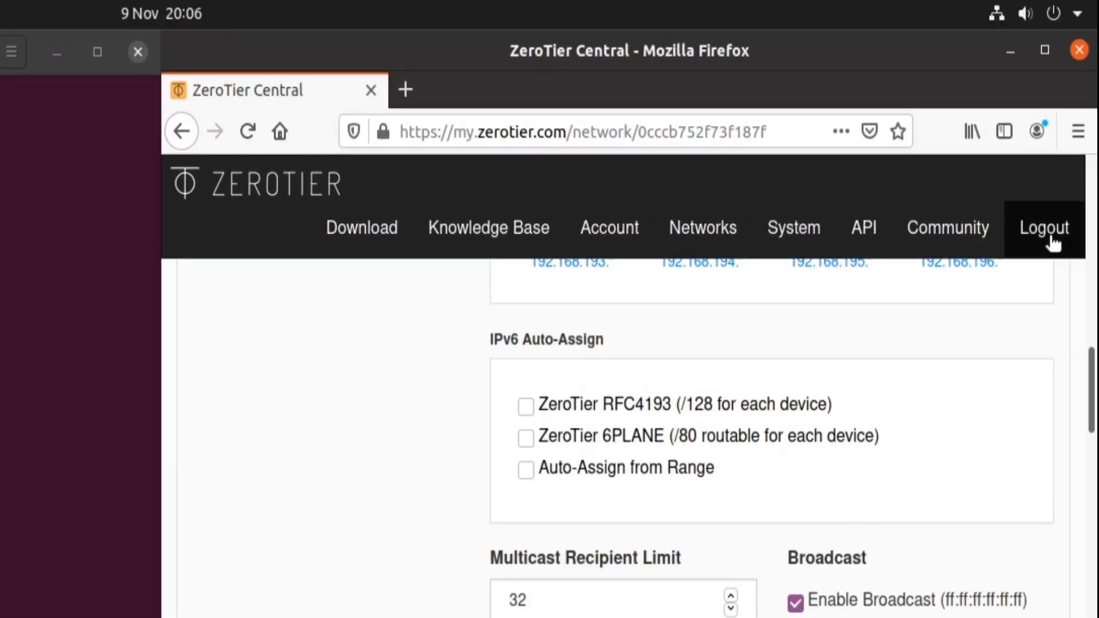
{"action": "left_click", "coordinate": [1053, 243]}
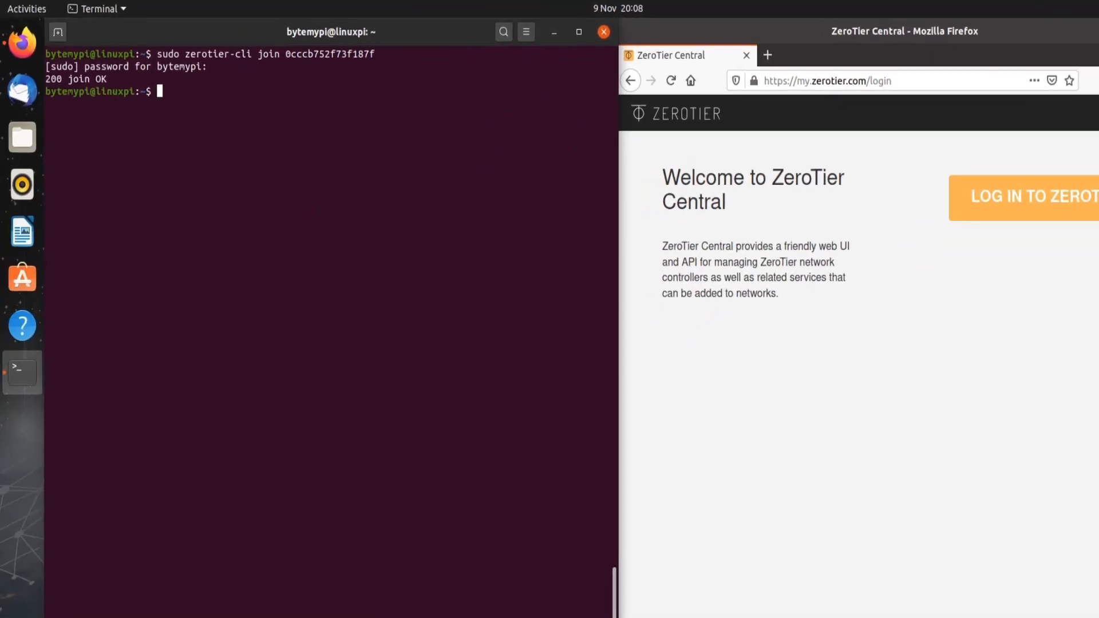
Step: Clear the screen and run sudo zerotier-cli info to confirm the node is ONLINE
{"action": "key", "text": "ctrl+l"}
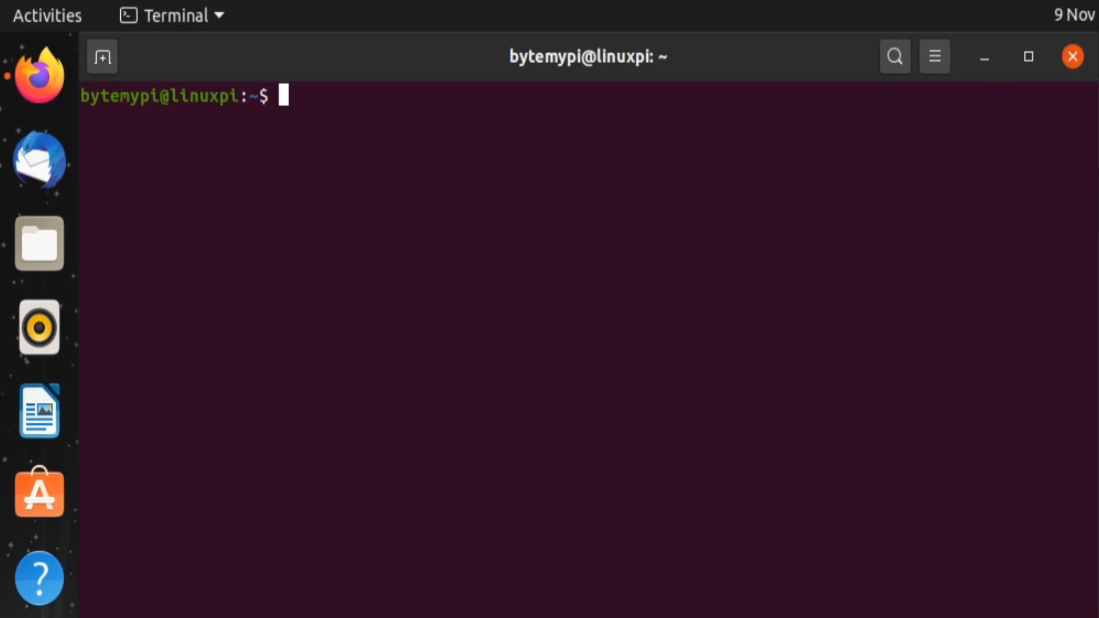
{"action": "type", "text": "sudo "}
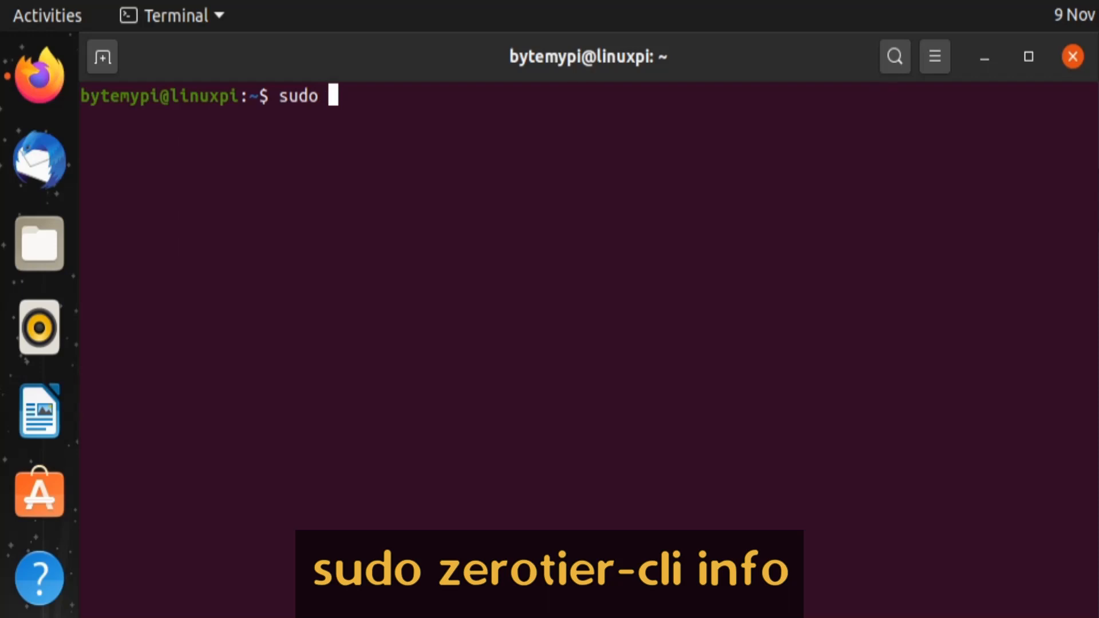
{"action": "type", "text": "zero"}
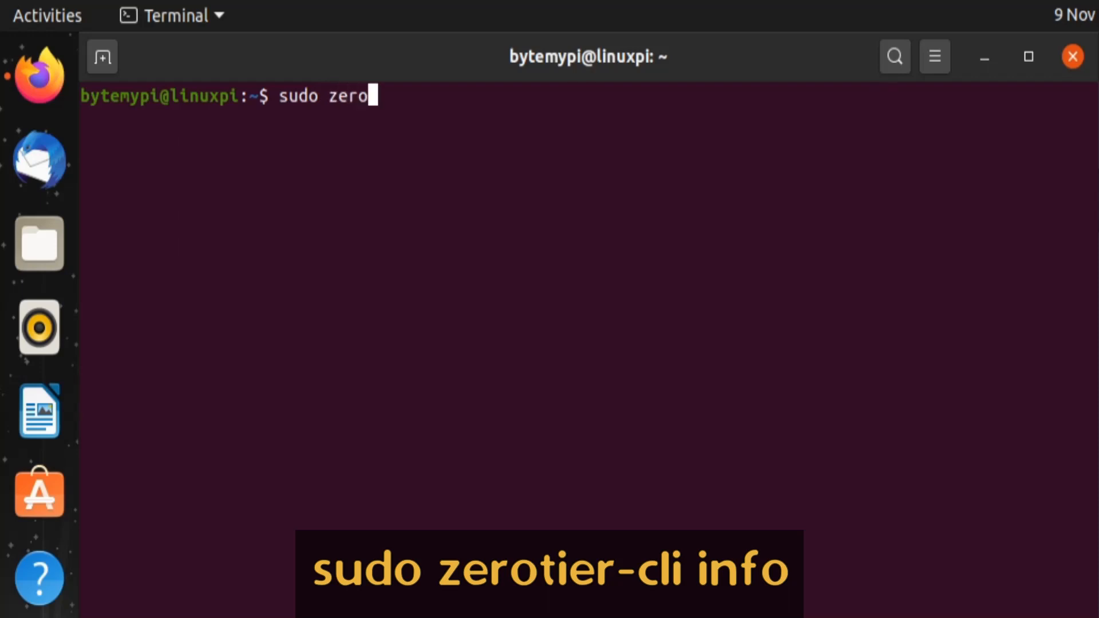
{"action": "type", "text": "tier-cli"}
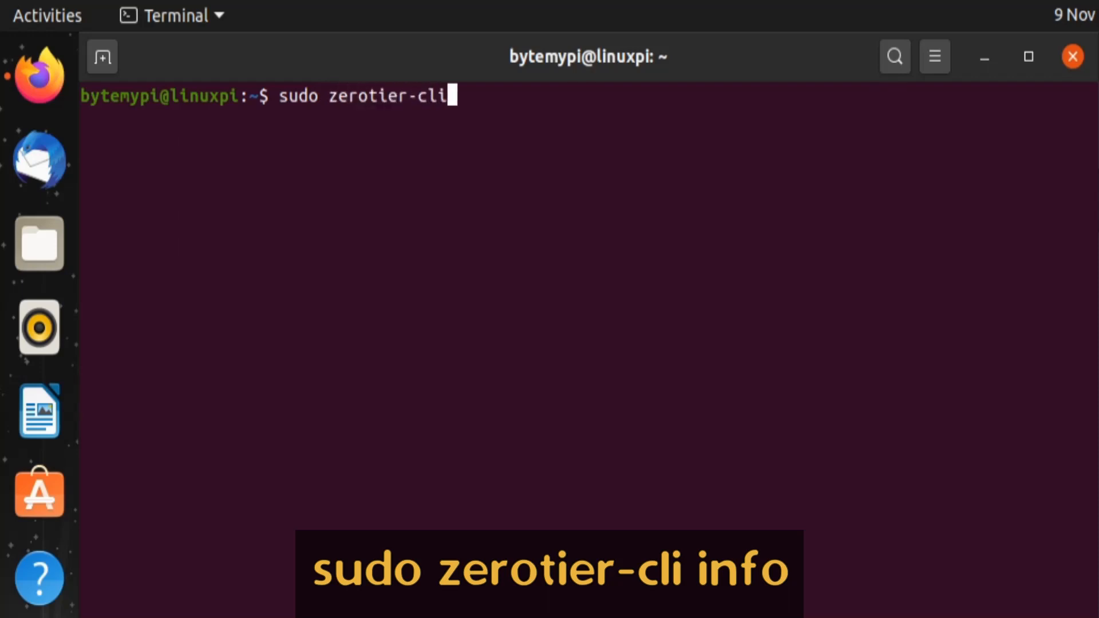
{"action": "type", "text": " info"}
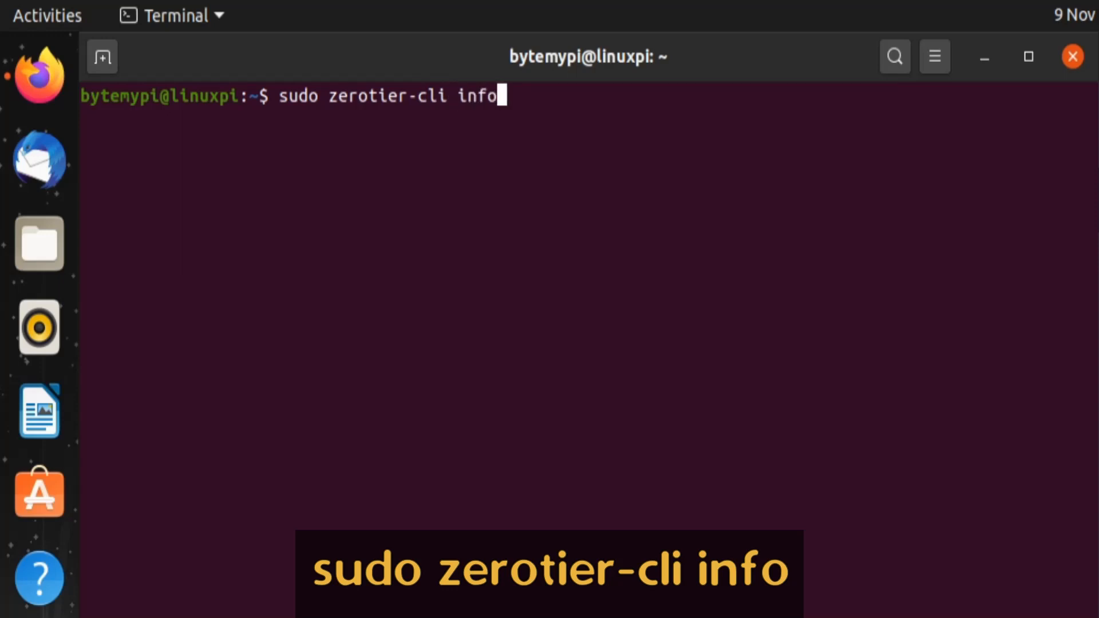
{"action": "key", "text": "Return"}
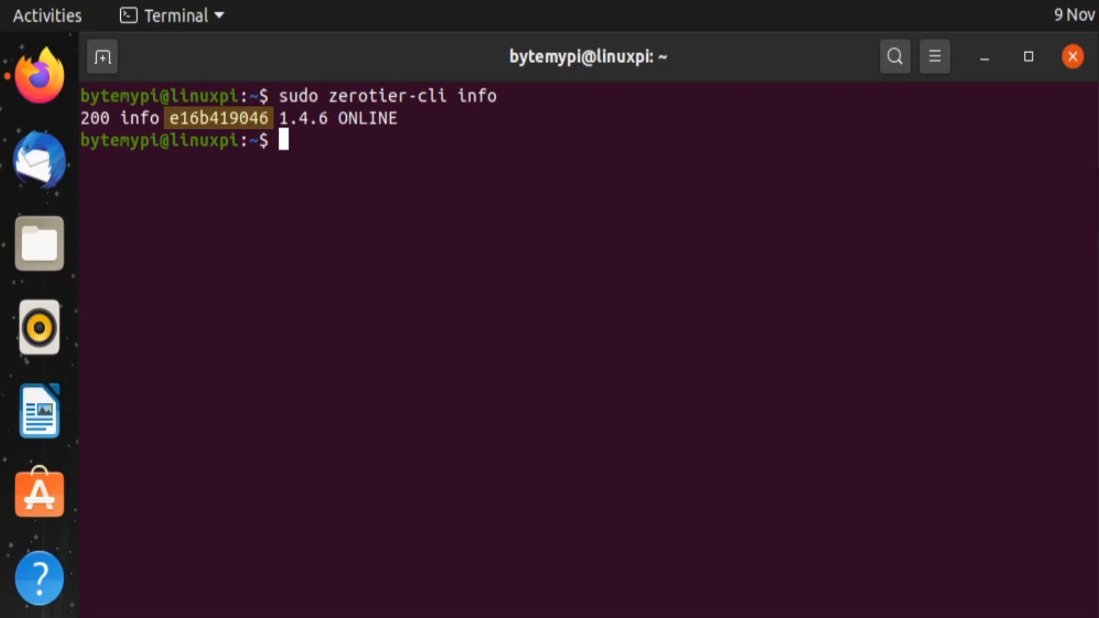
Step: Run sudo zerotier-cli listnetworks to confirm bytemypi at 10.147.18.182/24, then close Terminal
{"action": "key", "text": "Up"}
{"action": "key", "text": "BackSpace"}
{"action": "key", "text": "BackSpace"}
{"action": "key", "text": "BackSpace"}
{"action": "key", "text": "BackSpace"}
{"action": "type", "text": "listnetworks"}
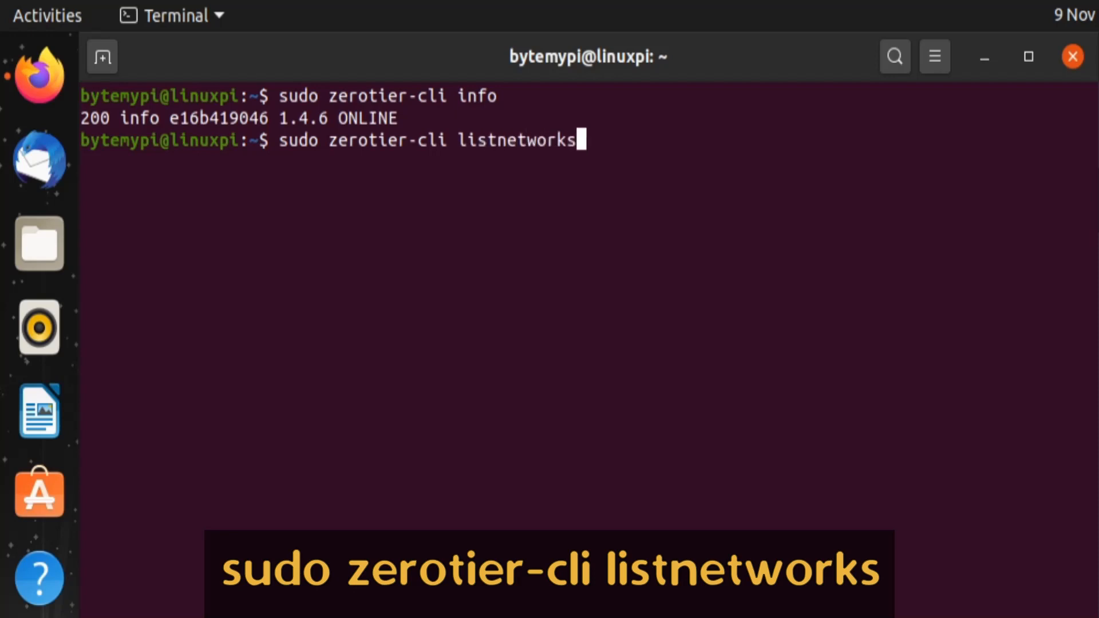
{"action": "key", "text": "Return"}
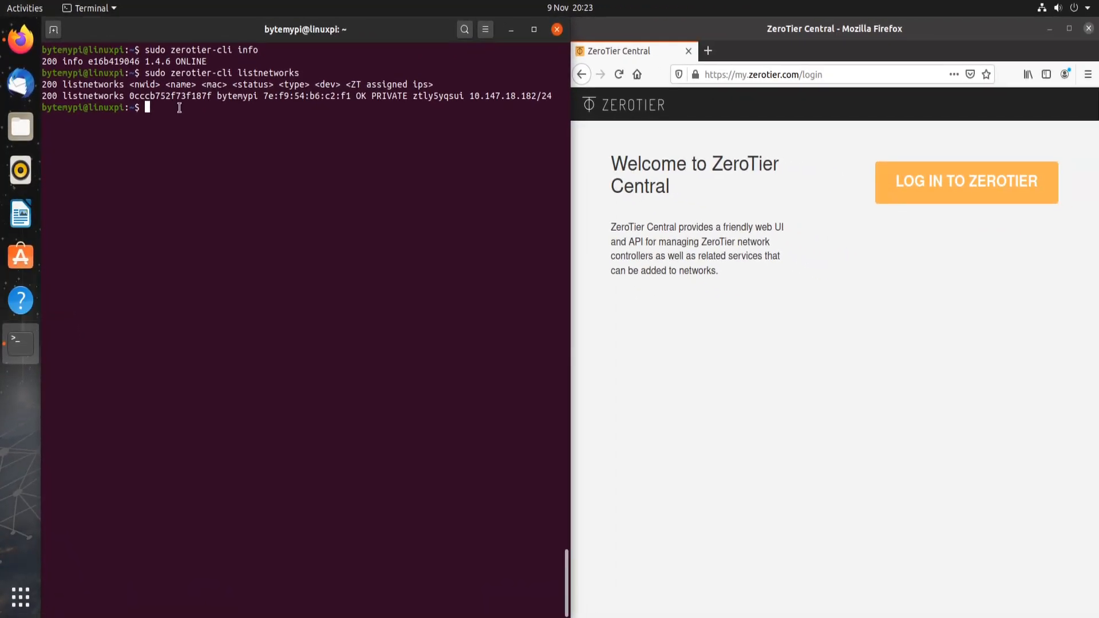
{"action": "left_click", "coordinate": [672, 36]}
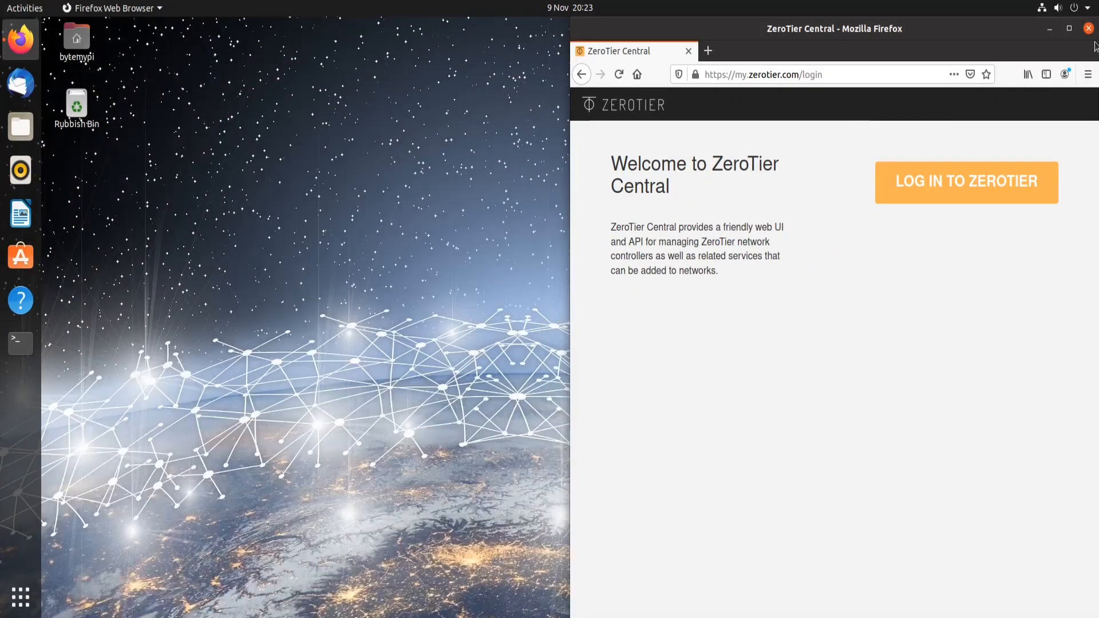
Step: Maximize Firefox, load Nextcloud at 10.147.18.50, then close the browser
{"action": "left_click", "coordinate": [1069, 29]}
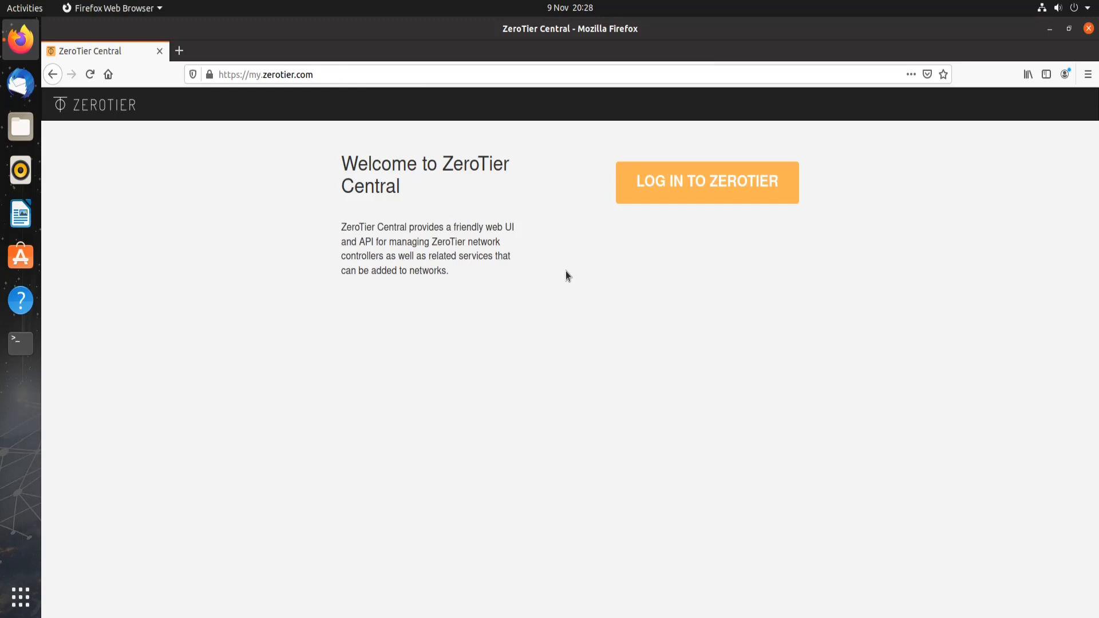
{"action": "left_click", "coordinate": [257, 75]}
{"action": "left_click", "coordinate": [257, 74]}
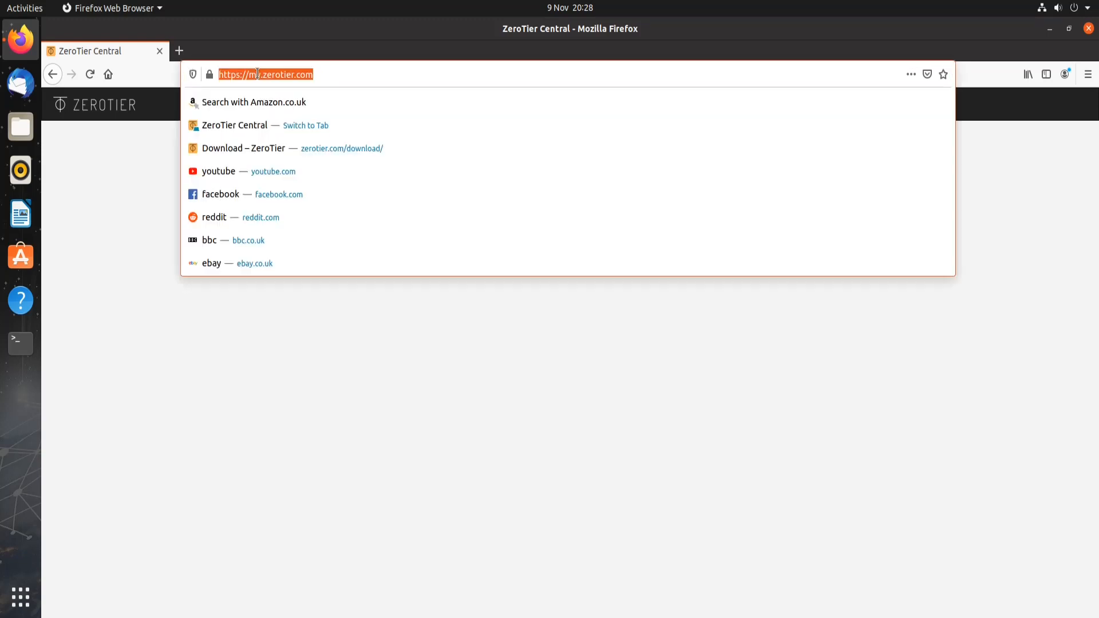
{"action": "type", "text": "10"}
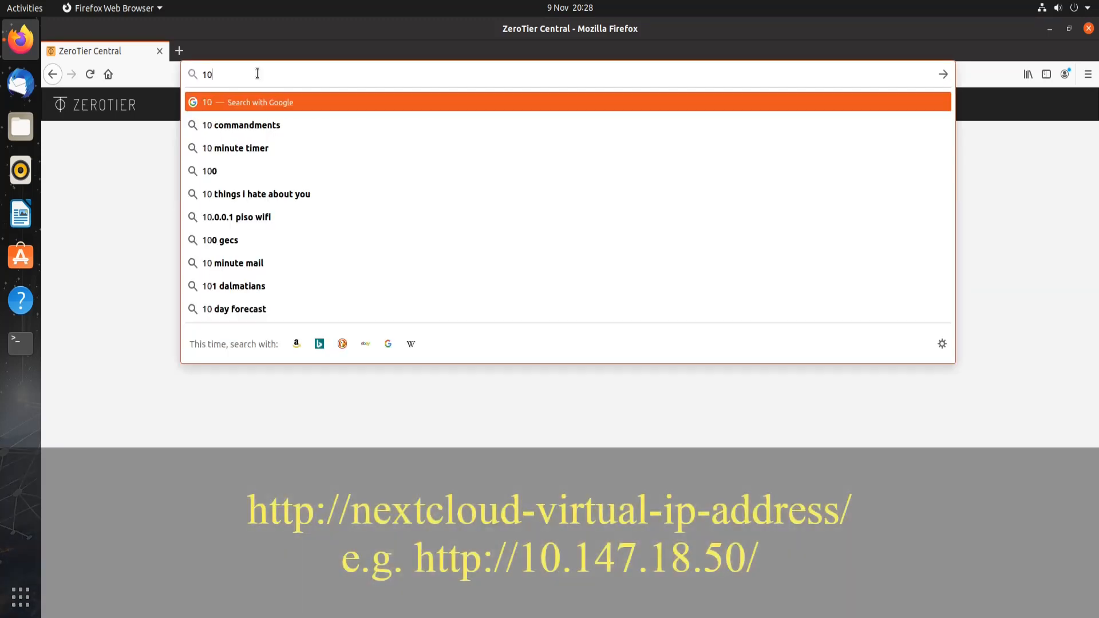
{"action": "type", "text": ".147.18."}
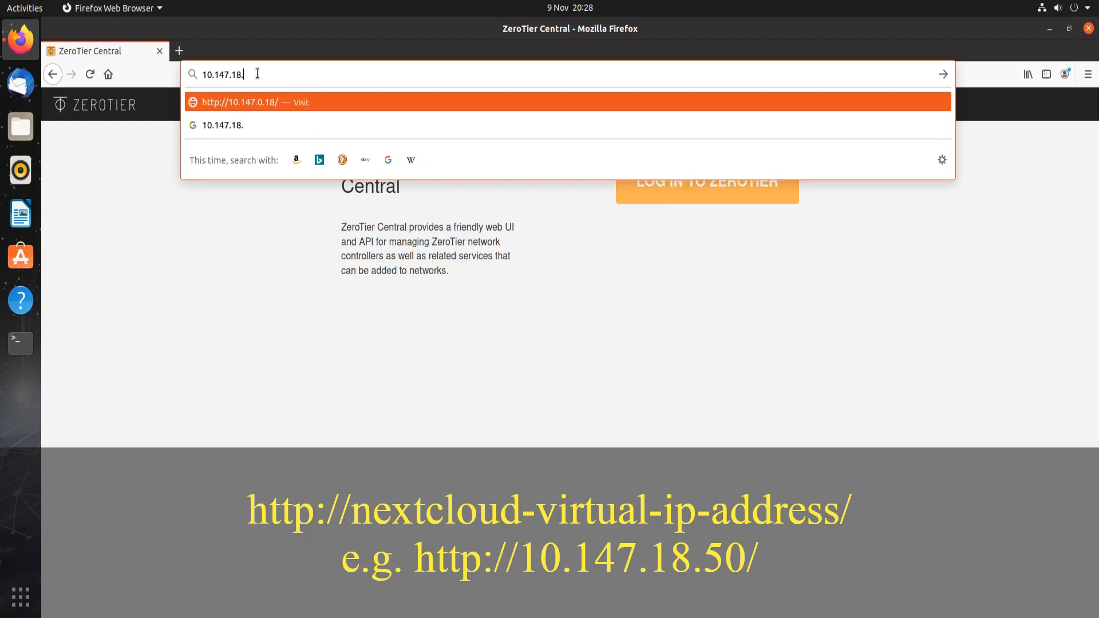
{"action": "type", "text": "50"}
{"action": "key", "text": "Return"}
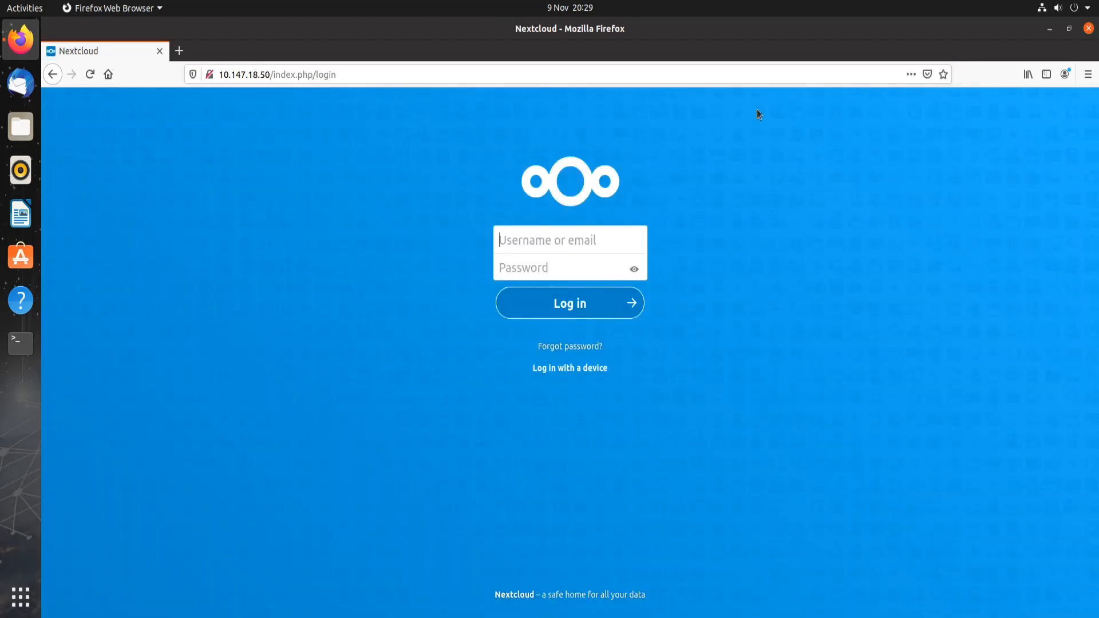
{"action": "left_click", "coordinate": [1088, 29]}
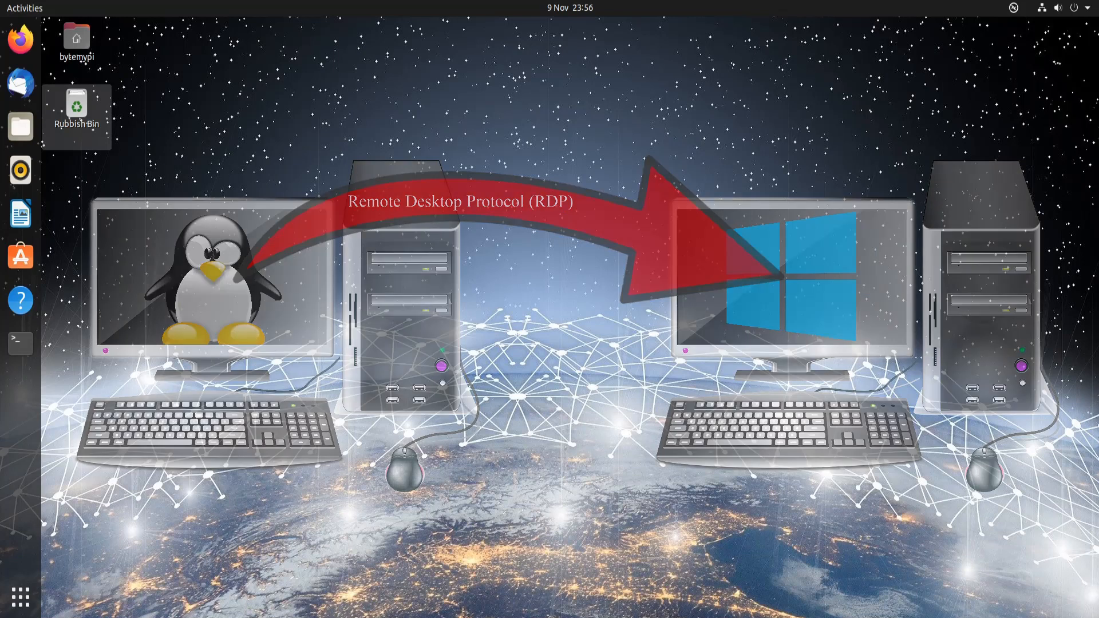
Step: Search for 'remm' in Activities and launch Remmina
{"action": "left_click", "coordinate": [20, 597]}
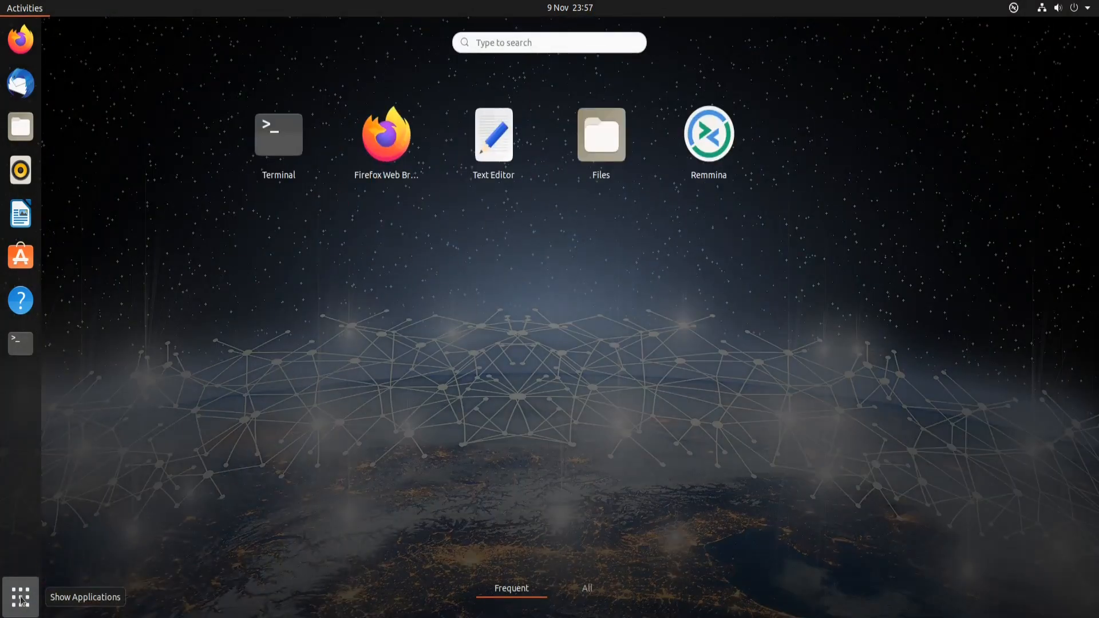
{"action": "type", "text": "remm"}
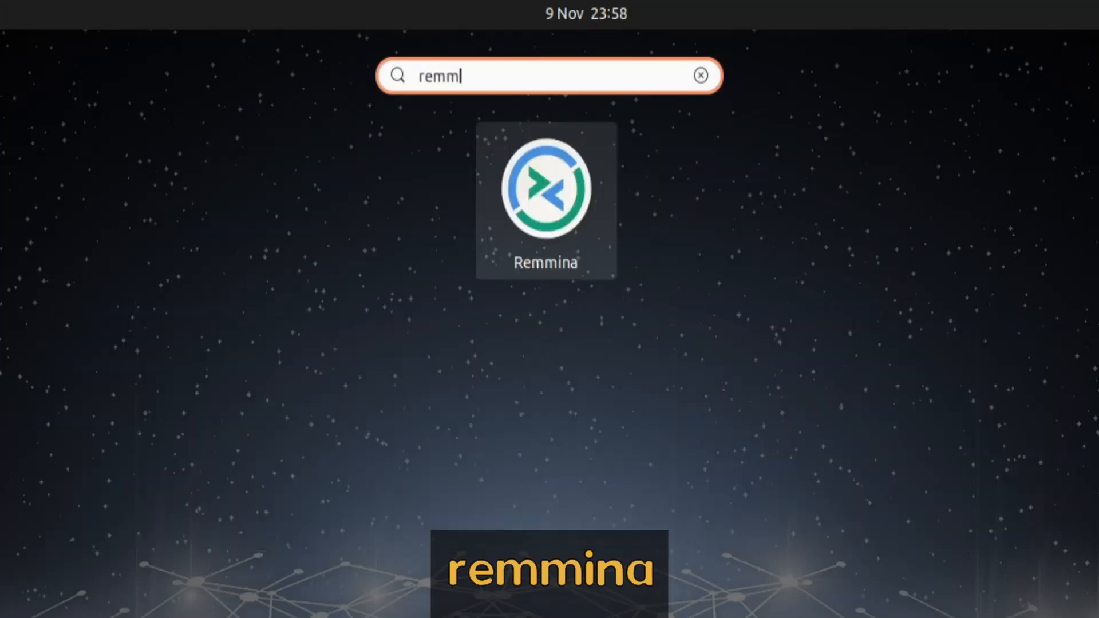
{"action": "left_click", "coordinate": [493, 253]}
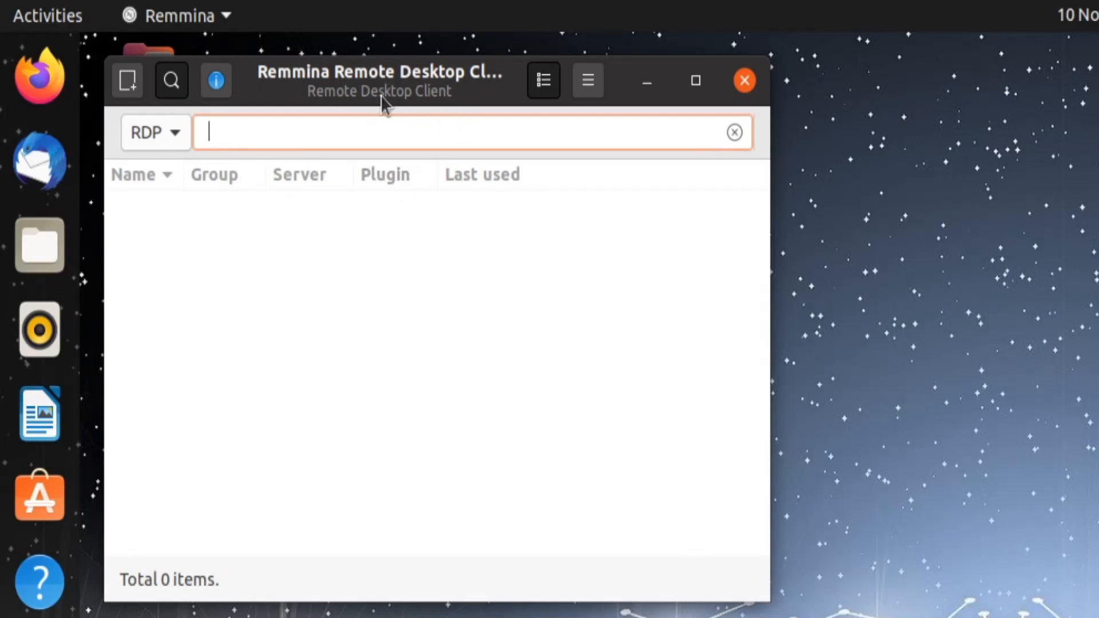
Step: Start an RDP connection to the Windows PC at 10.147.18.75
{"action": "left_click", "coordinate": [181, 134]}
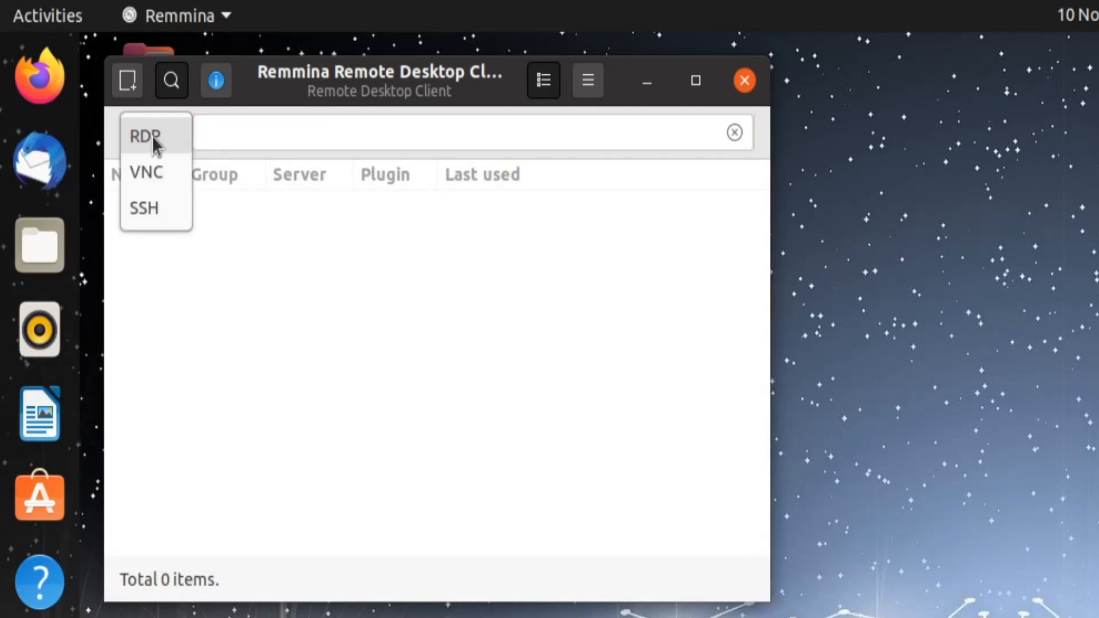
{"action": "left_click", "coordinate": [162, 146]}
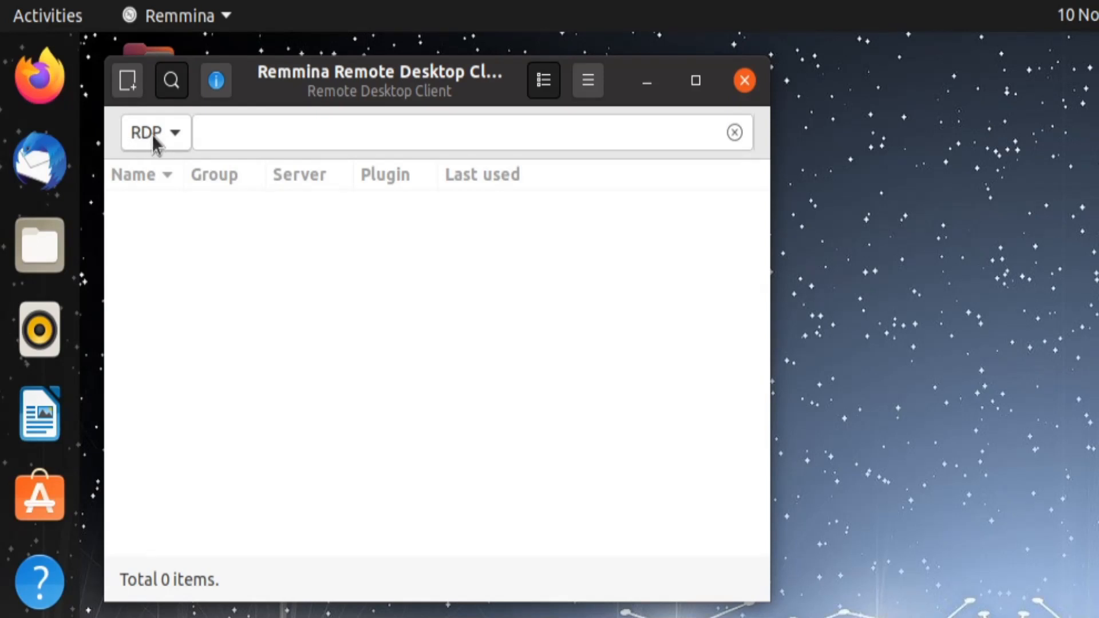
{"action": "left_click", "coordinate": [343, 128]}
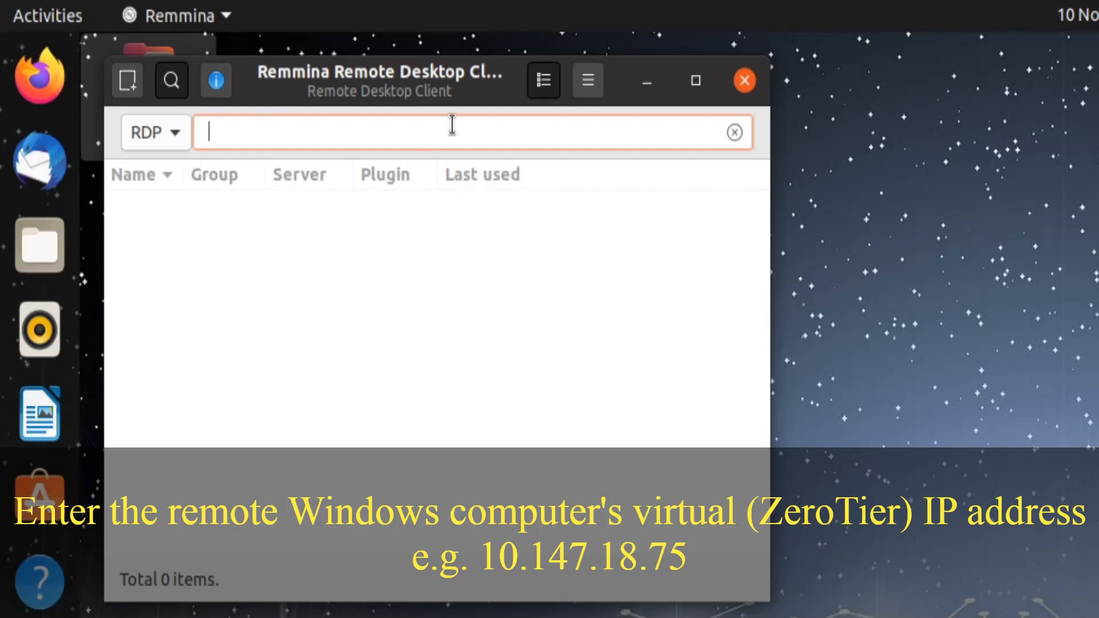
{"action": "type", "text": "10.147.1"}
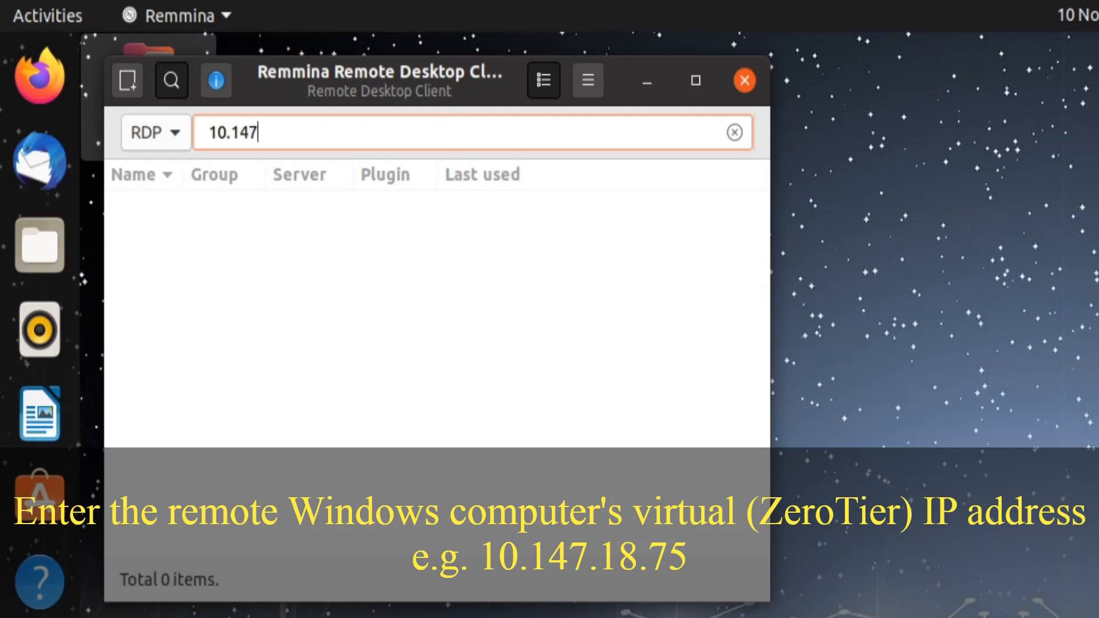
{"action": "type", "text": "8.75"}
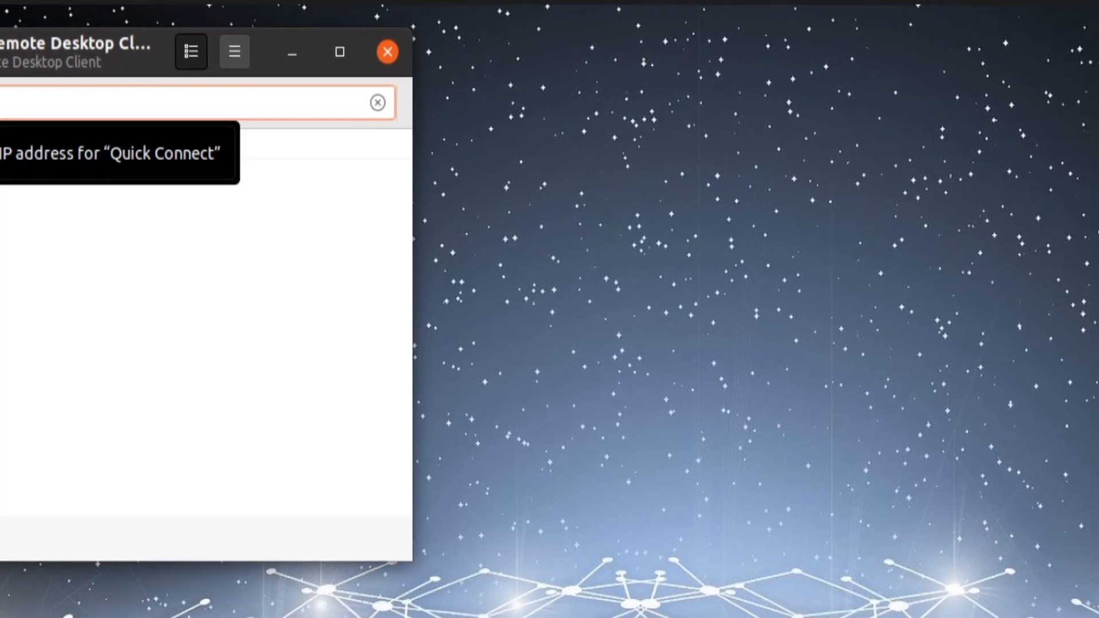
{"action": "key", "text": "Return"}
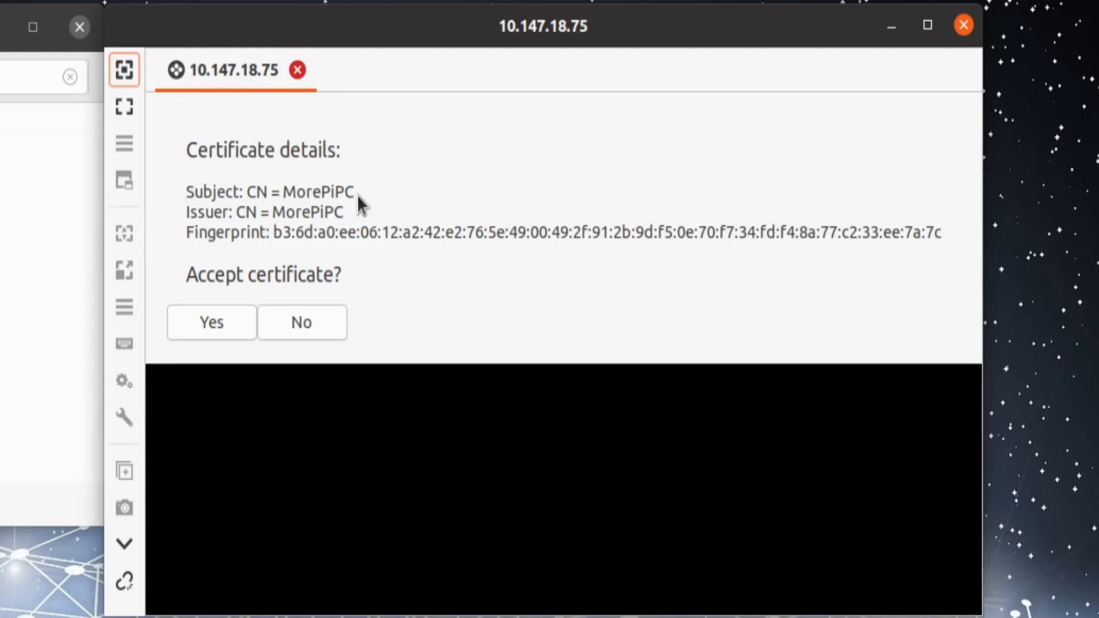
Step: Accept the Windows PC's certificate and log in with the Windows username and password
{"action": "left_click", "coordinate": [213, 327]}
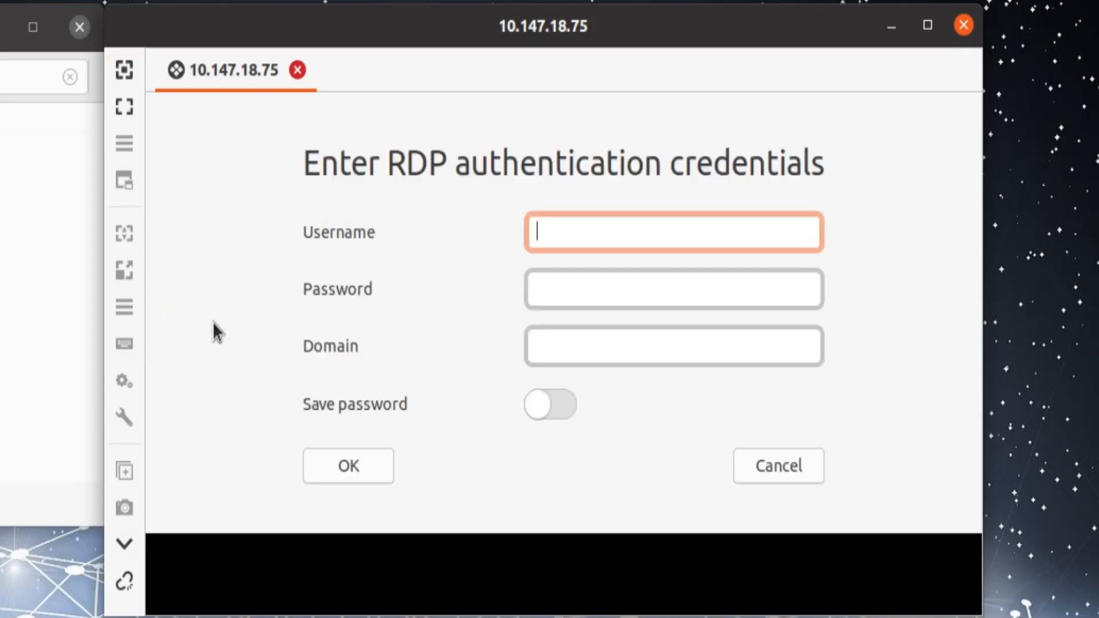
{"action": "type", "text": "morepi"}
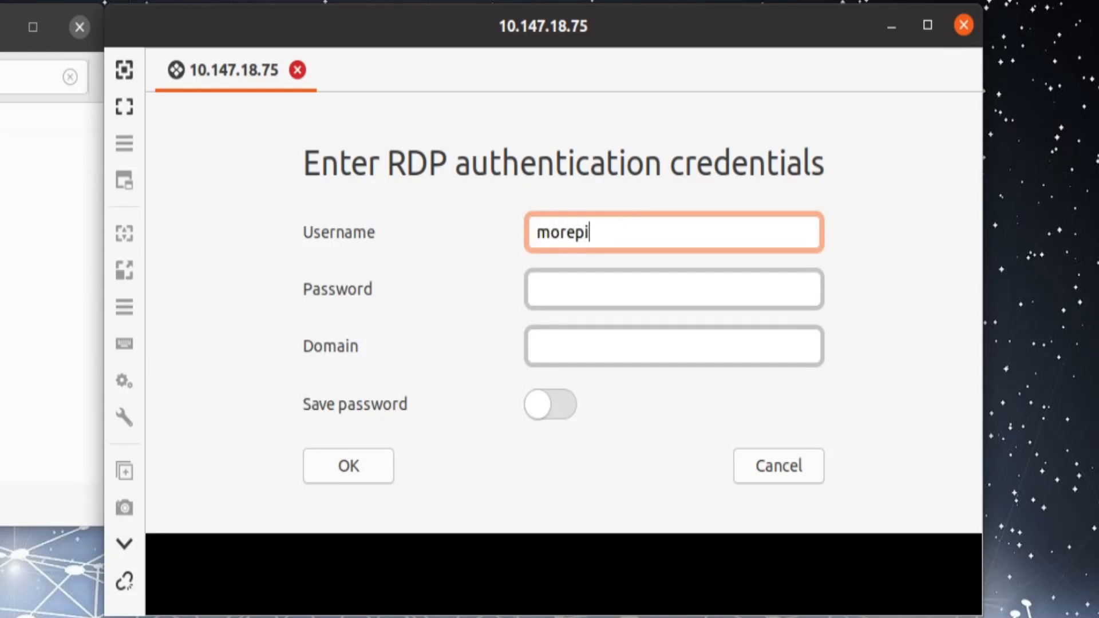
{"action": "key", "text": "Tab"}
{"action": "type", "text": "*******"}
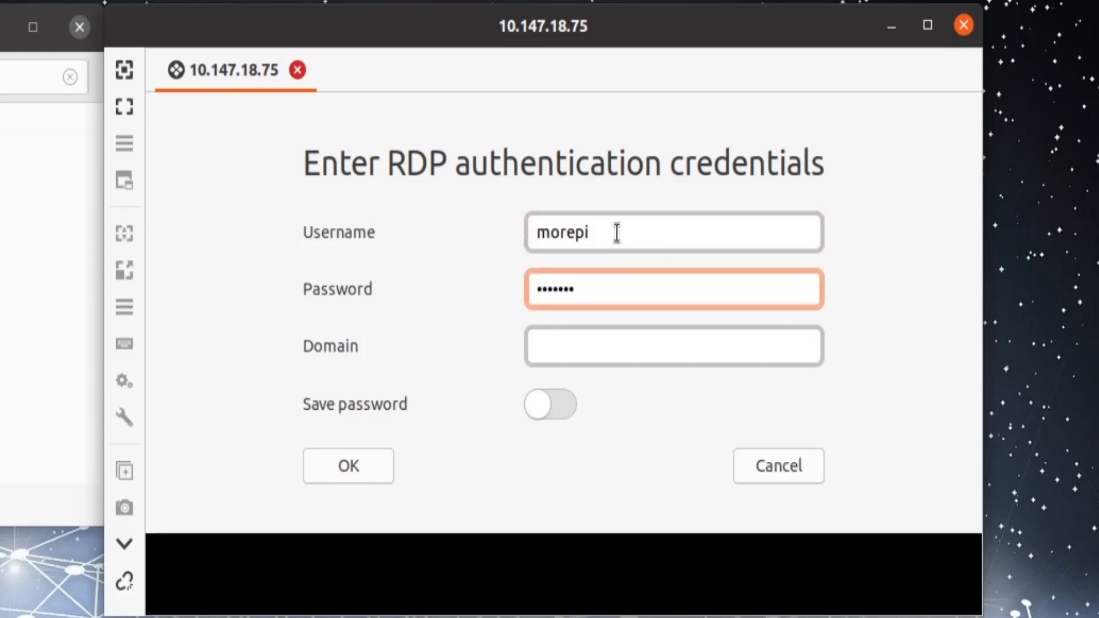
{"action": "left_click", "coordinate": [354, 466]}
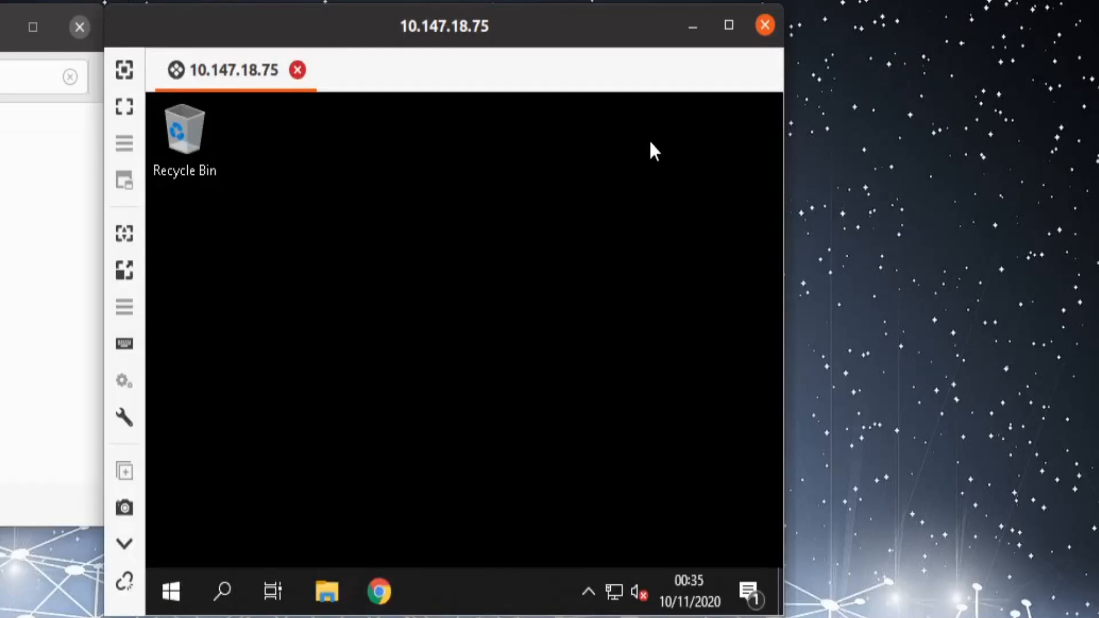
Step: View the session maximized, with dynamic resolution and full screen, then disconnect
{"action": "left_click", "coordinate": [729, 25]}
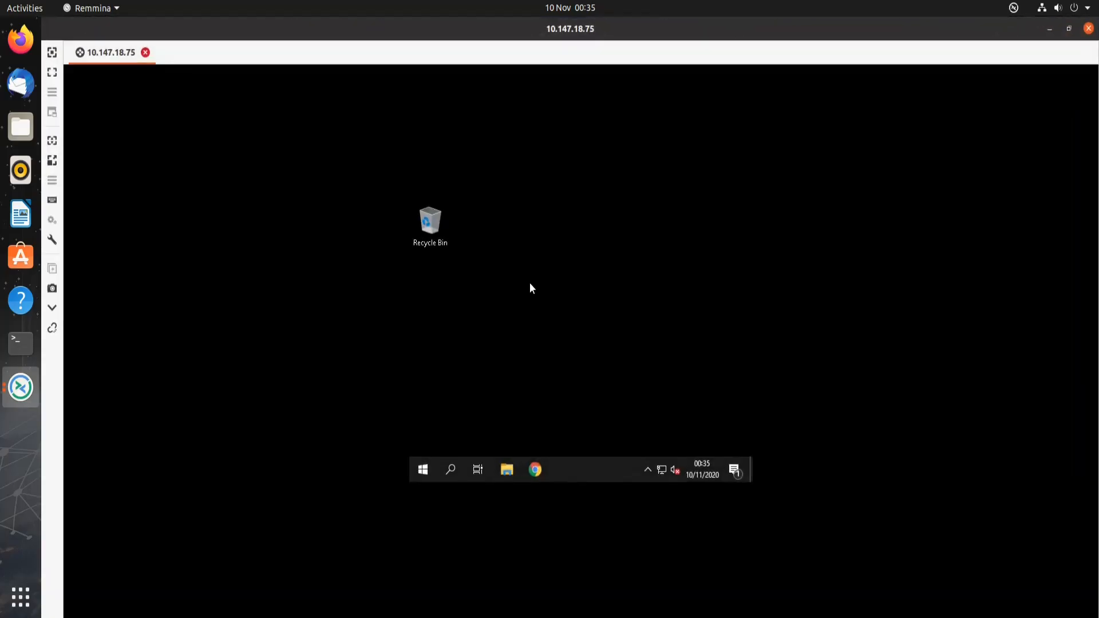
{"action": "left_click", "coordinate": [51, 141]}
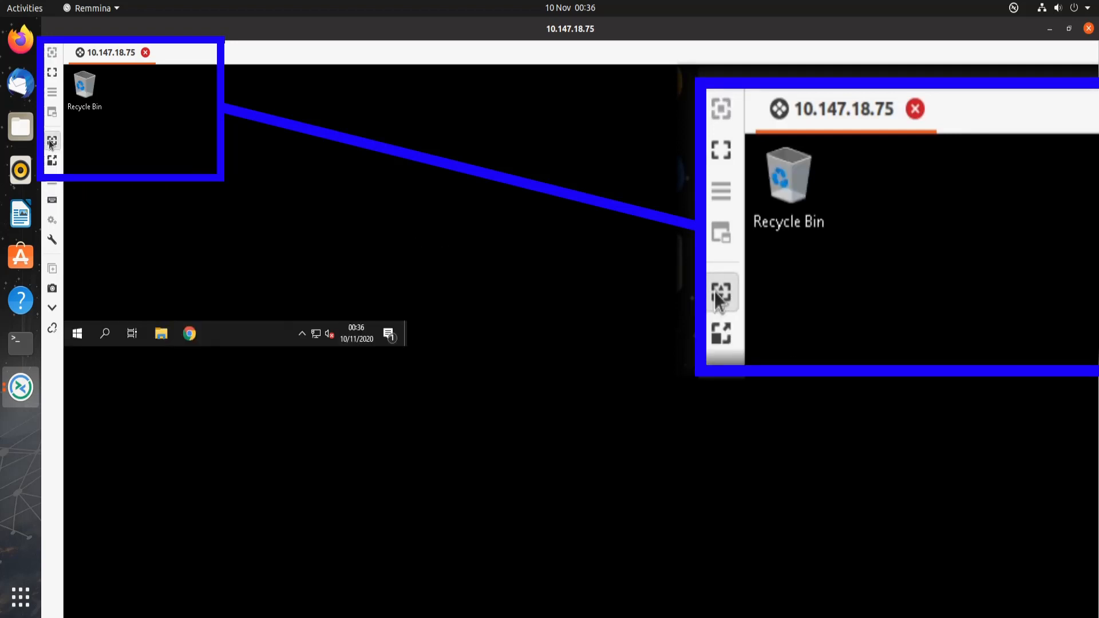
{"action": "left_click", "coordinate": [51, 73]}
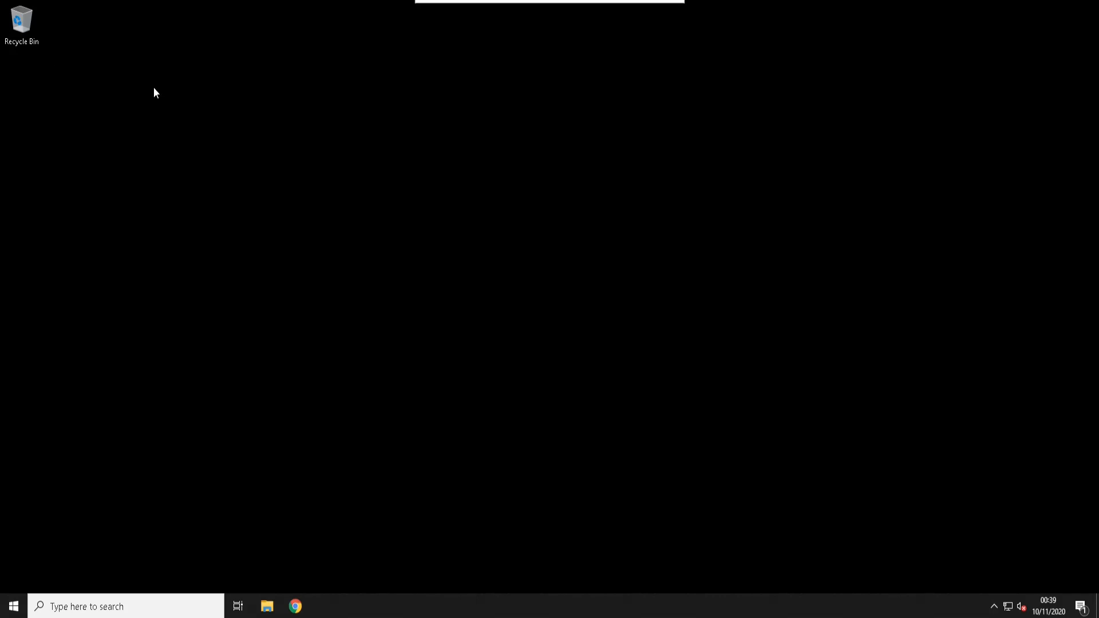
{"action": "mouse_move", "coordinate": [452, 4]}
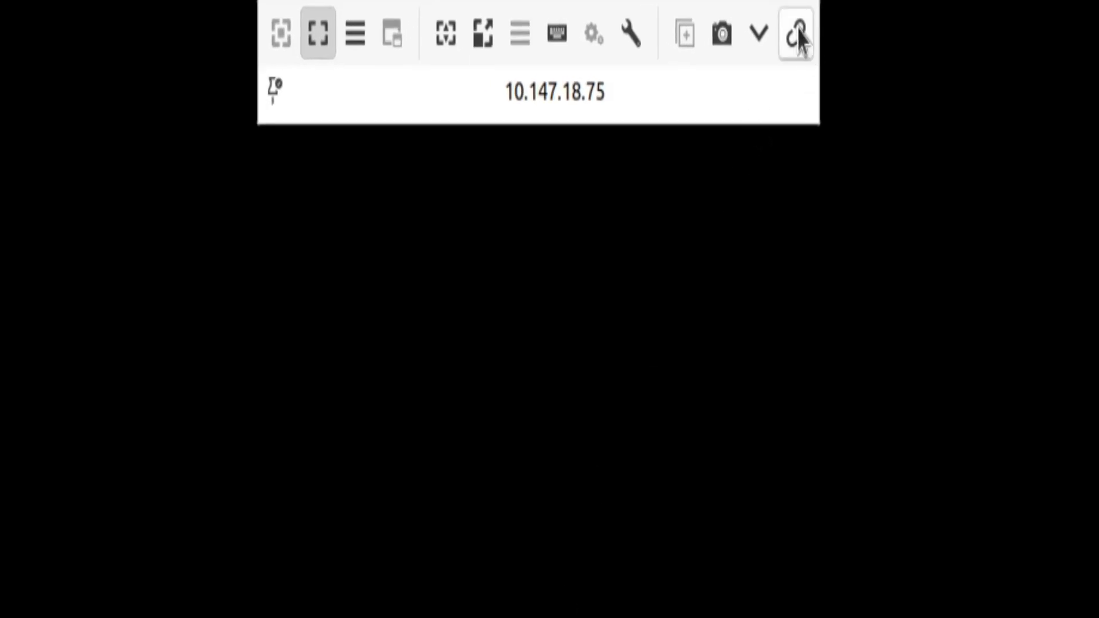
{"action": "left_click", "coordinate": [796, 36]}
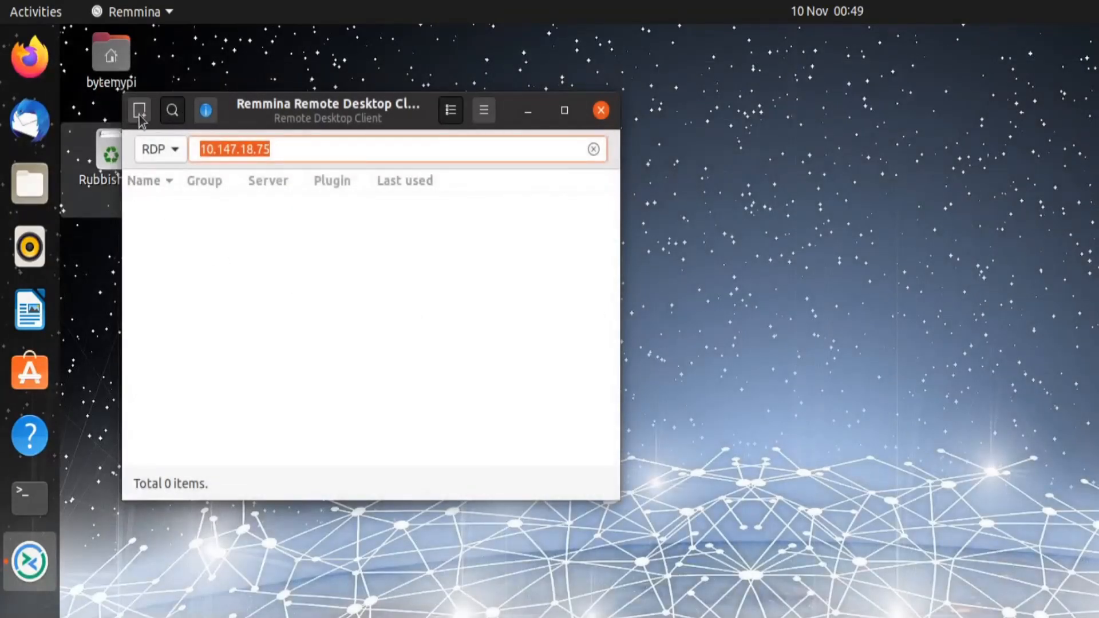
Step: Create a new RDP connection to server 10.147.18.75 with the Windows username and password
{"action": "left_click", "coordinate": [139, 110]}
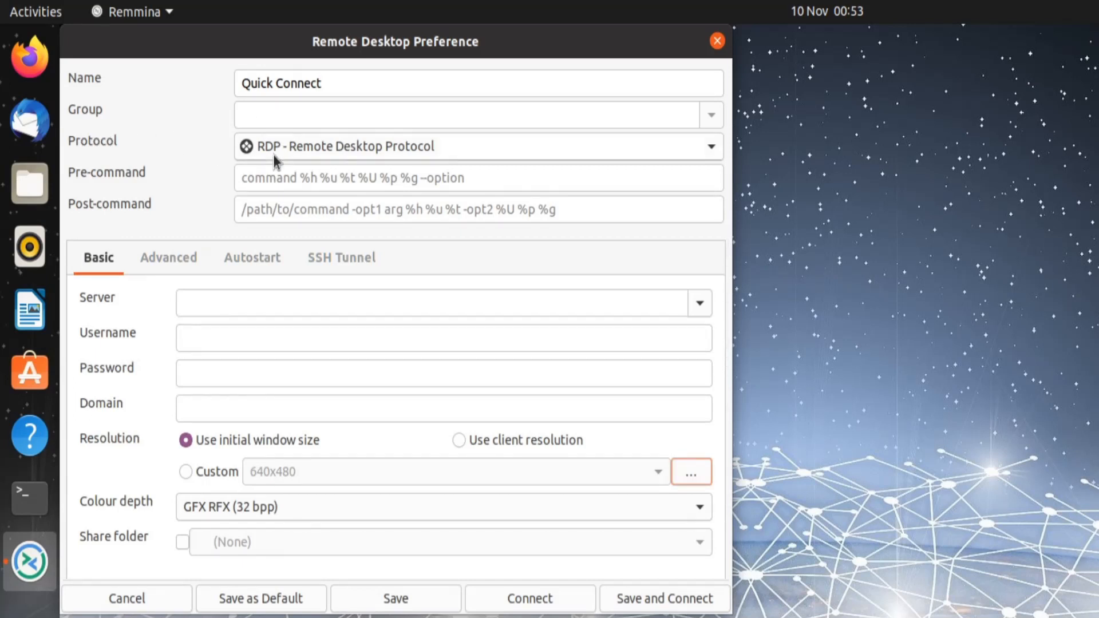
{"action": "left_click", "coordinate": [229, 302]}
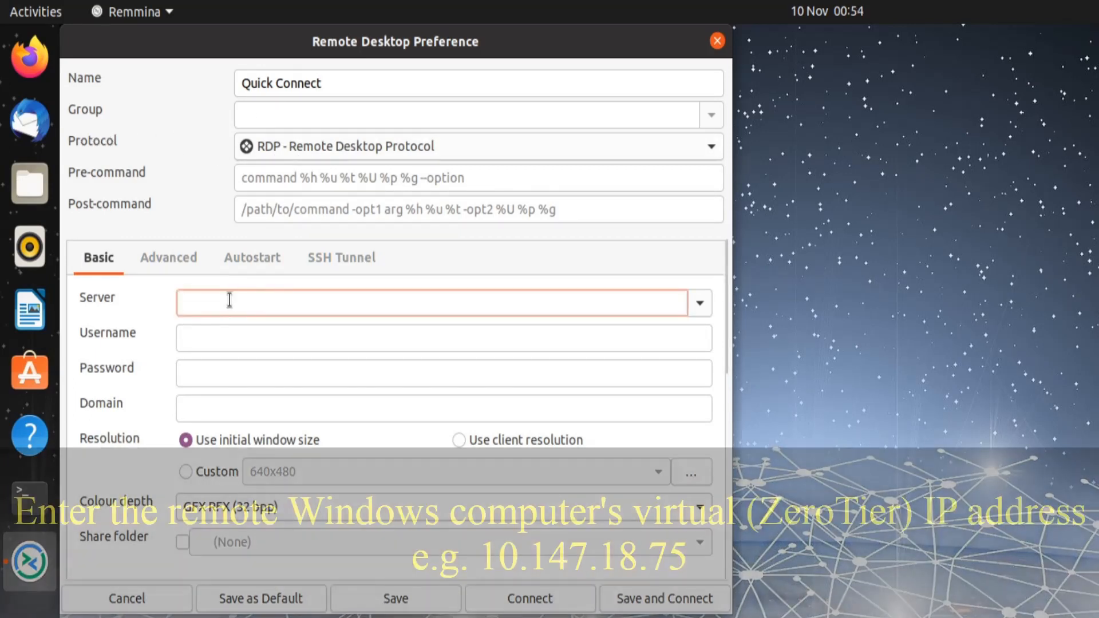
{"action": "type", "text": "10.147.18."}
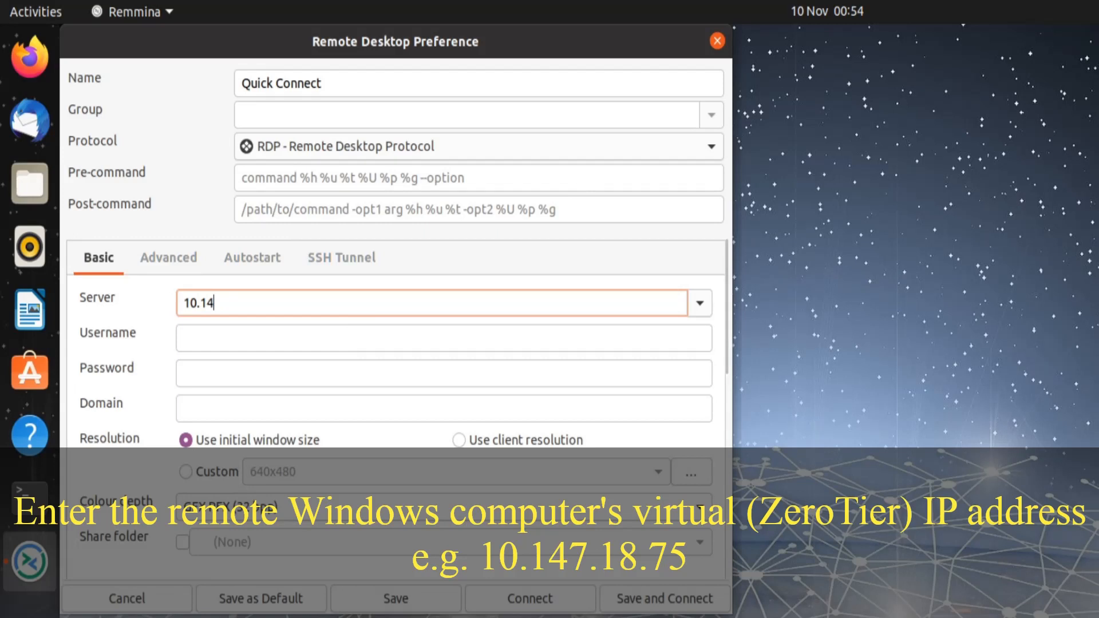
{"action": "type", "text": "75"}
{"action": "left_click", "coordinate": [229, 343]}
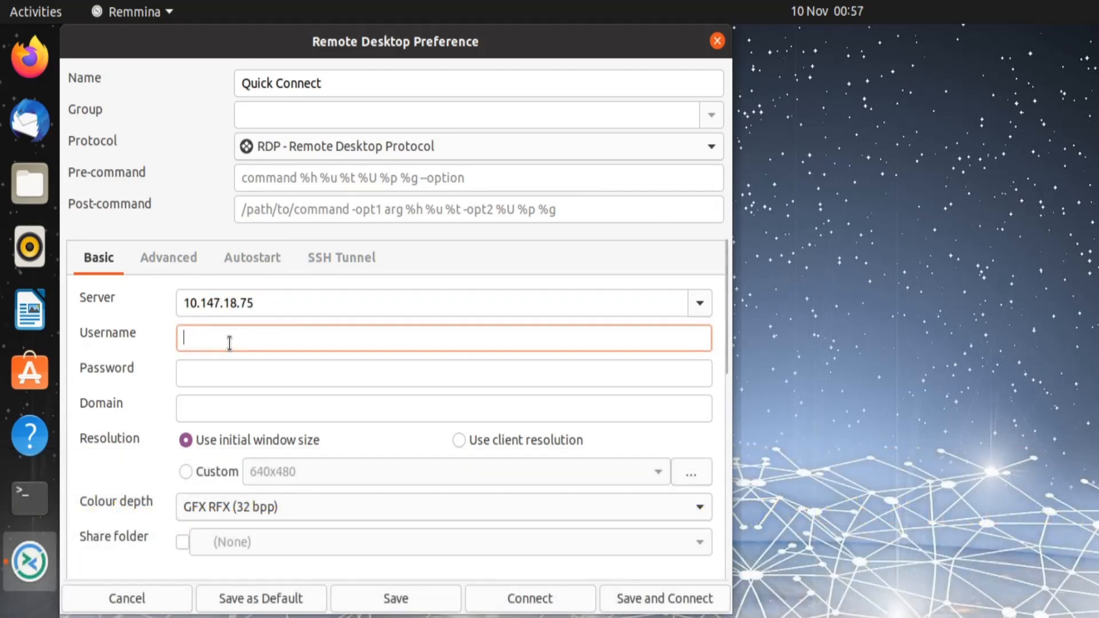
{"action": "type", "text": "morepi"}
{"action": "key", "text": "Tab"}
{"action": "type", "text": "•••••••"}
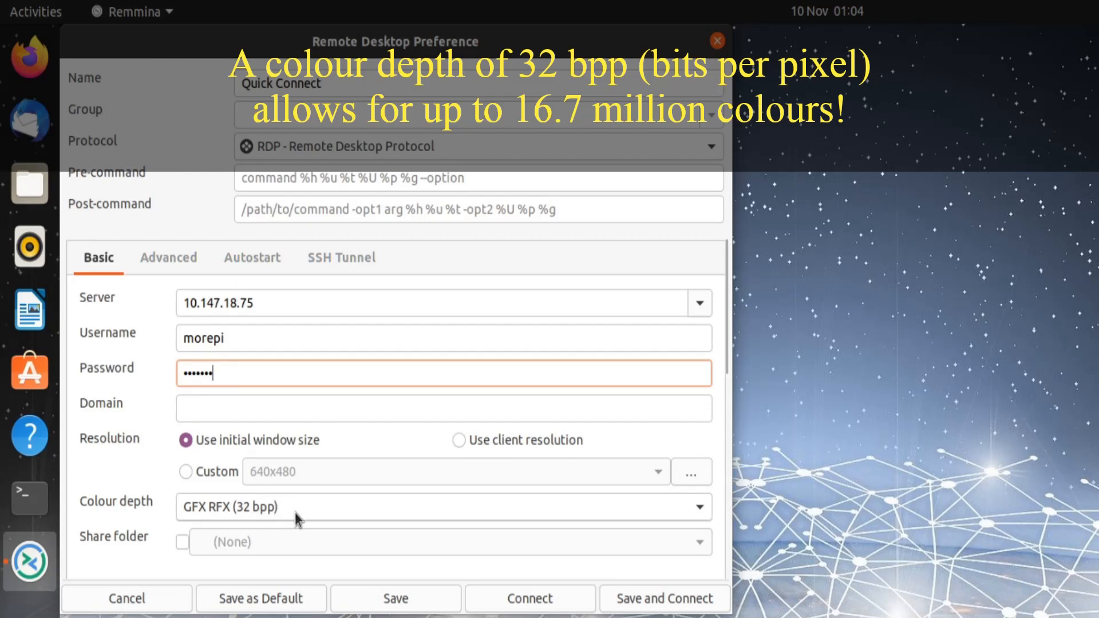
Step: Set the connection quality to Best (slowest) under Advanced and connect
{"action": "left_click", "coordinate": [162, 261]}
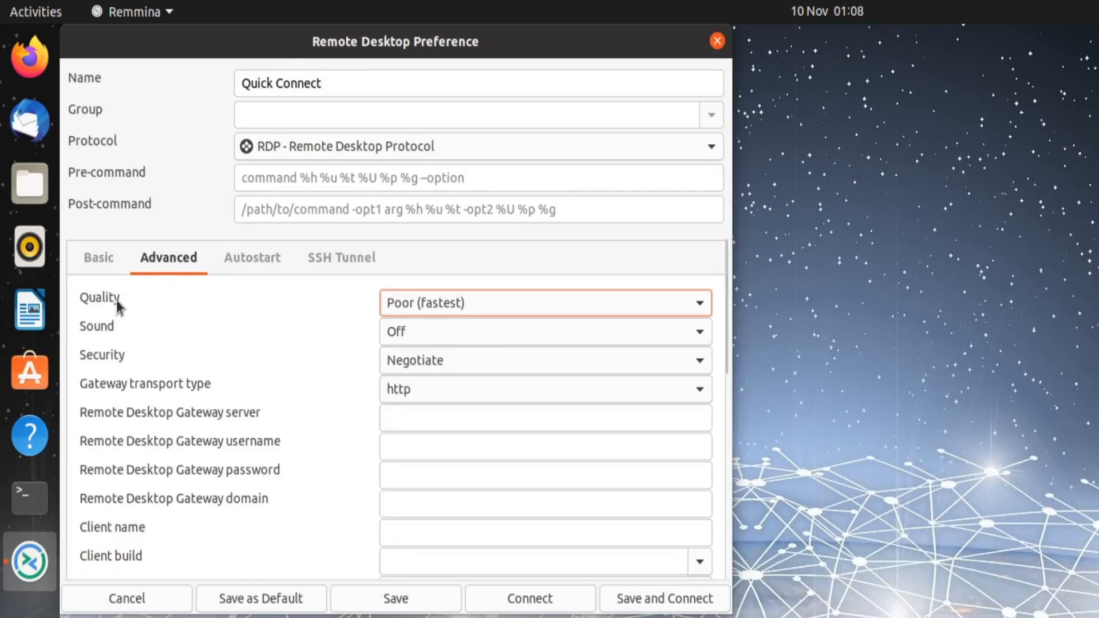
{"action": "left_click", "coordinate": [449, 306]}
{"action": "left_click", "coordinate": [424, 392]}
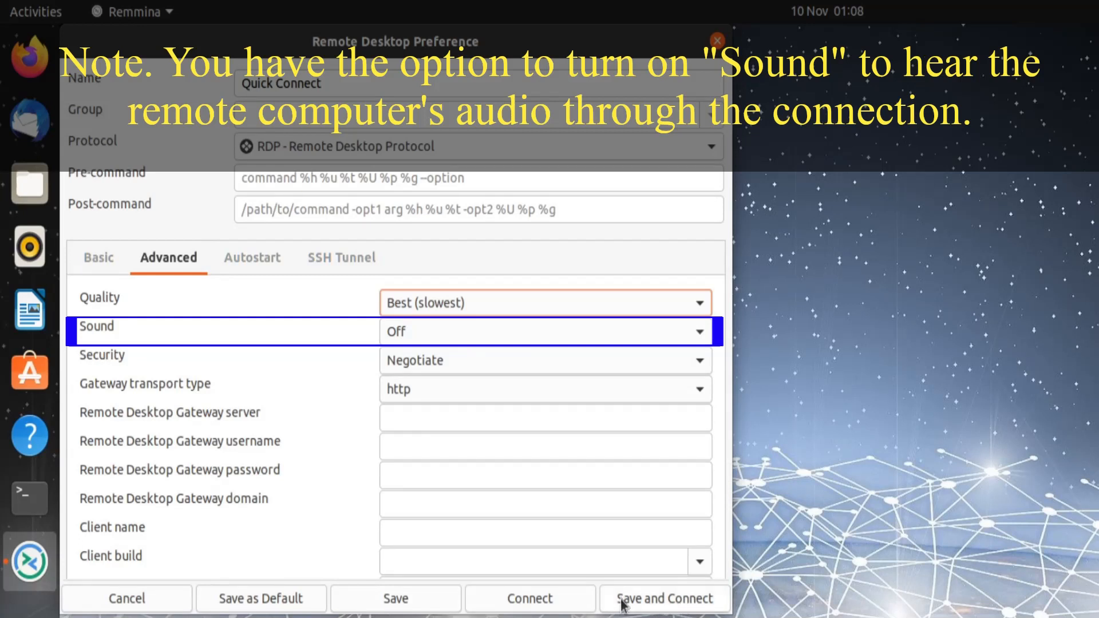
{"action": "left_click", "coordinate": [528, 598]}
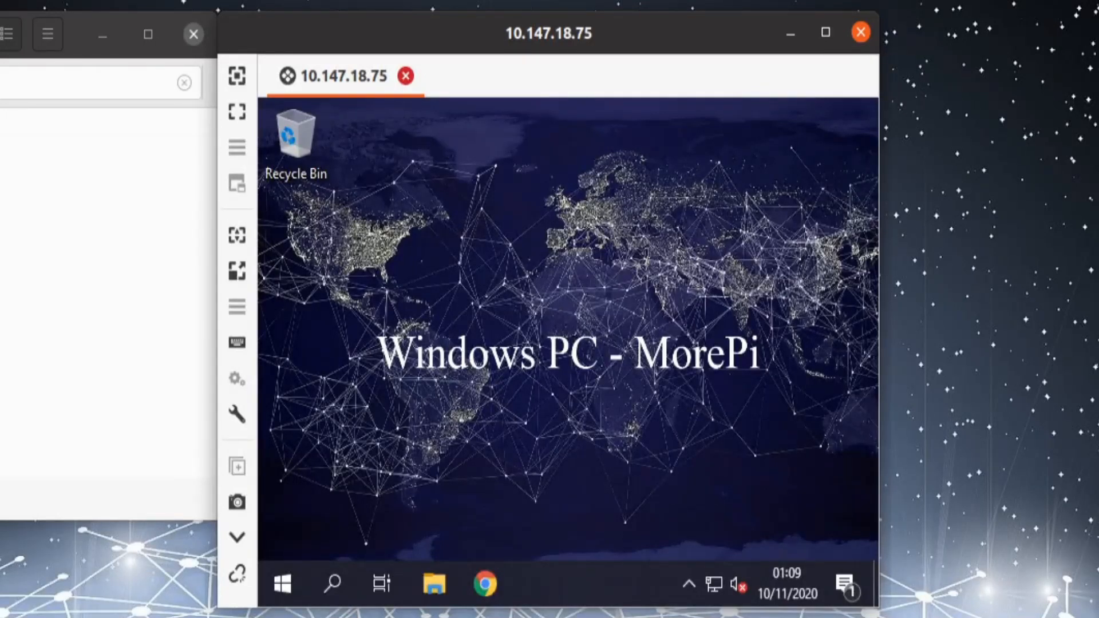
Step: Show the 10.147.18.75 session maximized, dynamically resized and full screen, then minimize and reopen it
{"action": "left_click", "coordinate": [826, 32]}
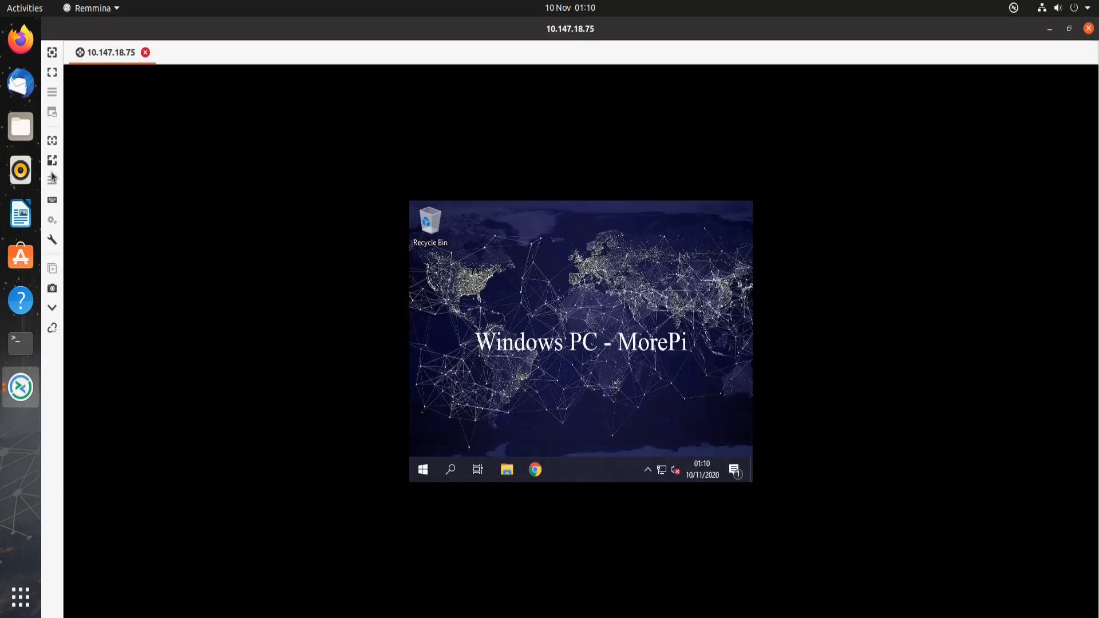
{"action": "left_click", "coordinate": [53, 141]}
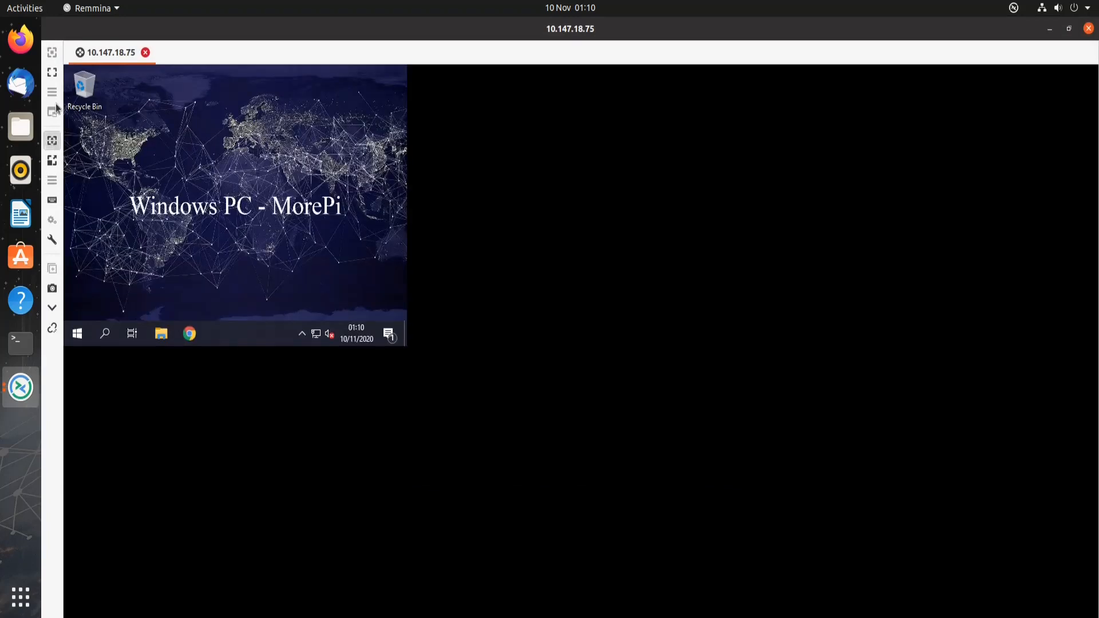
{"action": "left_click", "coordinate": [52, 73]}
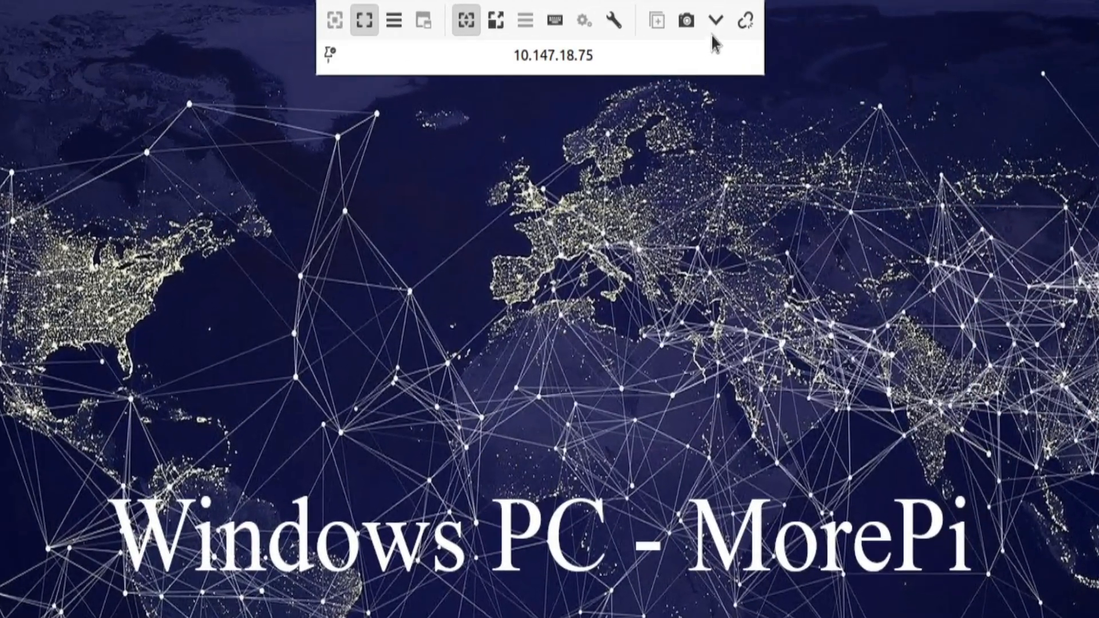
{"action": "left_click", "coordinate": [715, 23]}
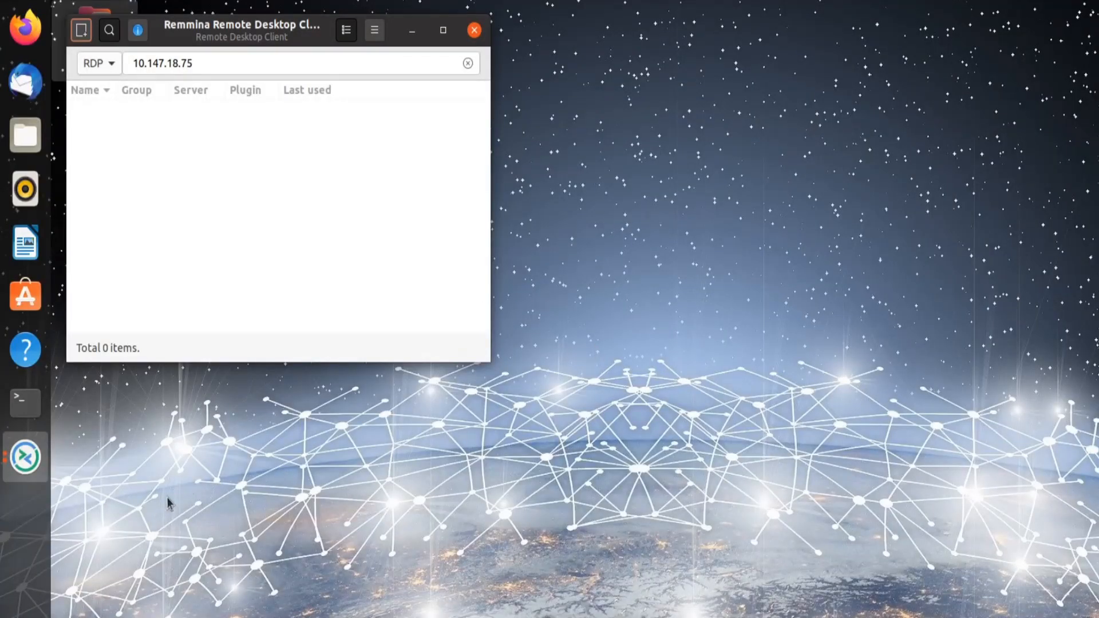
{"action": "left_click", "coordinate": [26, 458]}
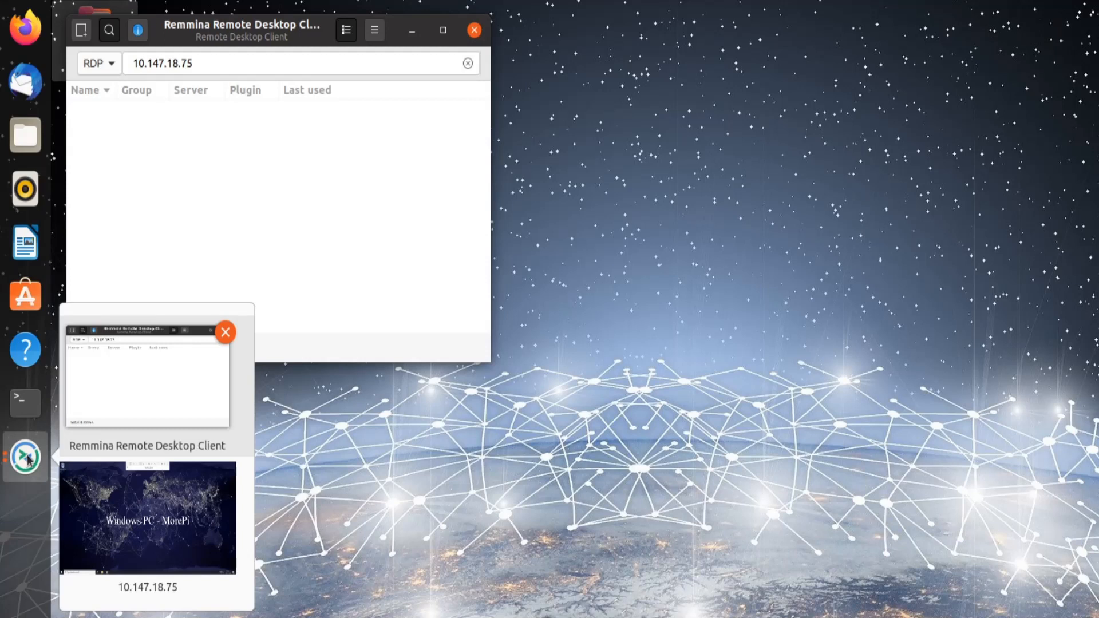
{"action": "left_click", "coordinate": [159, 518]}
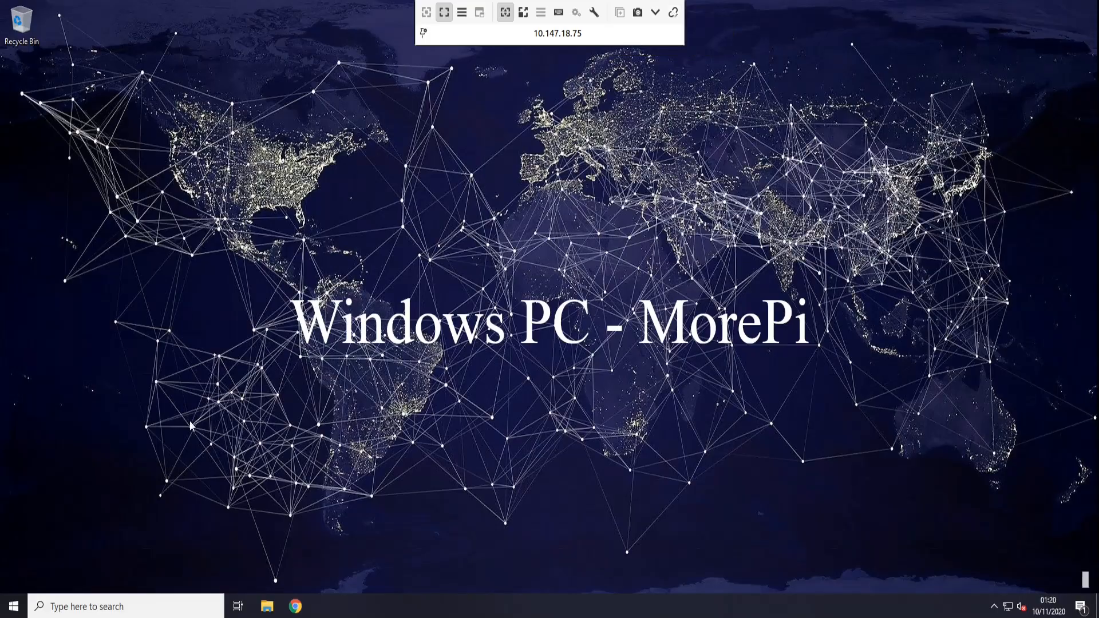
Step: Shut down the remote Windows PC from its Start menu power options
{"action": "left_click", "coordinate": [14, 606]}
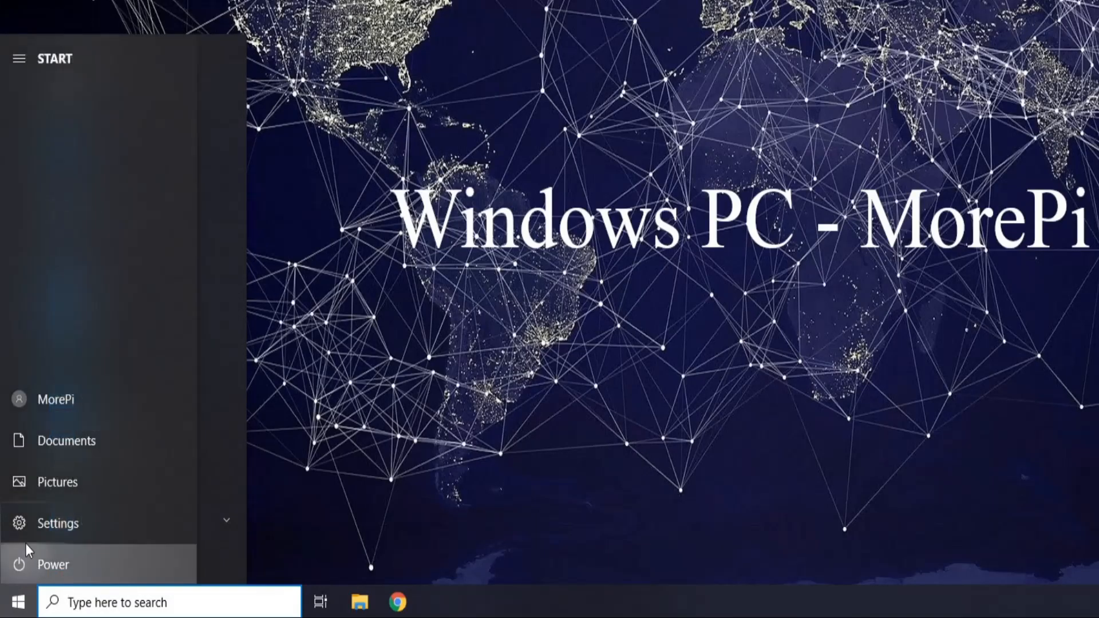
{"action": "left_click", "coordinate": [23, 558]}
{"action": "left_click", "coordinate": [52, 494]}
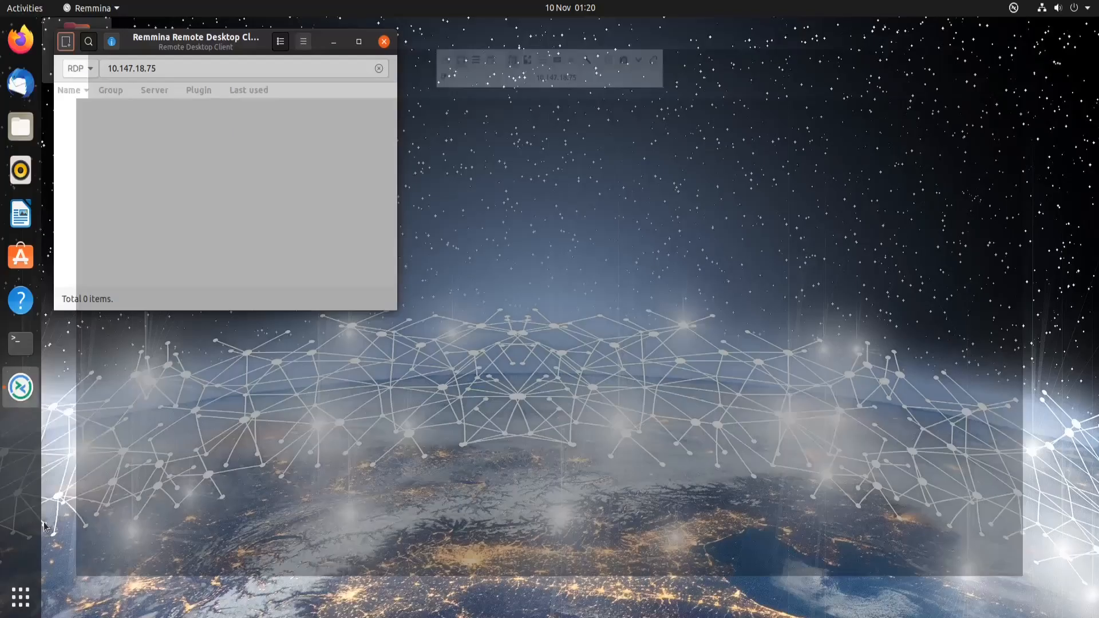
Step: Close Remmina, then deauthorize and delete the WinPC-ByteMyPi member in ZeroTier Central
{"action": "left_click", "coordinate": [382, 44]}
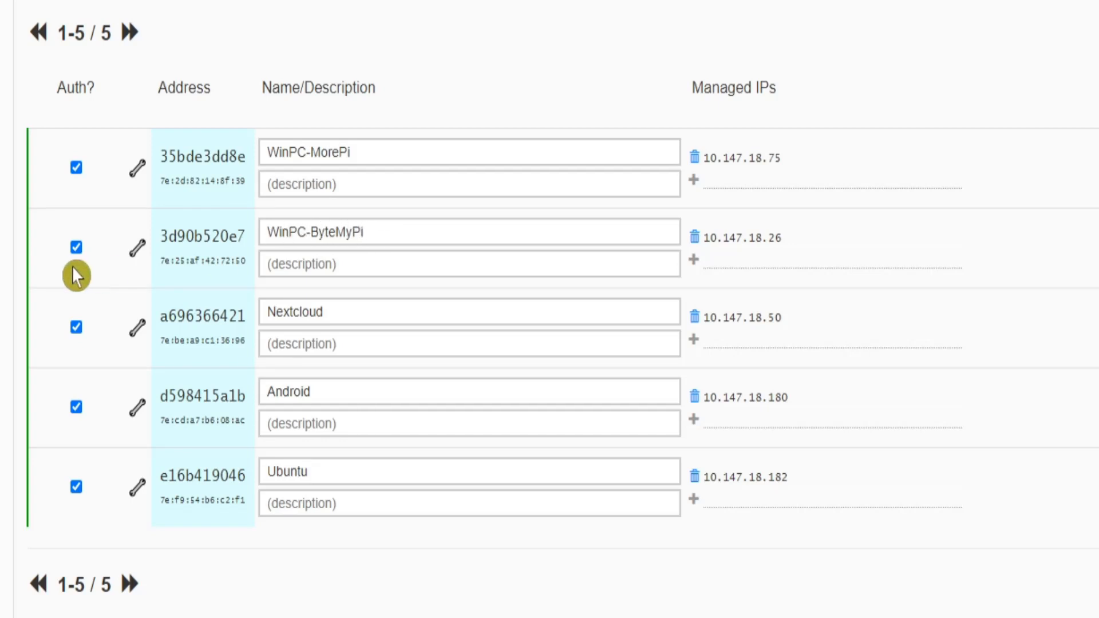
{"action": "left_click", "coordinate": [78, 249]}
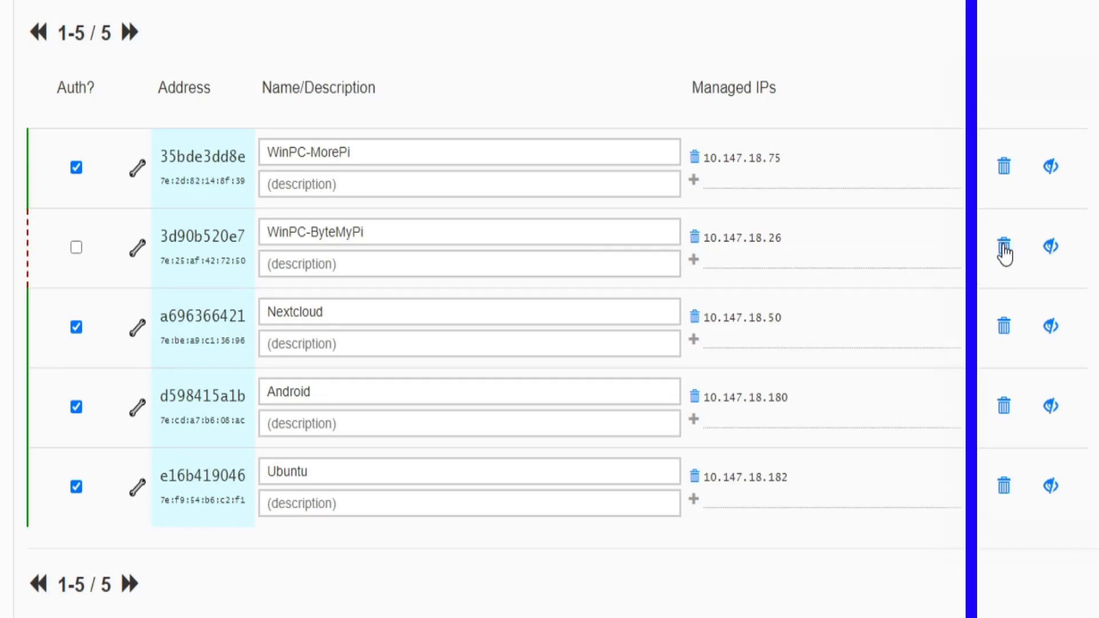
{"action": "left_click", "coordinate": [1005, 252]}
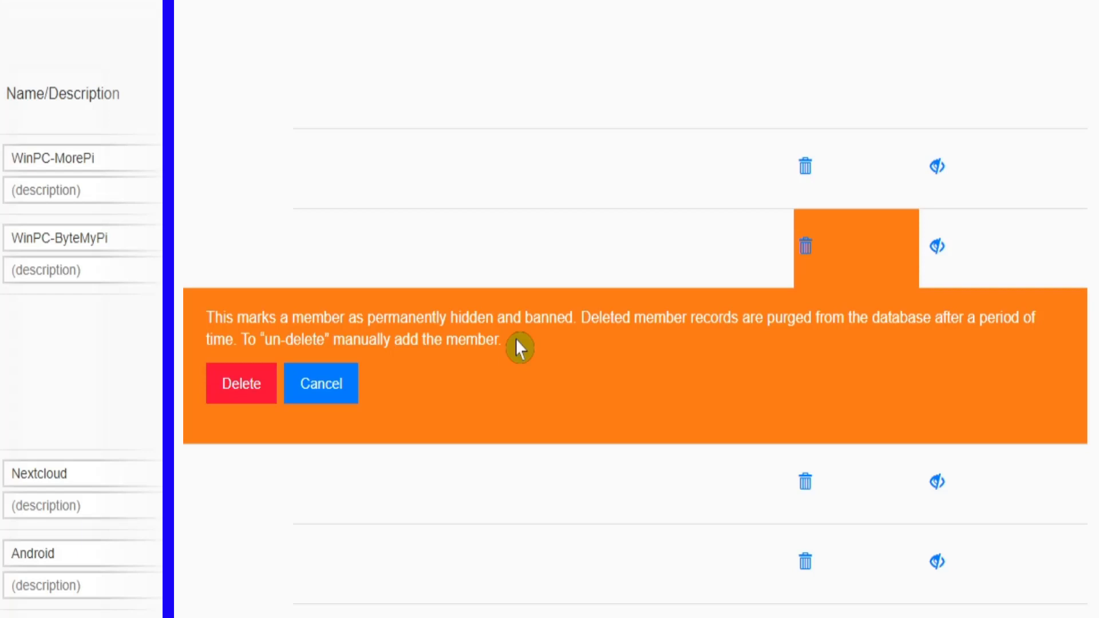
{"action": "left_click", "coordinate": [225, 384]}
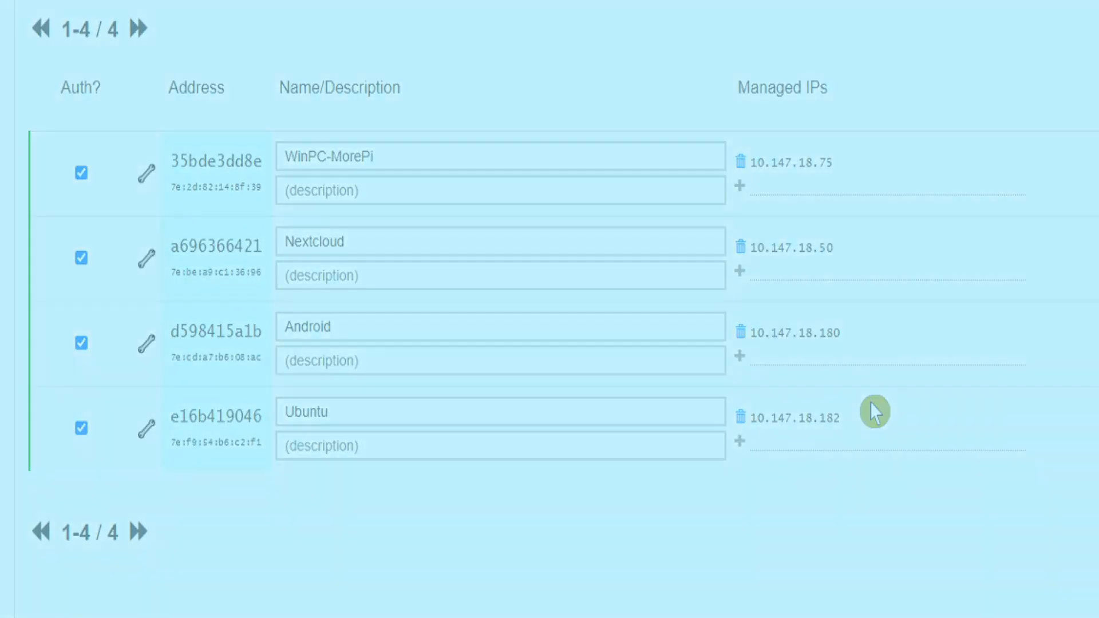